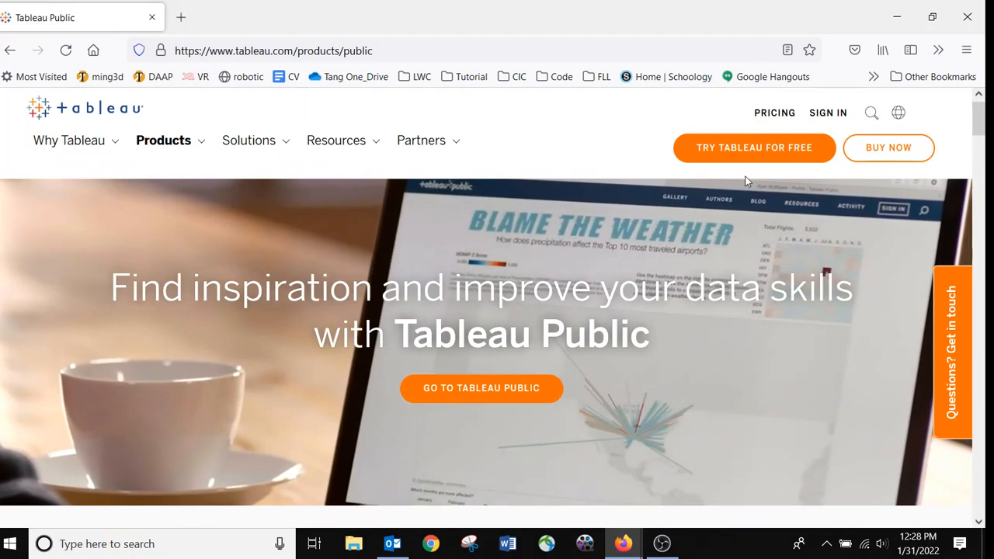
Look through the Tableau Public product page, including the getting-started resources and the community section
scroll(603, 307, "up", 1)
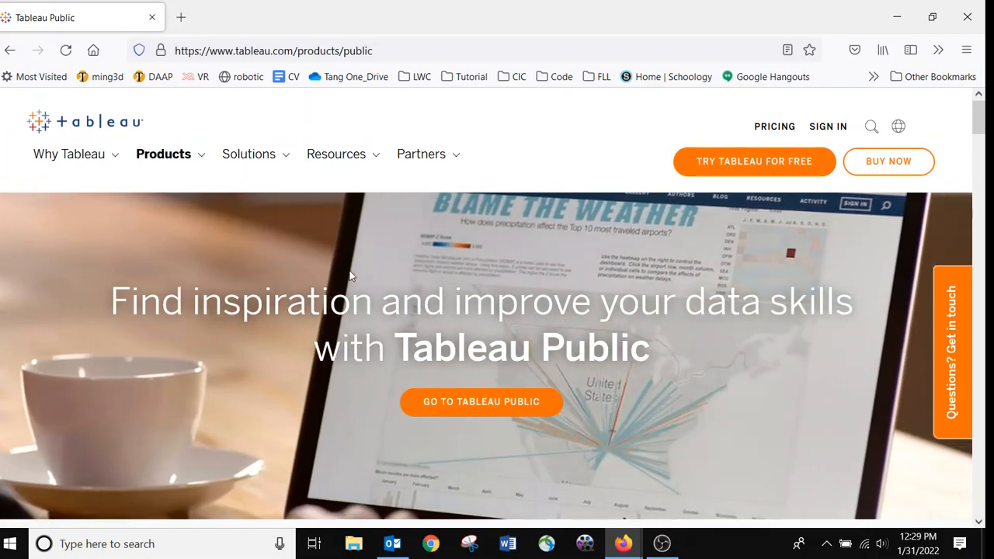
scroll(350, 270, "down", 1)
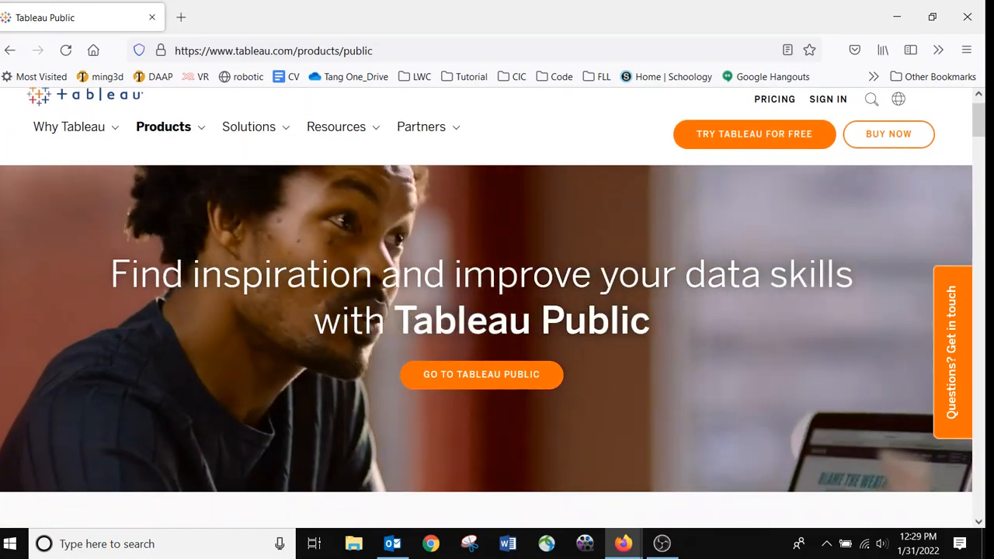
scroll(348, 311, "down", 5)
scroll(348, 315, "down", 1)
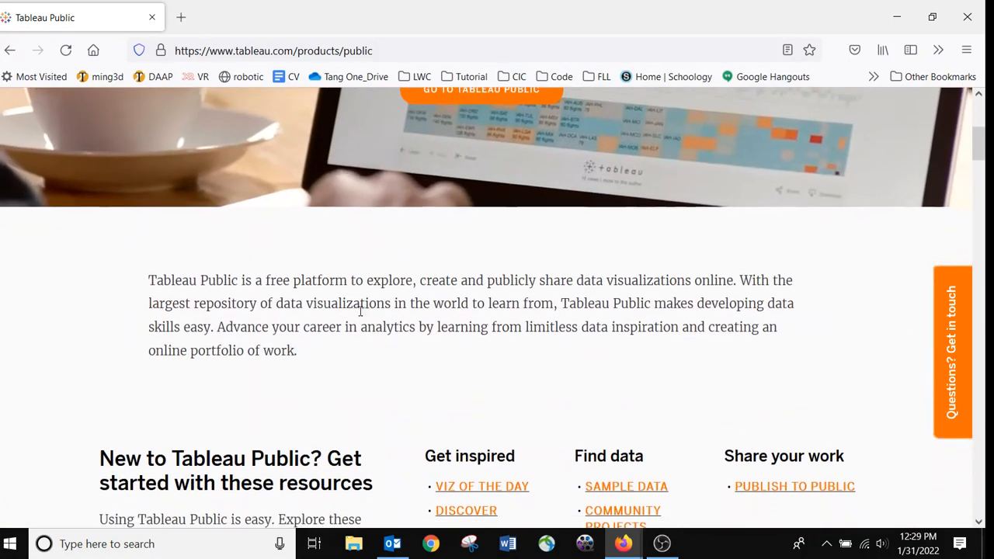
scroll(348, 314, "up", 5)
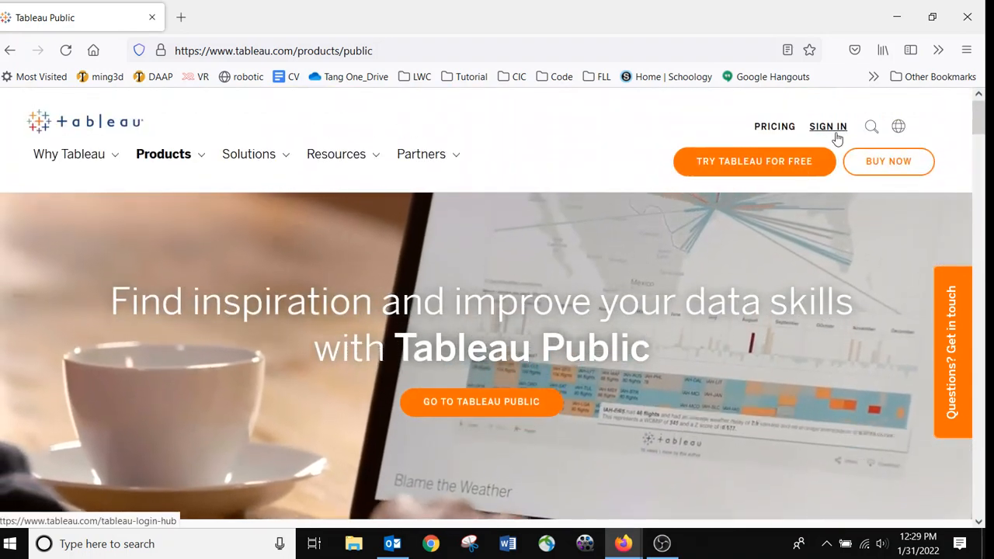
scroll(514, 317, "down", 15)
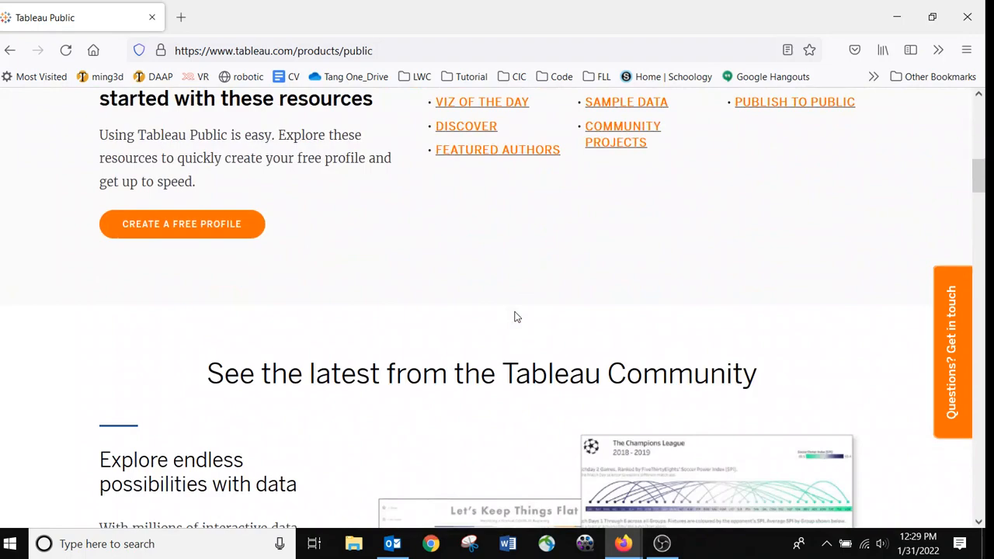
scroll(514, 317, "up", 1)
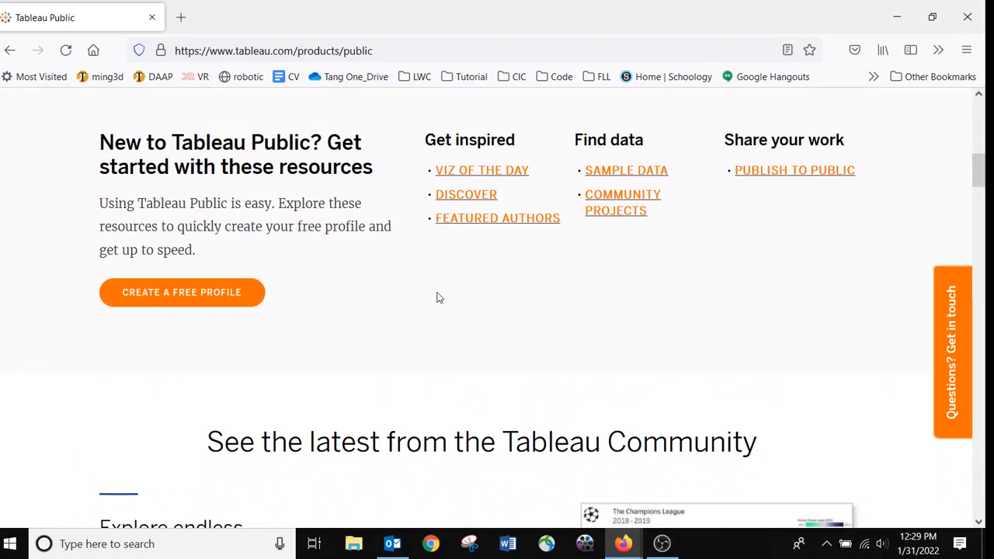
scroll(437, 298, "down", 4)
scroll(443, 271, "down", 2)
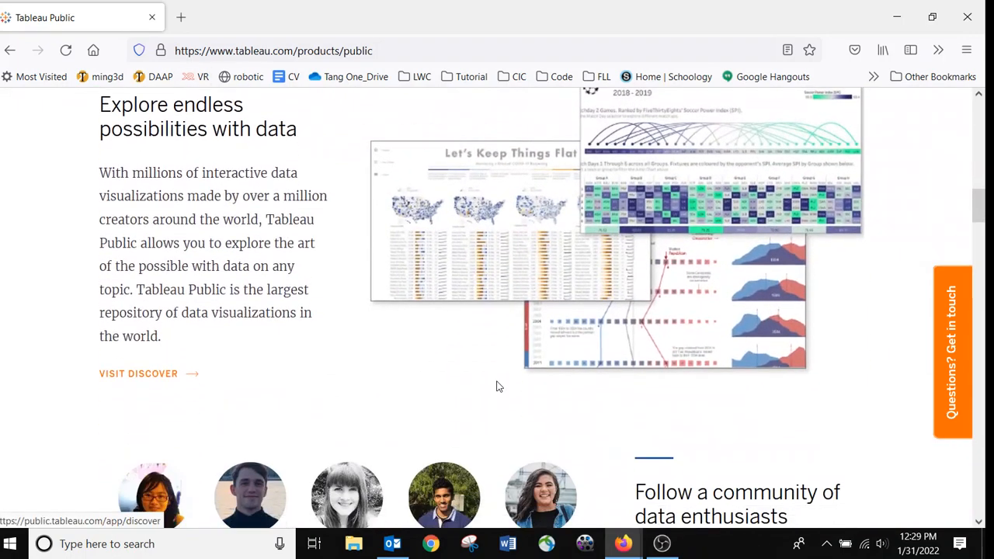
scroll(497, 386, "up", 20)
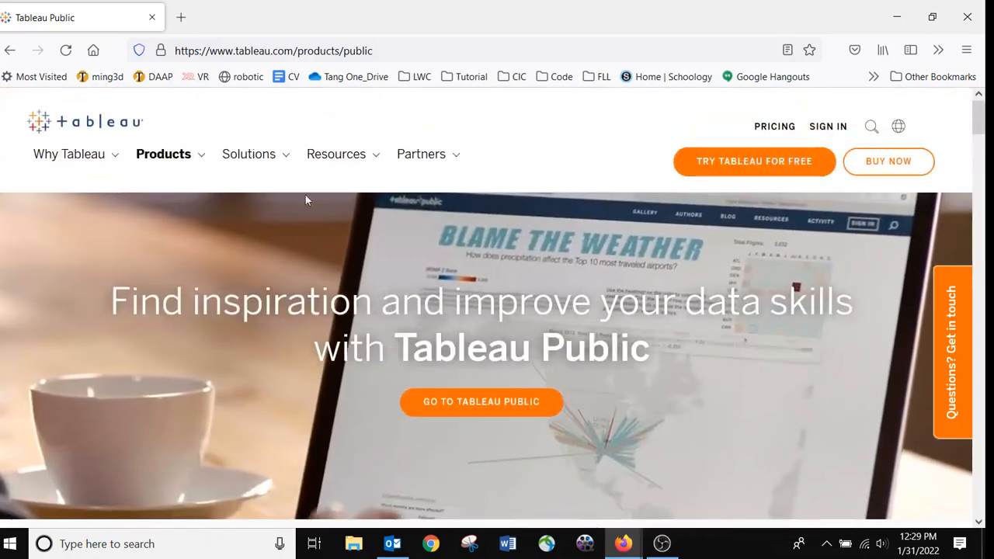
mouse_move(165, 153)
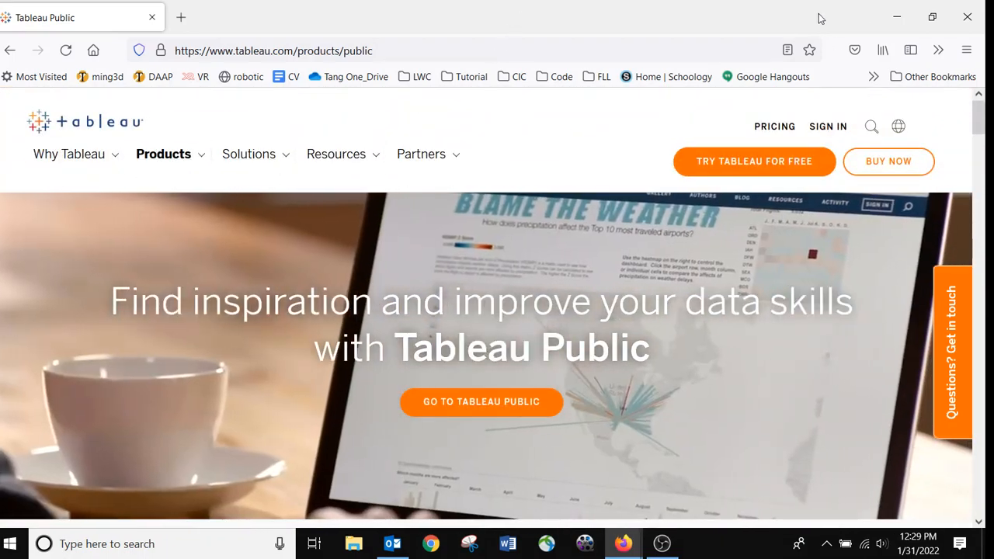
Switch from the Tableau page to the ARCH7036_E2_SP22 assignment document in the other browser window
left_click(915, 18)
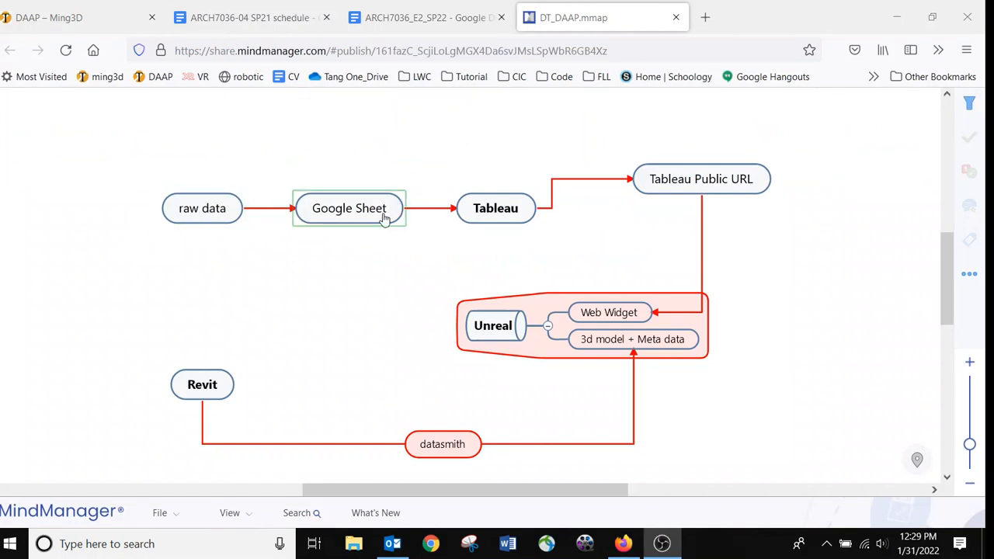
left_click(256, 18)
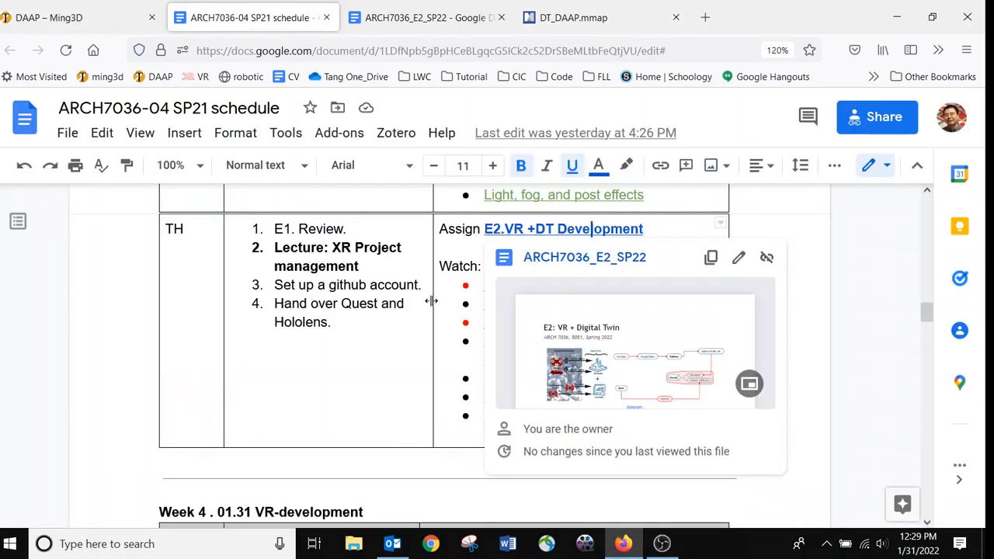
left_click_drag(407, 322, 368, 312)
scroll(370, 311, "down", 1)
left_click(395, 19)
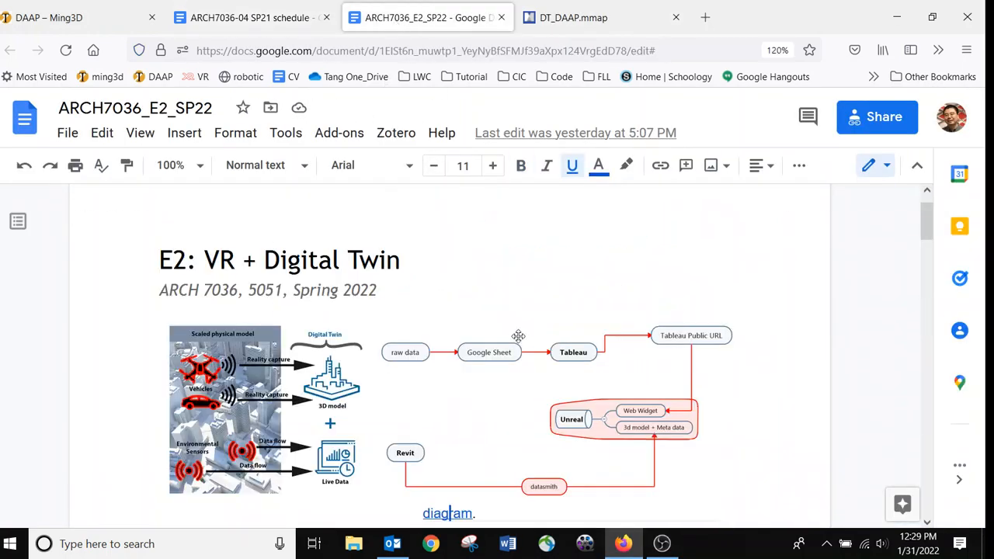
Open the sensor data set link in item 5 of the assignment's numbered instructions
scroll(518, 336, "down", 10)
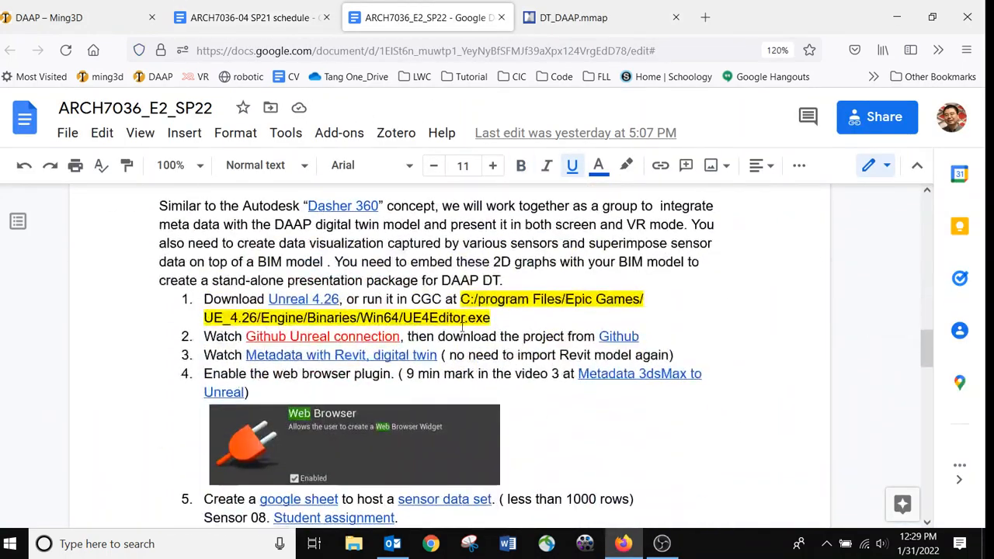
scroll(459, 329, "down", 1)
scroll(413, 344, "down", 2)
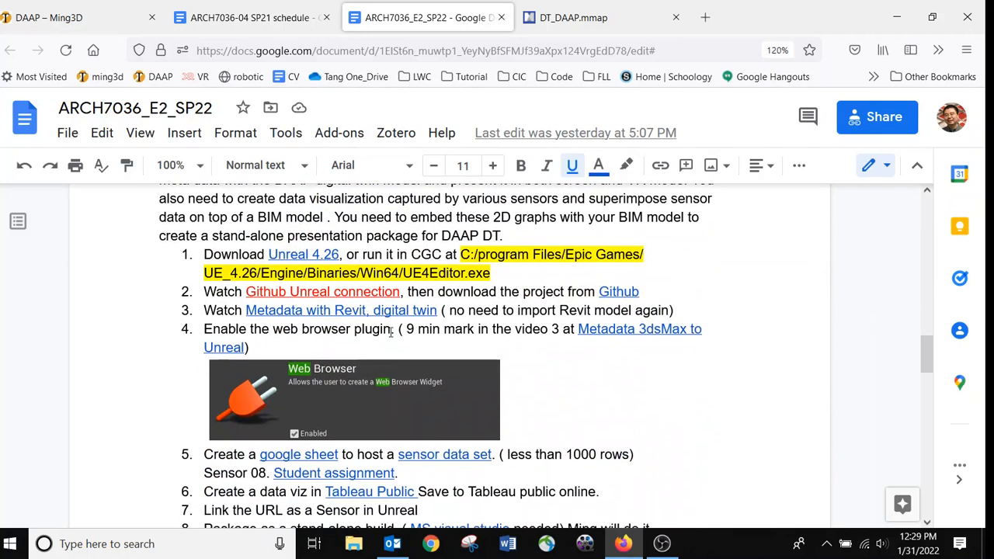
scroll(391, 330, "down", 3)
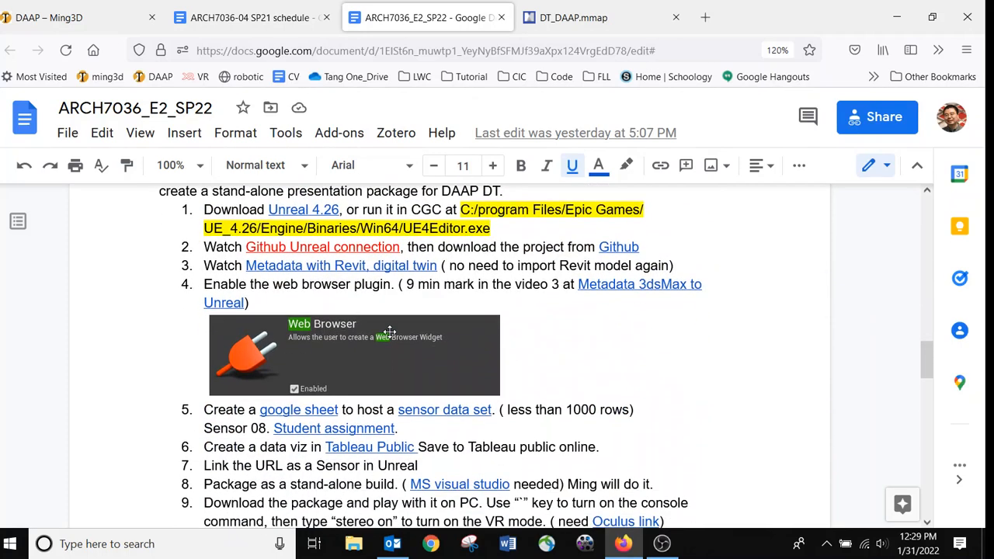
left_click(445, 410)
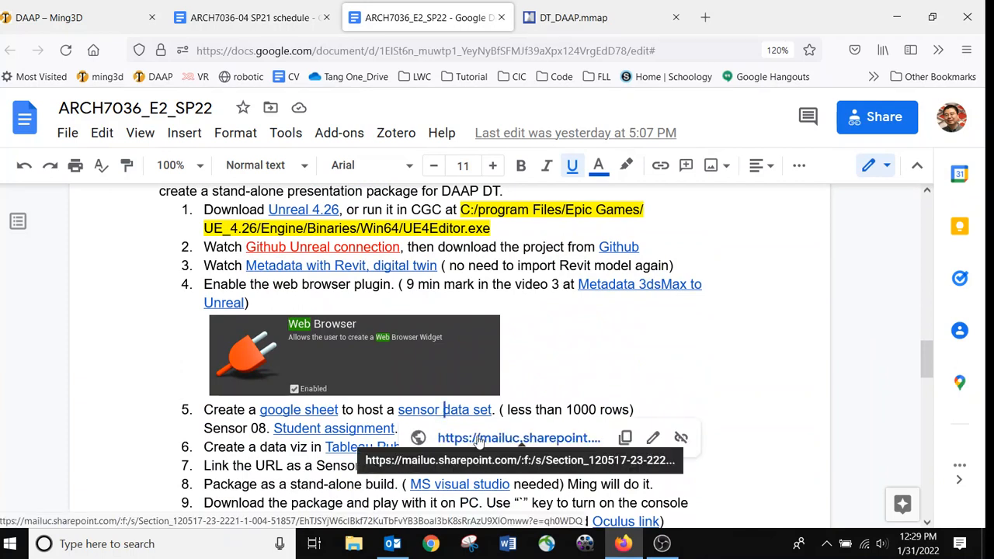
left_click(479, 440)
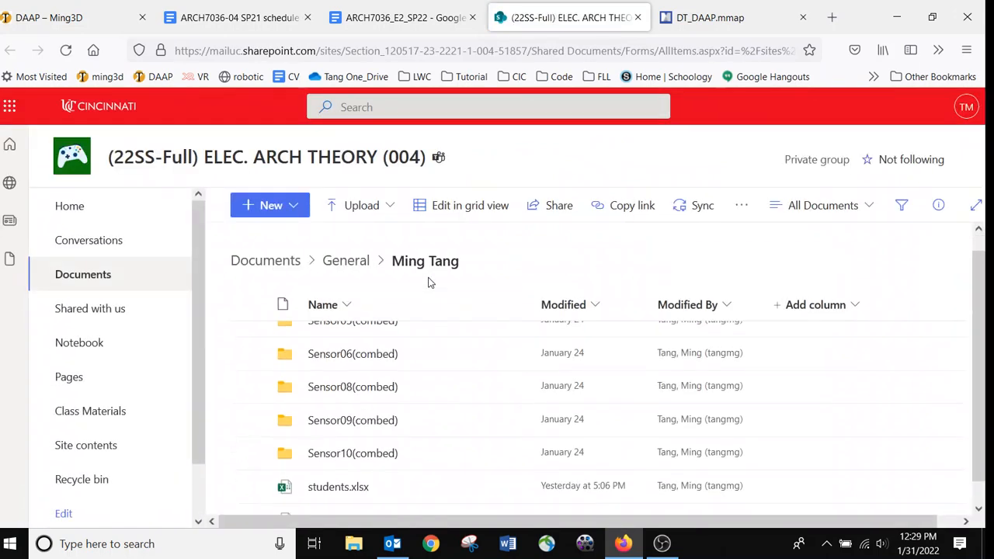
Open the Sensor08(combed) folder and look over the sensor spreadsheets it contains
left_click(346, 383)
scroll(614, 408, "down", 1)
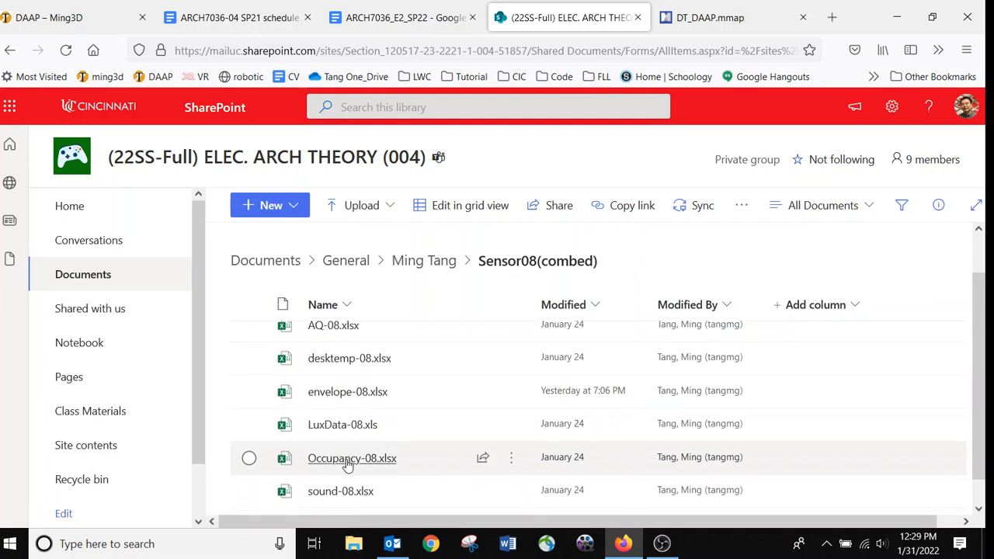
scroll(346, 466, "down", 1)
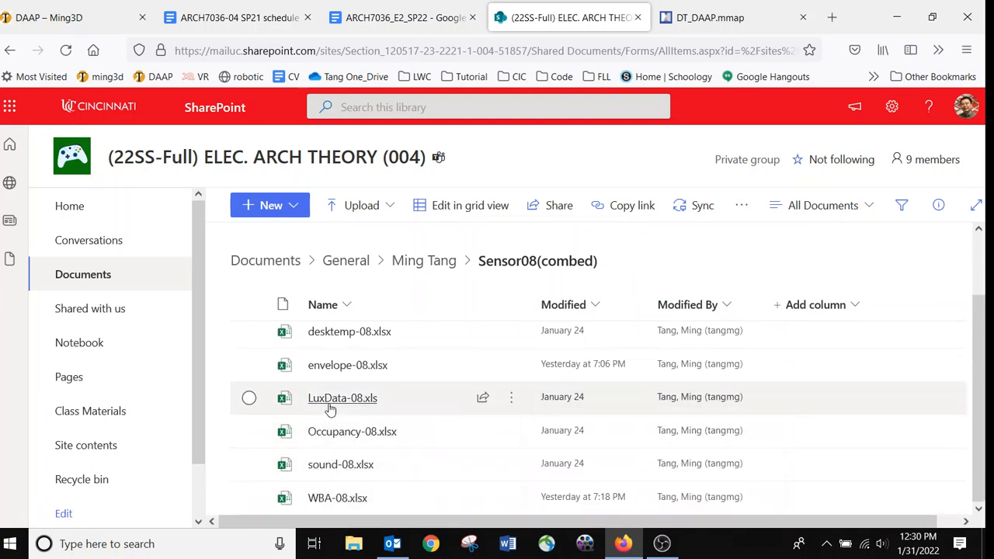
mouse_move(342, 375)
scroll(343, 375, "up", 1)
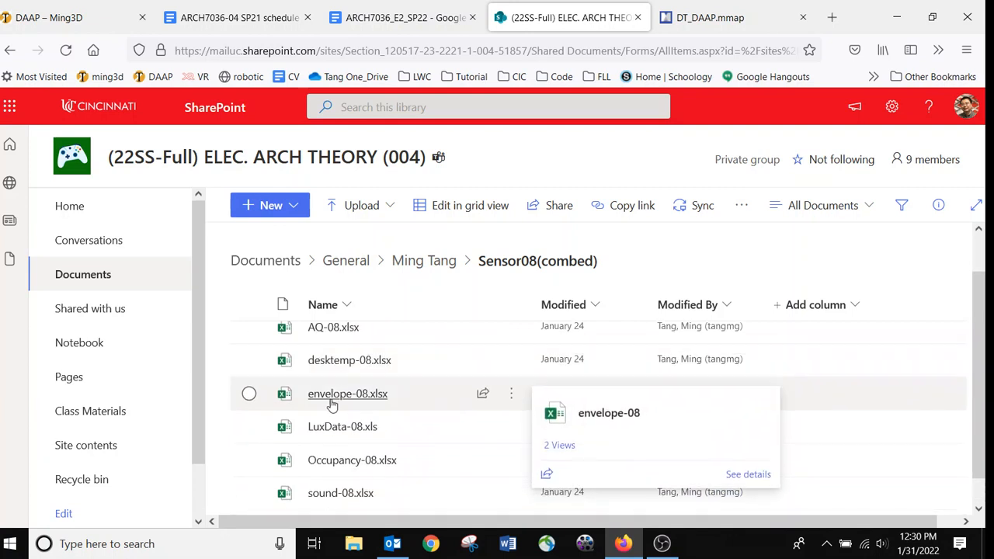
scroll(355, 407, "up", 1)
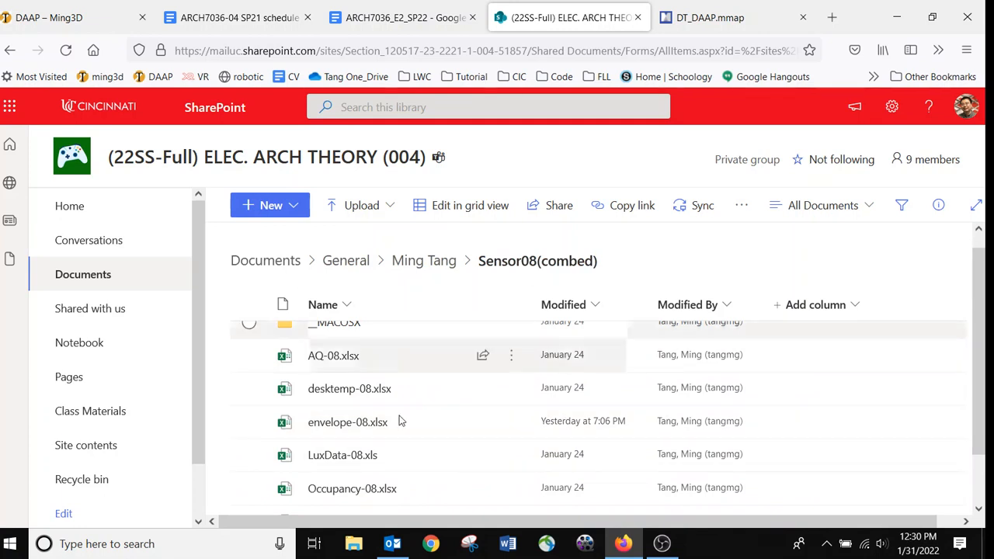
Go to the Sensor05(combed) folder and download AQ-05.xlsx, choosing to save the file instead of opening it
left_click(418, 264)
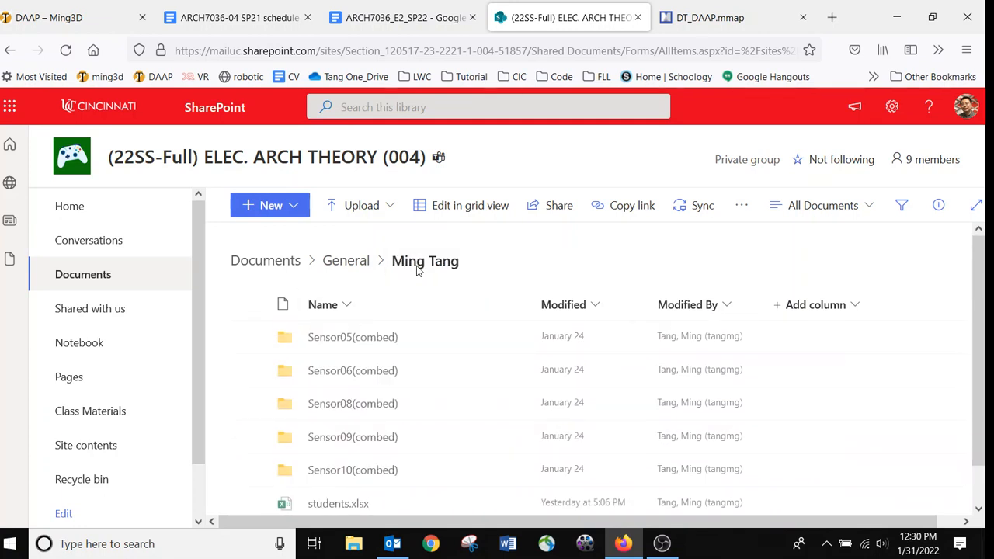
left_click(348, 338)
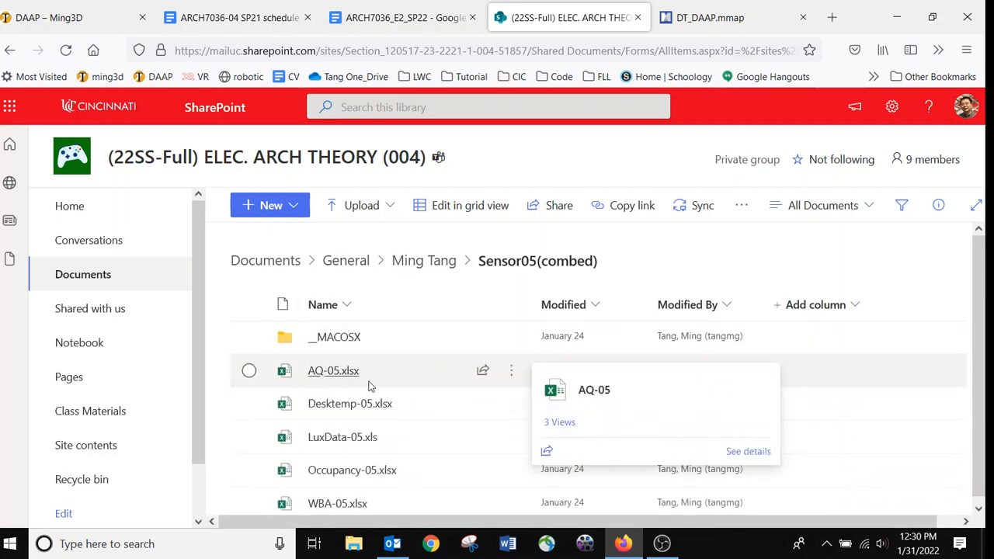
left_click(509, 374)
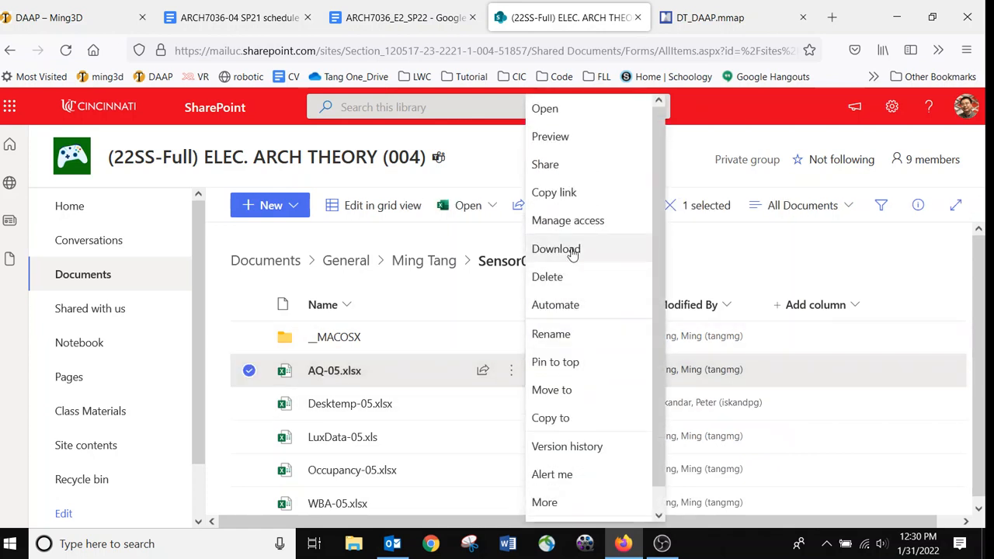
left_click(573, 252)
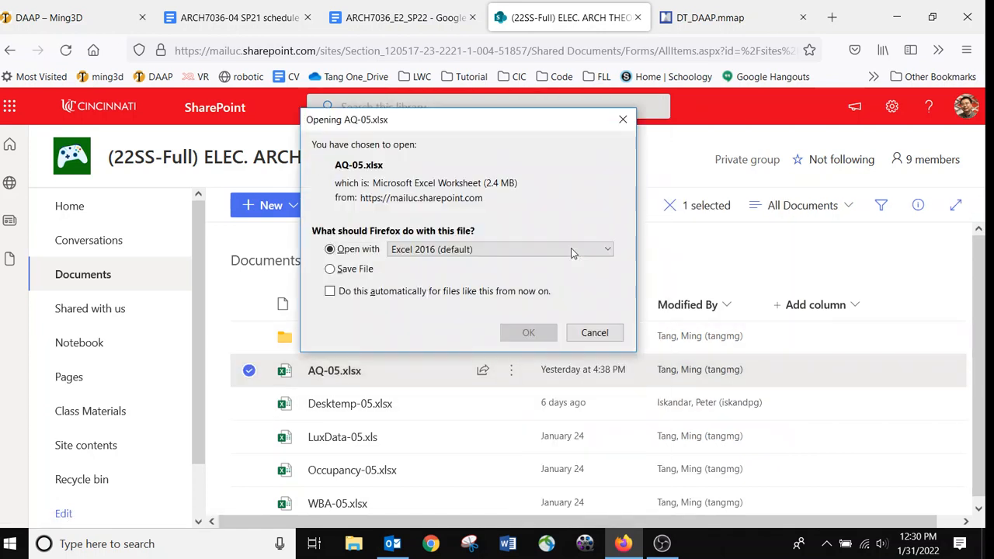
left_click(344, 270)
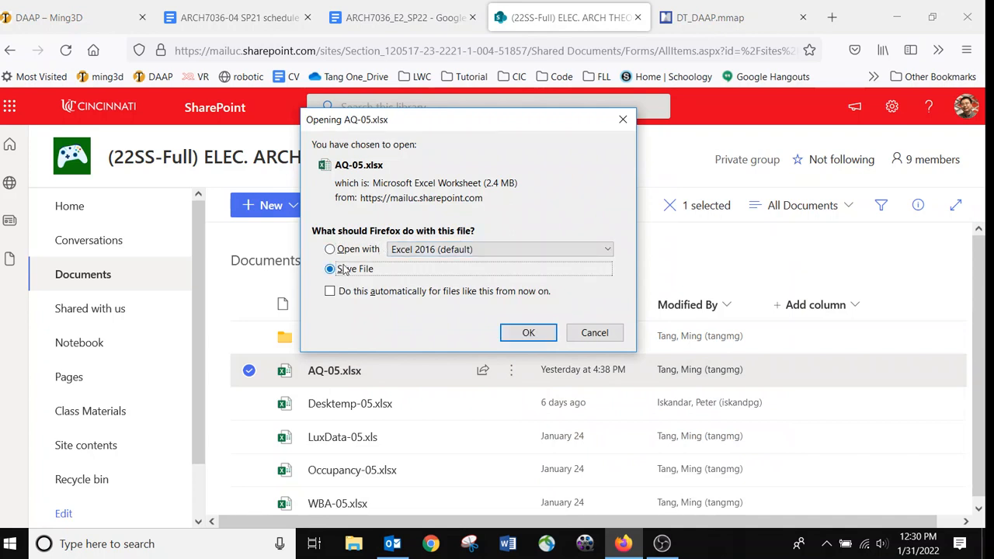
left_click(525, 330)
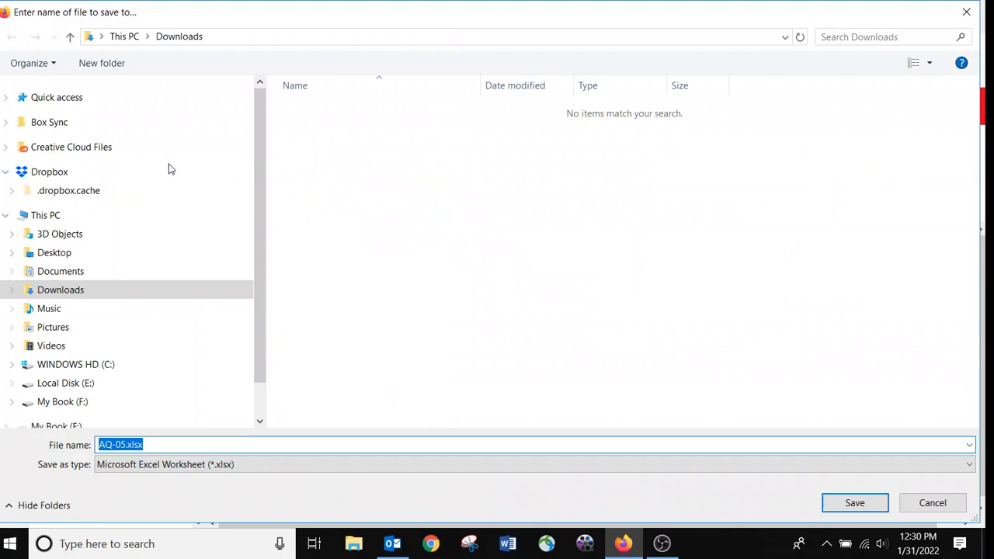
Set the save location to Desktop > ARCH_seminar > sensor > Sensor deployment Nov 2021 > combined > Sensor05(combed)
left_click(77, 254)
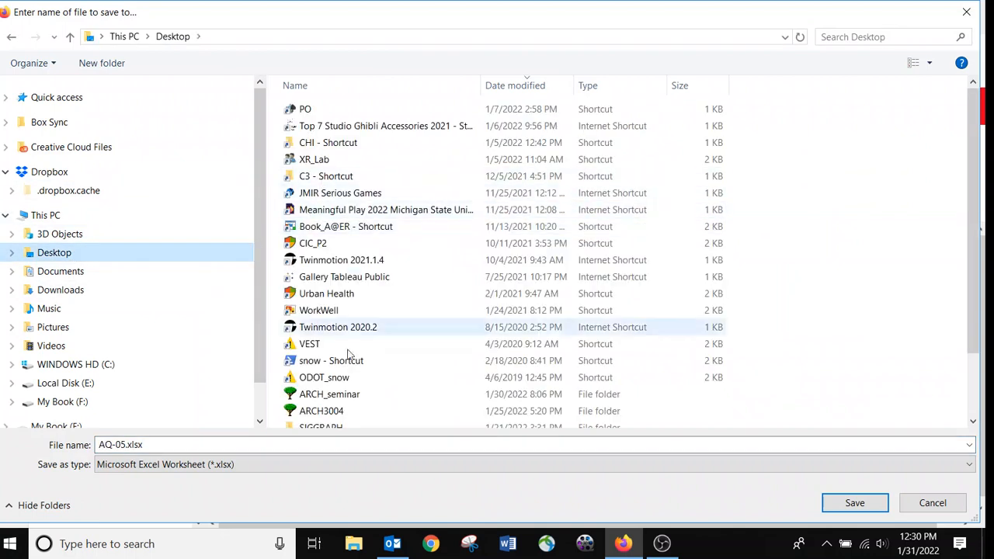
double_click(336, 398)
left_click(326, 115)
double_click(326, 115)
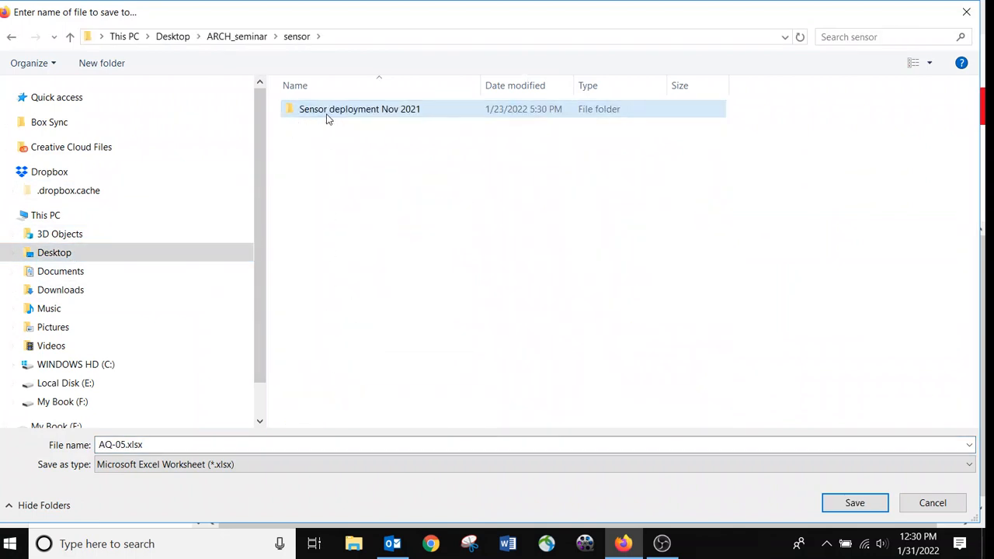
double_click(328, 116)
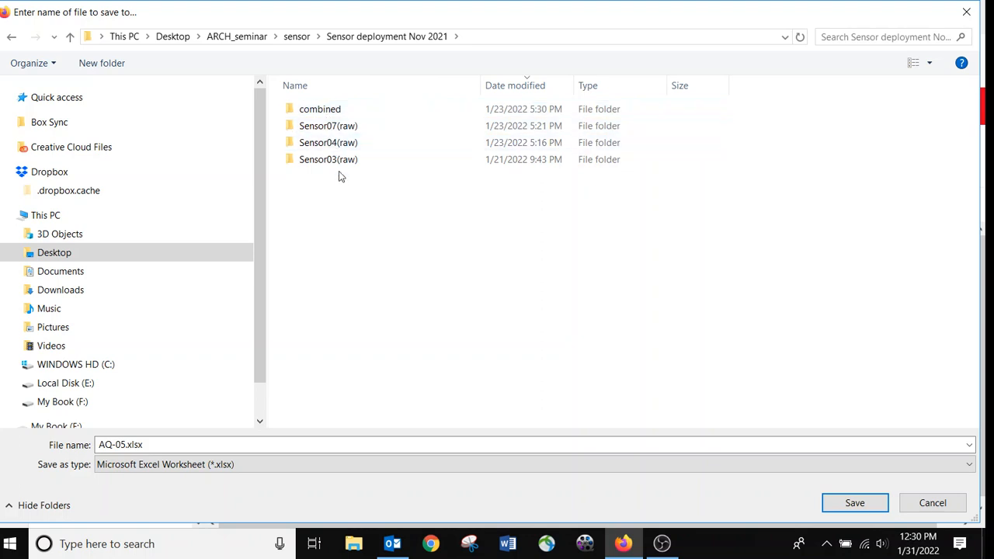
double_click(334, 108)
double_click(334, 110)
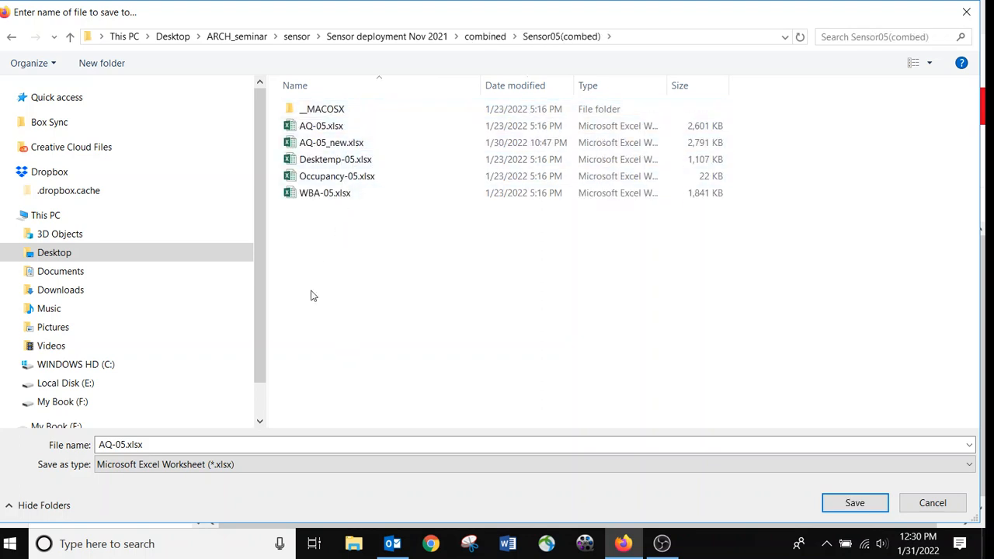
Save the download as AQ-05_new2.xlsx, basing the name on the existing AQ-05_new.xlsx
left_click(356, 145)
left_click(136, 444)
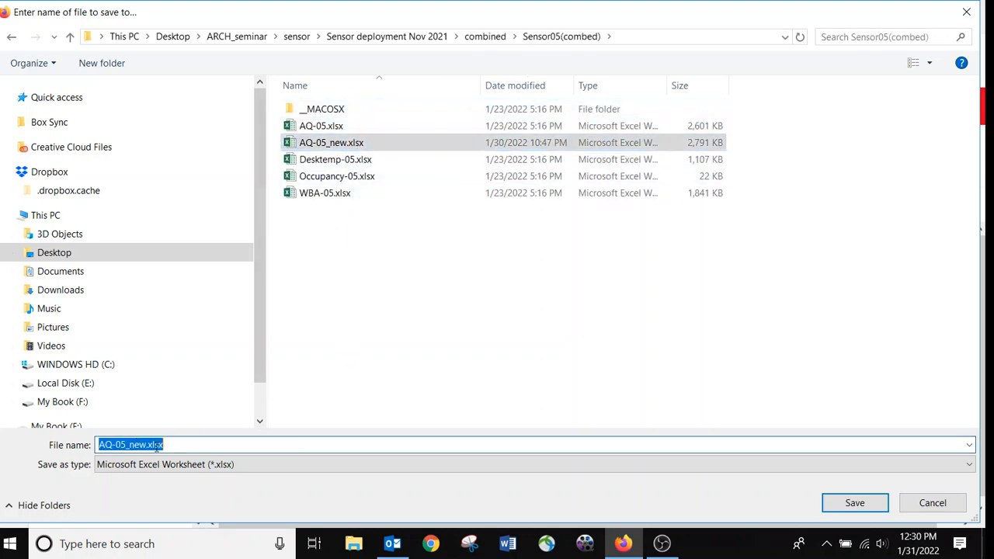
left_click(145, 444)
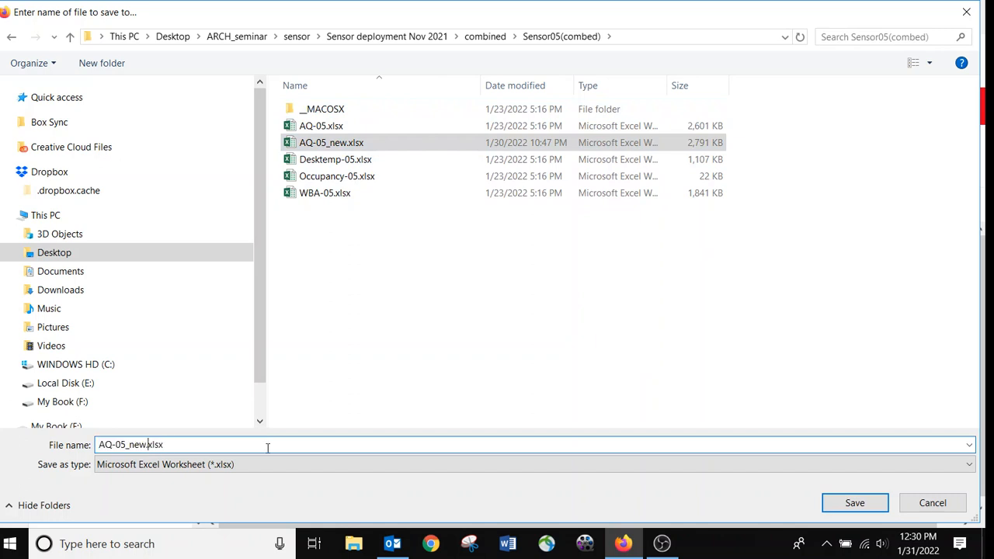
type("2")
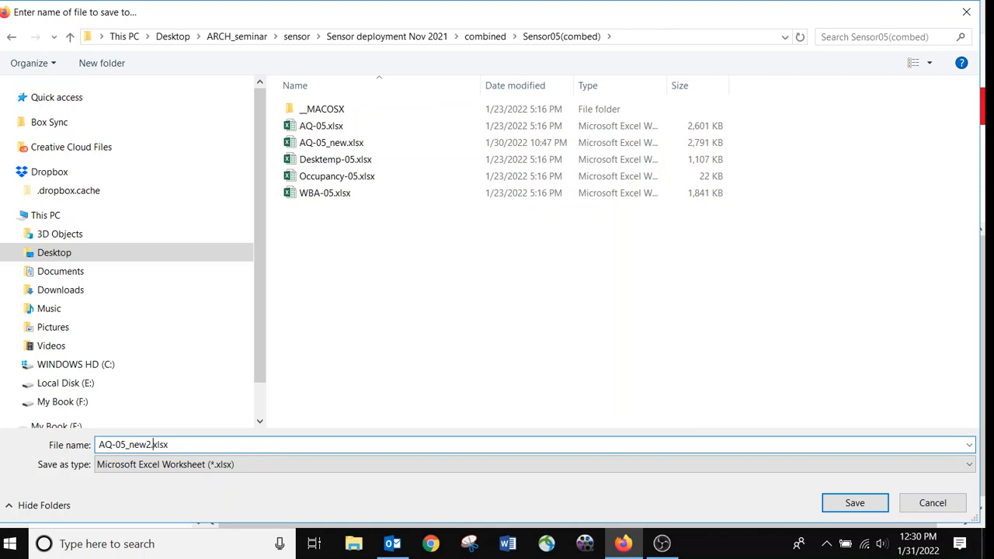
key("Return")
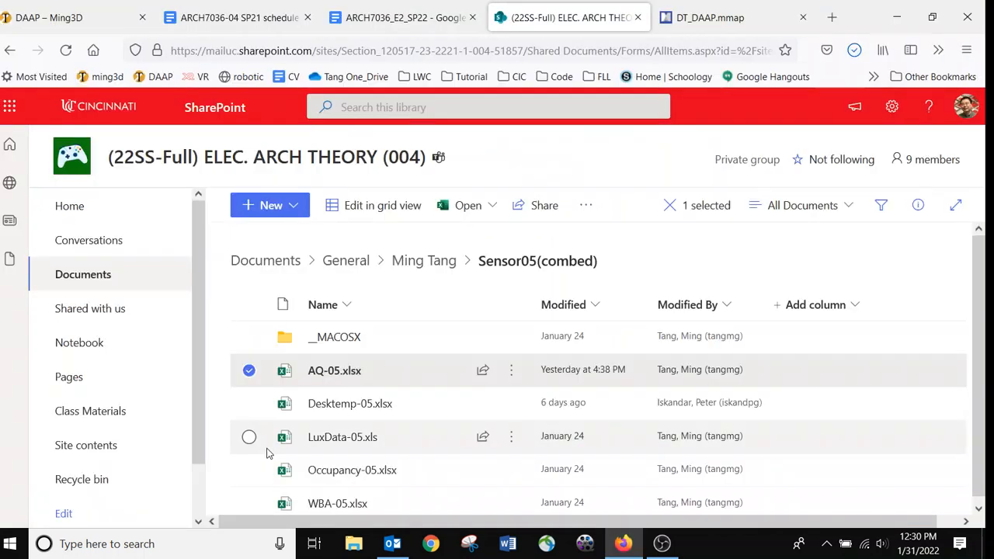
In File Explorer, go to Desktop > ARCH_seminar > sensor > Sensor deployment Nov 2021 > combined > Sensor05(combed) and open AQ-05_new2.xlsx
left_click(354, 543)
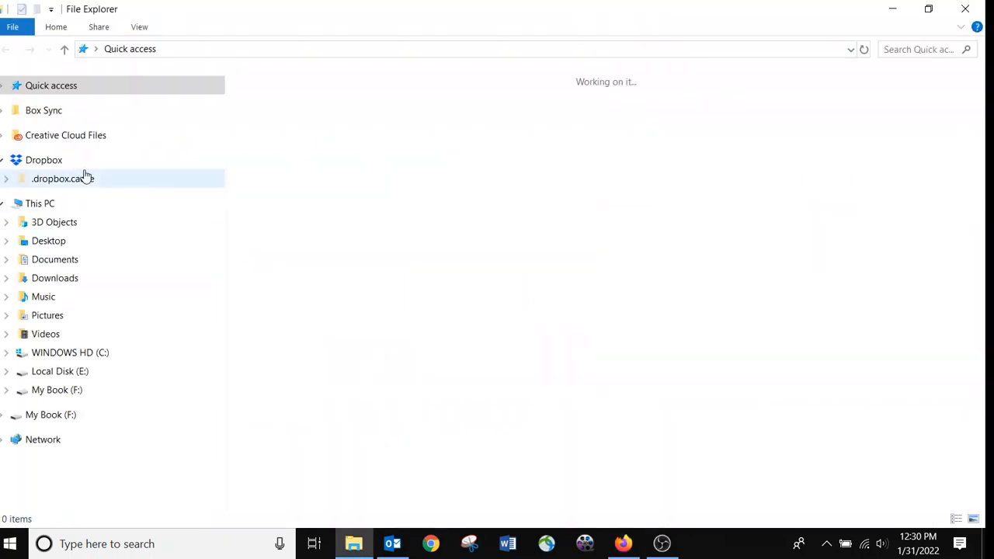
left_click(77, 240)
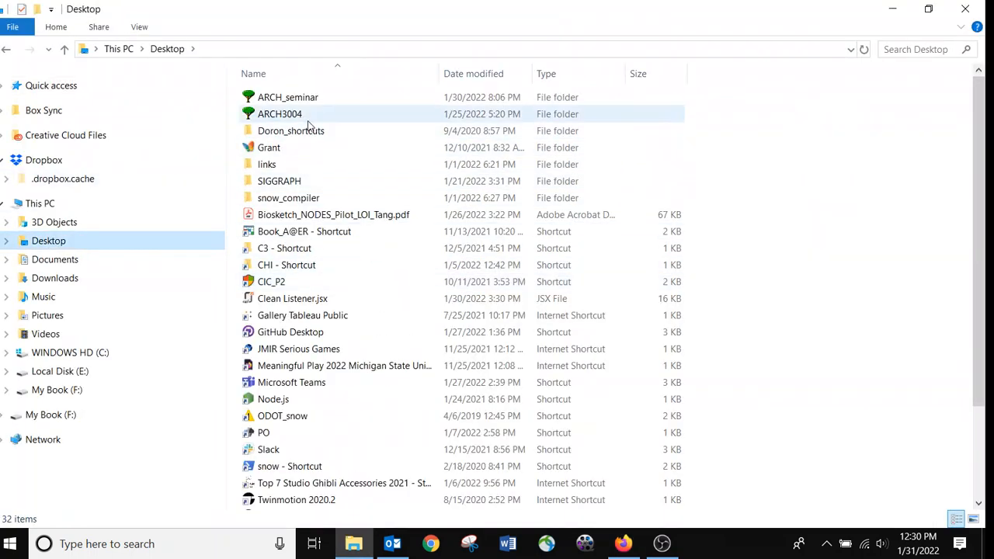
double_click(315, 99)
double_click(315, 103)
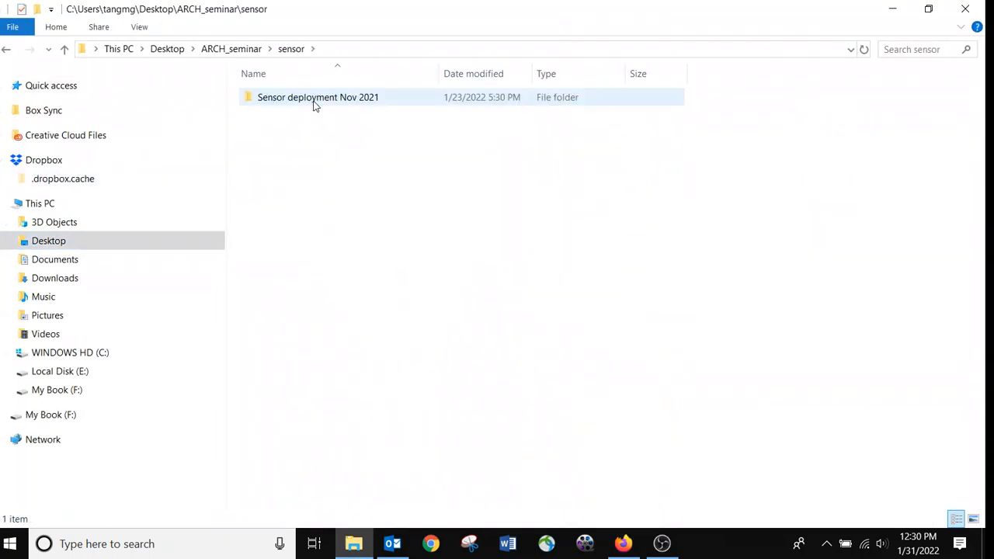
double_click(314, 101)
double_click(314, 101)
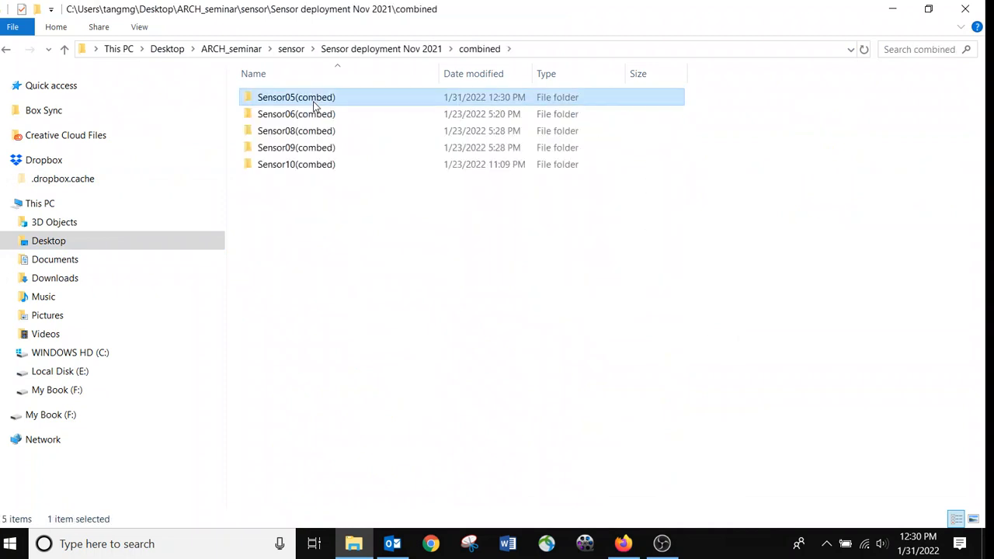
double_click(316, 100)
double_click(306, 149)
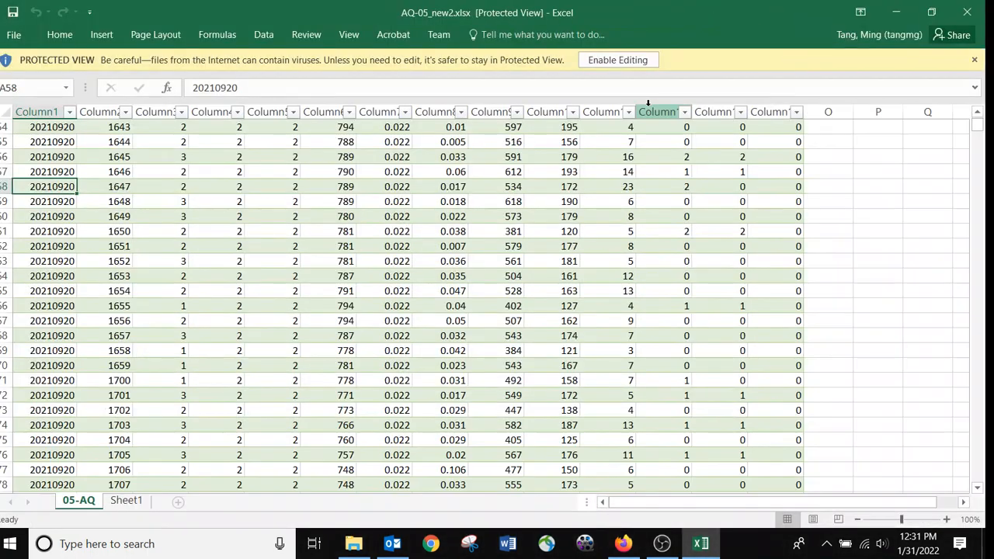
Enable editing of the protected workbook and look over the sensor headings in row 2, including PM2, PM10 and CO2
left_click(606, 60)
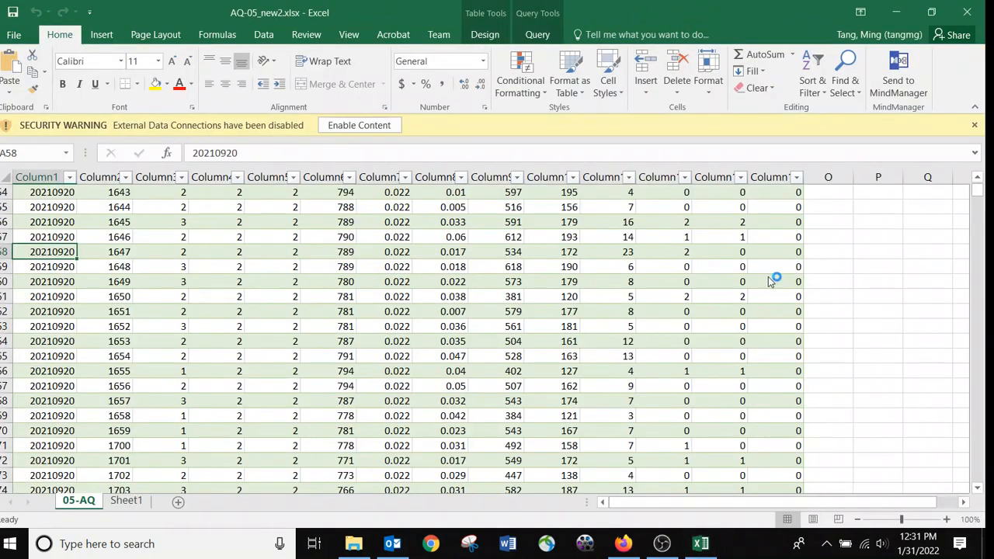
scroll(595, 311, "up", 18)
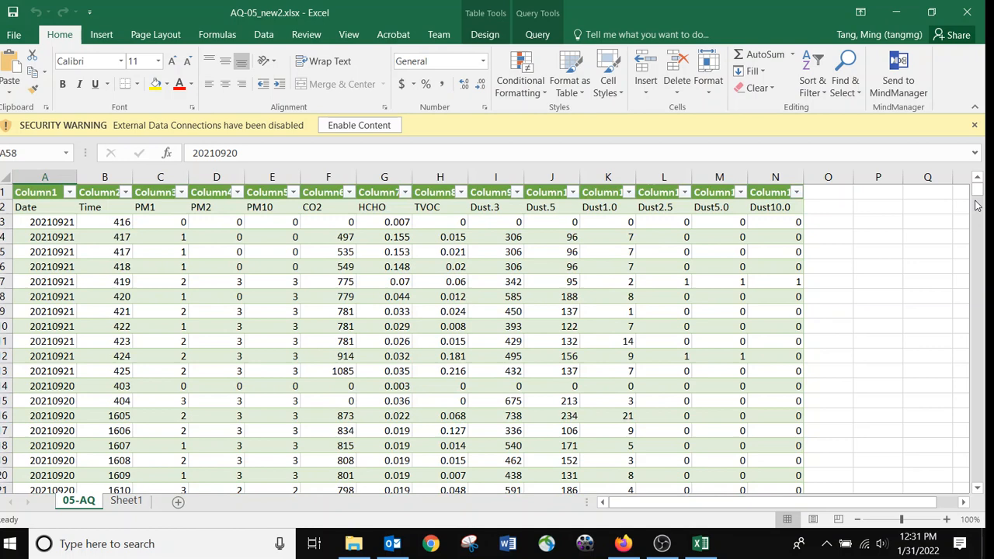
left_click(978, 188)
left_click(215, 210)
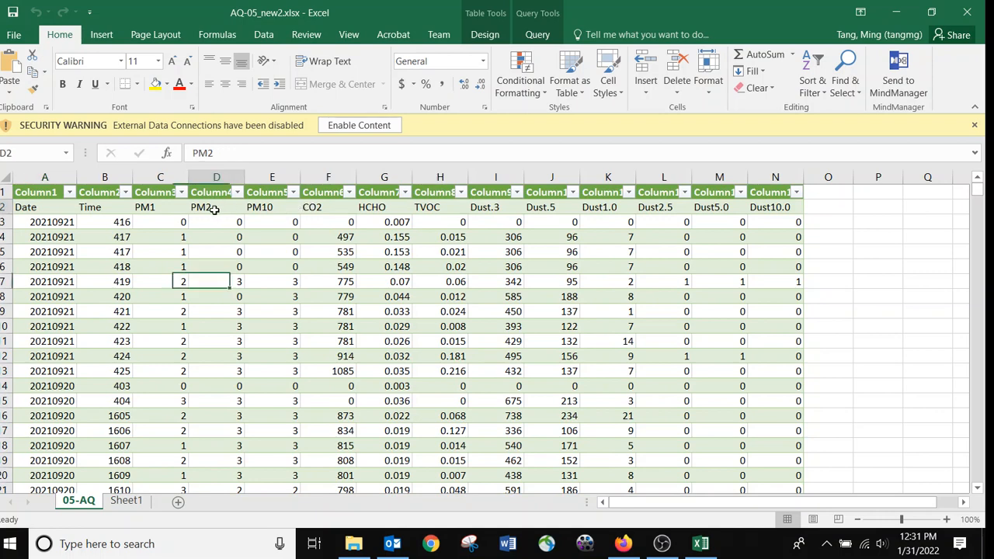
left_click(275, 209)
left_click(311, 210)
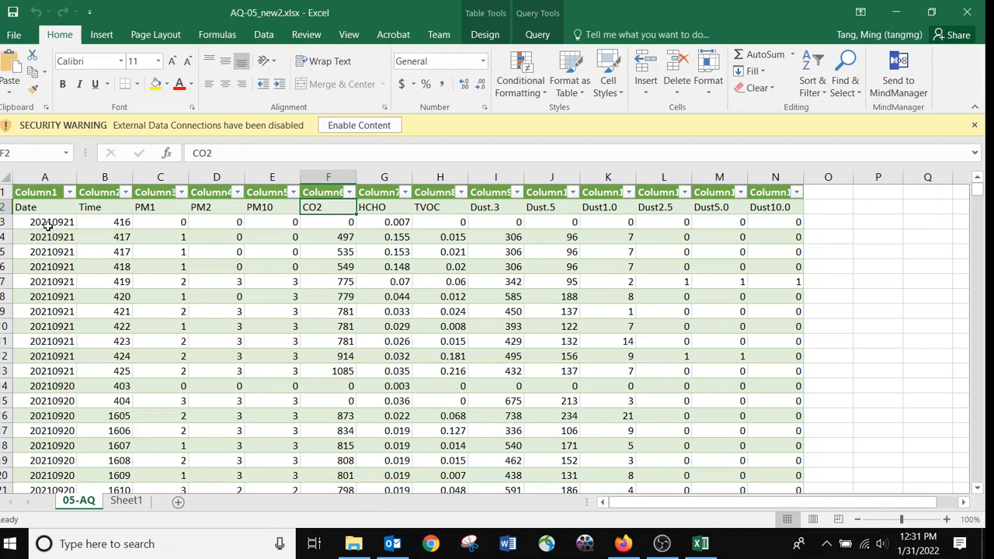
Examine the date and time values in the first rows and the block of sensor readings beside them
left_click(22, 225)
left_click(116, 225)
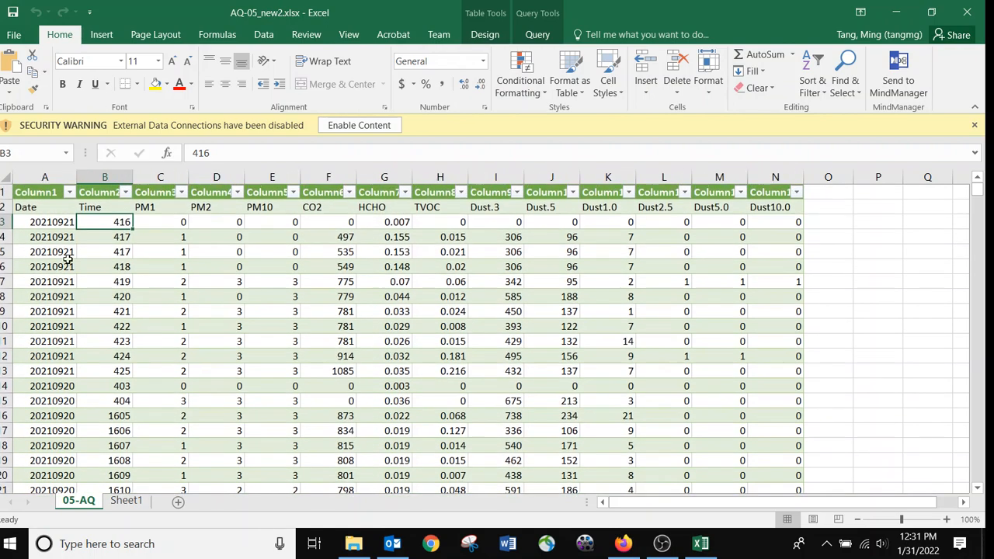
left_click(66, 339)
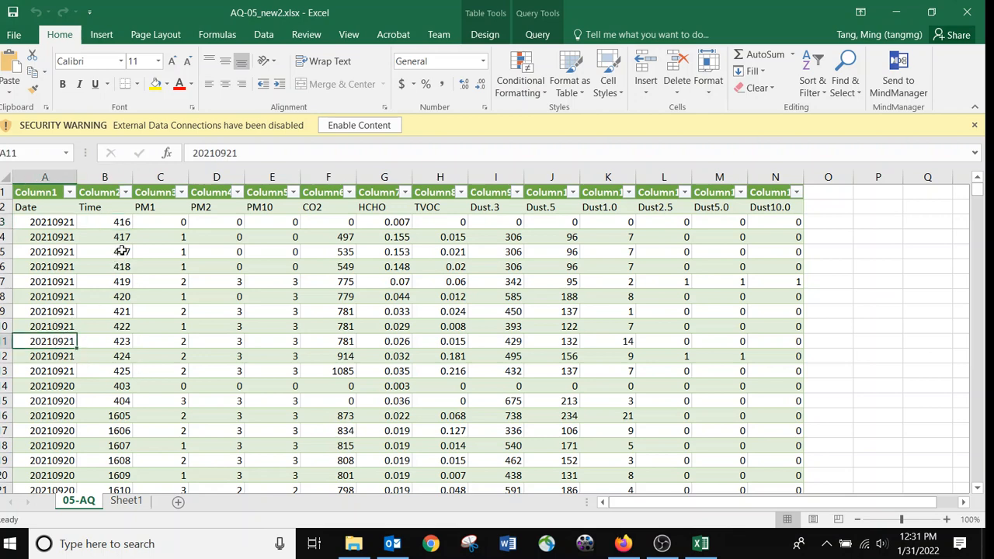
left_click(97, 330)
scroll(125, 392, "down", 2)
left_click(118, 386)
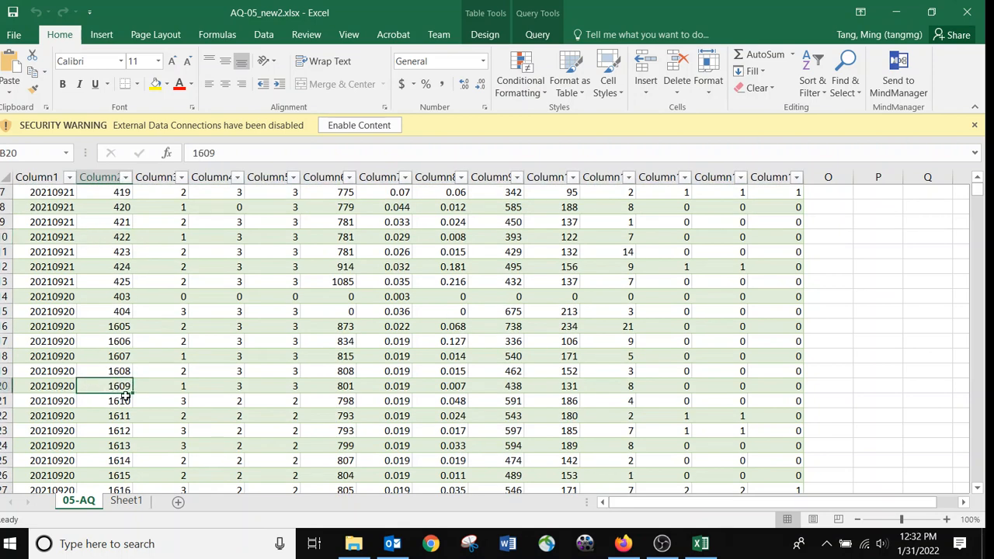
scroll(149, 369, "up", 2)
left_click_drag(154, 239, 778, 451)
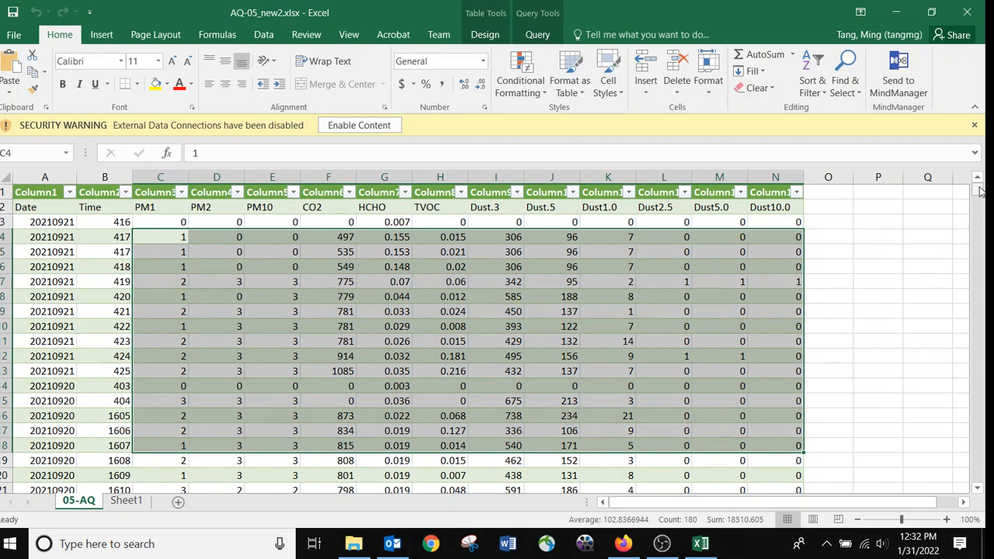
Check the time of the last record in the 05-AQ table and return to the start of the sheet
left_click_drag(980, 191, 978, 478)
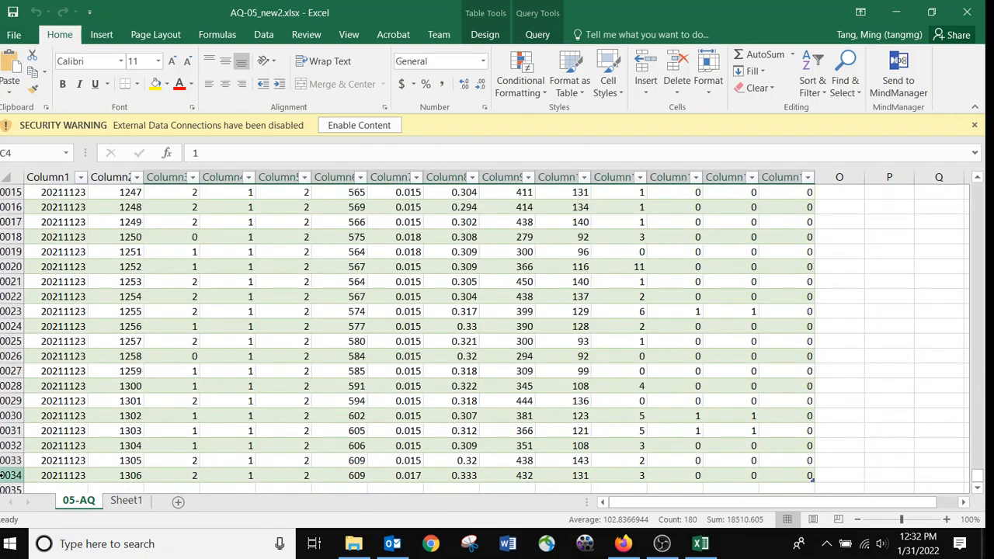
left_click(139, 477)
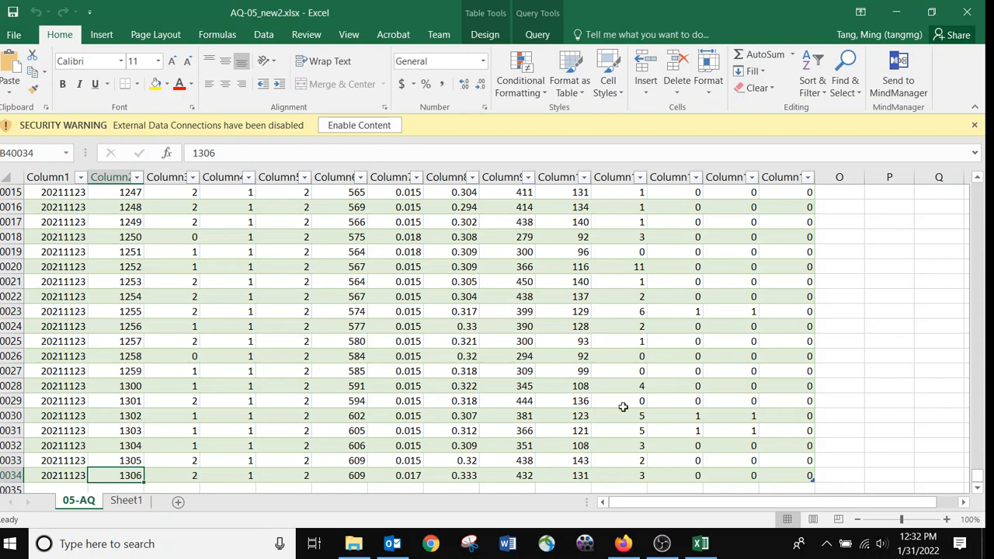
left_click_drag(977, 476, 969, 186)
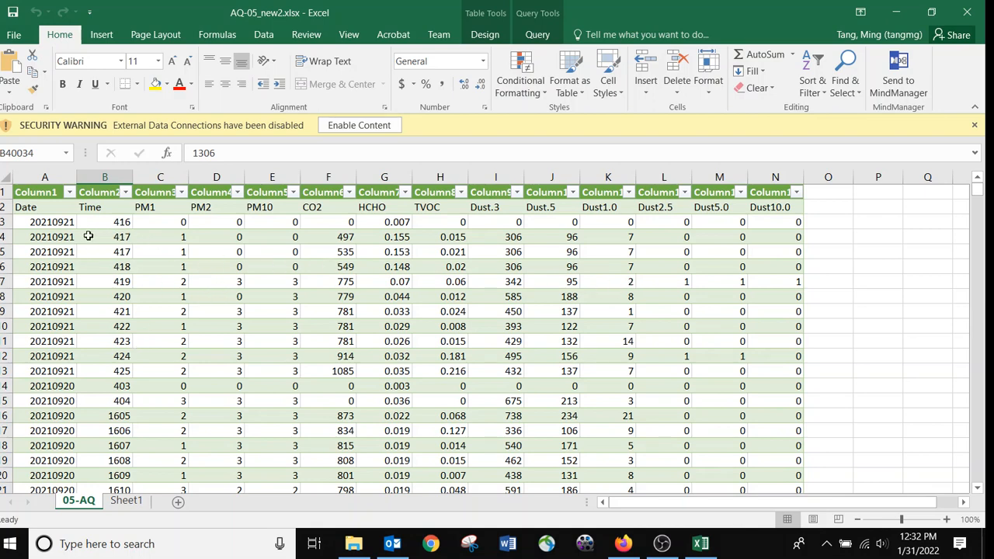
Read through the rows dated 20210920 to examine how the times and sensor readings are recorded
scroll(186, 399, "down", 4)
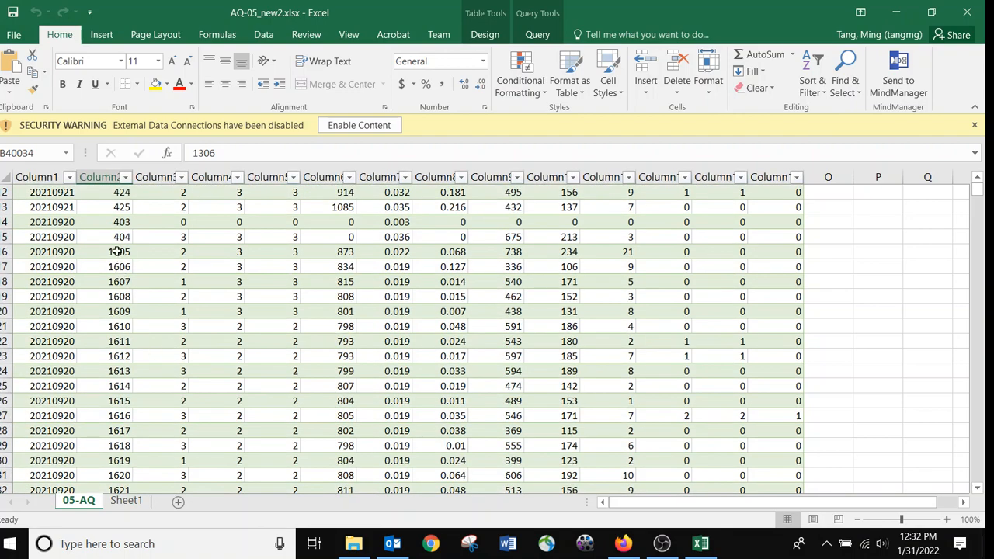
left_click(117, 252)
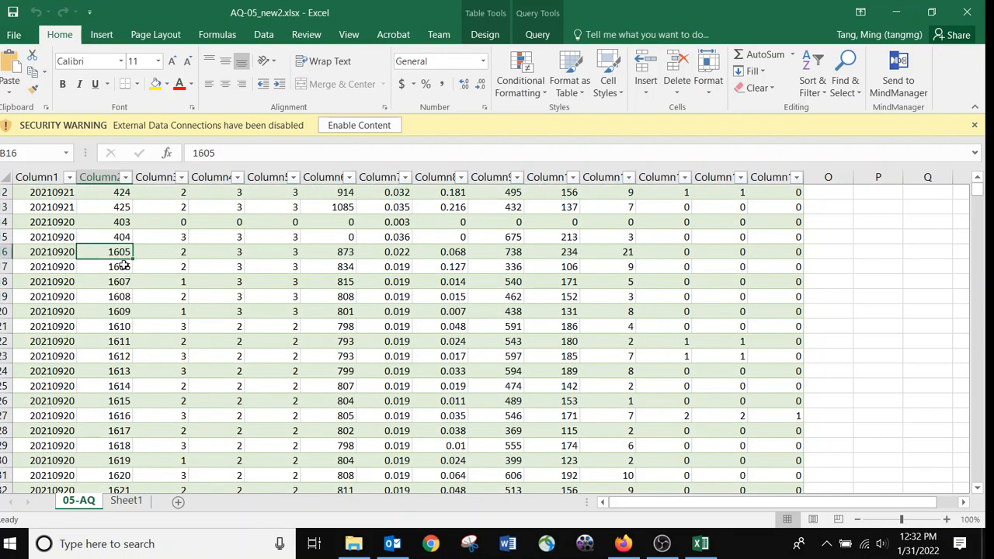
scroll(197, 406, "down", 20)
scroll(197, 405, "down", 20)
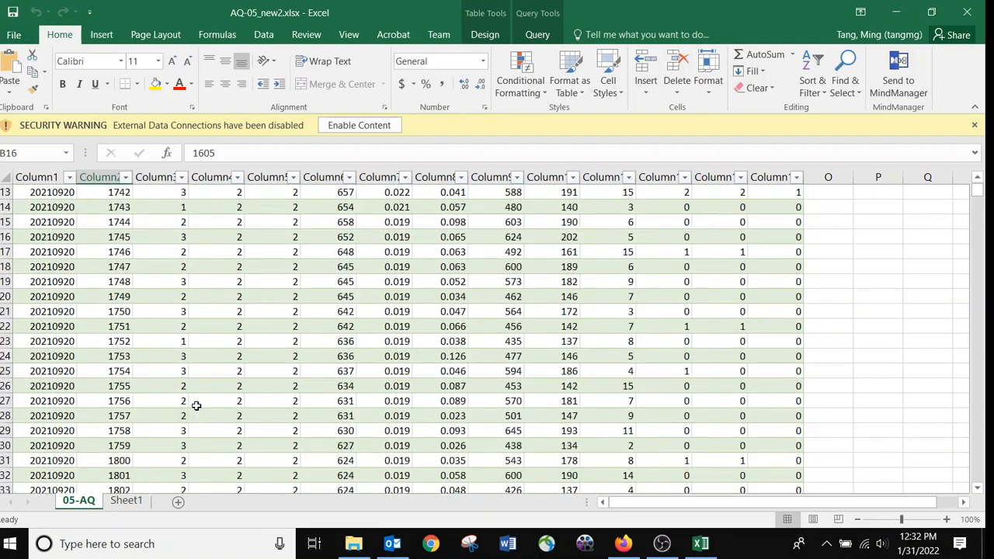
scroll(197, 405, "down", 20)
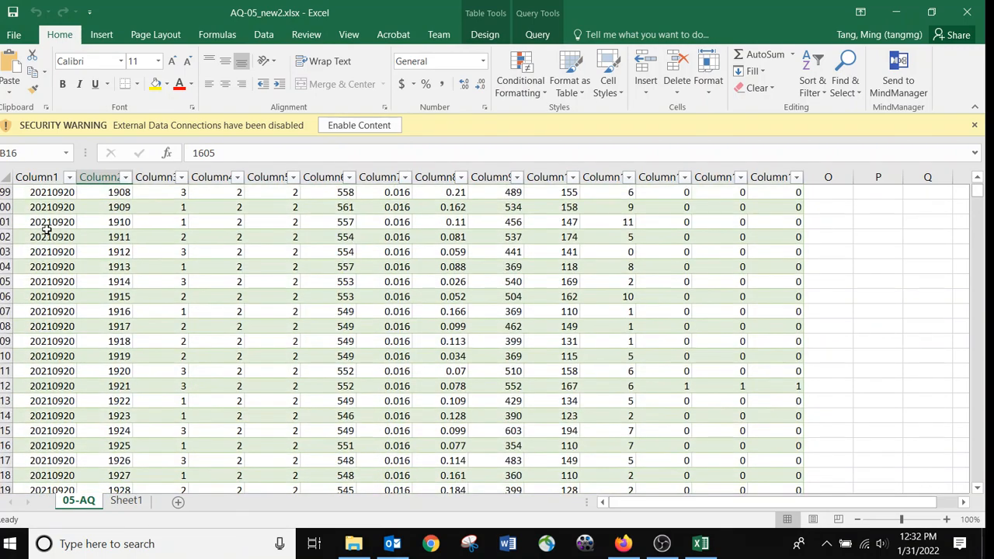
left_click_drag(48, 230, 690, 444)
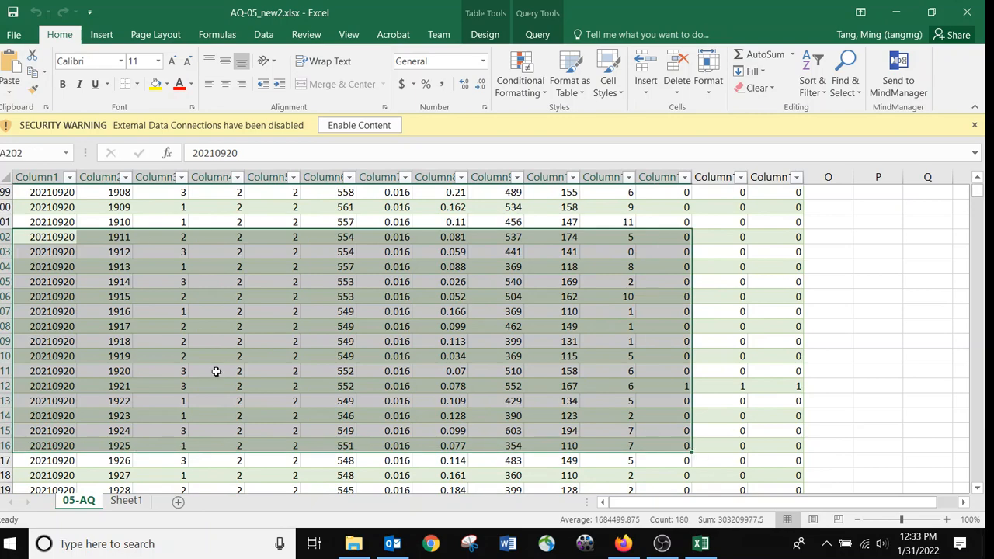
left_click(191, 366)
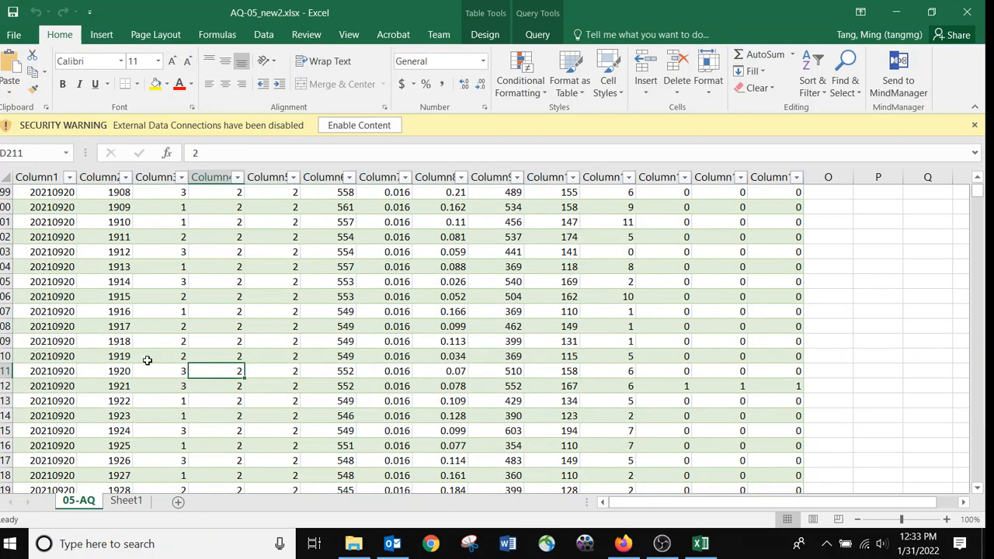
scroll(146, 360, "up", 20)
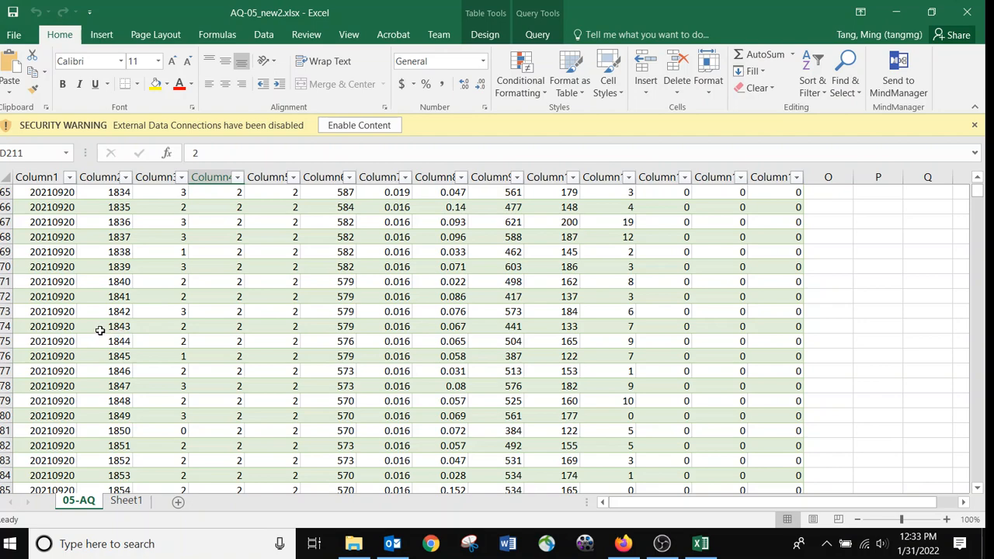
scroll(100, 331, "up", 5)
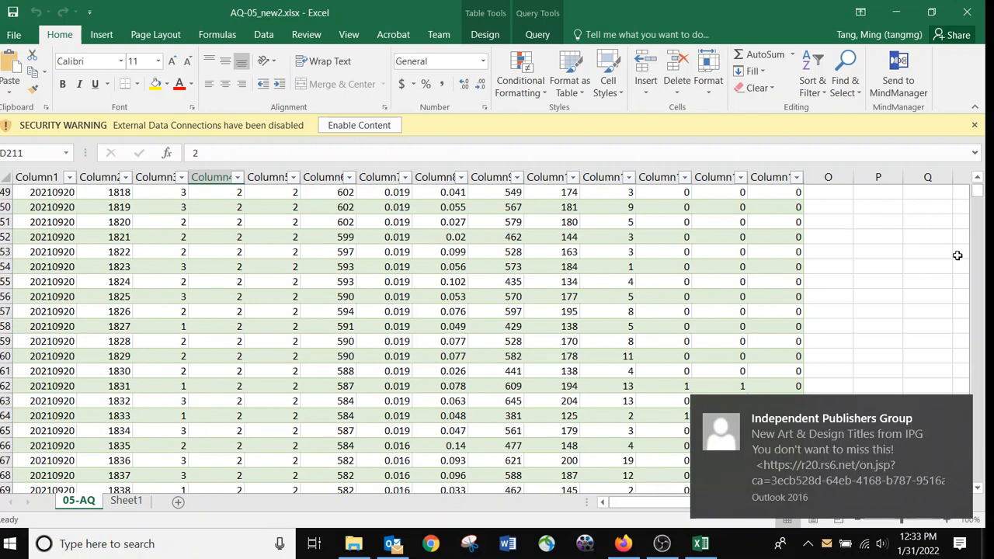
Compare the date of an early row with the date in the table's last record
left_click(502, 257)
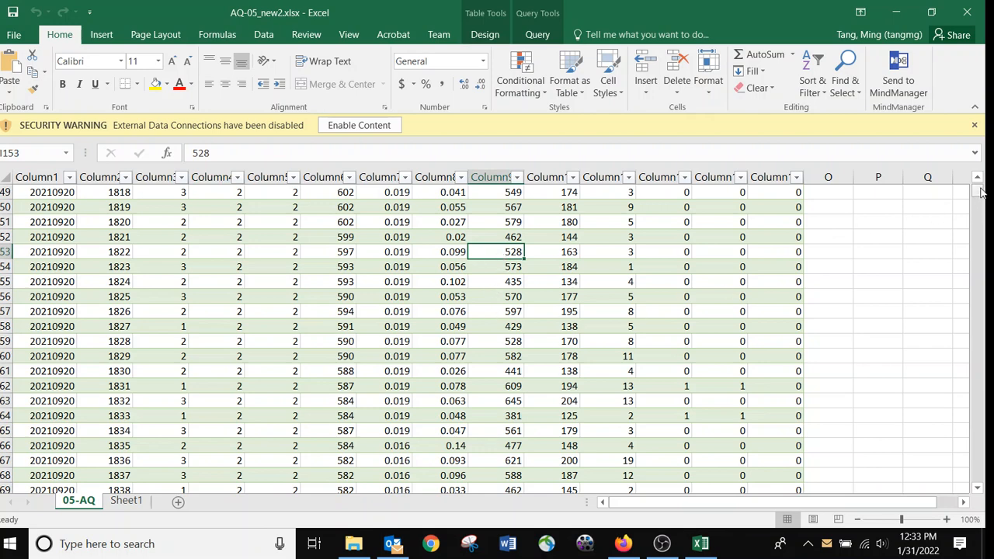
left_click(63, 221)
left_click_drag(976, 192, 928, 509)
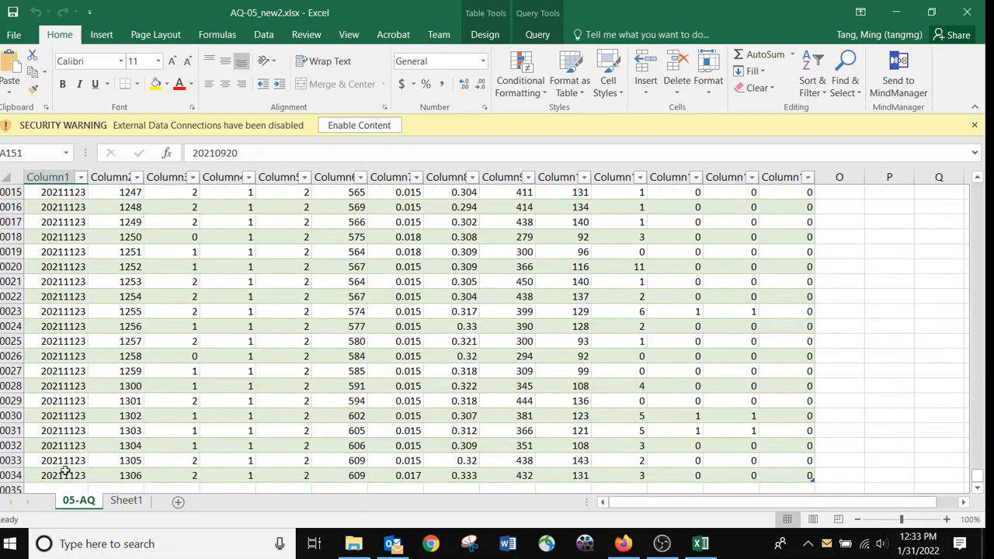
left_click(61, 475)
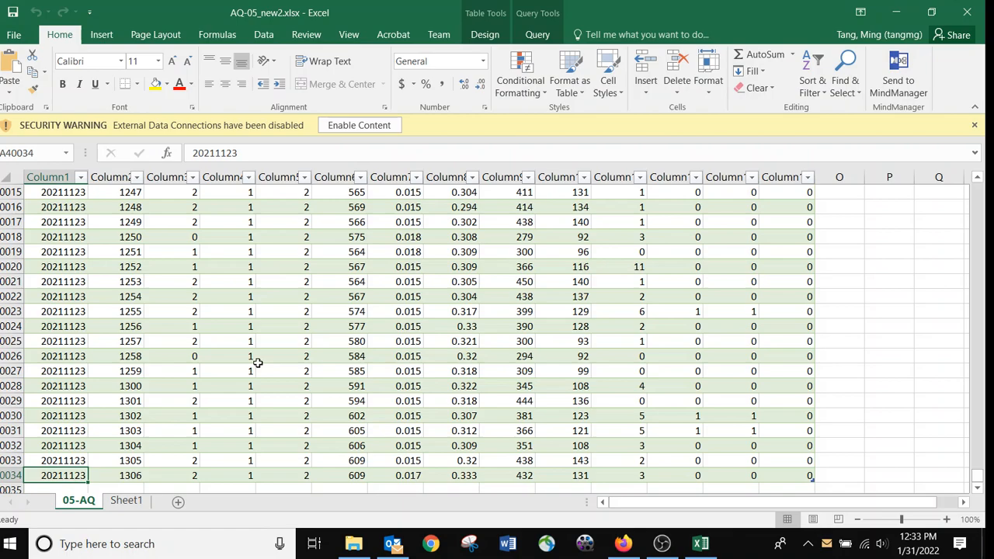
Enable the workbook's blocked external data content
scroll(257, 363, "up", 1)
scroll(255, 360, "down", 3)
left_click(373, 130)
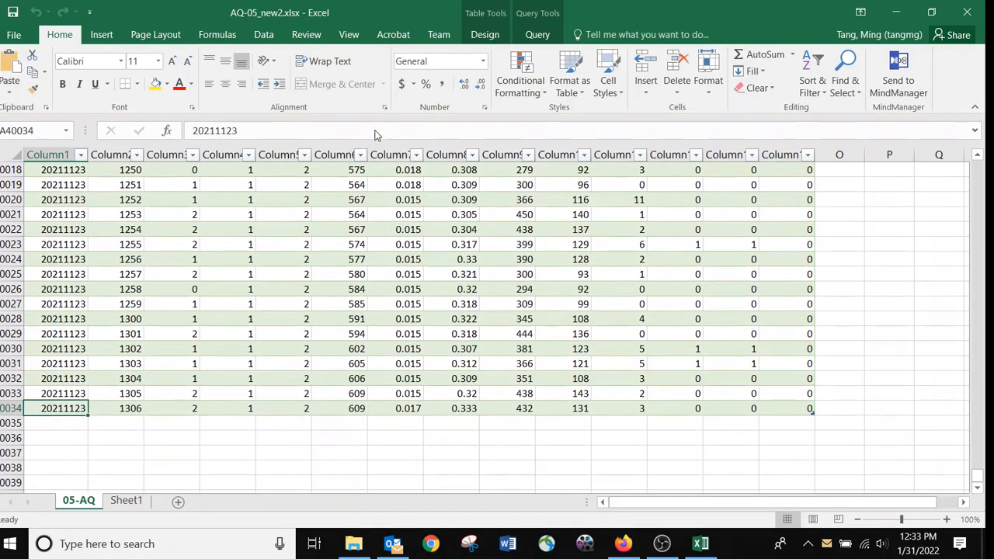
Return to the start of the table and examine the formats of the first entries in the Time and Date columns
scroll(587, 426, "up", 15)
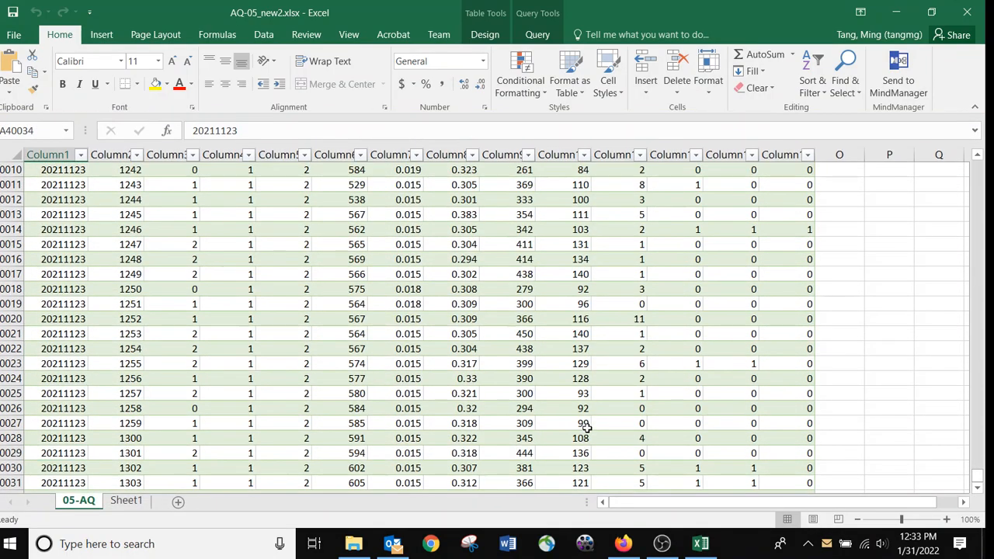
scroll(586, 426, "up", 20)
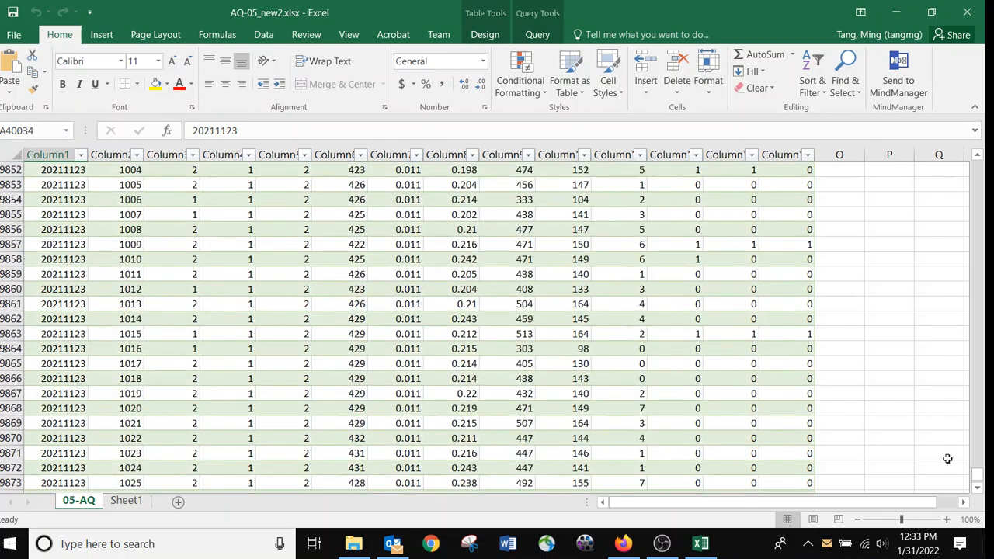
left_click_drag(977, 475, 975, 150)
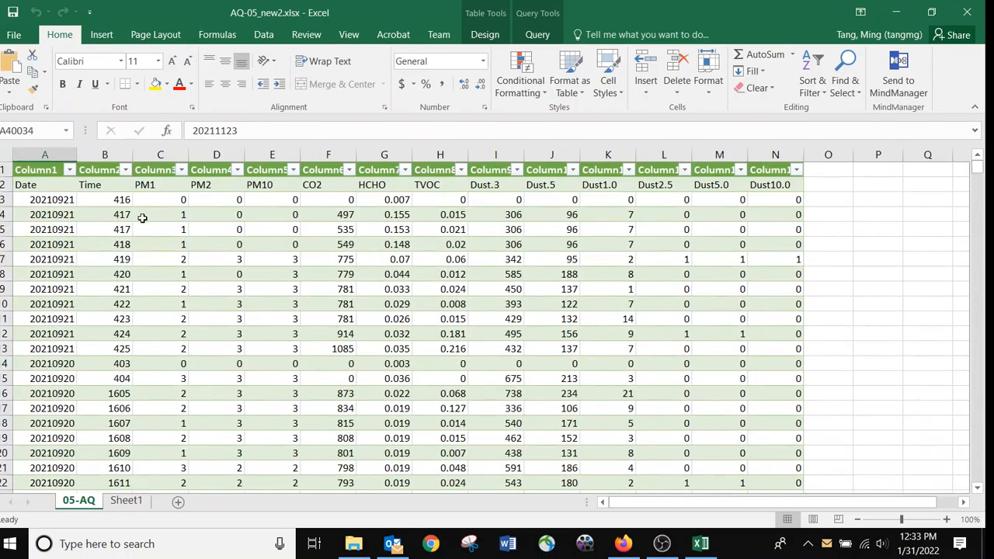
left_click(121, 200)
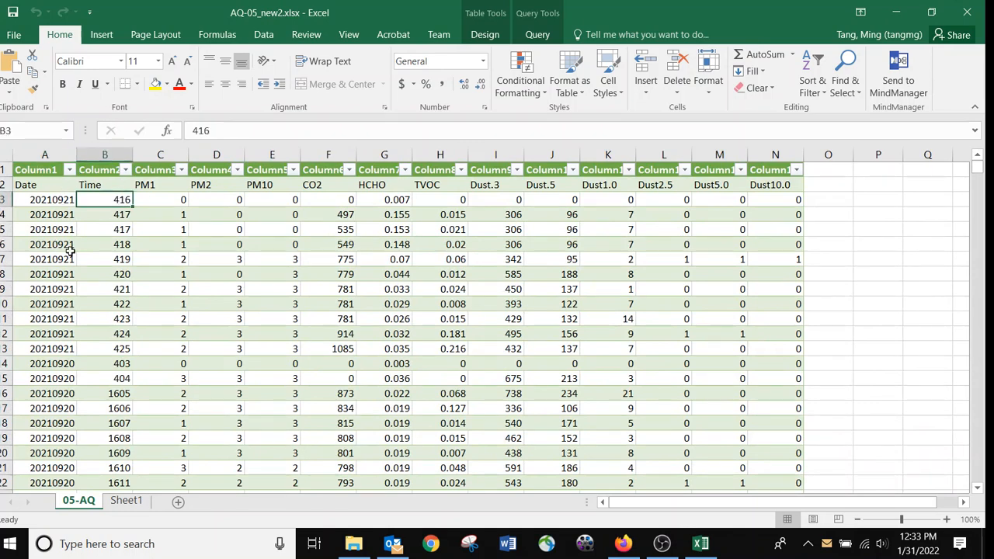
left_click_drag(109, 202, 113, 390)
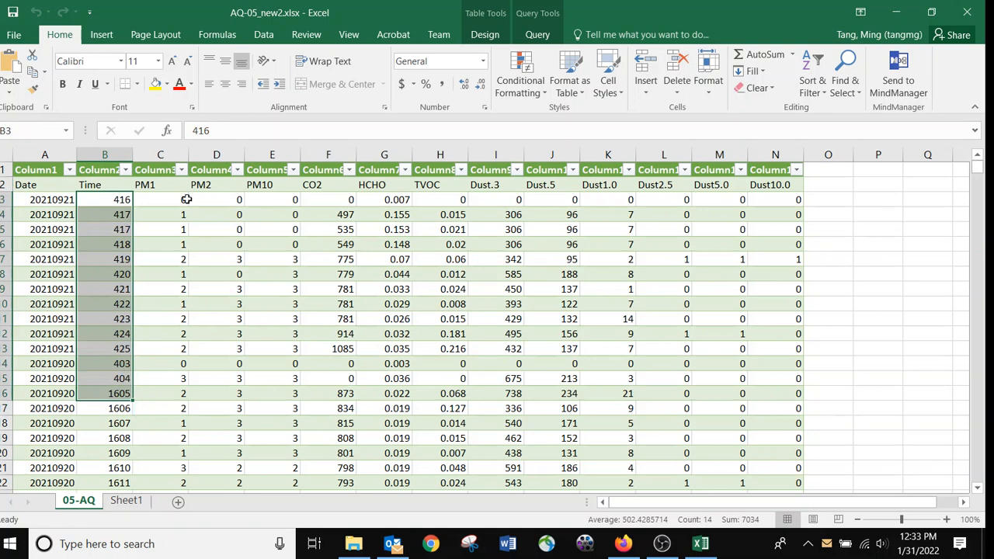
left_click_drag(54, 203, 51, 364)
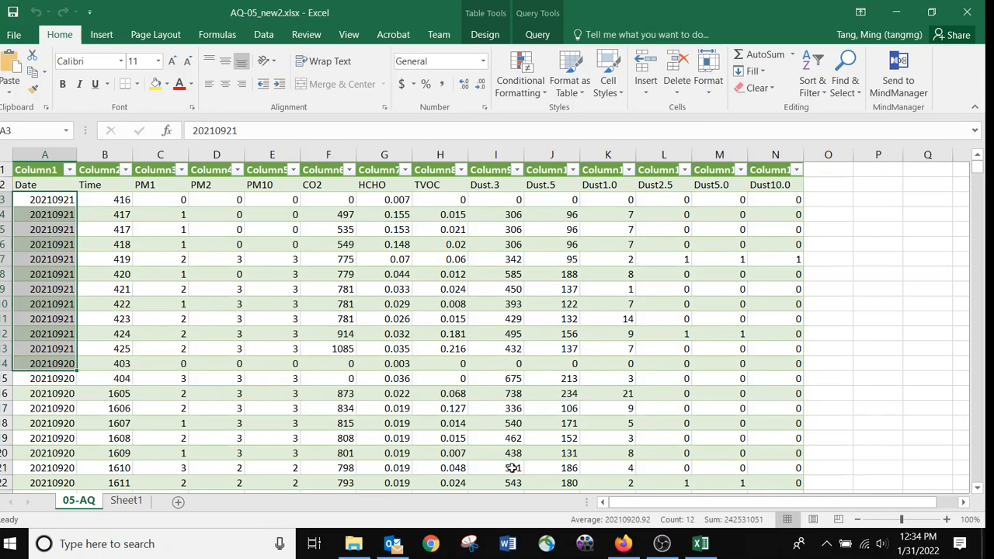
Switch to File Explorer and open the saved Excel formula web shortcut from the Desktop's ARCH_seminar folder
mouse_move(357, 549)
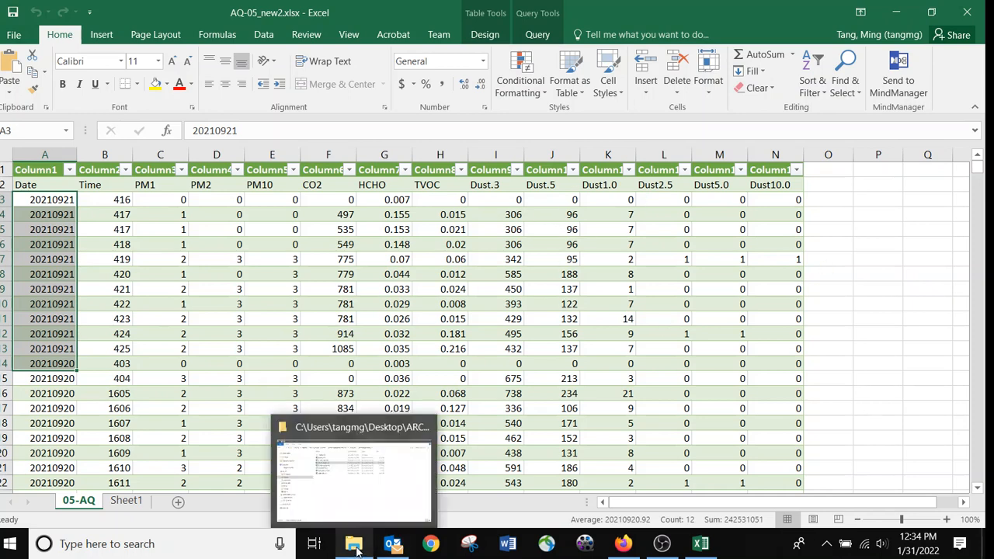
left_click(405, 516)
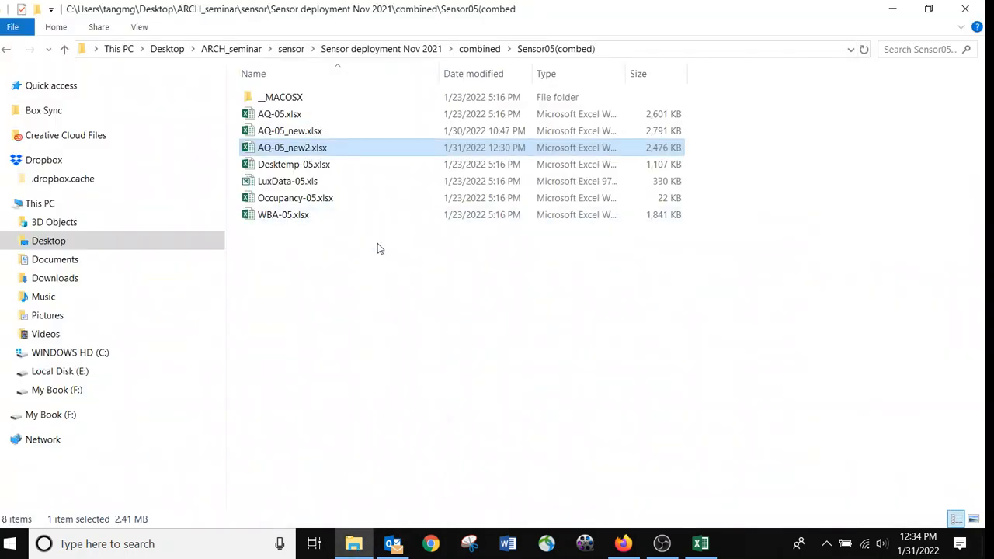
left_click(47, 242)
double_click(312, 97)
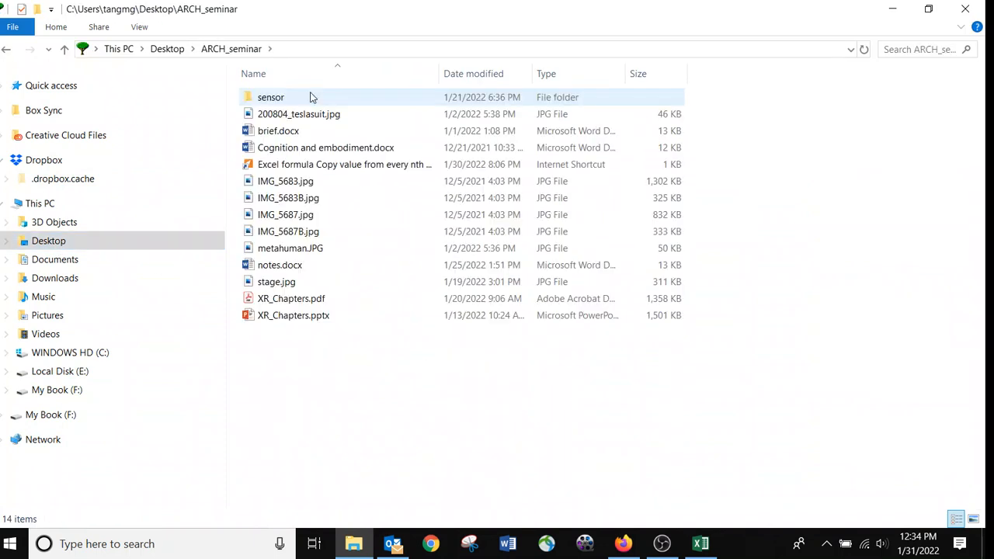
double_click(383, 166)
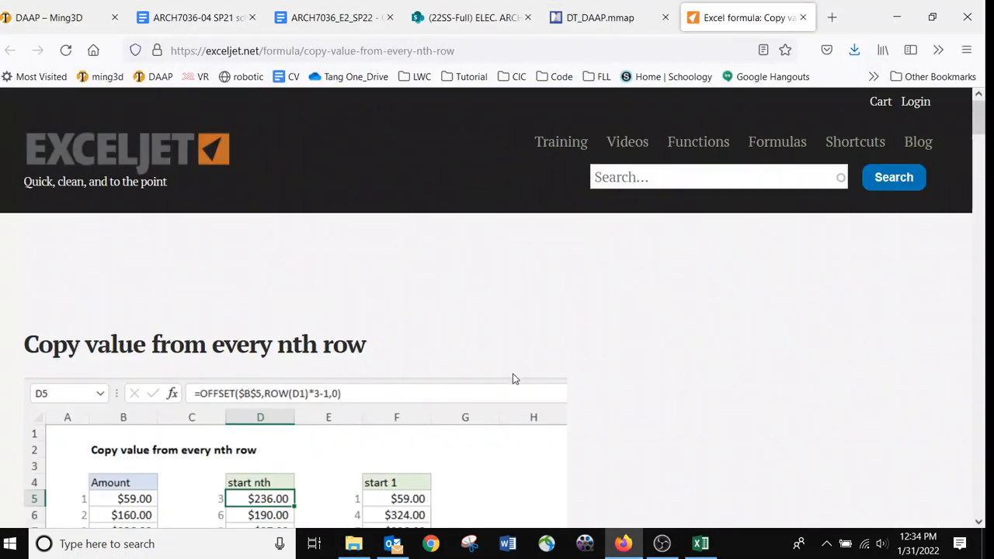
Examine the worked example under "Copy value from every nth row", comparing the Amount column with the start nth and start 1 columns
scroll(376, 320, "down", 1)
scroll(326, 313, "down", 1)
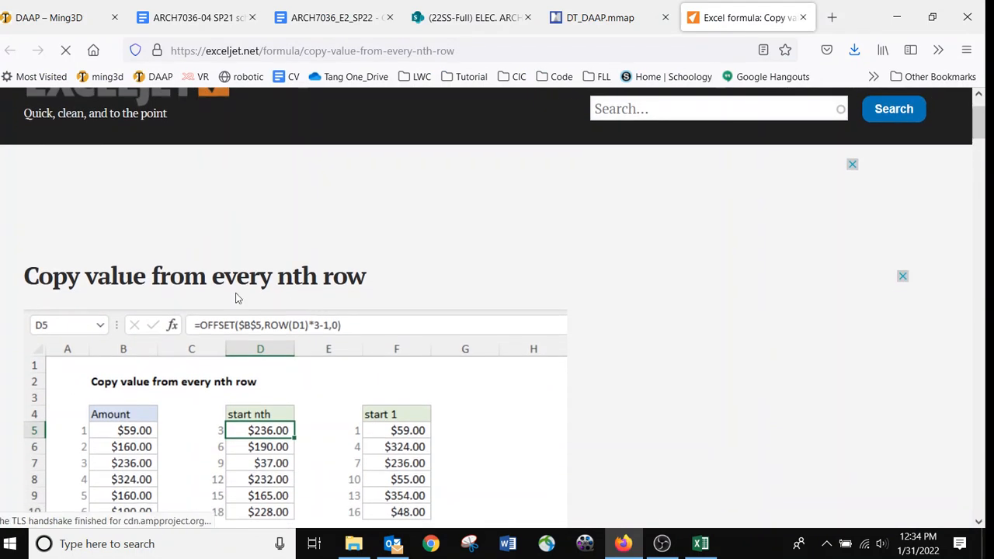
left_click_drag(236, 276, 351, 287)
scroll(351, 288, "down", 5)
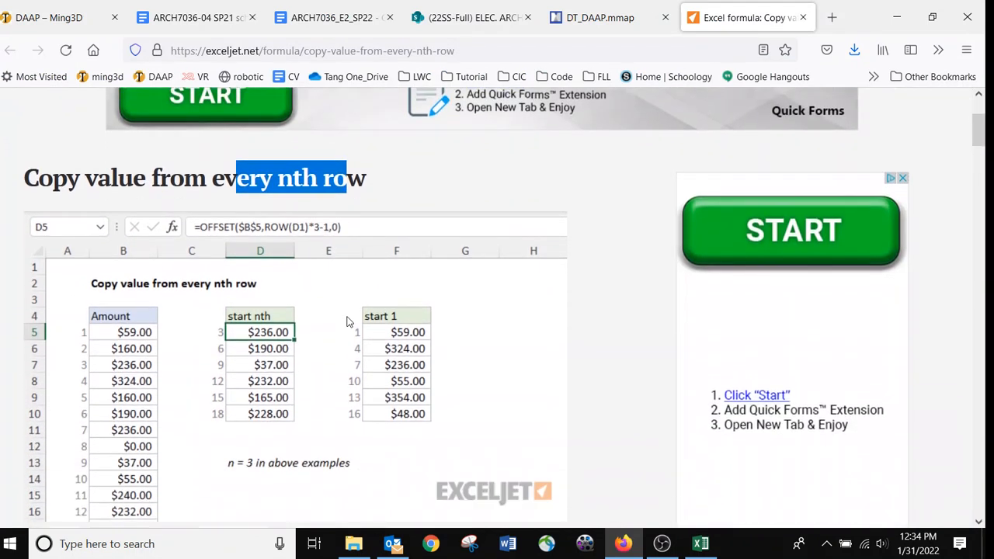
scroll(348, 322, "down", 1)
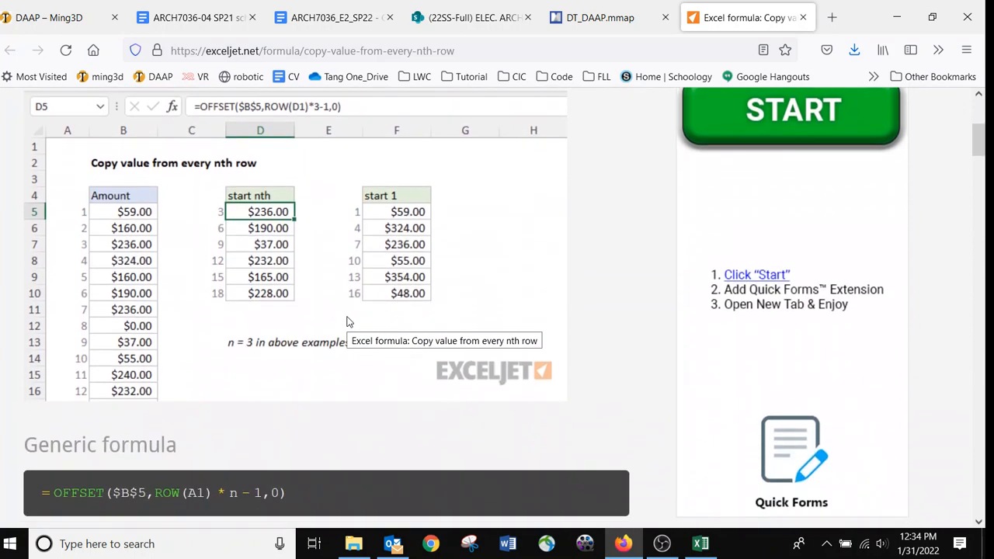
scroll(326, 298, "up", 1)
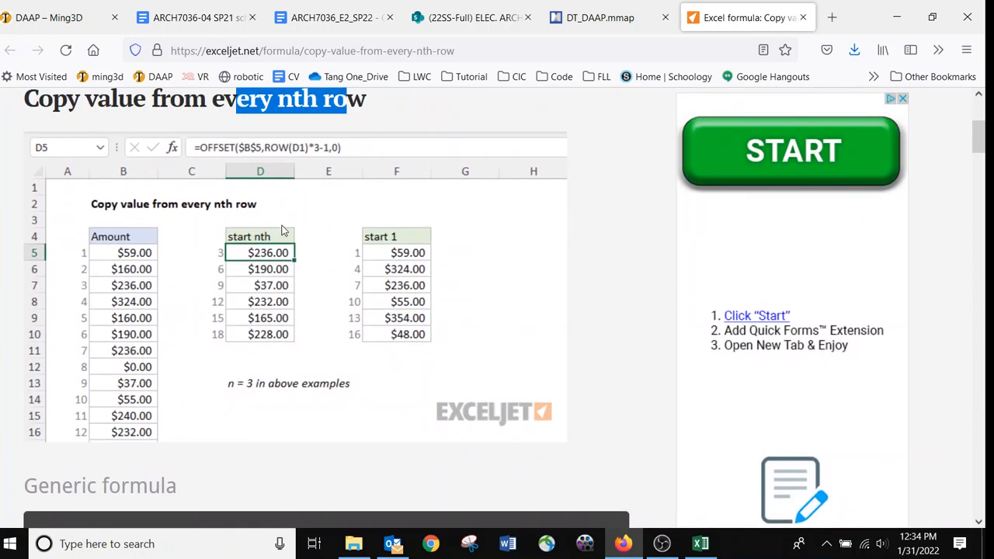
scroll(283, 230, "up", 1)
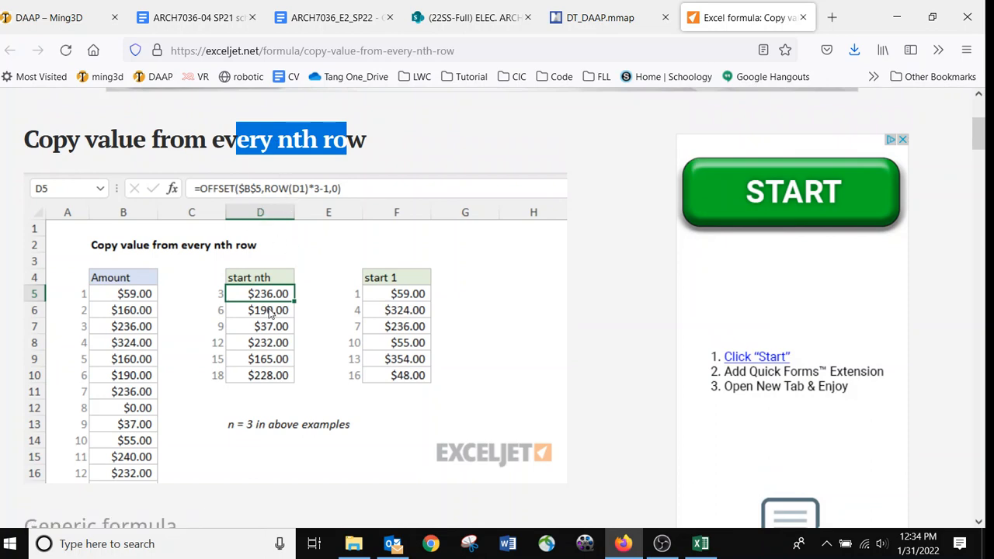
Read the generic OFFSET formula and the Summary, comparing the formula with the start nth and start 1 example columns
scroll(316, 375, "down", 6)
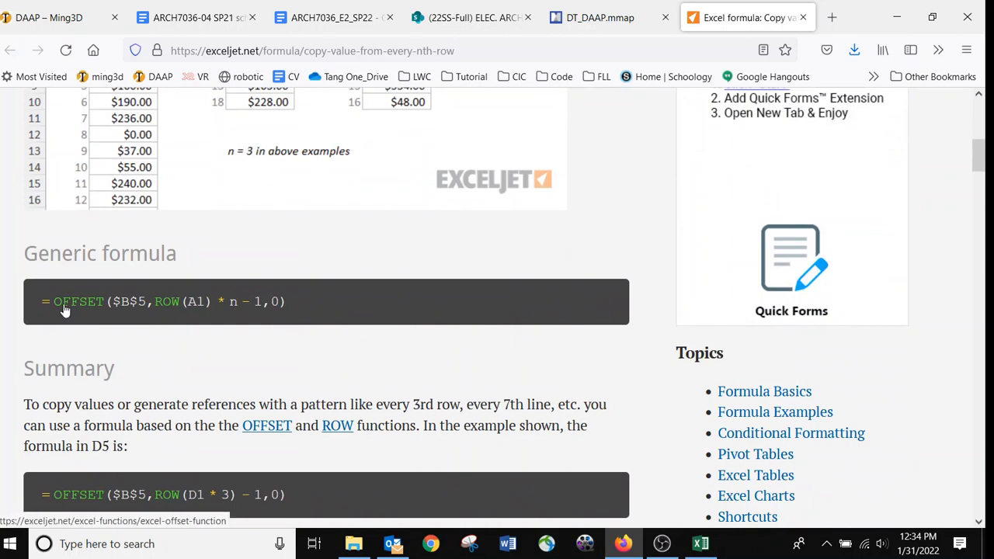
scroll(231, 327, "up", 3)
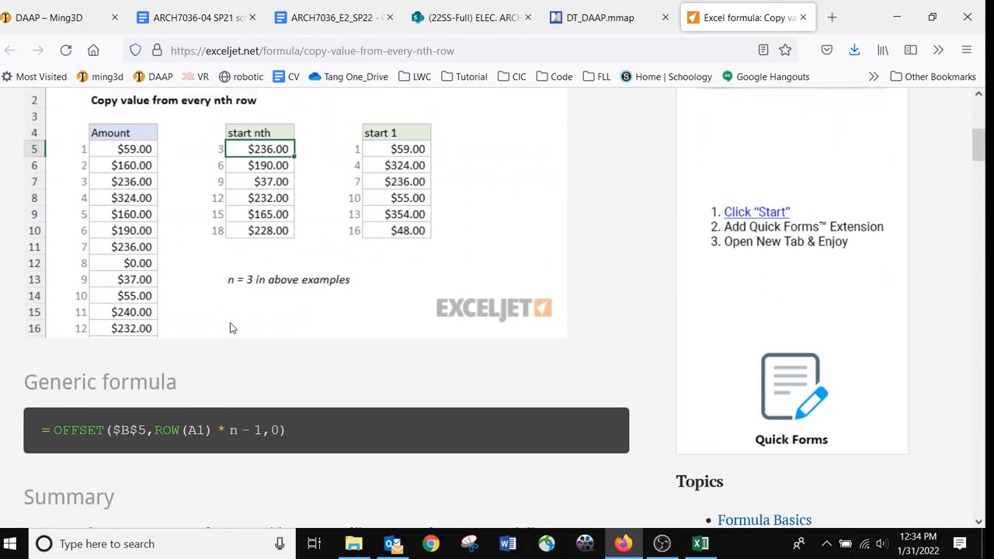
scroll(296, 311, "down", 2)
scroll(295, 314, "down", 3)
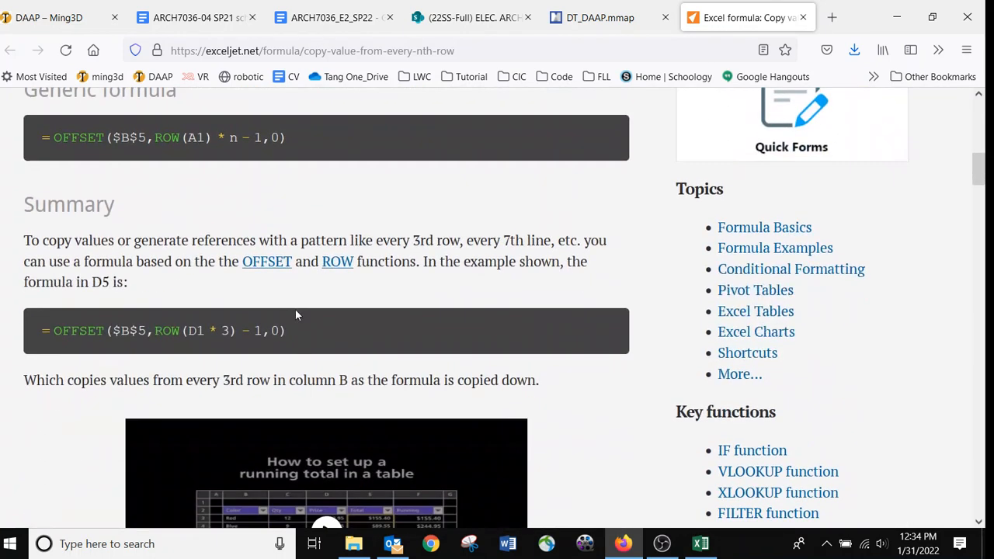
scroll(295, 314, "up", 4)
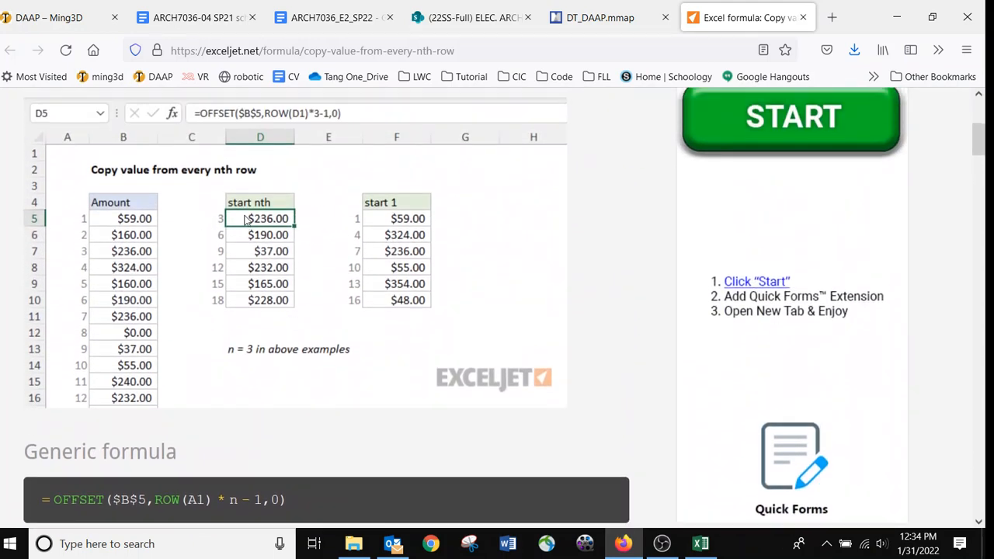
scroll(247, 220, "up", 1)
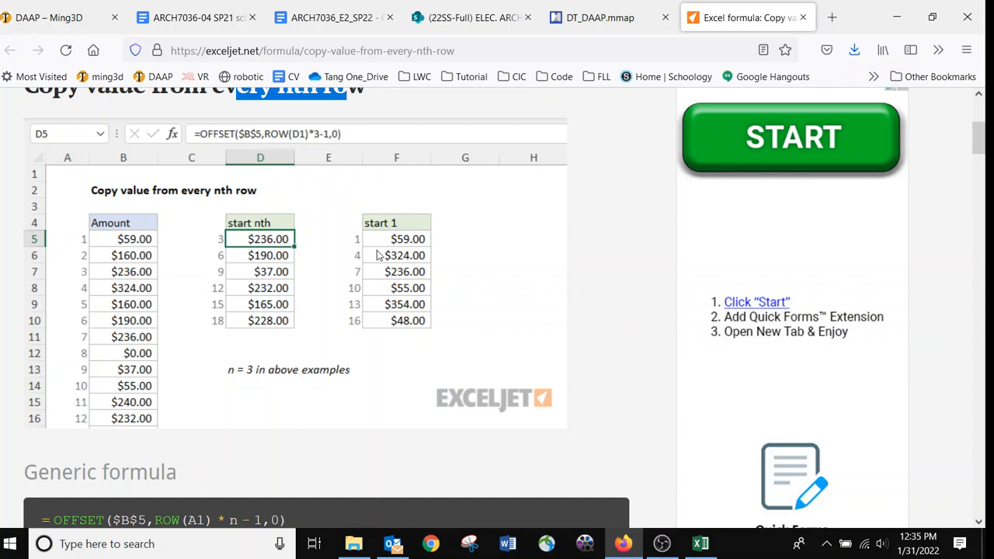
scroll(348, 313, "down", 3)
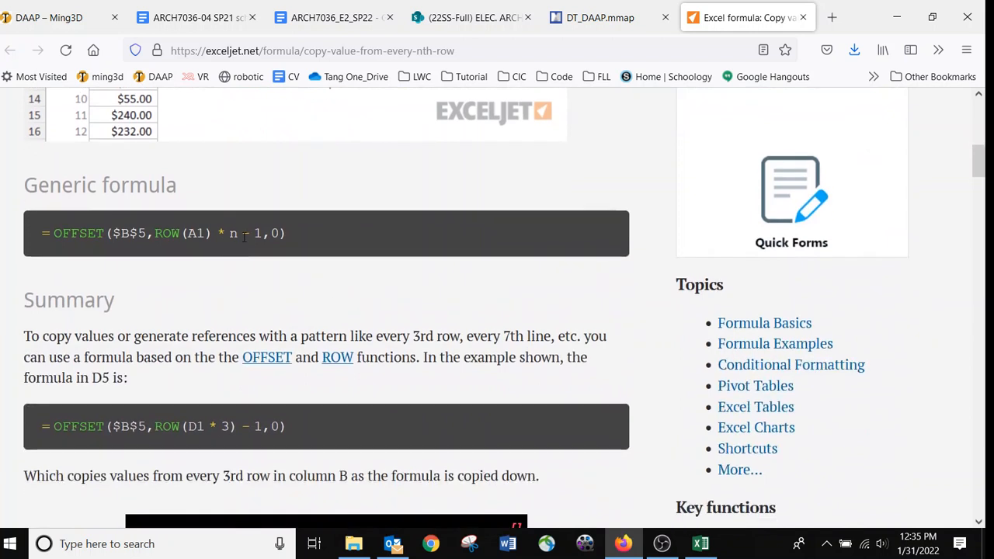
scroll(311, 320, "down", 2)
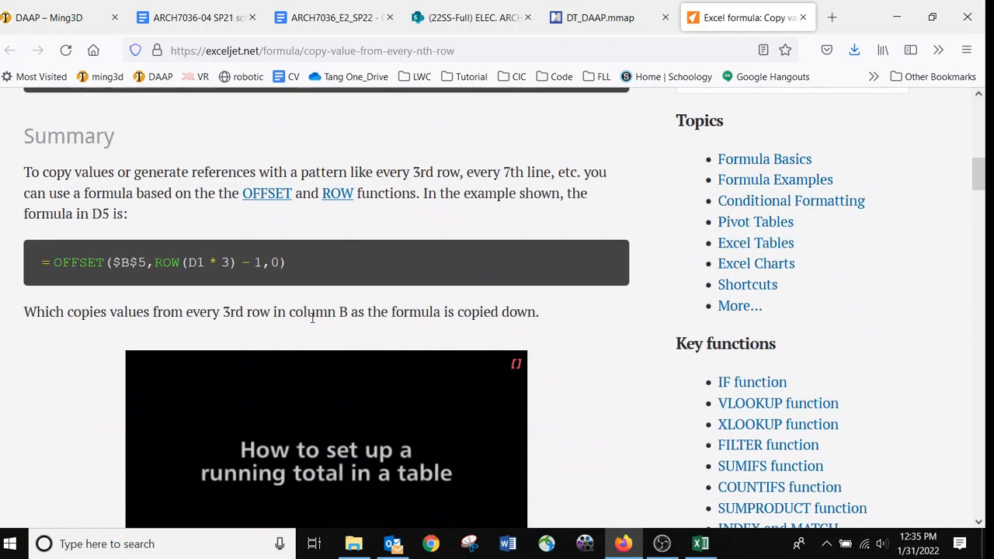
scroll(312, 319, "down", 1)
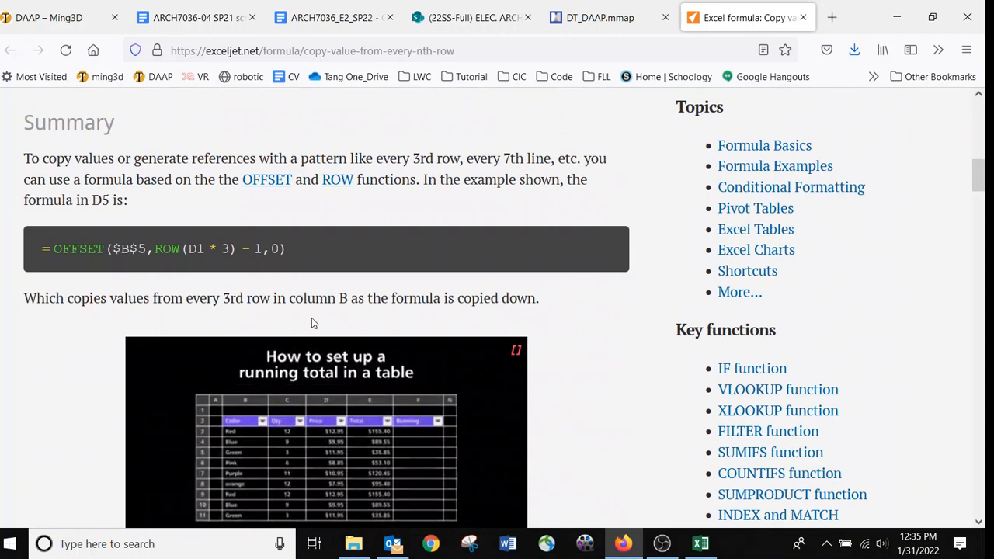
Read the Explanation's "Starting at n" section, highlighting the ROW(D1)*3-1 argument of its OFFSET formula
scroll(311, 323, "down", 6)
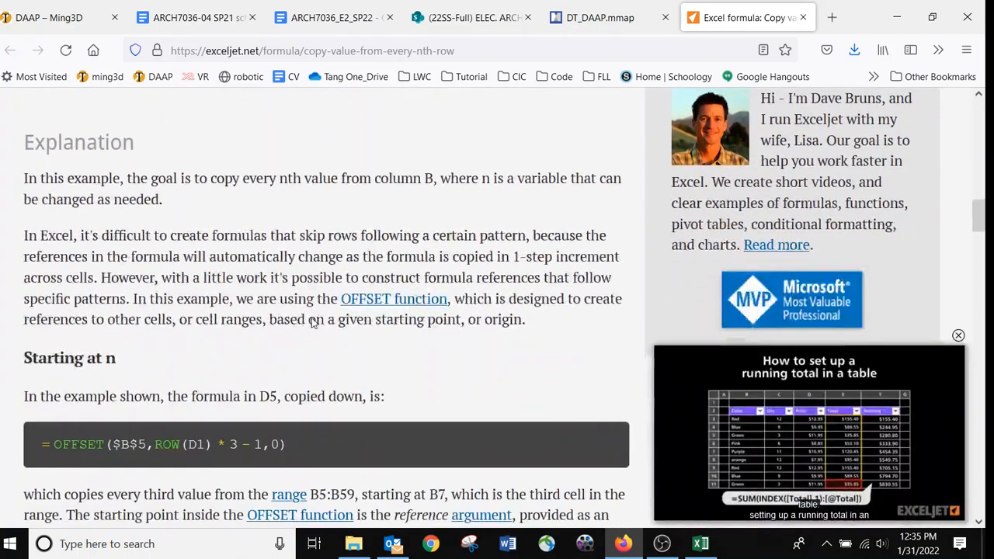
scroll(312, 320, "down", 1)
scroll(313, 319, "down", 1)
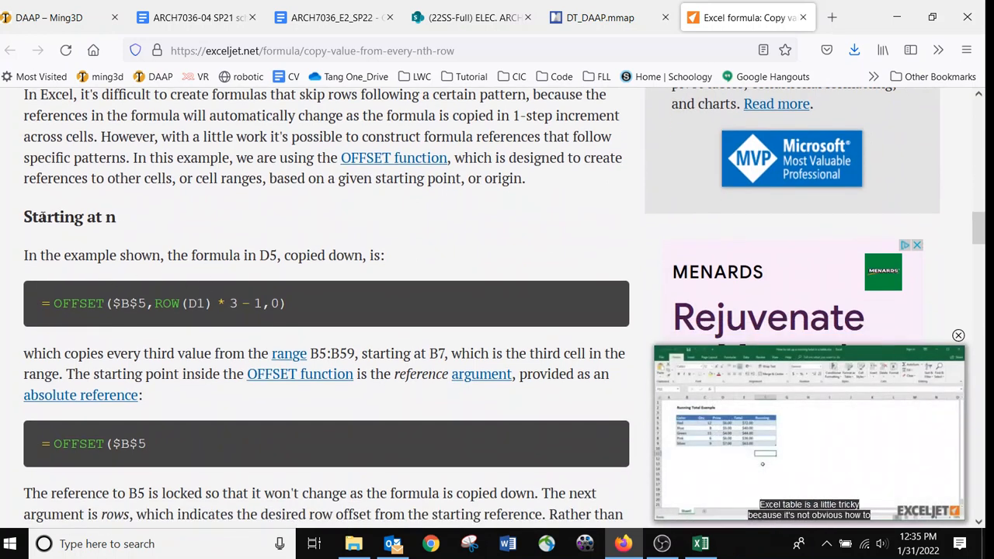
left_click_drag(38, 217, 121, 226)
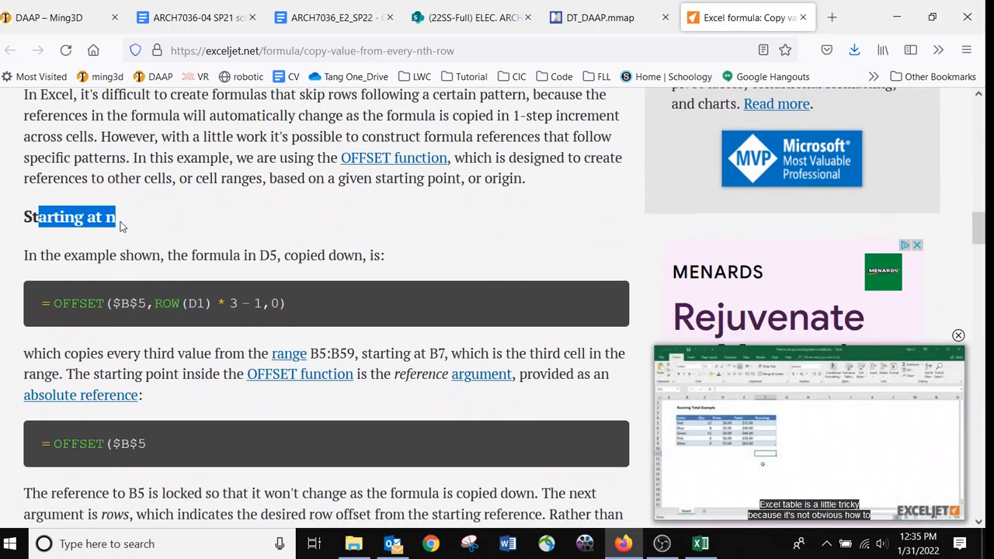
left_click_drag(268, 304, 154, 303)
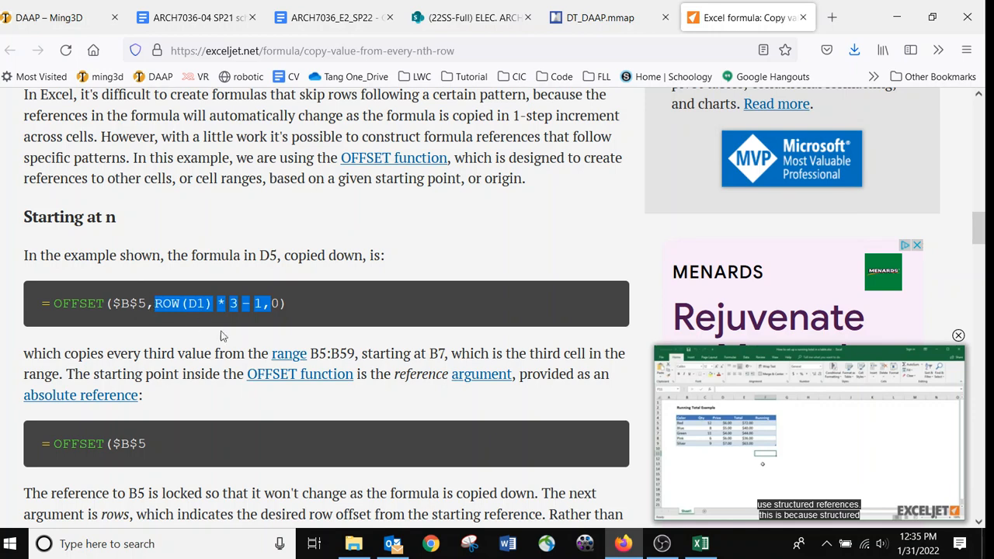
scroll(226, 342, "down", 1)
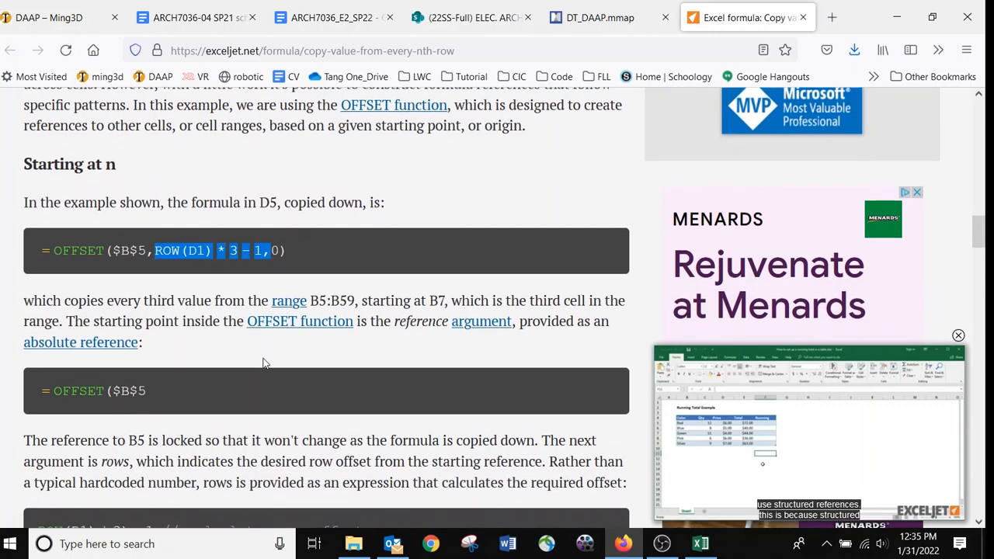
scroll(263, 363, "down", 2)
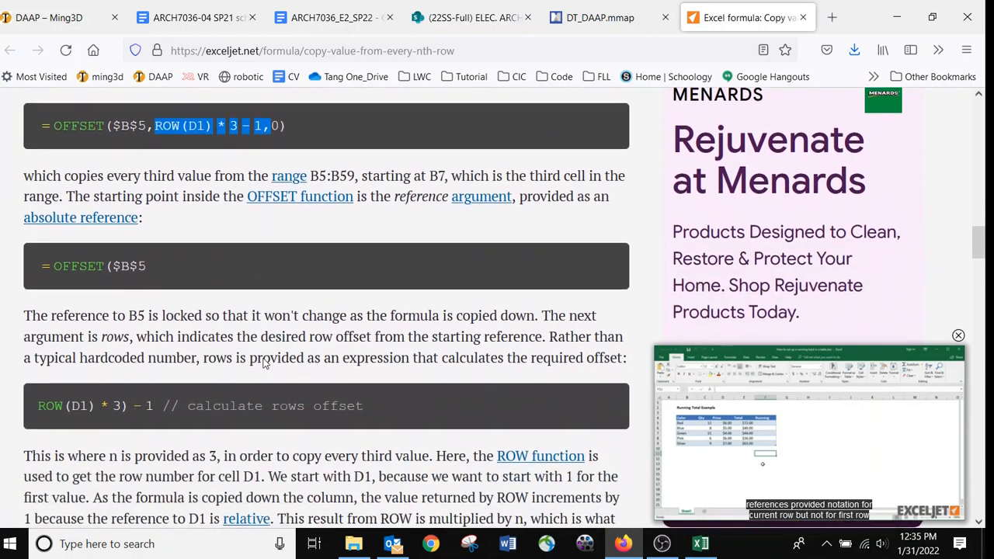
scroll(263, 362, "down", 6)
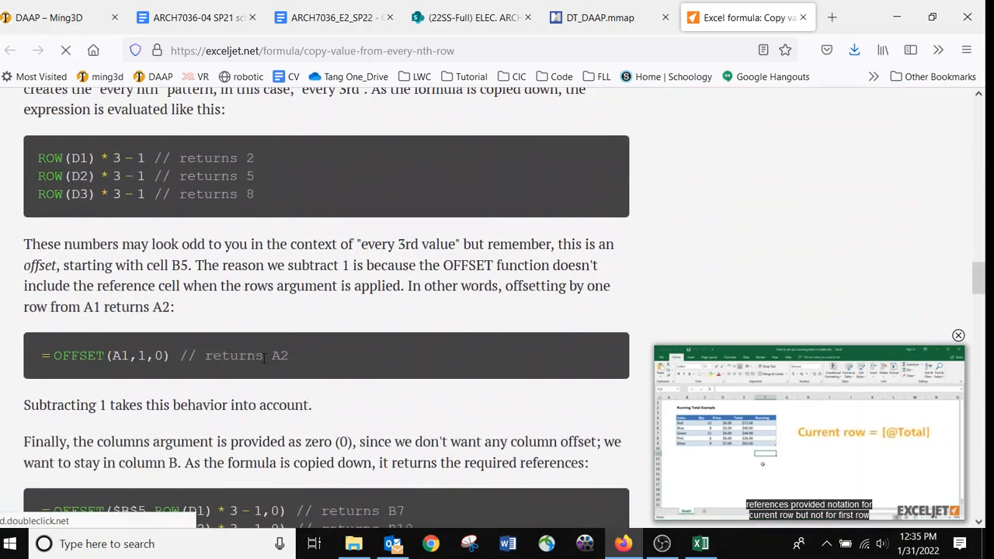
Read the "Starting at 1" section and highlight its example formula OFFSET($B$5,(ROW(F1)-1)*3,0)
scroll(264, 358, "down", 6)
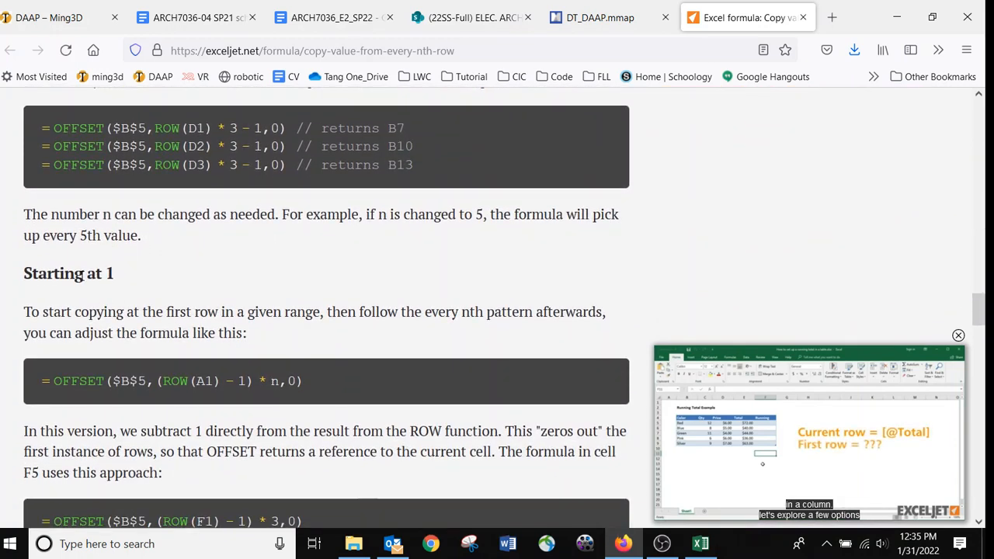
left_click_drag(83, 275, 116, 276)
scroll(198, 312, "down", 1)
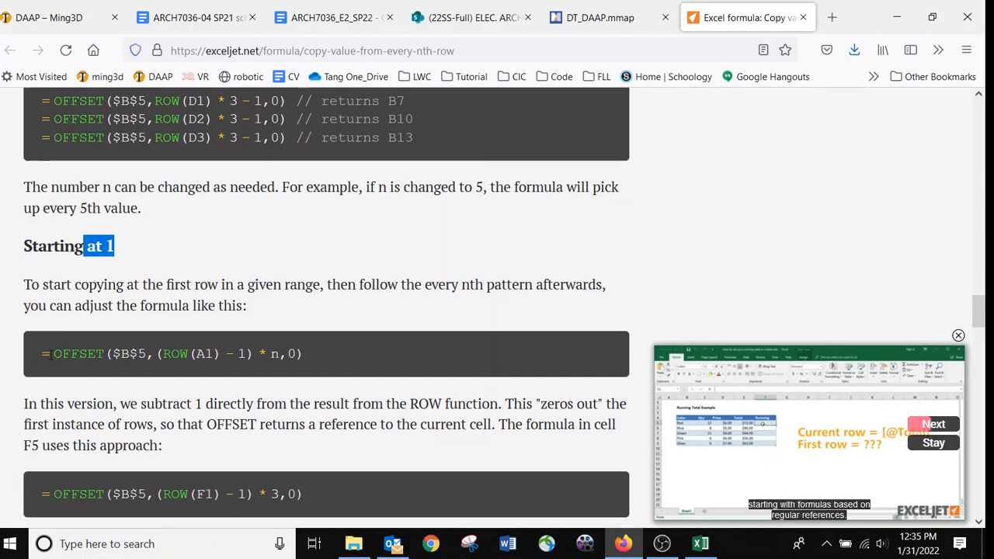
left_click(51, 353)
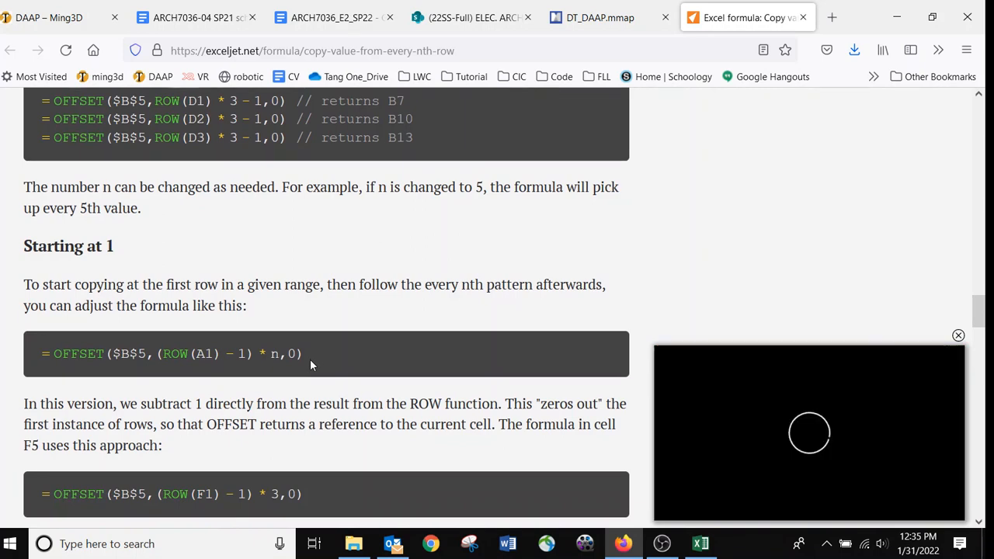
scroll(310, 359, "down", 1)
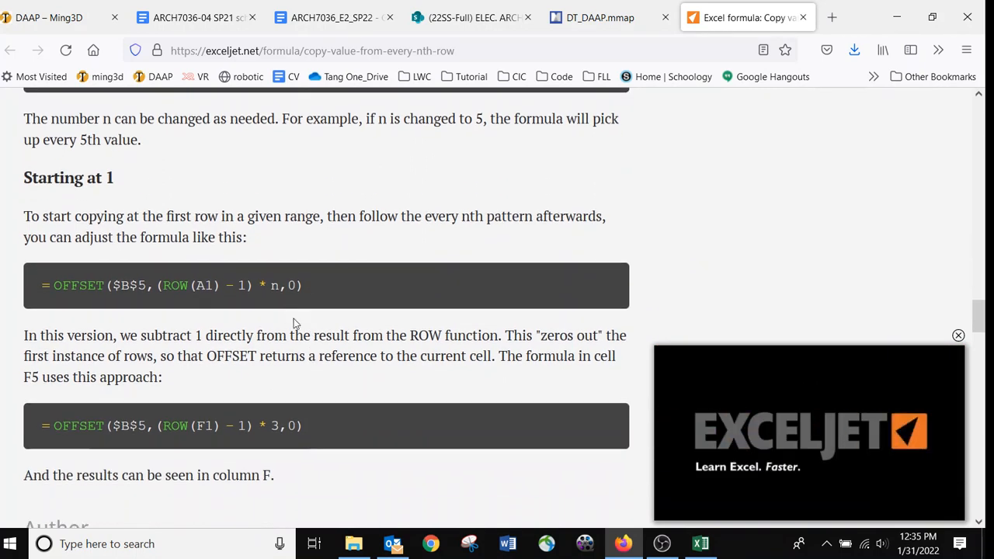
left_click_drag(304, 432, 53, 432)
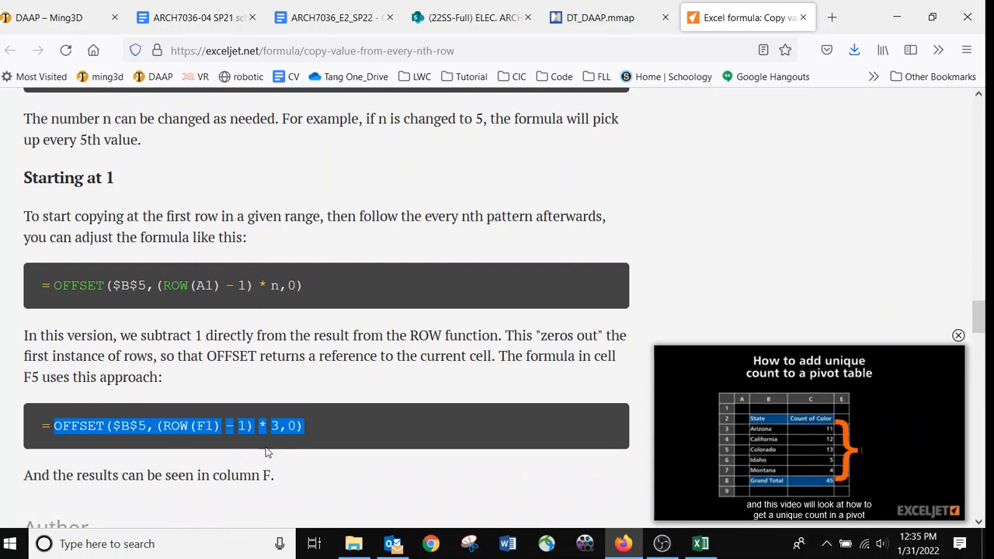
Switch to the AQ-05_new2.xlsx workbook in Excel and enter the heading "New Time" in cell P1
left_click(697, 546)
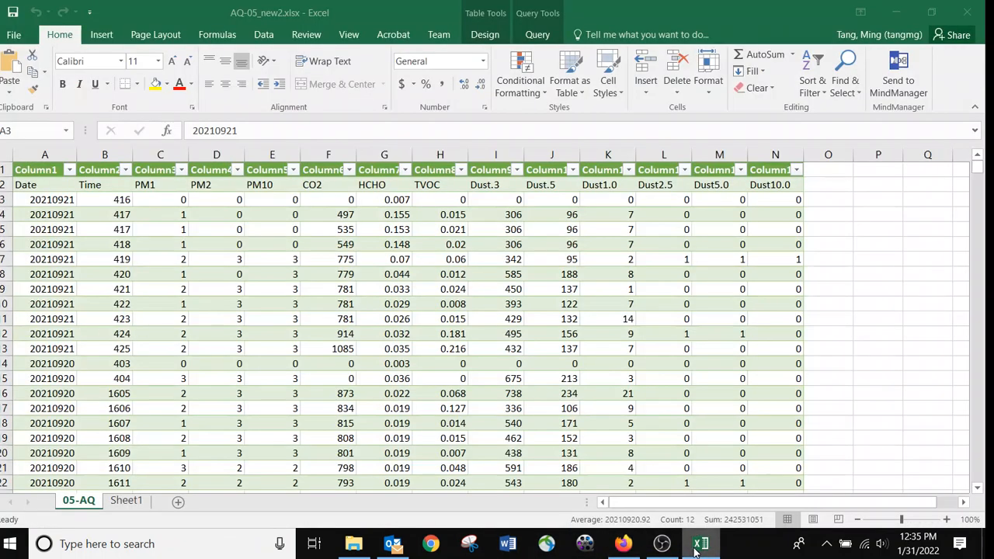
left_click(834, 175)
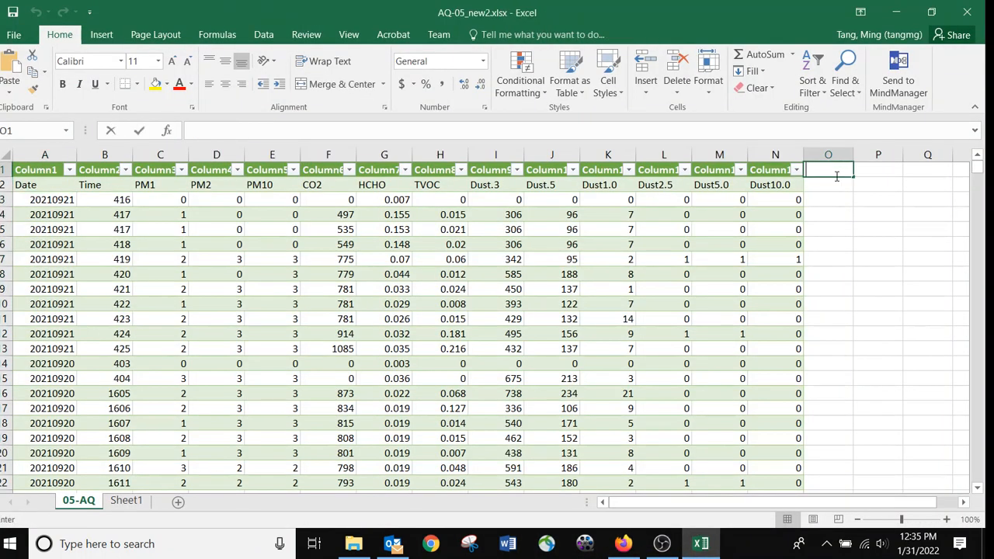
left_click(875, 176)
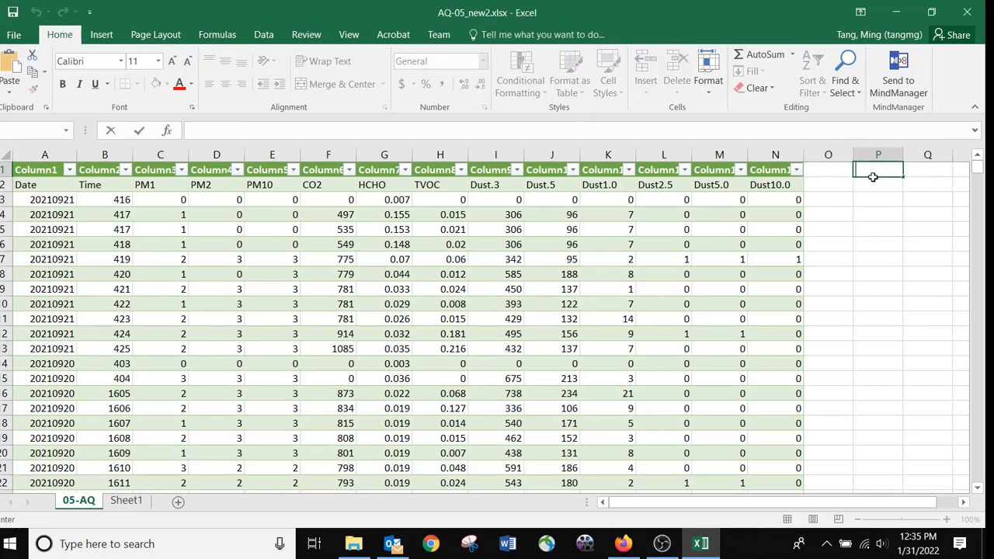
type("New Tim")
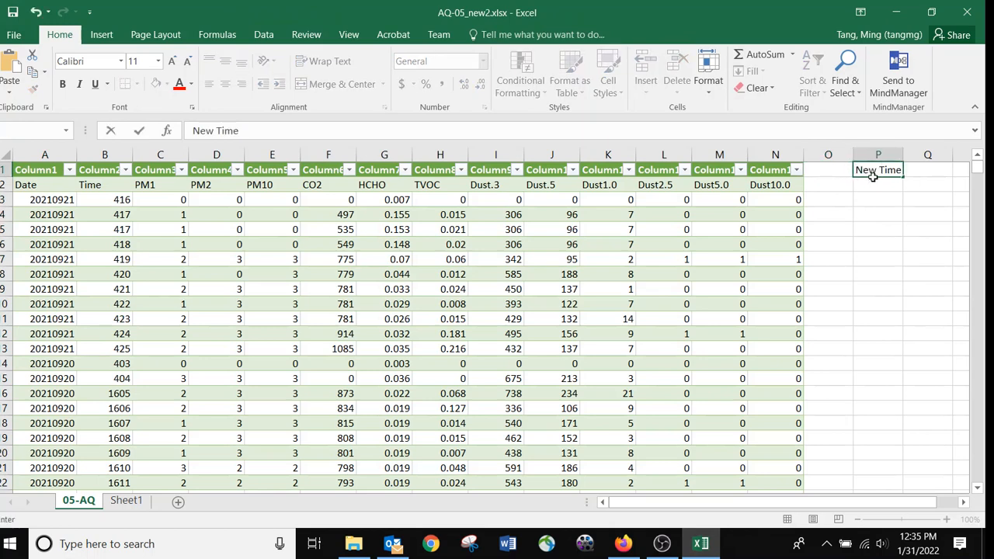
type("e")
key("Return")
key("Return")
key("Return")
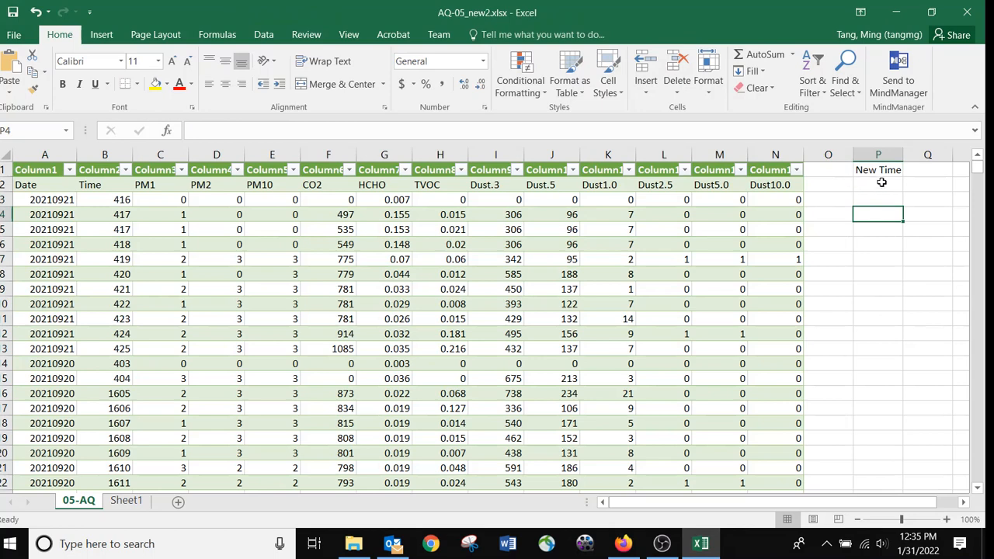
left_click(880, 171)
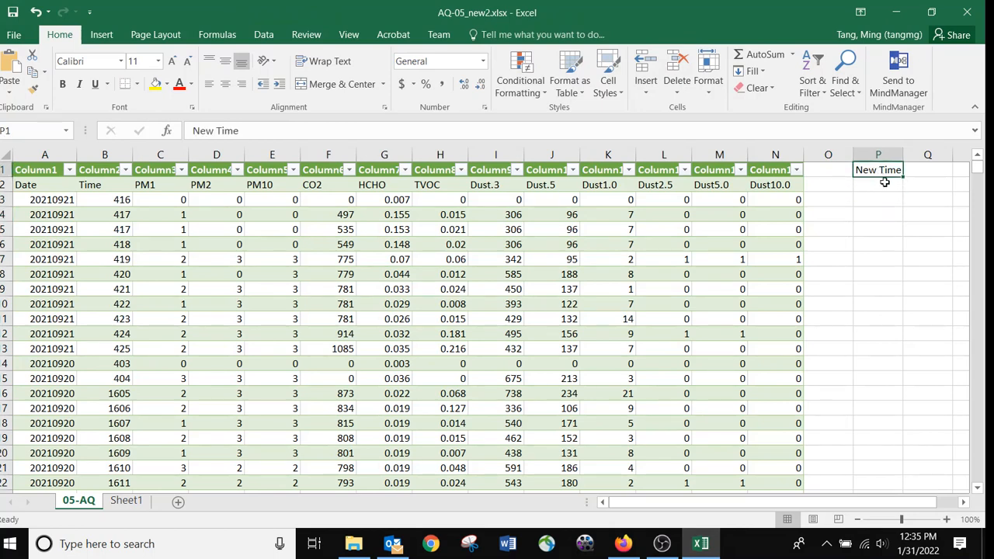
Enter the heading "New Time" in cell P2 and clear the duplicate heading from P1
double_click(882, 189)
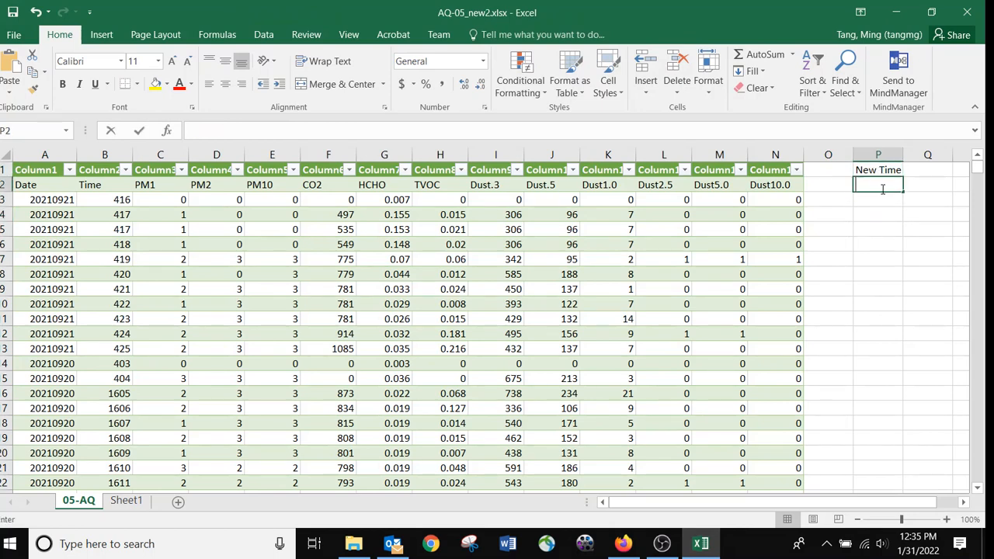
type("New Time")
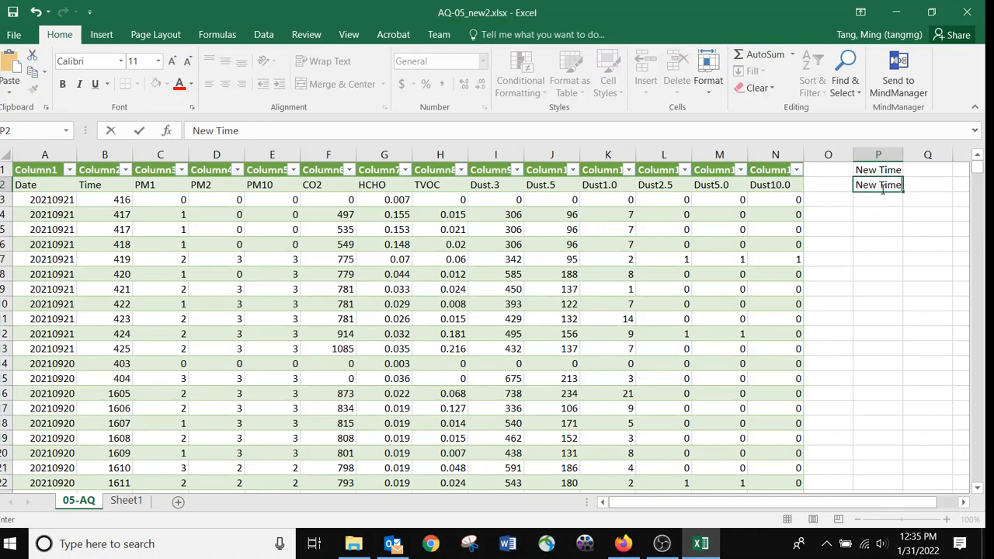
scroll(879, 205, "down", 1)
scroll(880, 203, "up", 1)
left_click(883, 171)
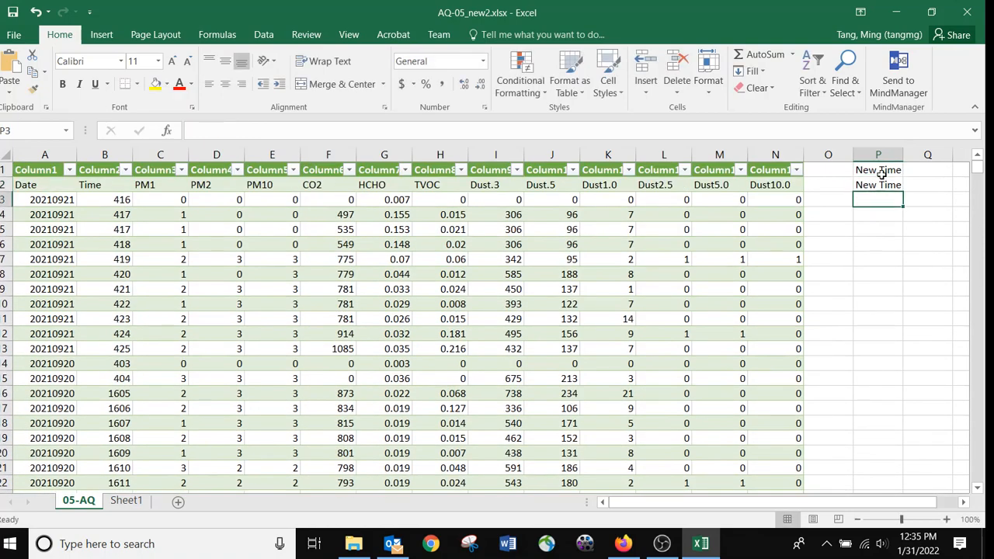
scroll(890, 174, "down", 1)
scroll(889, 174, "up", 1)
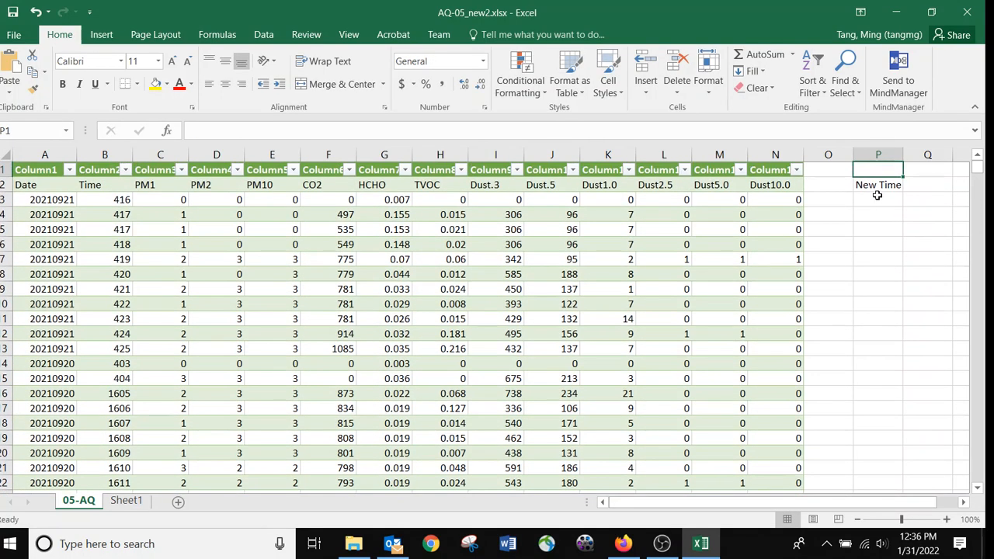
Enter the example OFFSET formula in cell P3 and adapt its references to read OFFSET($A$3,(ROW(P1)-1)*3,0)
left_click(874, 204)
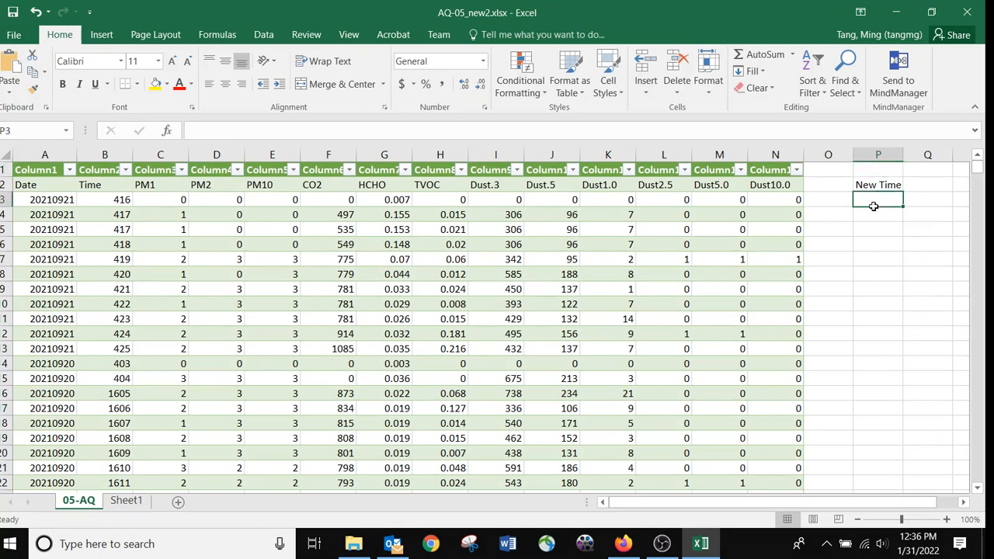
left_click(303, 128)
type("OFFSET($B$5,(ROW(F1)-1)*3,0)")
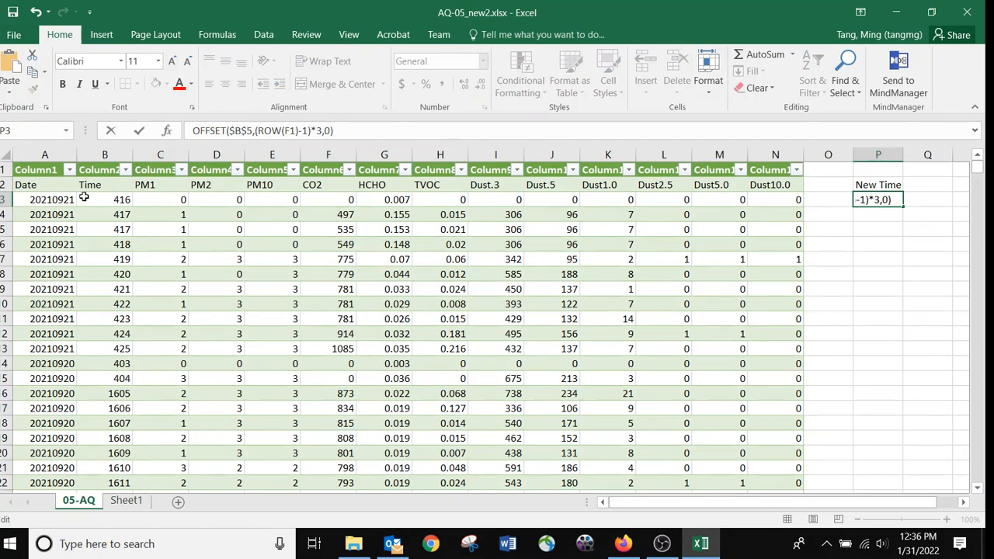
double_click(237, 130)
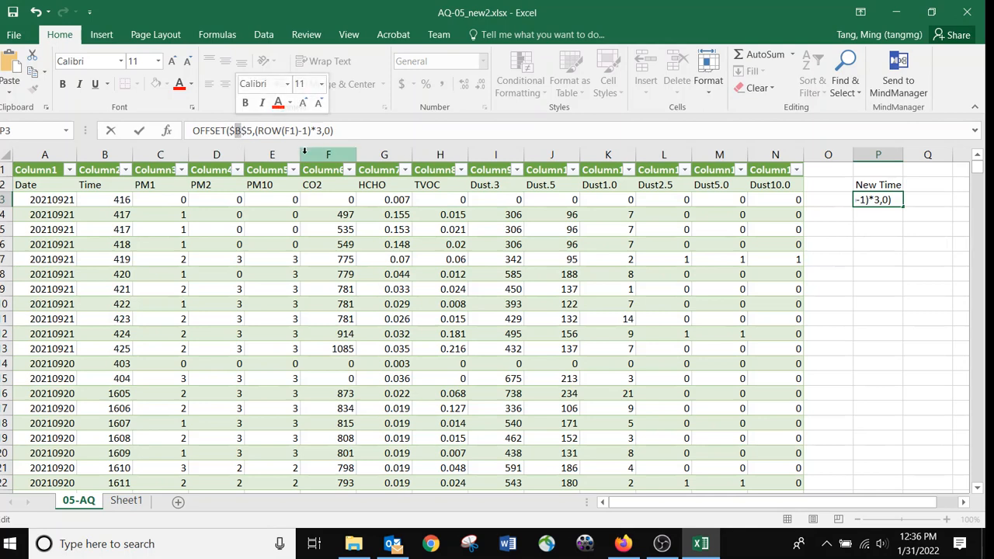
type("A")
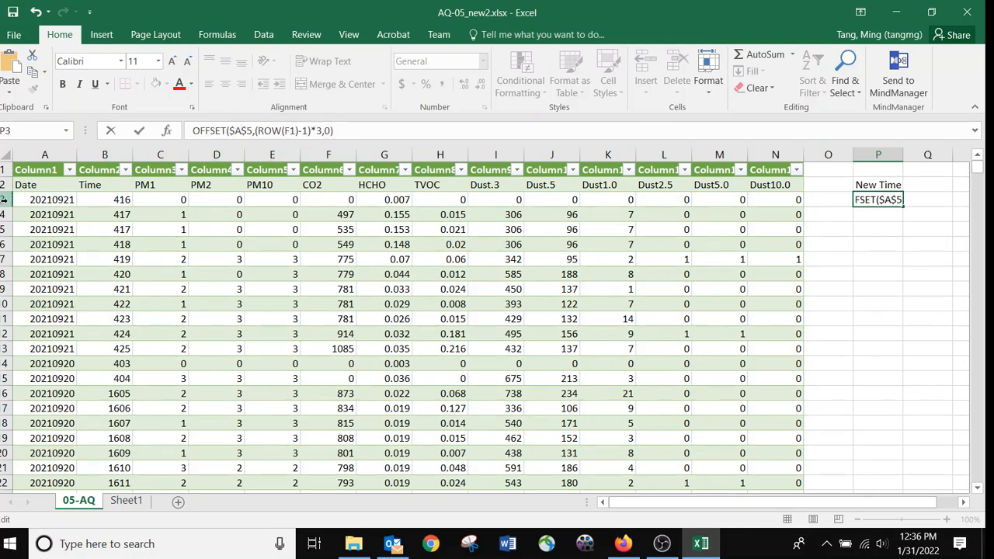
double_click(247, 130)
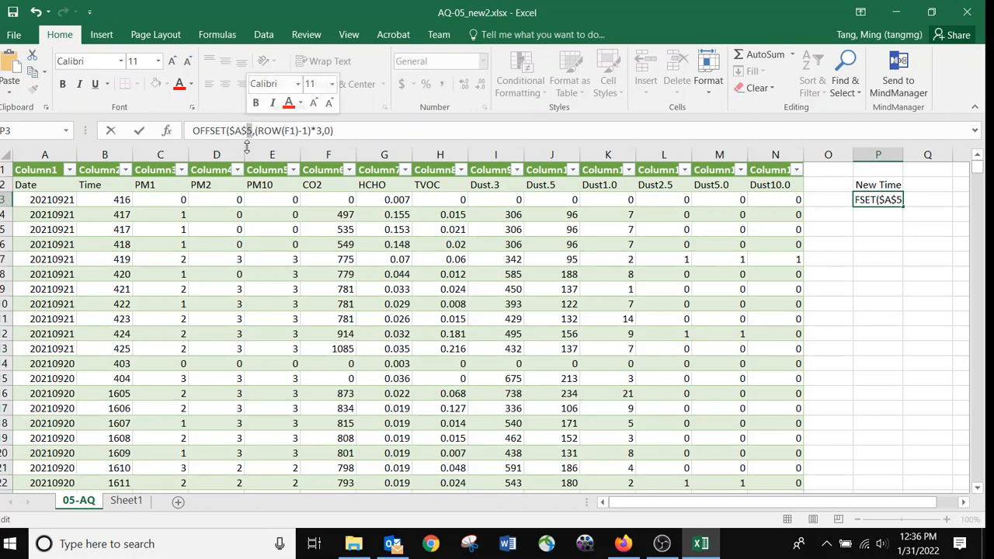
type("3")
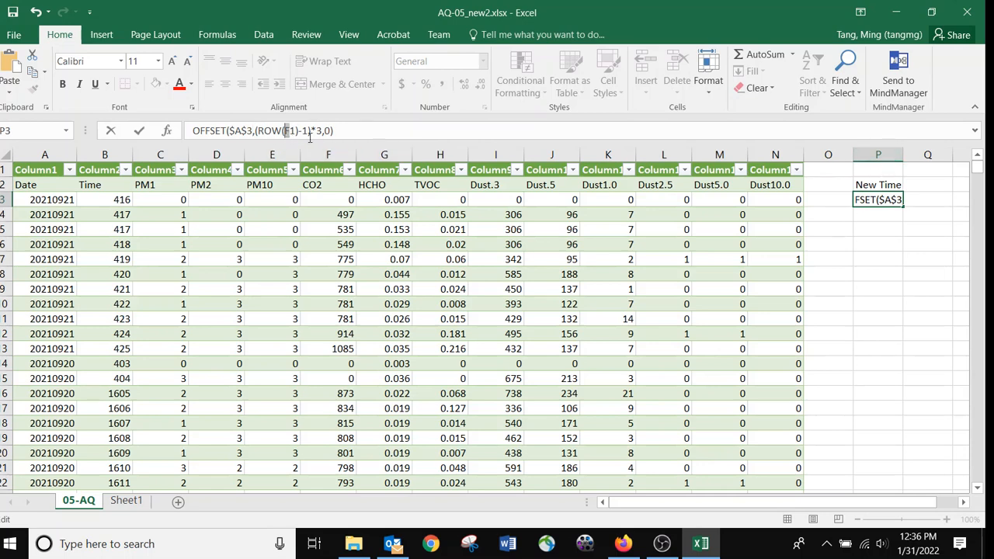
type("P")
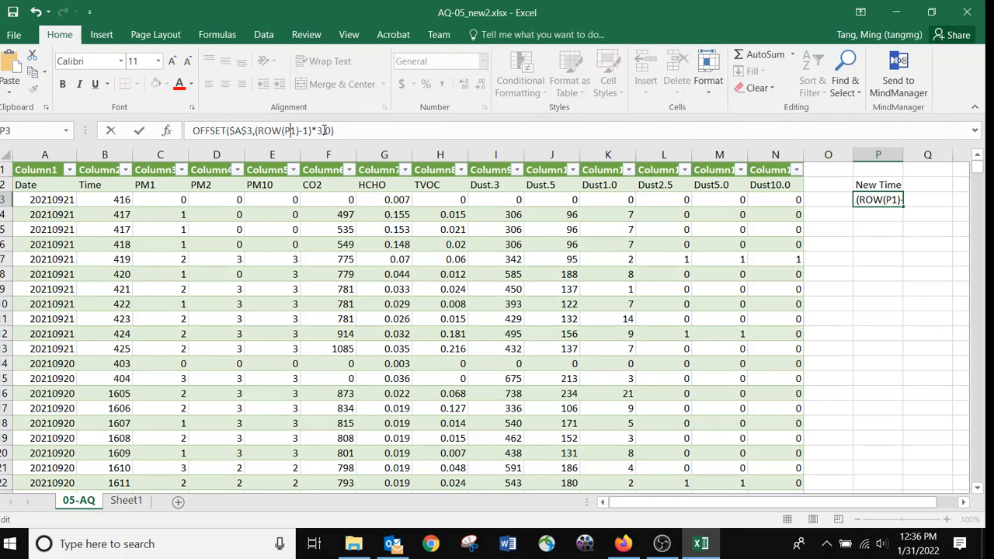
key("Return")
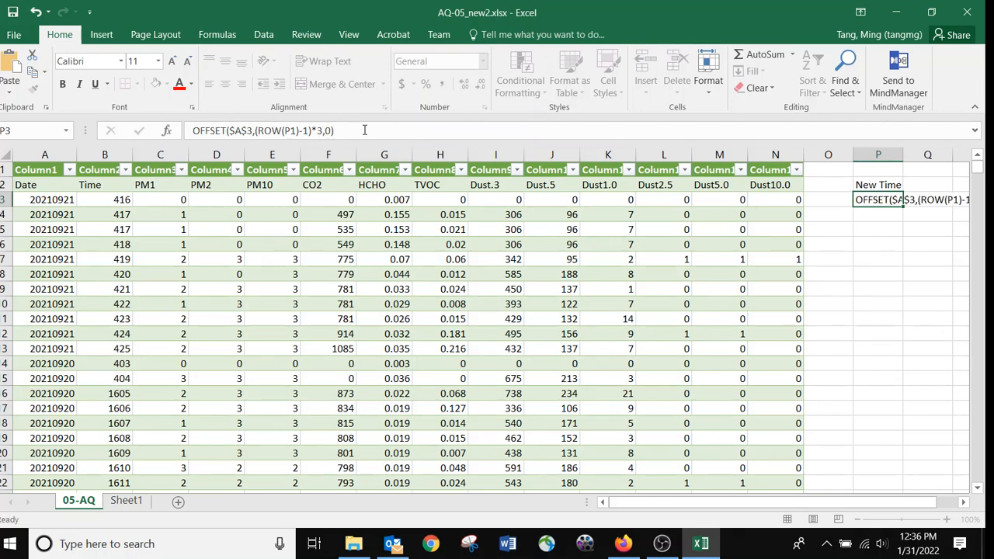
Add the leading equals sign to P3 so it reads =OFFSET($A$3,(ROW(P1)-1)*3,0)
left_click(864, 199)
left_click(258, 132)
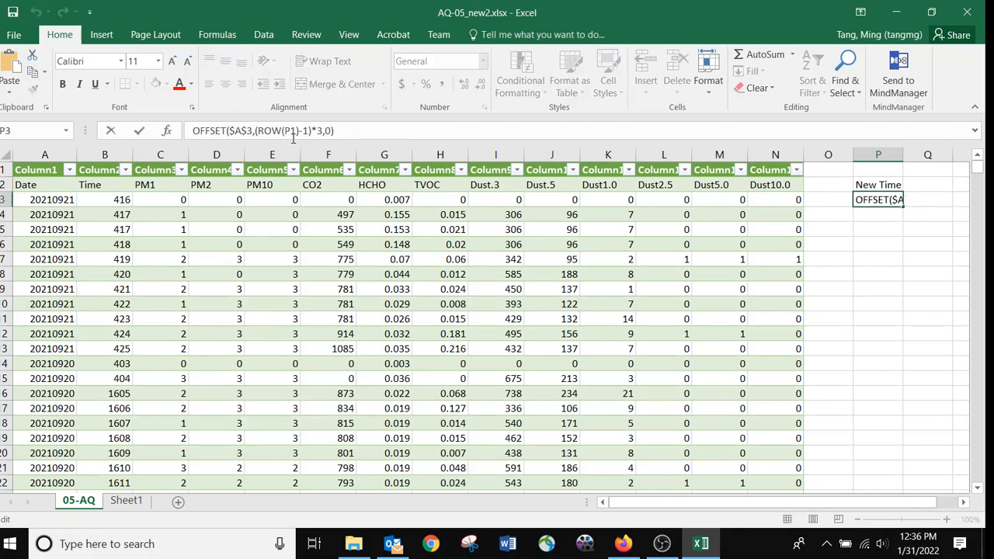
type("=")
key("Return")
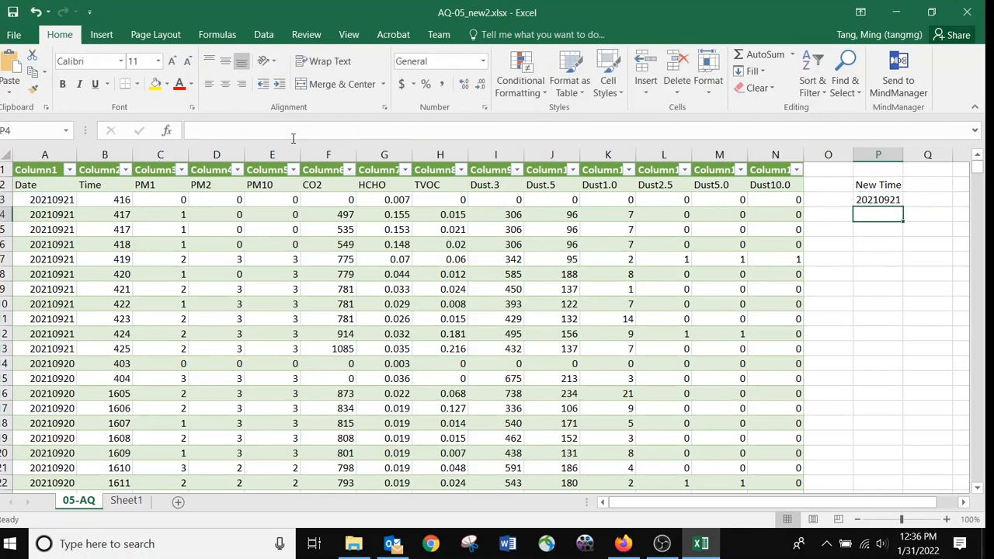
Copy the P3 formula down through P15 and compare the sampled dates with every third row of column A
left_click(877, 200)
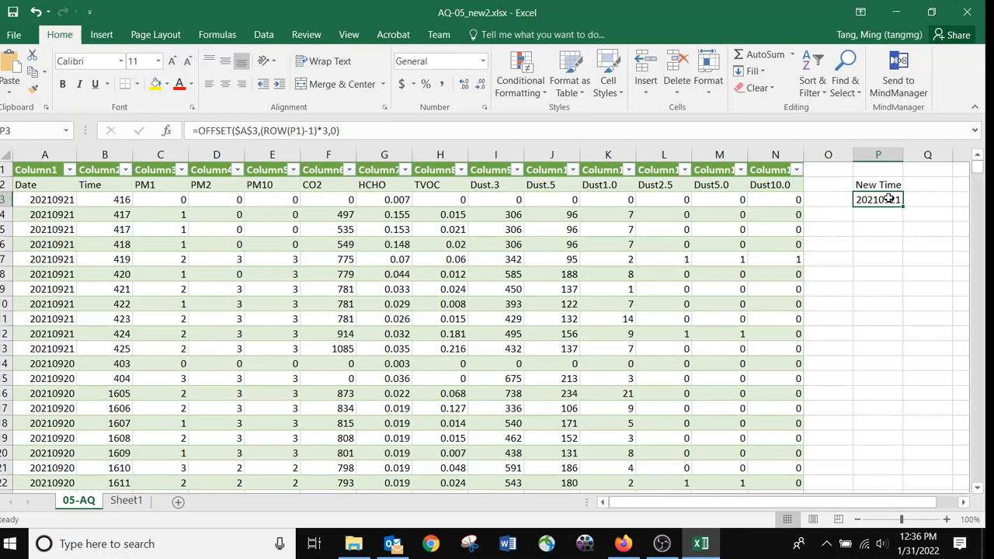
key("ctrl+c")
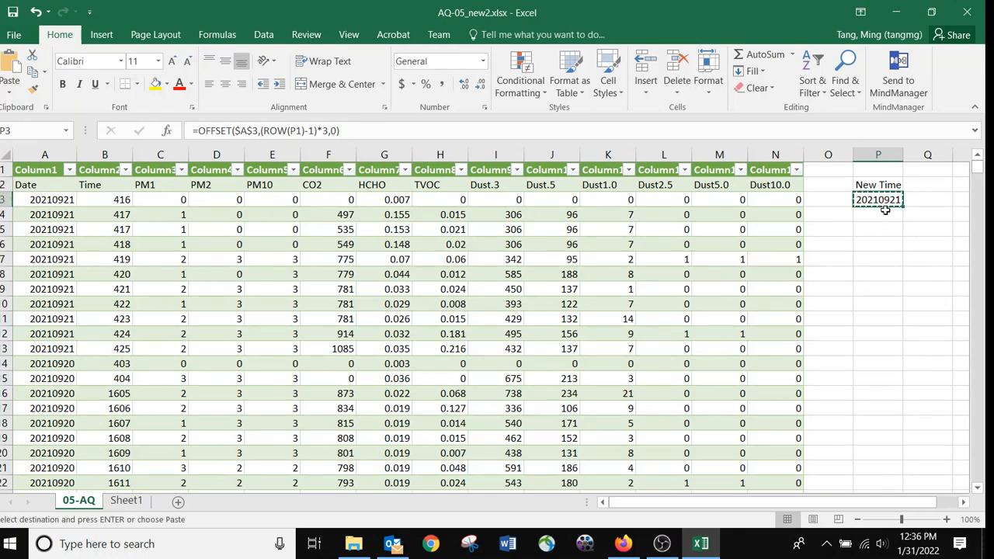
left_click_drag(882, 215, 868, 377)
key("ctrl+v")
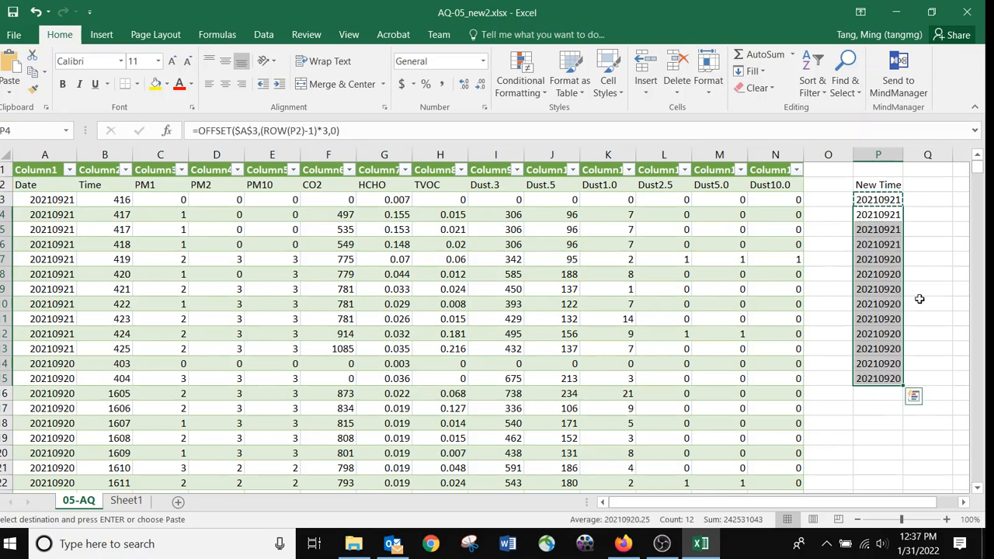
left_click_drag(919, 292, 921, 303)
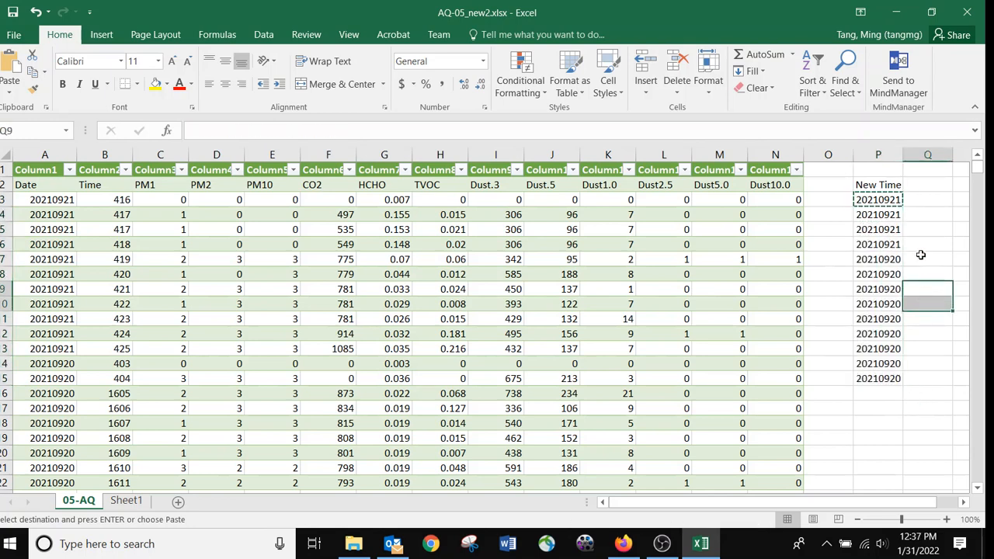
left_click(878, 215)
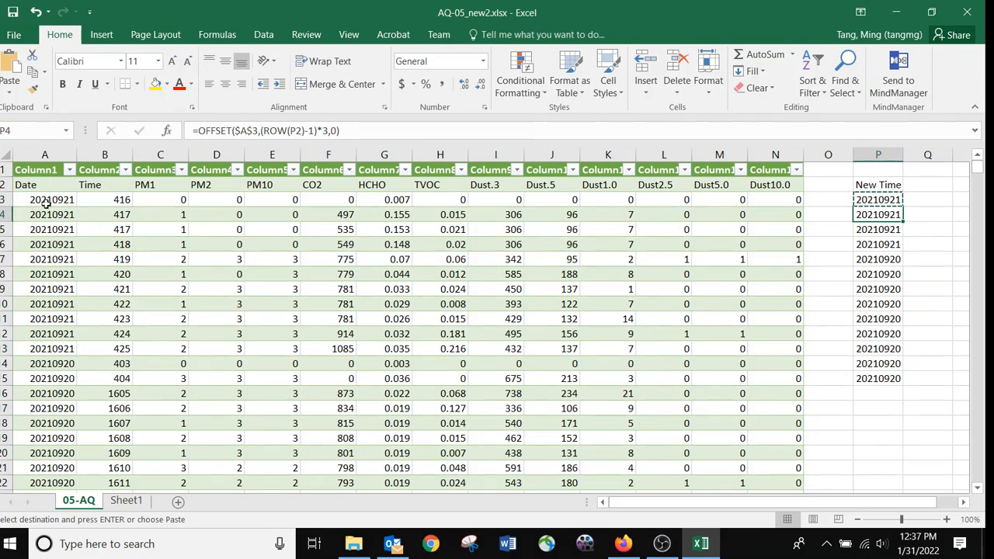
left_click(48, 243)
left_click(49, 304)
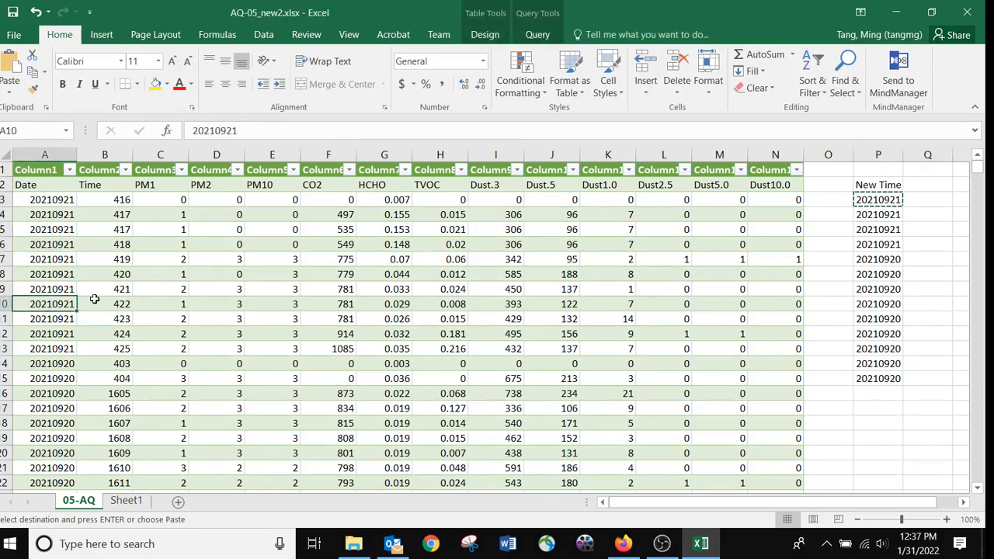
Clear P4:P15 and set the row multiplier in P3's OFFSET formula to 100
left_click_drag(885, 217, 883, 377)
key("Delete")
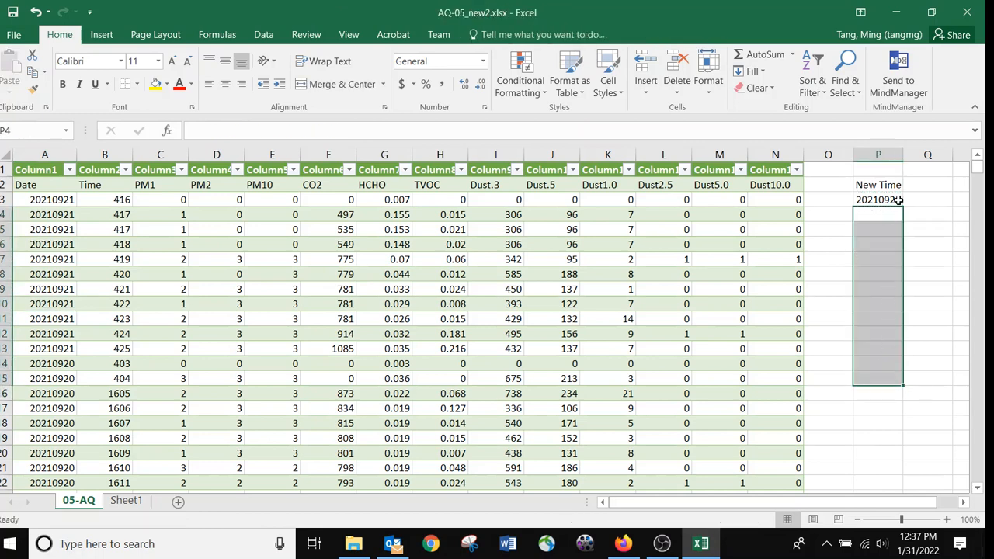
left_click(891, 199)
left_click(333, 130)
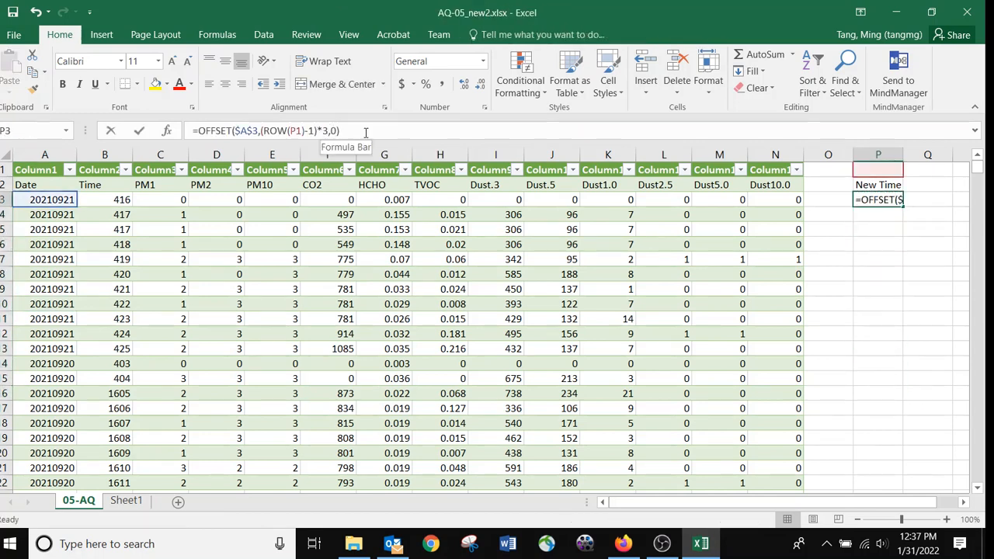
key("BackSpace")
type("100")
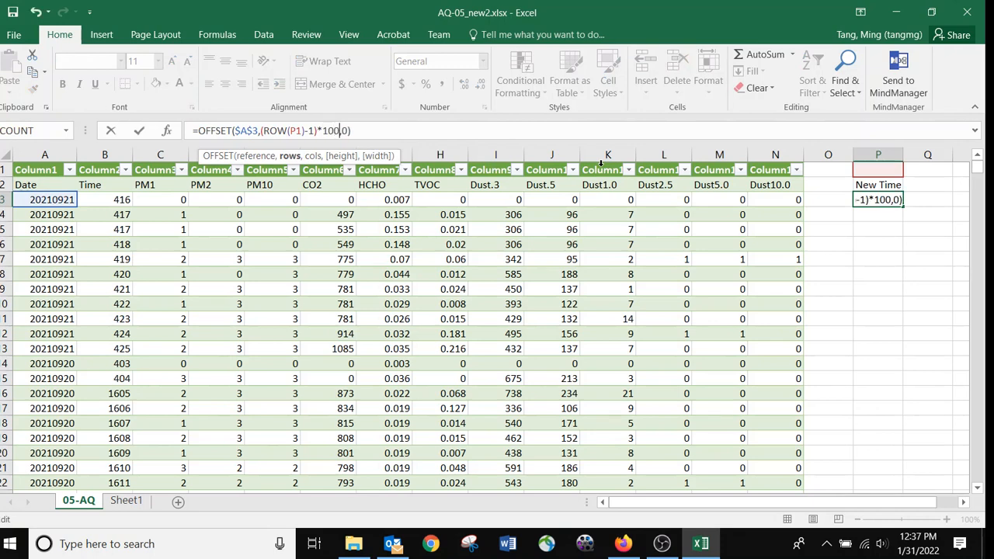
key("Return")
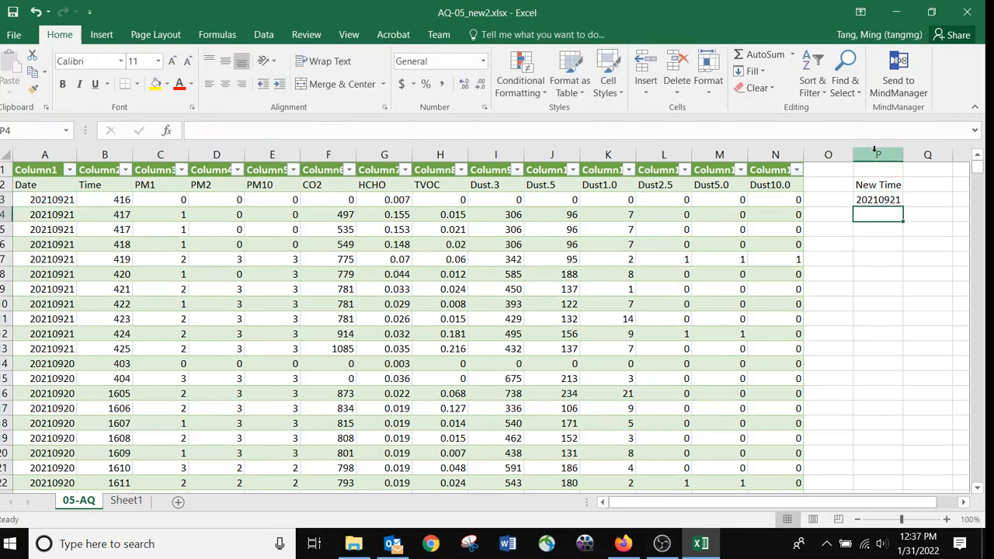
Copy the P3 formula down the New Time column from P4 to past row 25
left_click(878, 199)
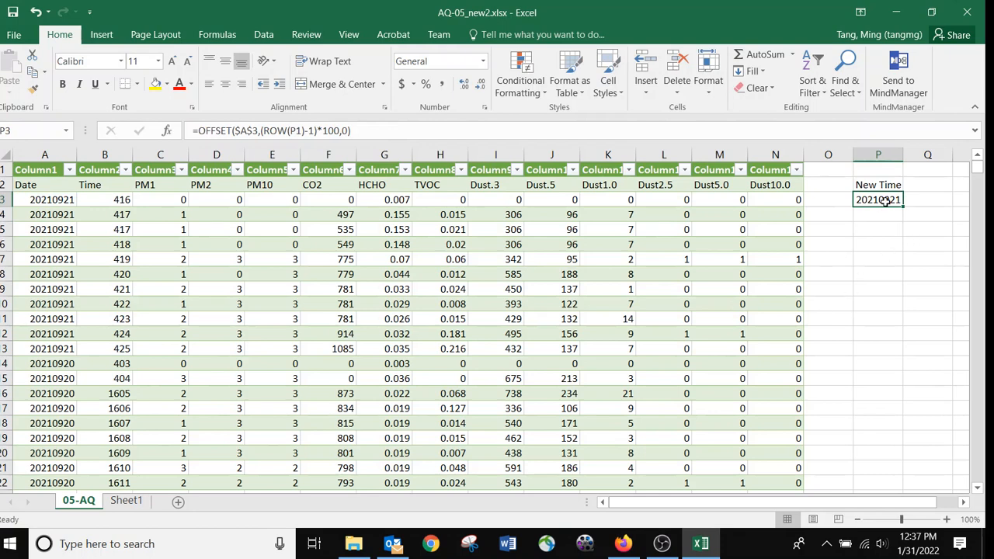
key("ctrl+c")
left_click_drag(885, 214, 877, 438)
key("ctrl+v")
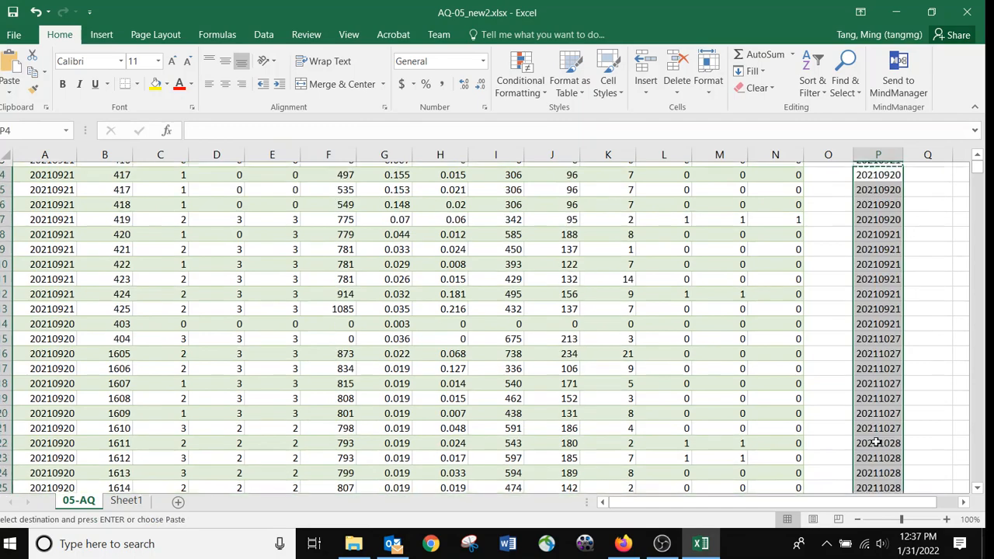
scroll(942, 327, "up", 2)
left_click(942, 318)
key("Escape")
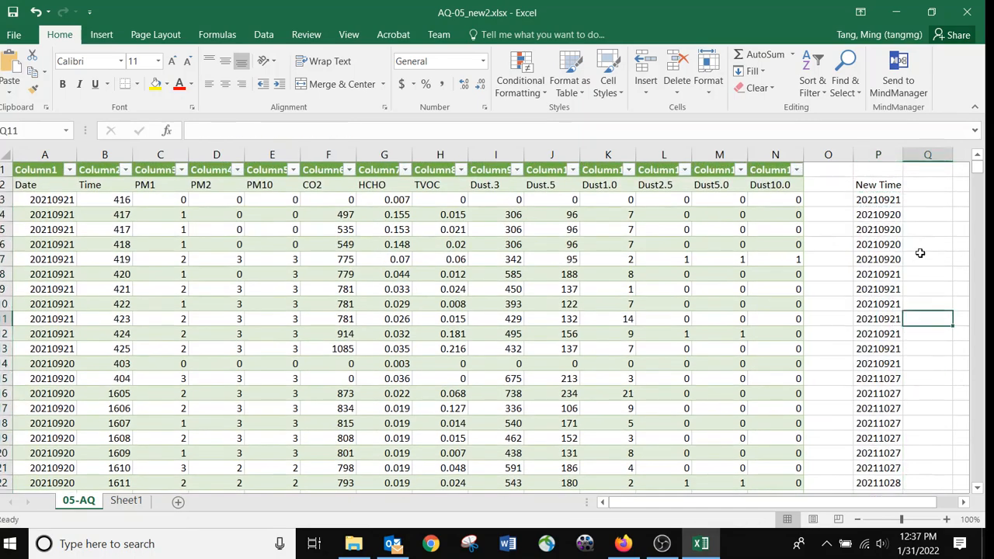
Review the sampled dates down column P and inspect the OFFSET formulas in P19 and P3
scroll(882, 311, "down", 1)
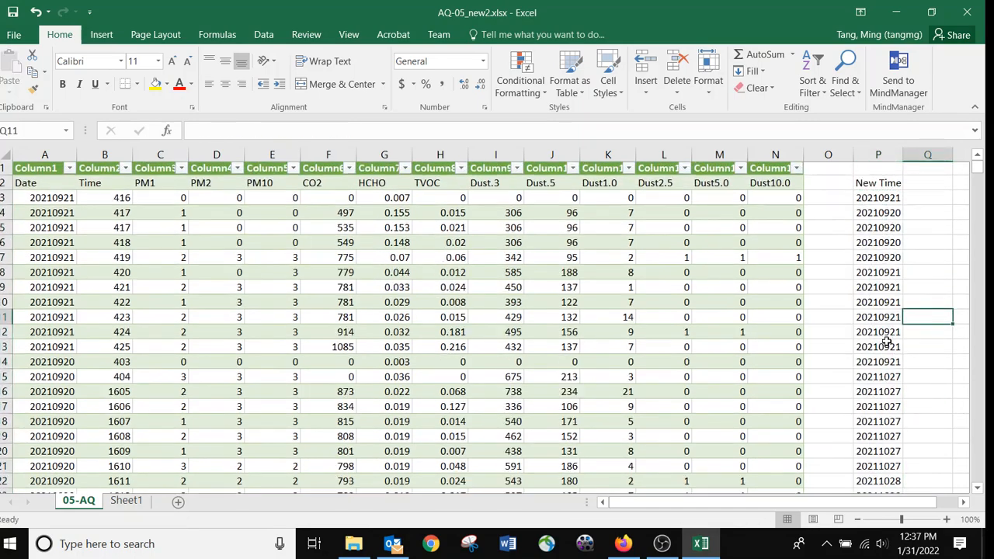
scroll(894, 412, "down", 1)
scroll(895, 412, "up", 1)
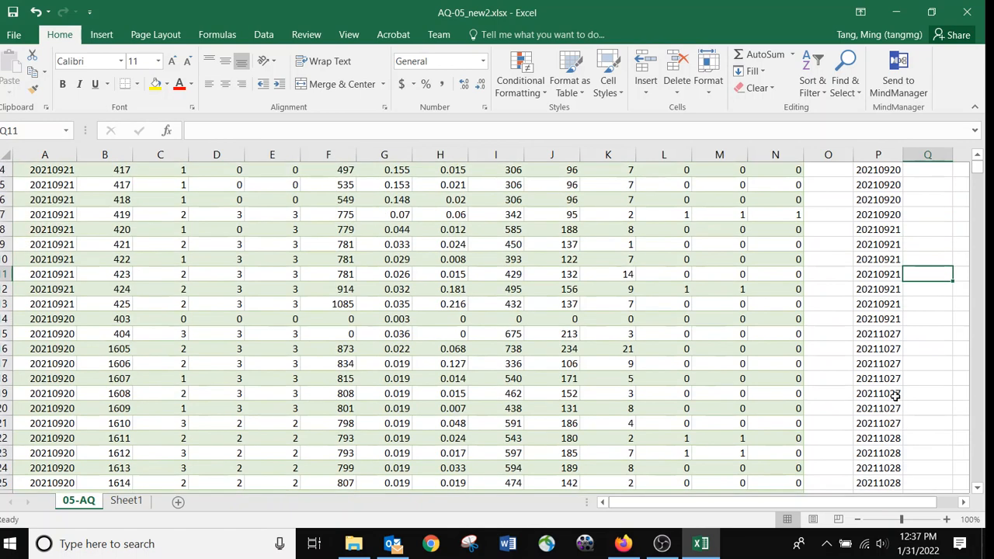
left_click(896, 395)
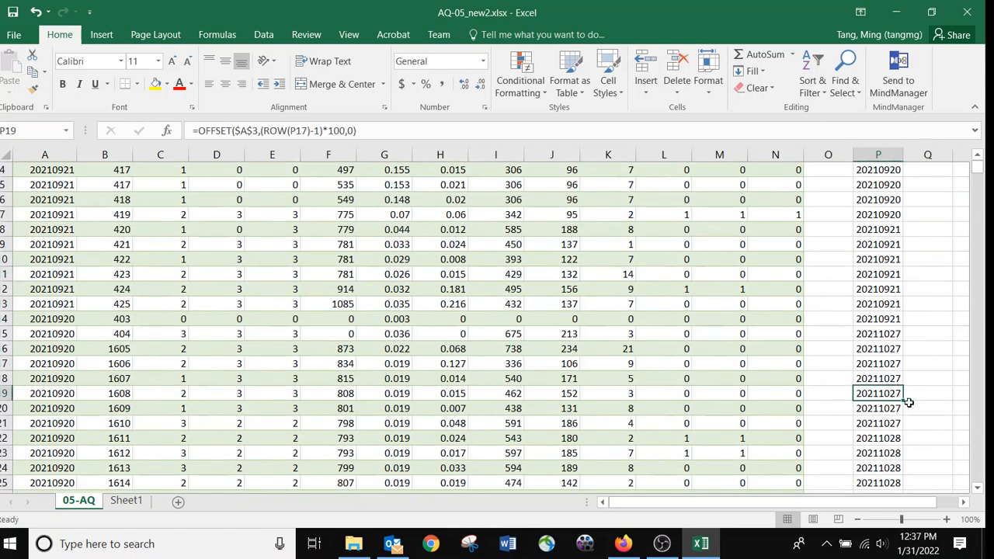
scroll(907, 378, "up", 1)
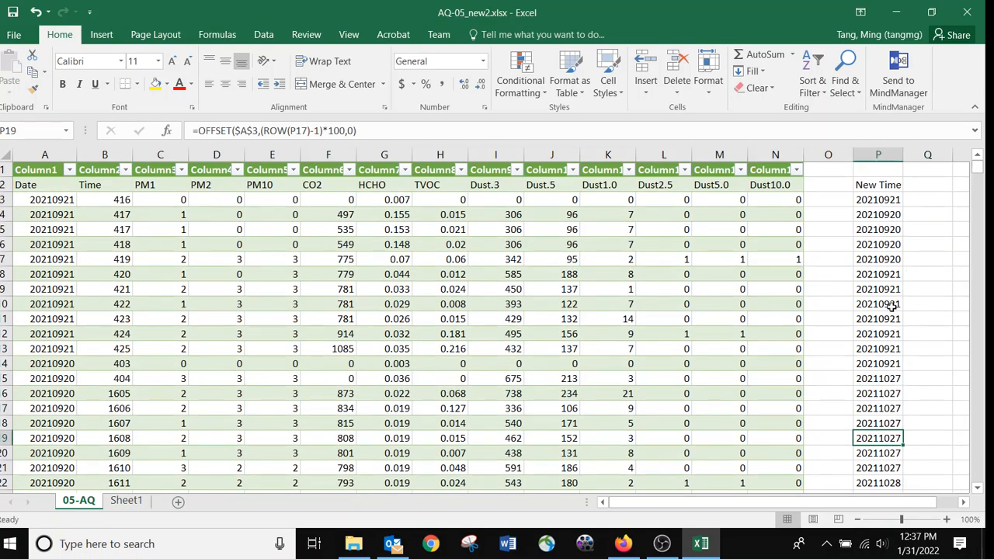
left_click(878, 201)
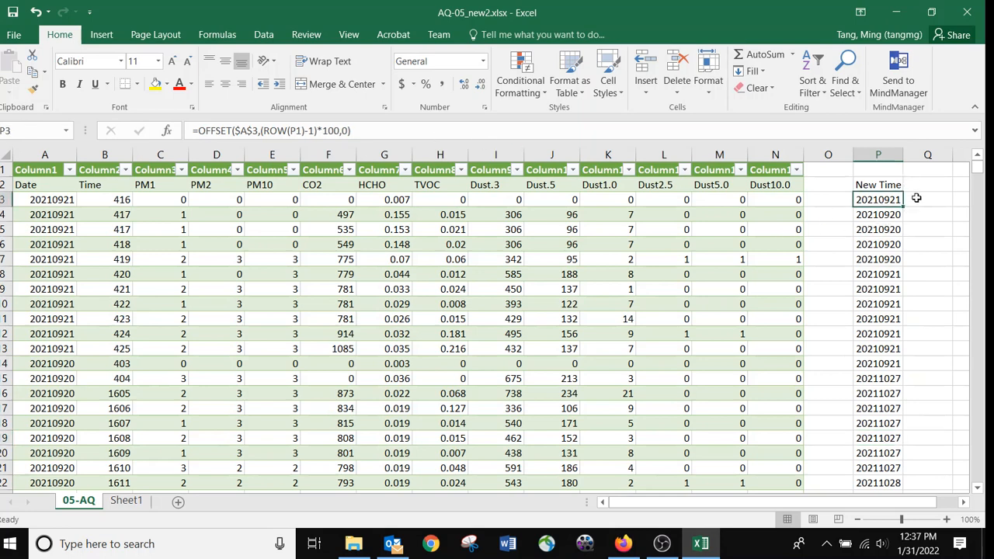
Enter the heading "PM1" in cell Q2 and select the OFFSET formula cell P3
double_click(925, 186)
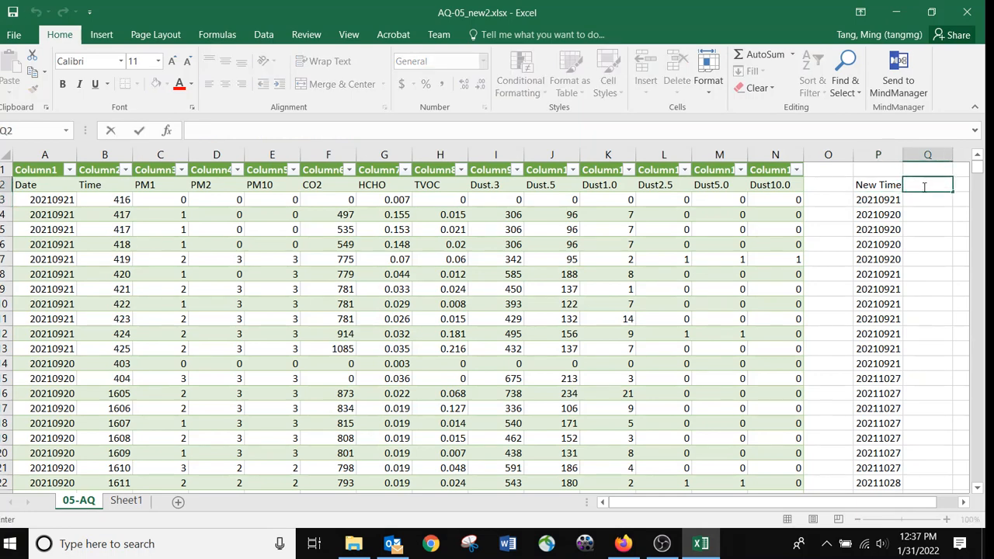
type("PM1")
key("Return")
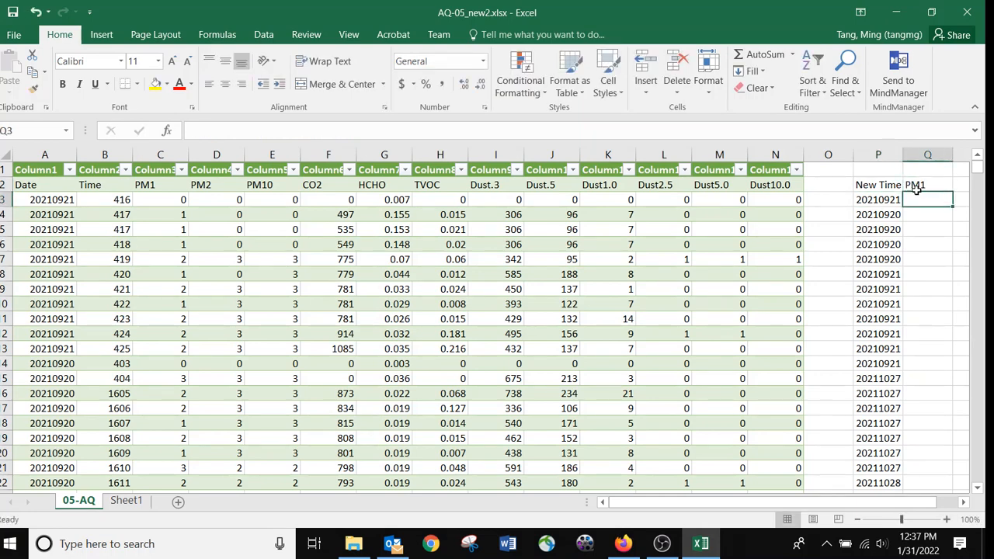
left_click(883, 201)
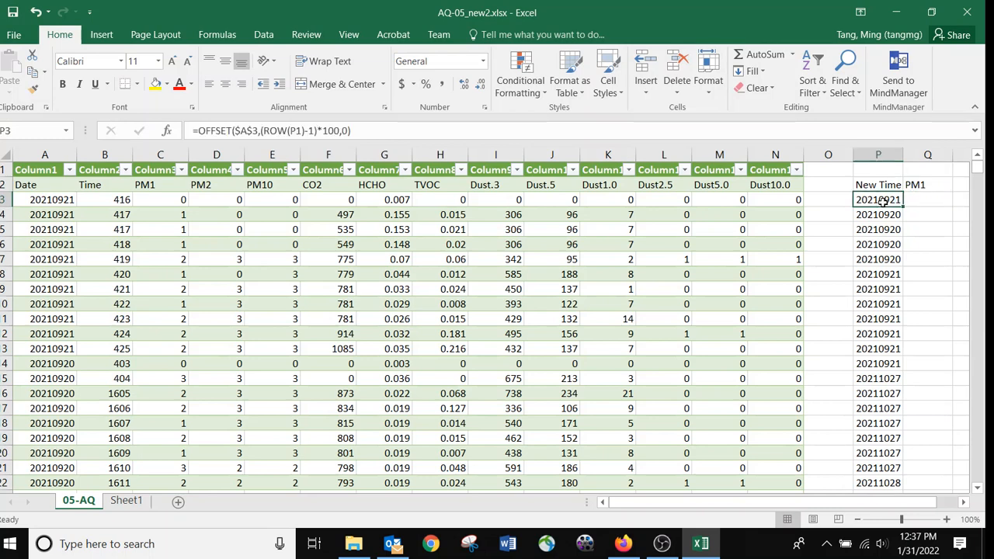
Copy the OFFSET formula from P3 into Q3 under the PM1 heading
key("ctrl+c")
left_click(932, 200)
key("ctrl+v")
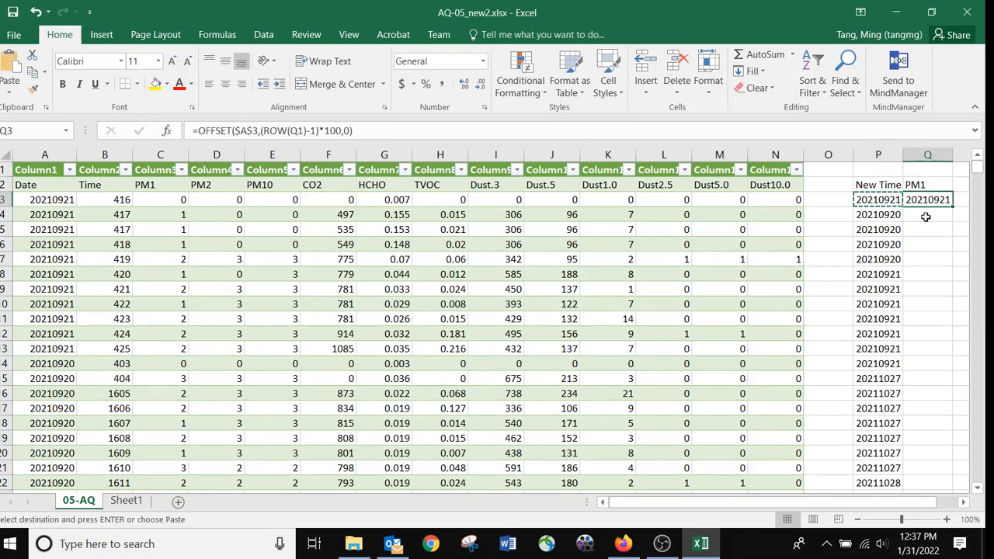
left_click(925, 217)
left_click(931, 201)
key("Escape")
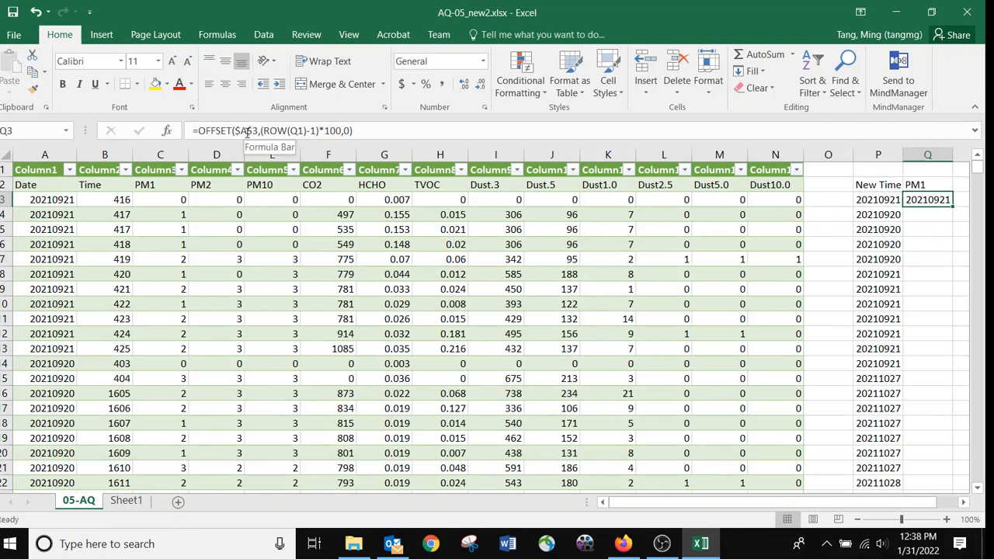
Change the reference in Q3's OFFSET formula to $C$3 so it samples the PM1 source column
left_click(248, 130)
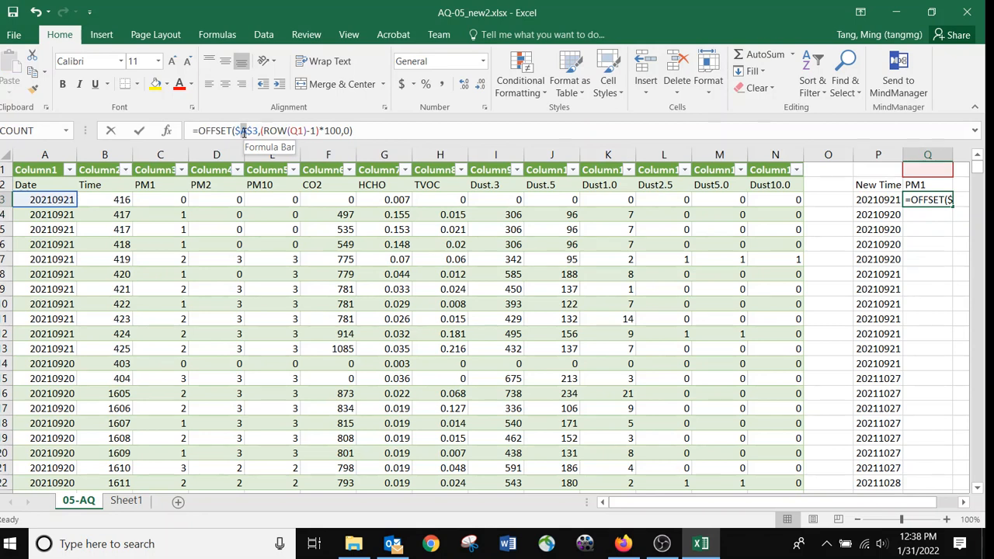
left_click(241, 130)
key("Delete")
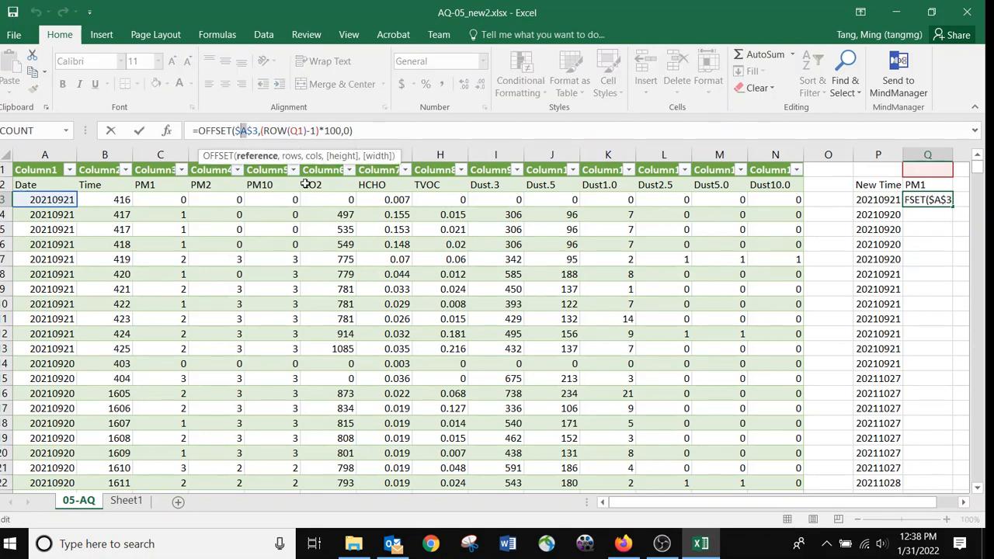
type("C")
key("Return")
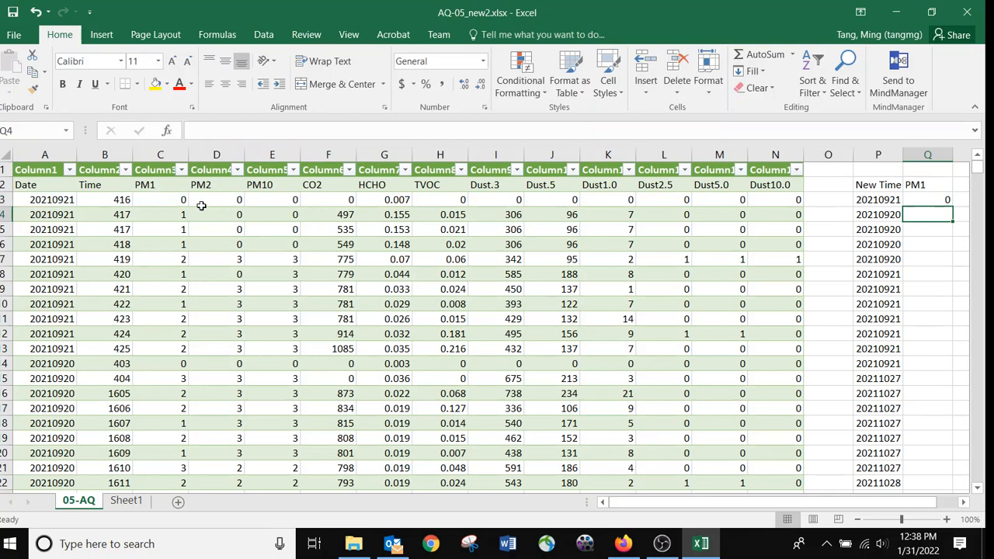
Copy the Q3 formula down the PM1 column from Q4 to Q26
left_click(915, 199)
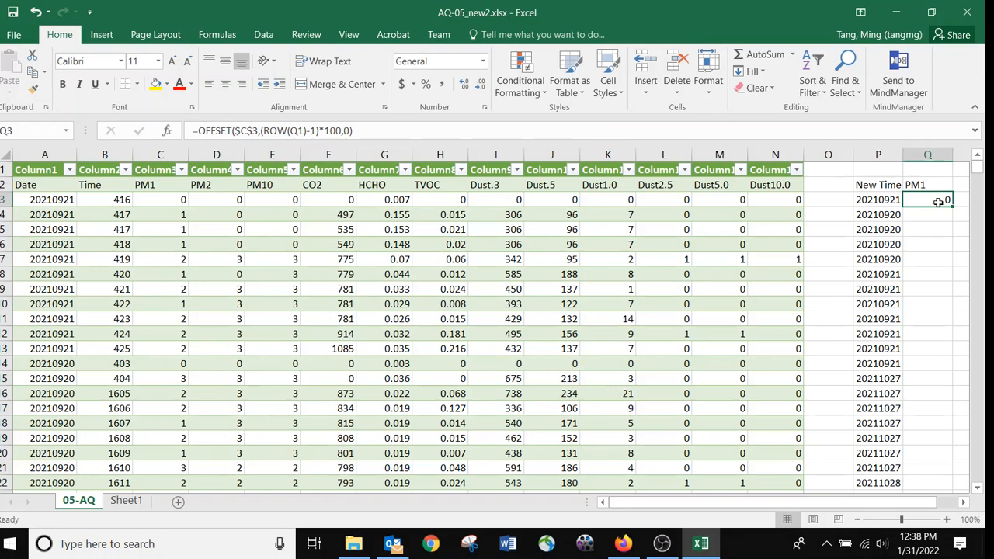
key("ctrl+c")
left_click_drag(928, 213, 923, 468)
key("ctrl+v")
left_click(921, 382)
key("Escape")
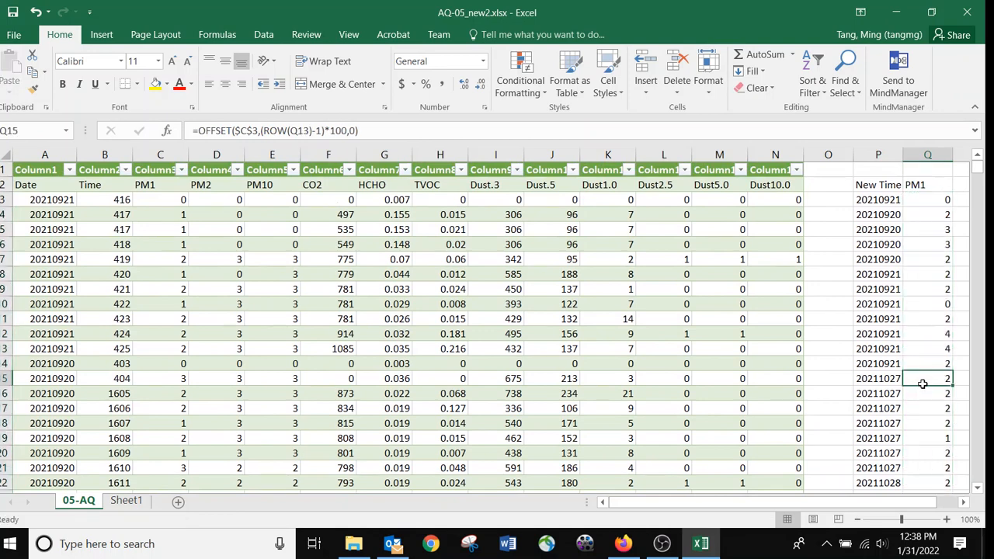
Enter the heading "CO2" in cell R2, beside the new PM1 column
left_click_drag(762, 503, 805, 508)
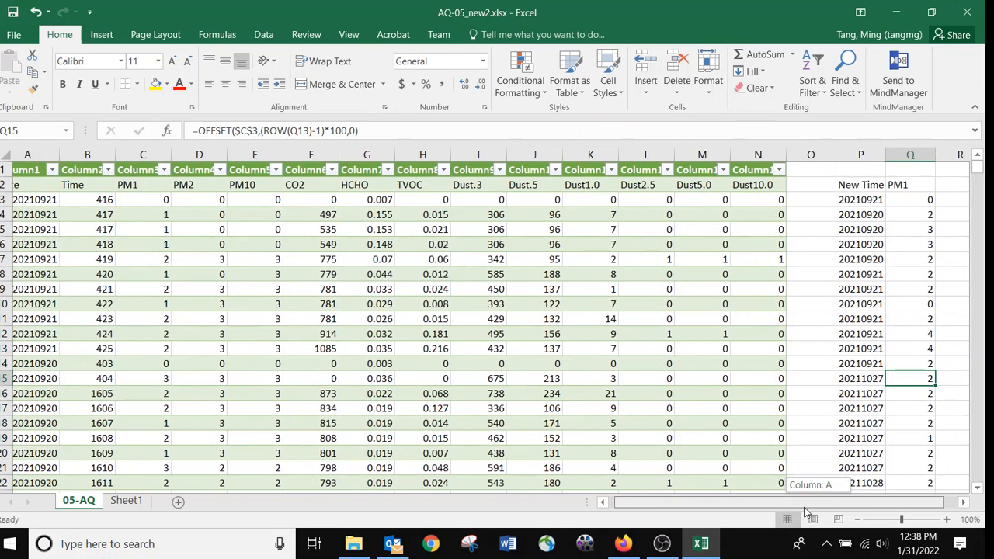
left_click_drag(806, 512, 804, 512)
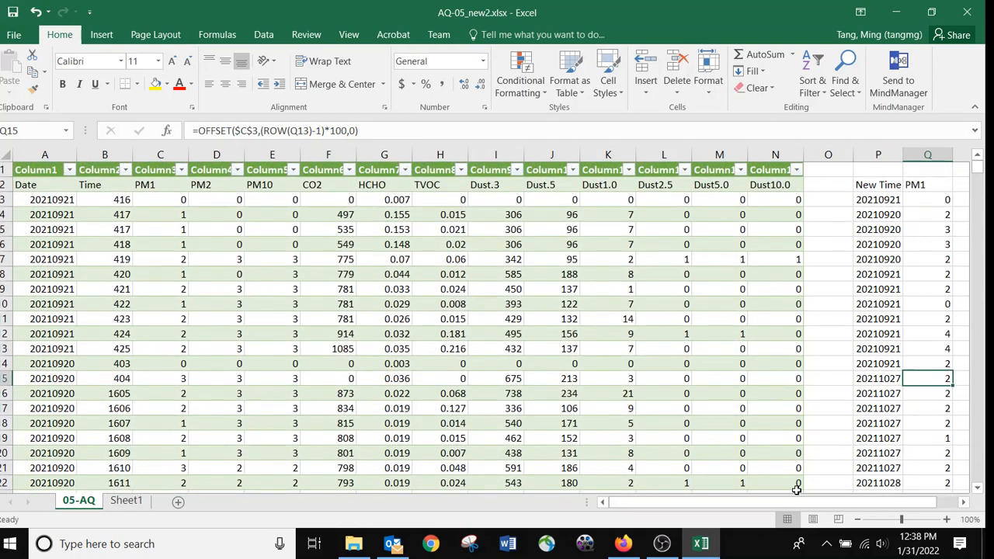
left_click_drag(769, 505, 842, 504)
double_click(920, 187)
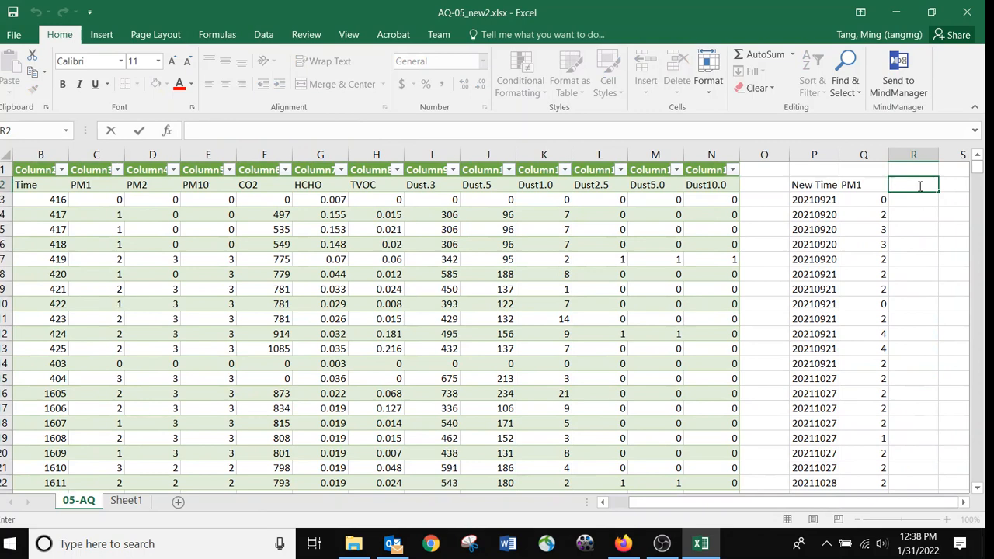
type("CO2")
key("Return")
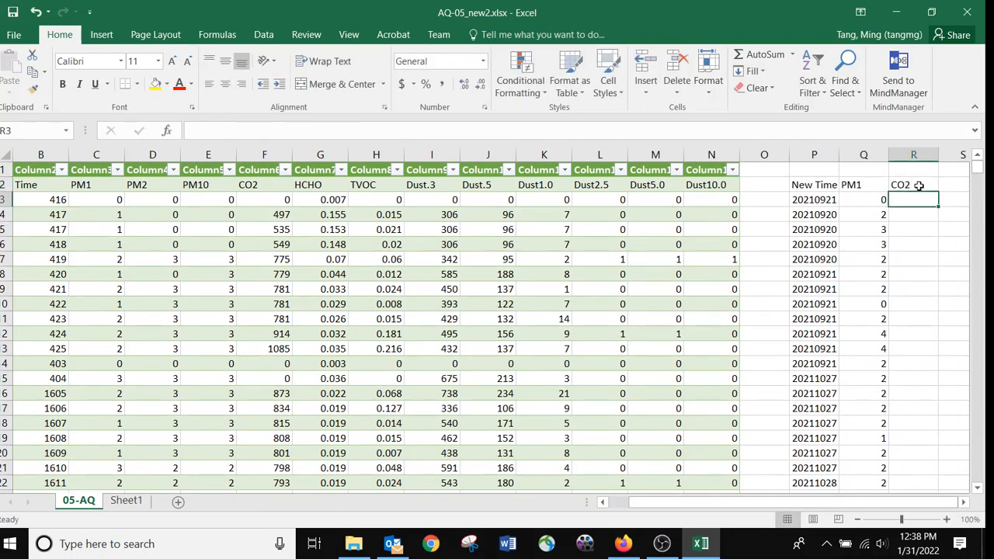
left_click(869, 199)
key("F2")
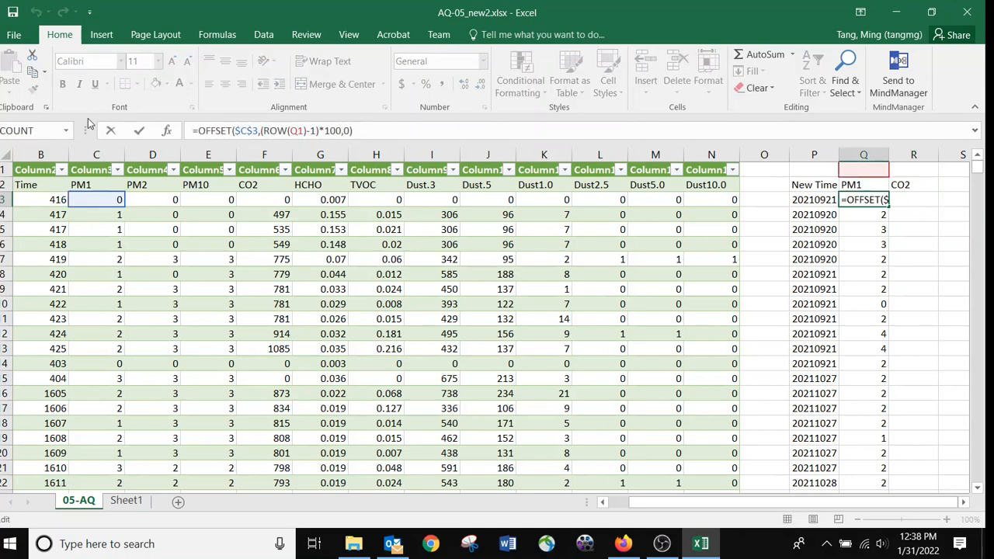
key("shift+Home")
type("=")
left_click(924, 201)
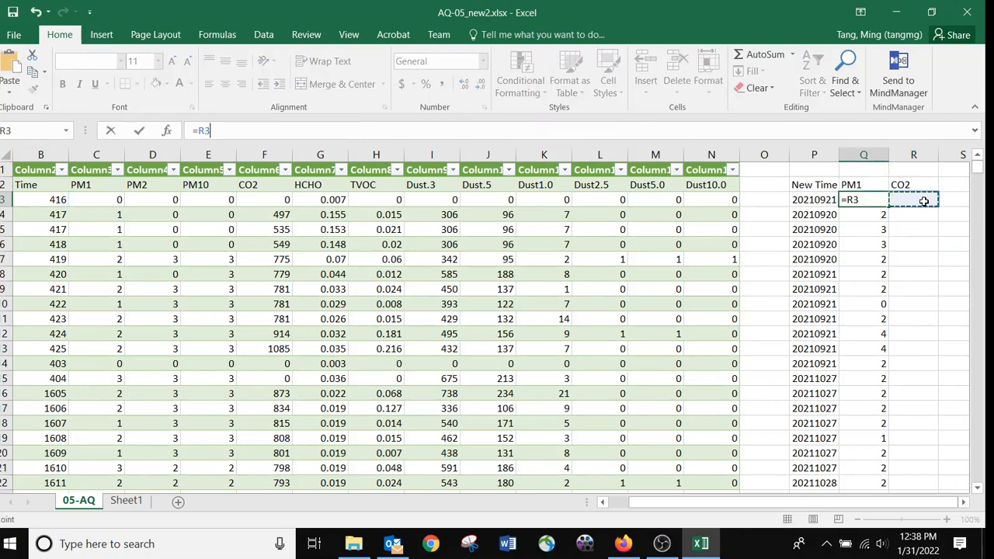
left_click(361, 128)
left_click_drag(224, 130, 199, 131)
key("ctrl+v")
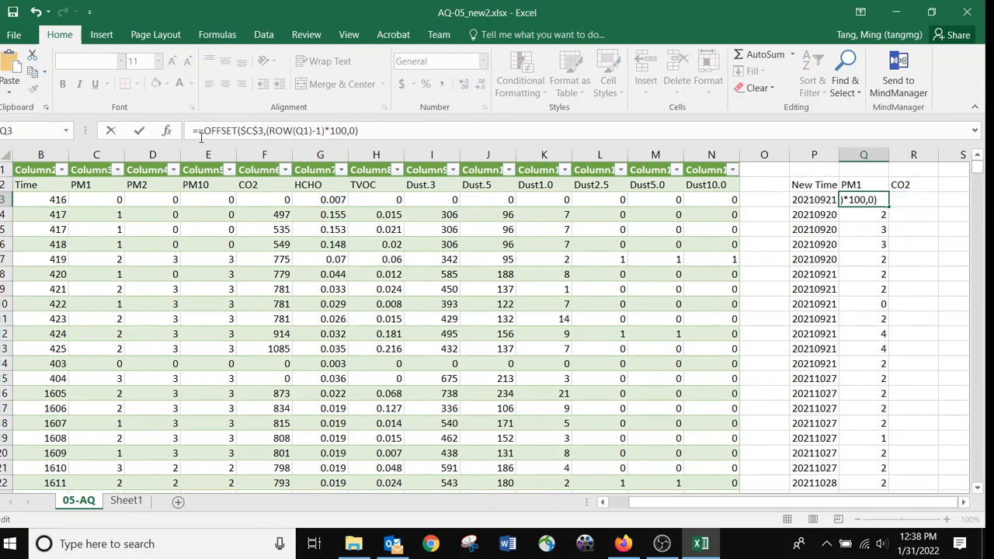
key("BackSpace")
key("Return")
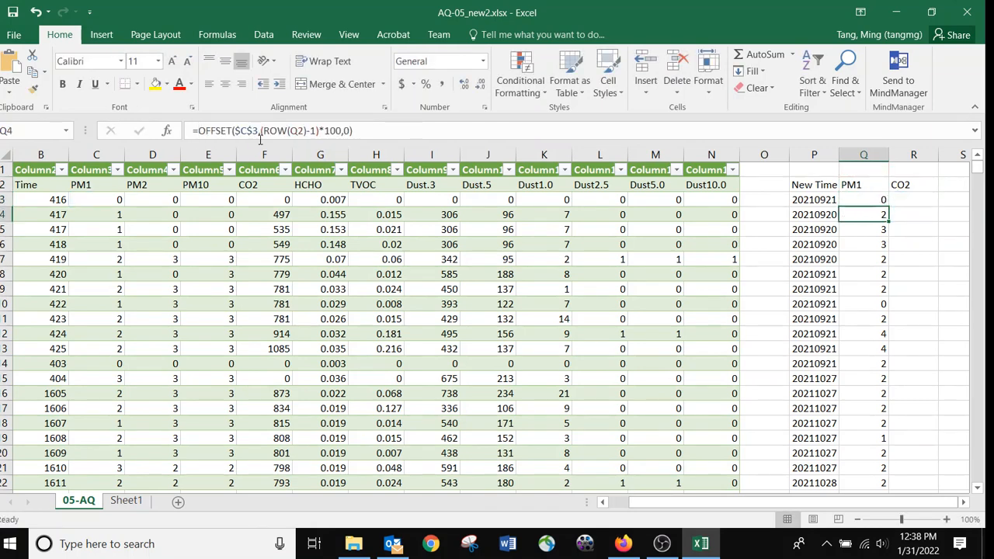
Reapply Q3's OFFSET formula to Q4:Q8 and copy it into R3 under the CO2 heading
left_click(905, 201)
left_click(862, 214)
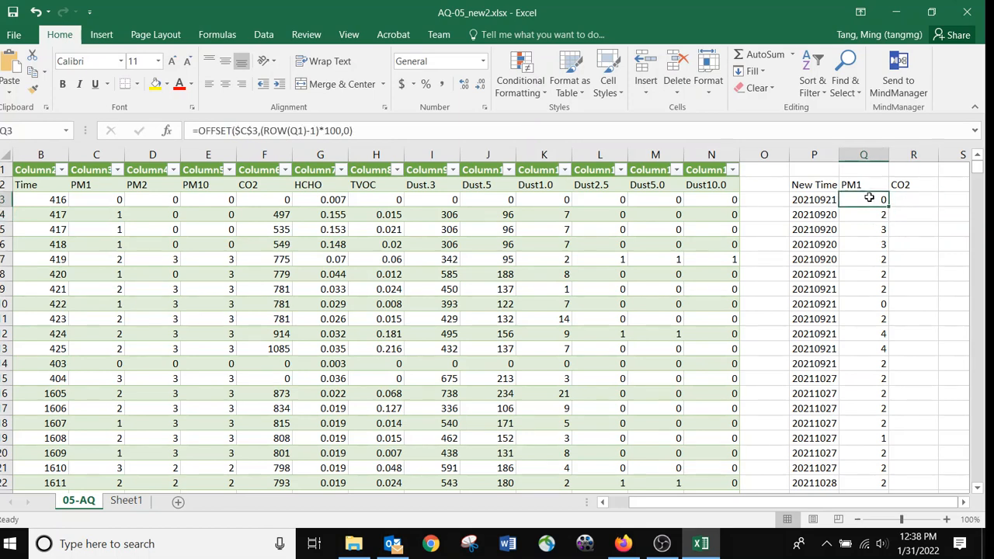
key("ctrl+c")
left_click_drag(870, 212, 870, 273)
key("ctrl+v")
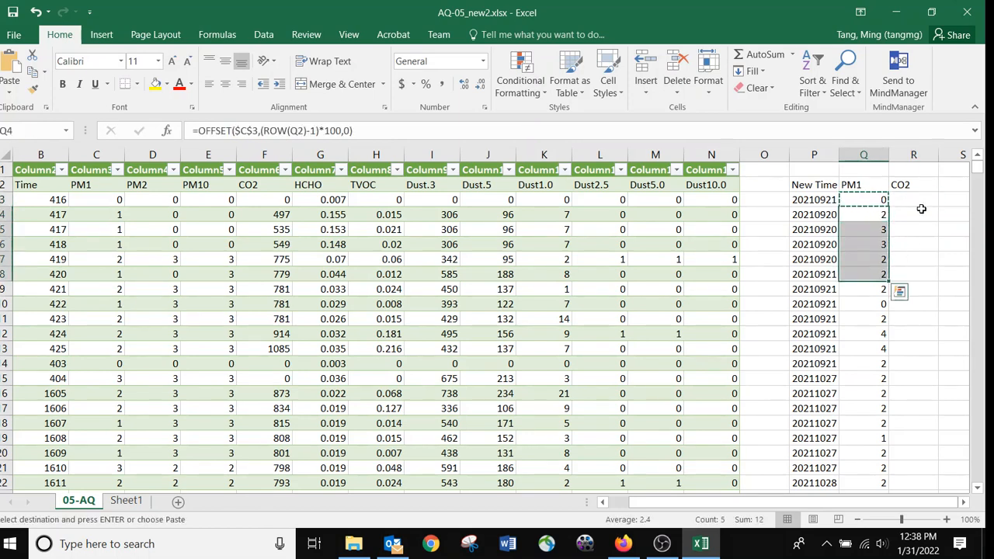
left_click(872, 201)
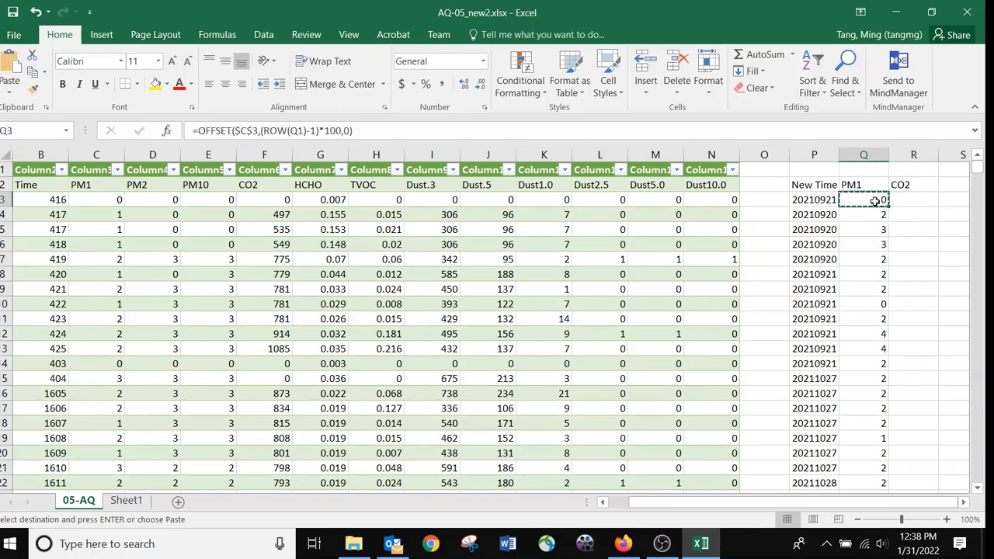
left_click(913, 200)
key("ctrl+v")
key("Return")
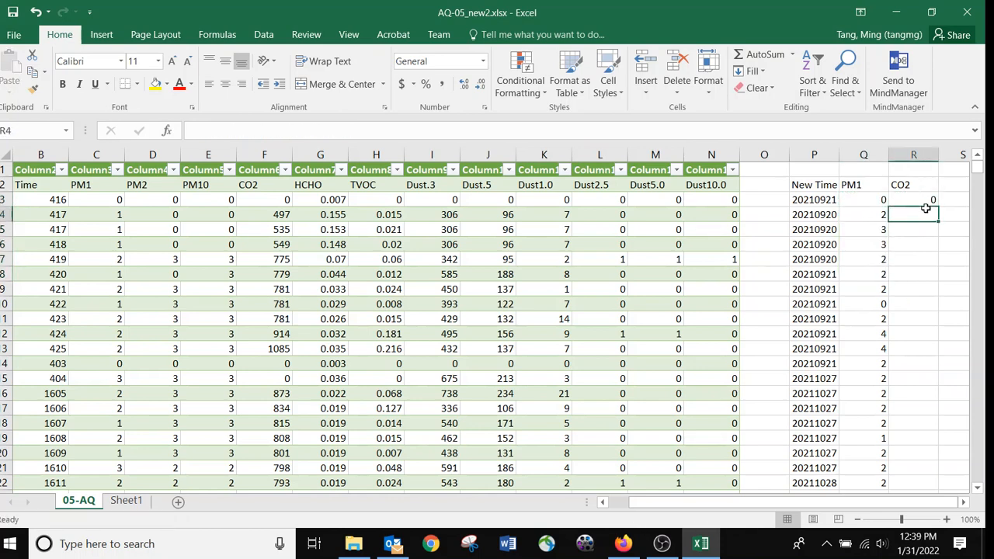
Change the reference in R3's OFFSET formula to $F$3 so it samples the CO2 source column
left_click(925, 201)
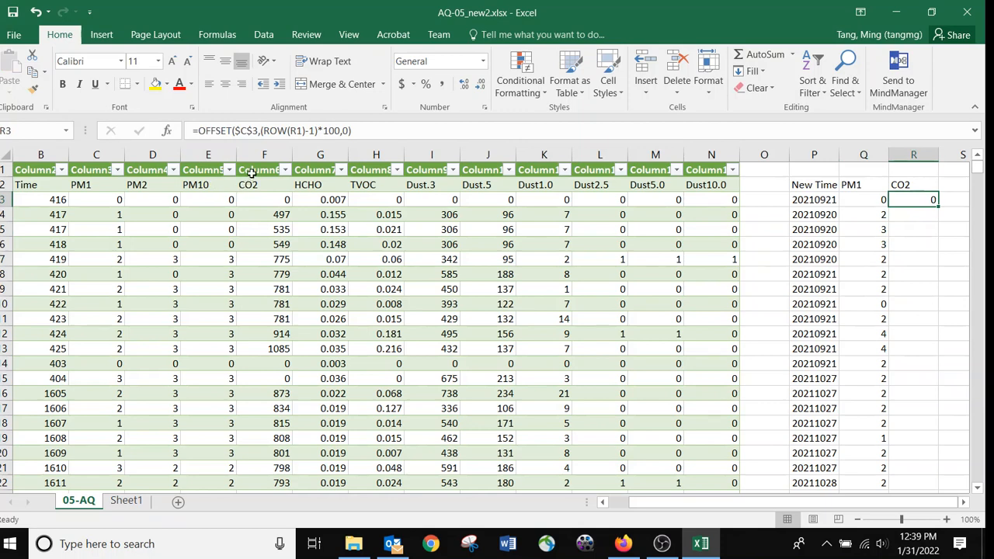
left_click(245, 130)
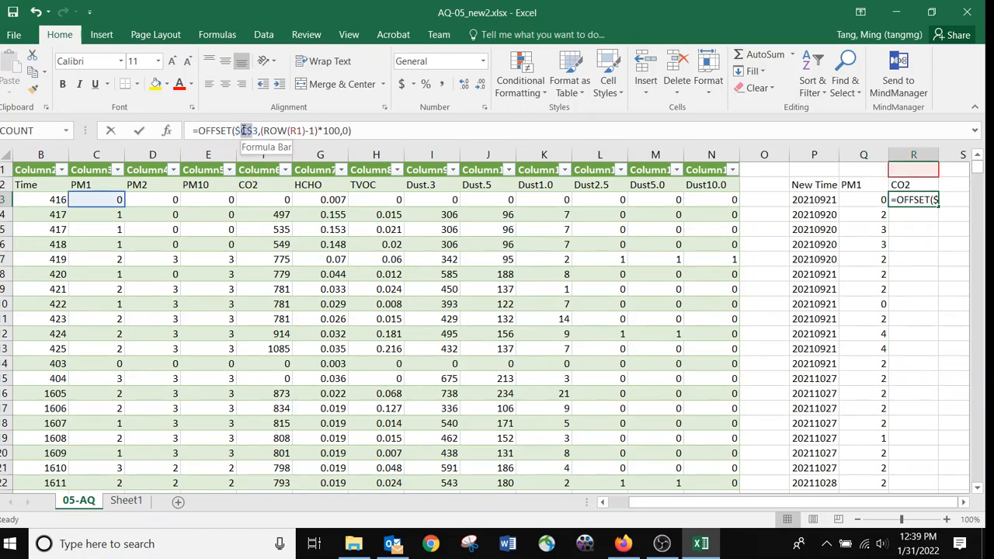
key("Delete")
type("F")
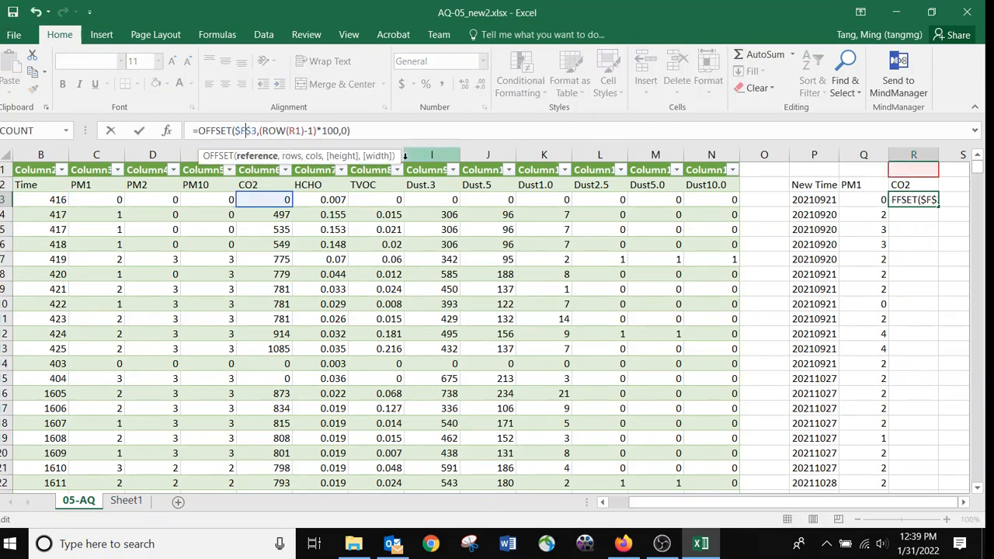
key("Return")
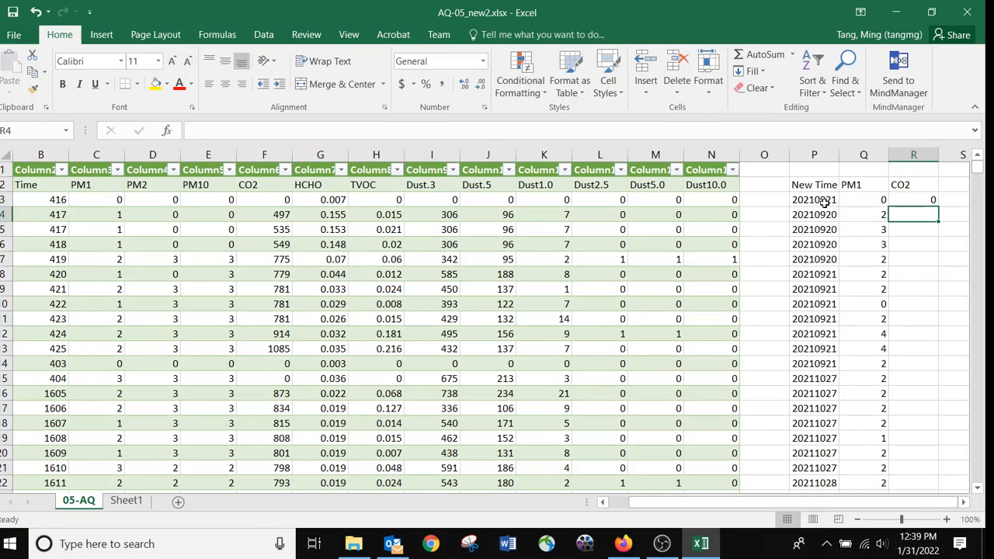
Copy the R3 formula down the CO2 column from R4 to R26
left_click(916, 200)
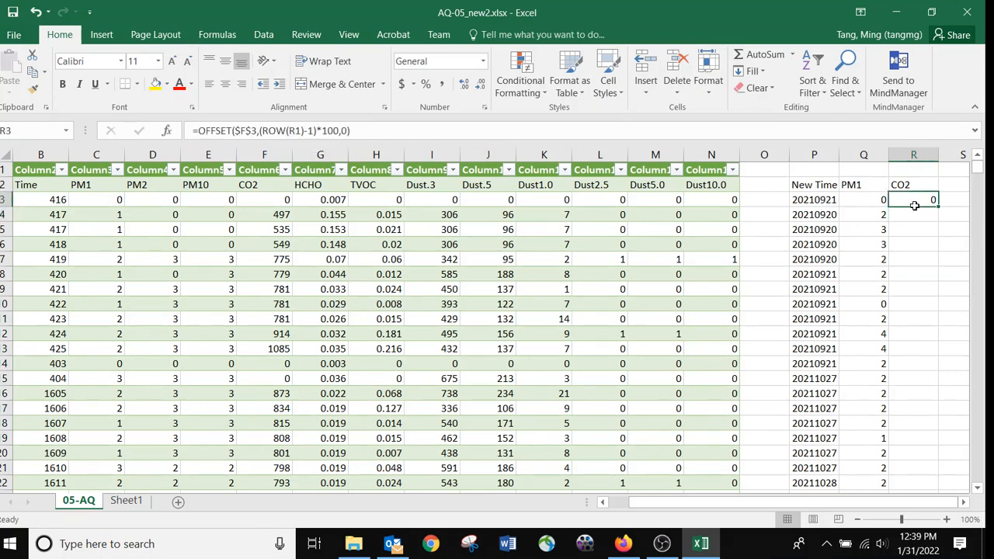
key("ctrl+c")
left_click_drag(913, 217, 914, 519)
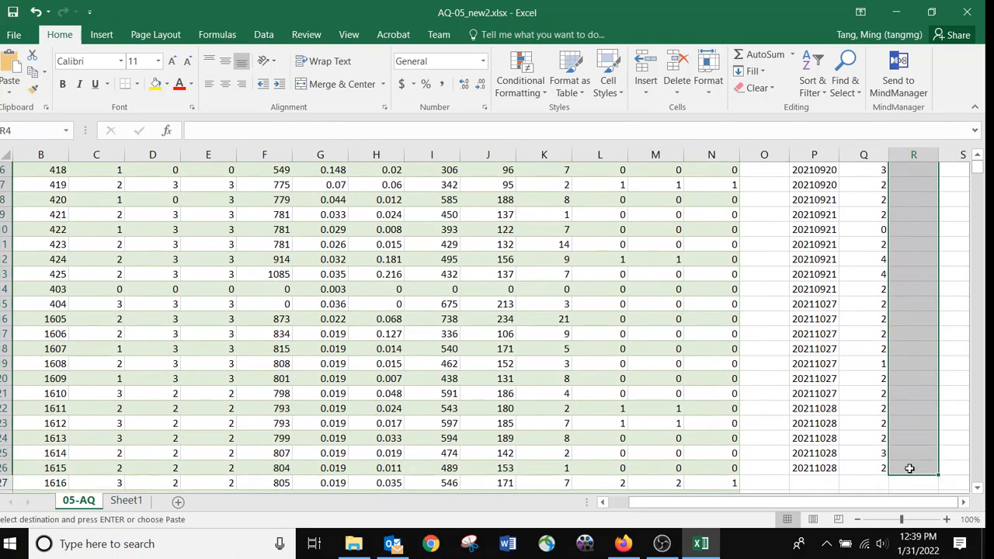
key("ctrl+v")
left_click(935, 404)
key("Escape")
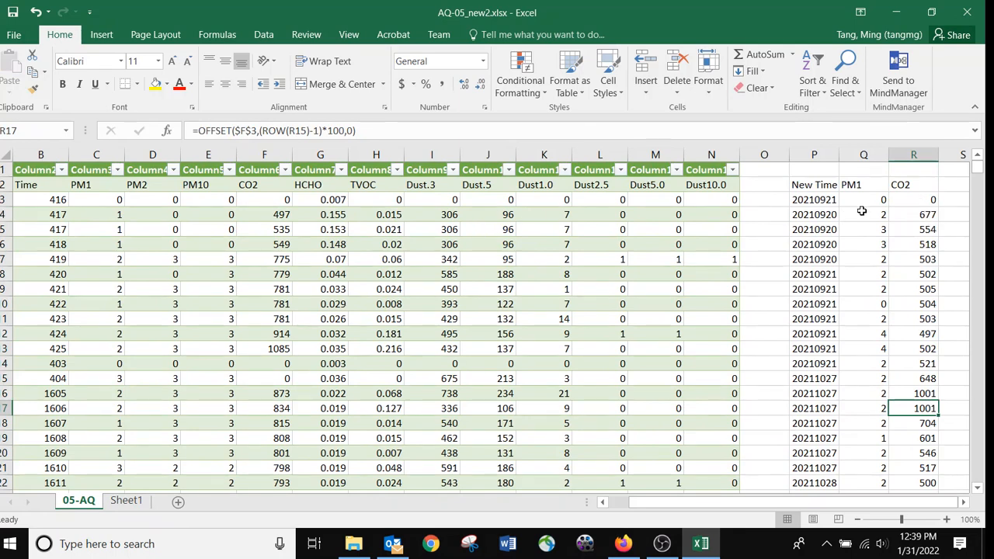
Examine the sampled New Time, PM1 and CO2 values in row 4 and compare them with the source data around row 103
left_click_drag(797, 187, 928, 233)
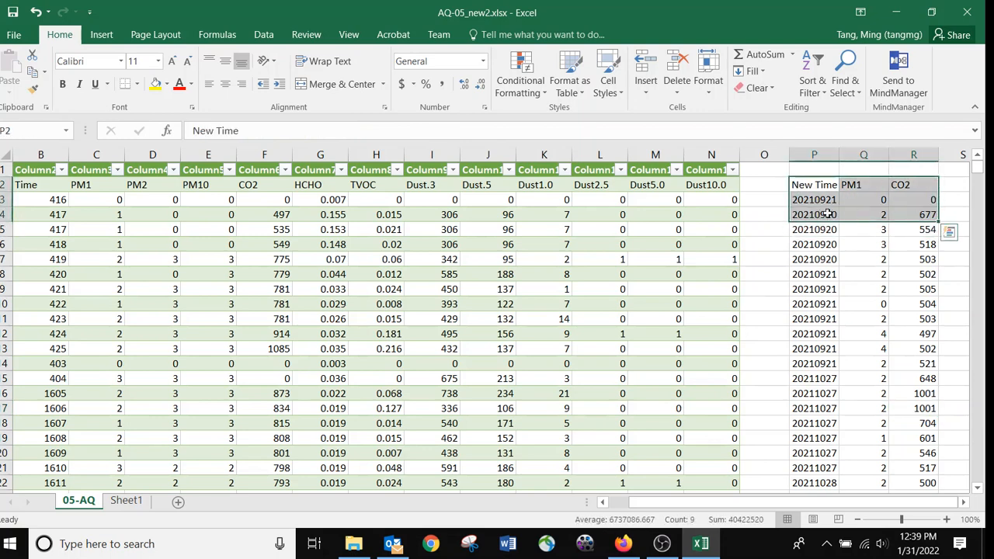
left_click(792, 218)
left_click_drag(818, 214, 852, 212)
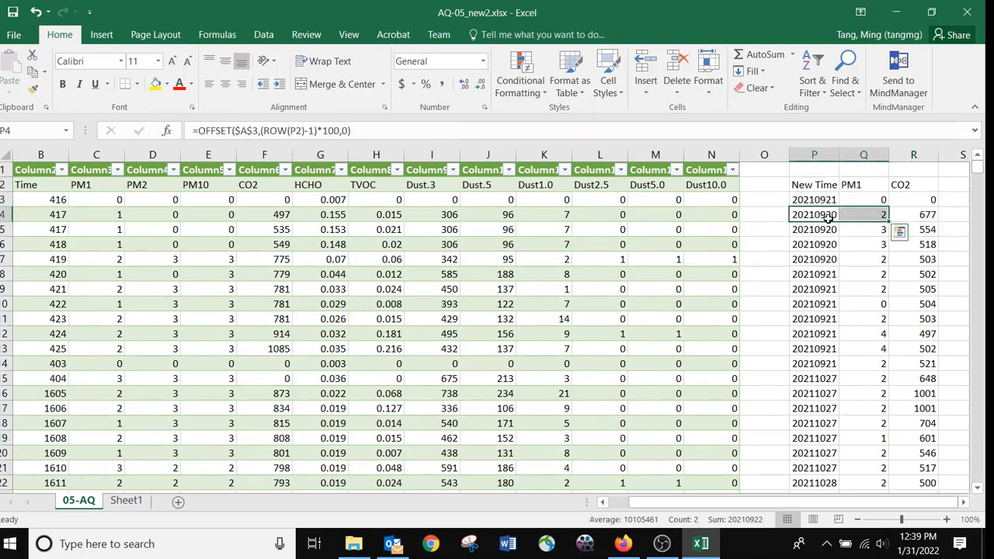
left_click(912, 219)
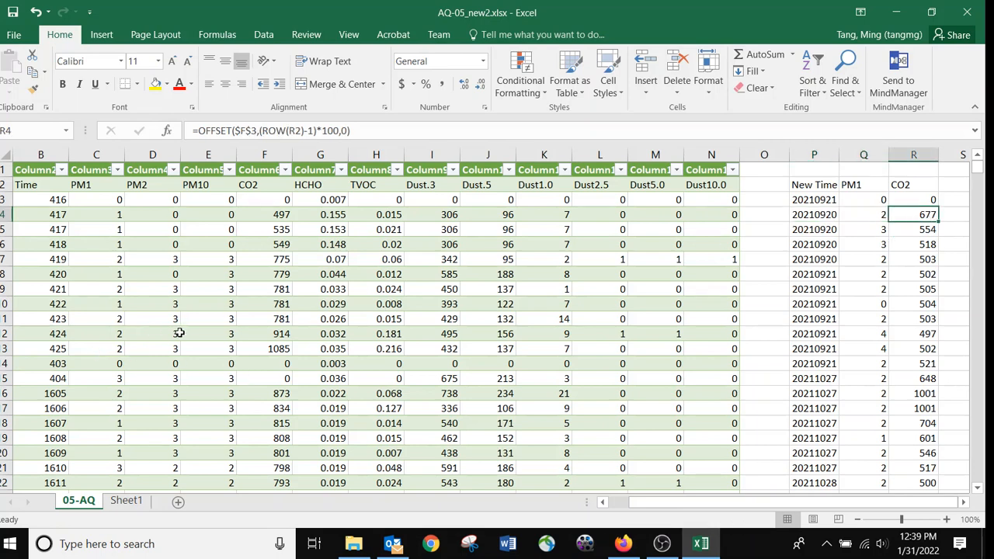
scroll(267, 365, "down", 2)
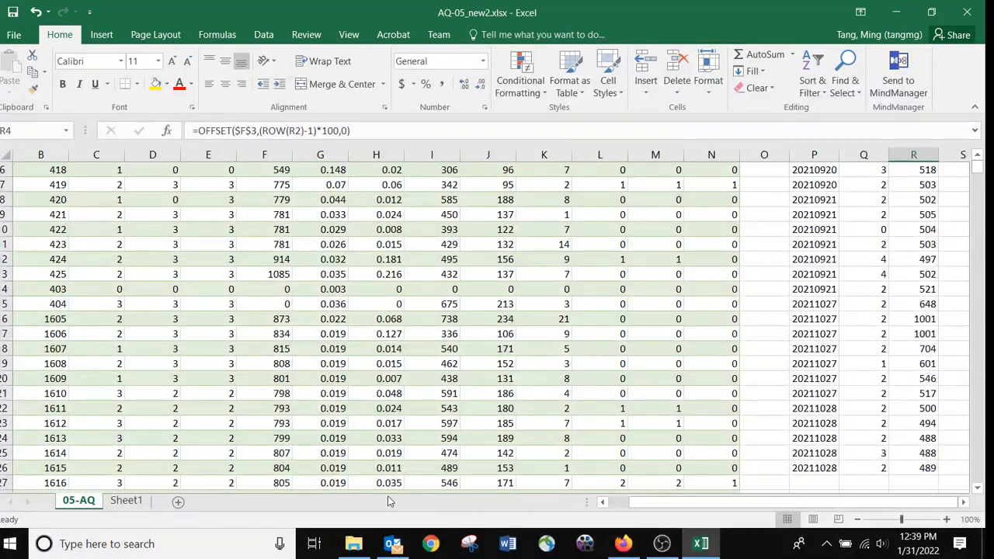
left_click_drag(640, 506, 619, 506)
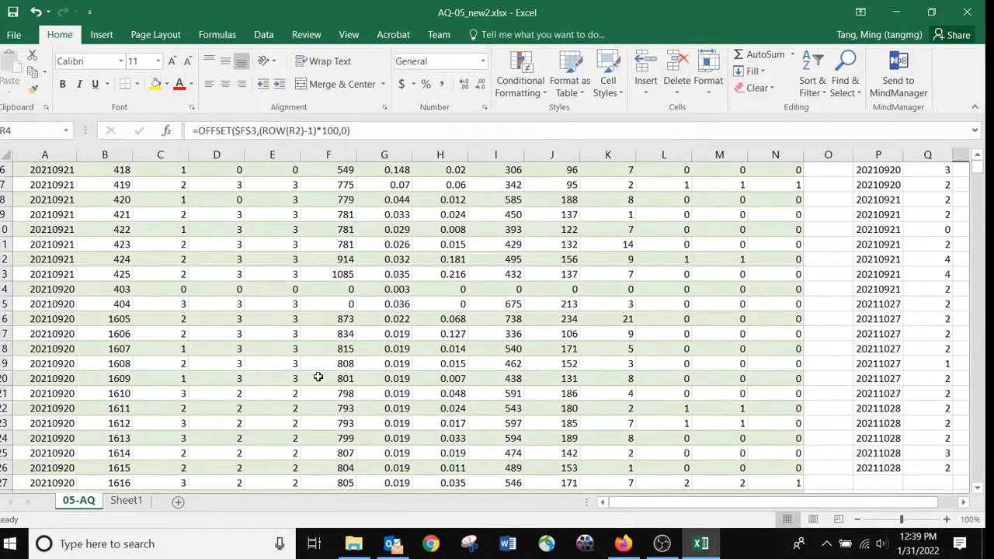
scroll(319, 376, "down", 3)
scroll(318, 377, "down", 8)
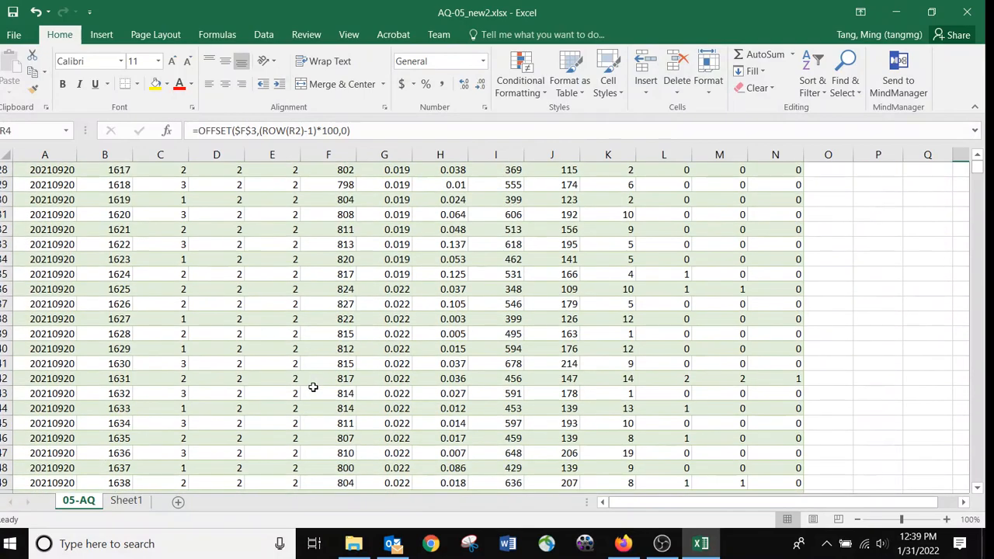
scroll(313, 387, "down", 7)
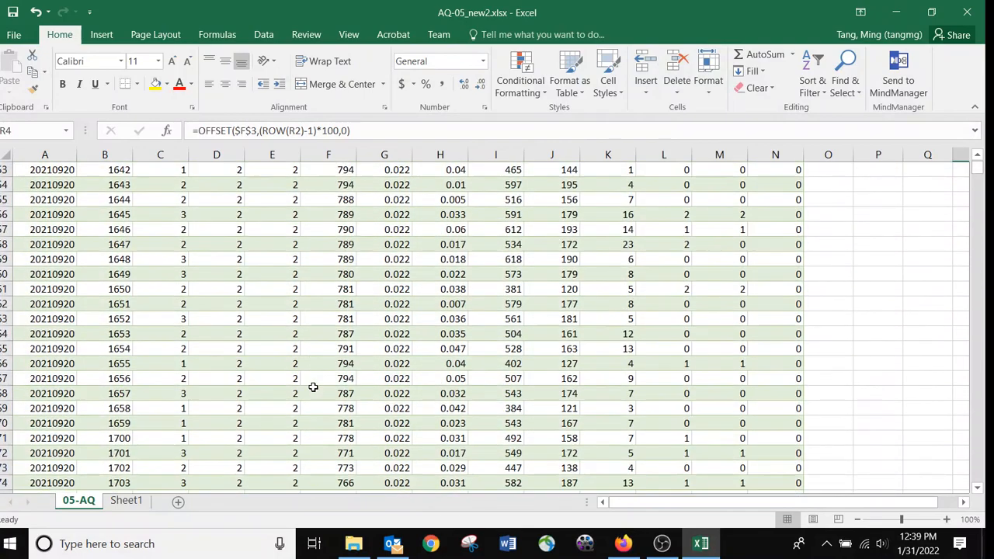
scroll(313, 387, "down", 10)
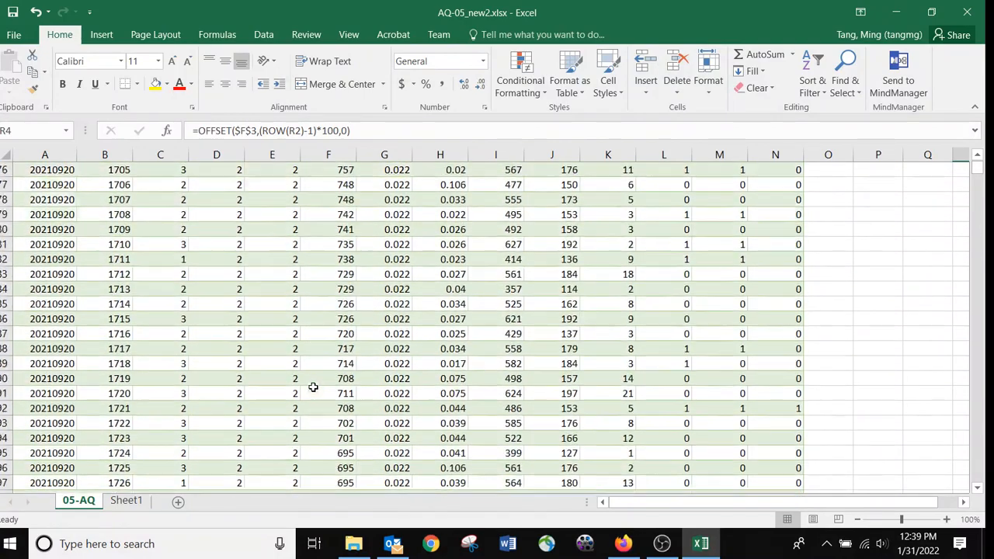
scroll(313, 387, "down", 1)
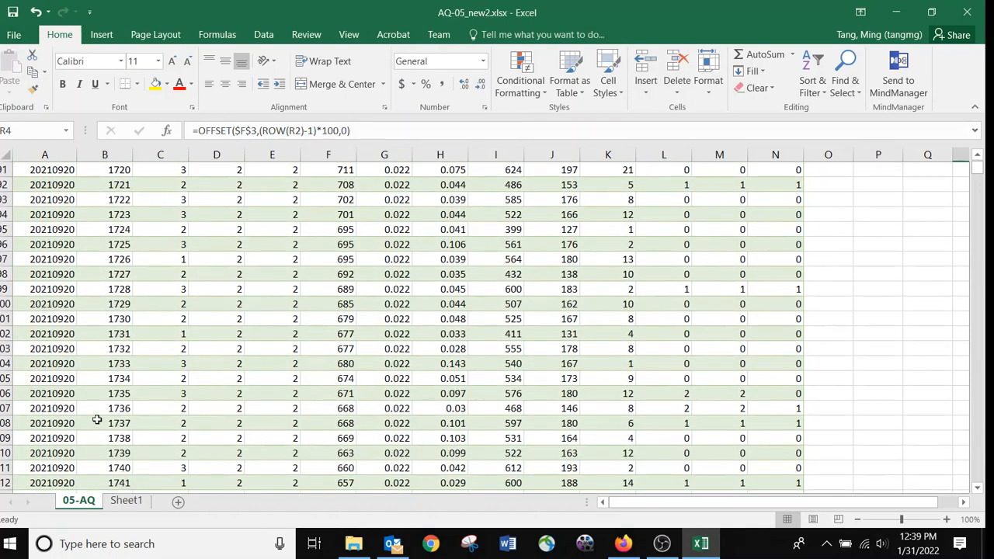
Examine source rows 100 to 102 and compare them with the sampled New Time, PM1 and CO2 columns
left_click(73, 306)
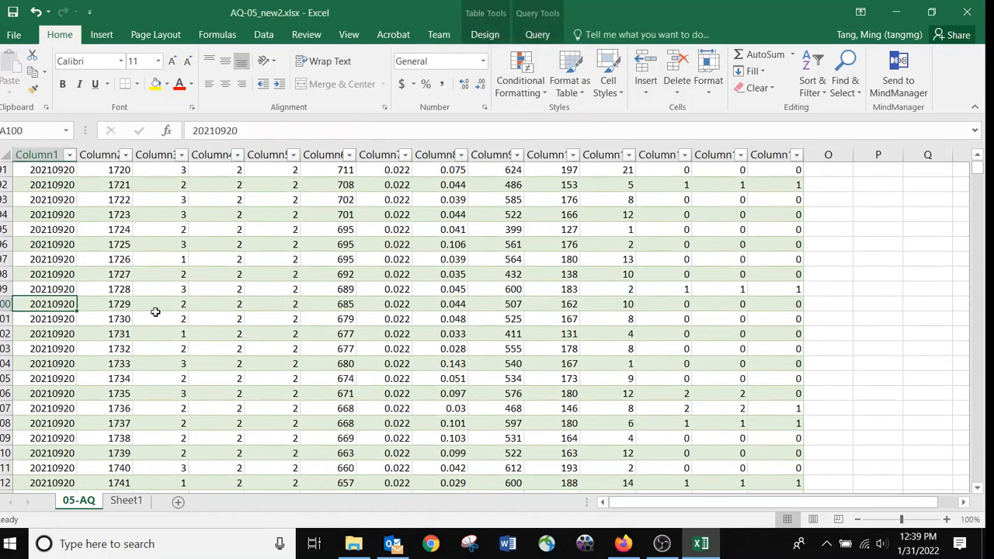
left_click(332, 332)
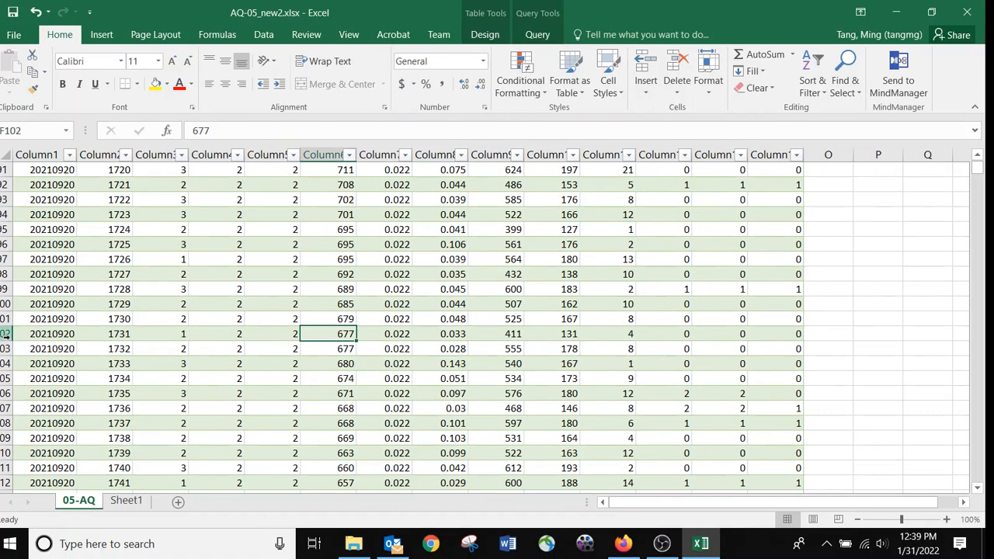
left_click(4, 333)
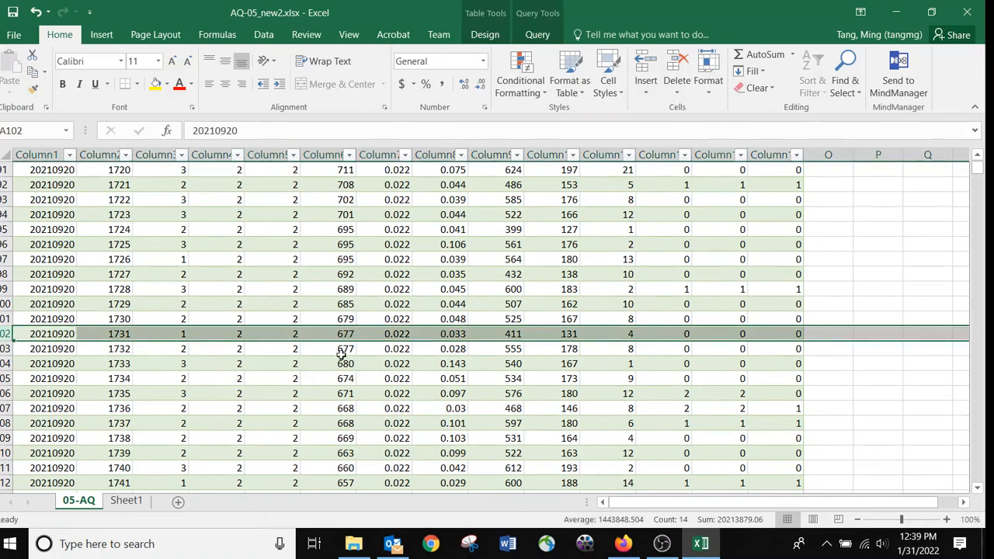
scroll(890, 318, "up", 8)
scroll(890, 318, "down", 8)
scroll(661, 349, "up", 20)
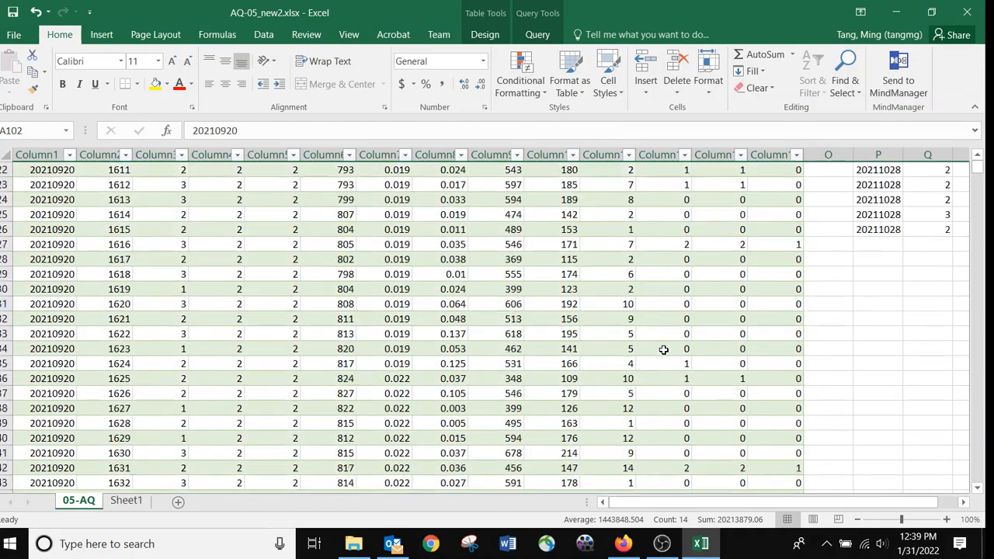
scroll(769, 504, "right", 1)
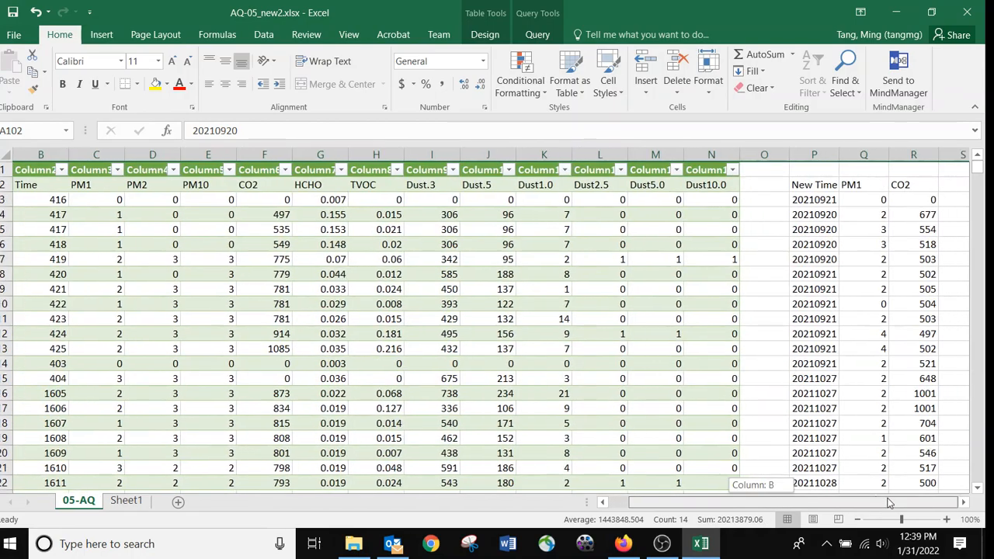
scroll(925, 453, "down", 2)
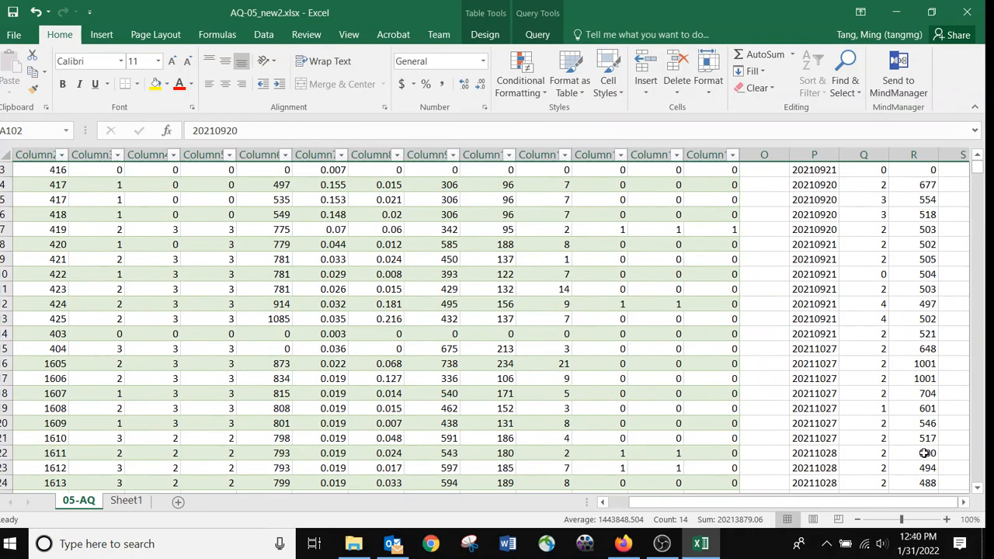
scroll(922, 454, "up", 2)
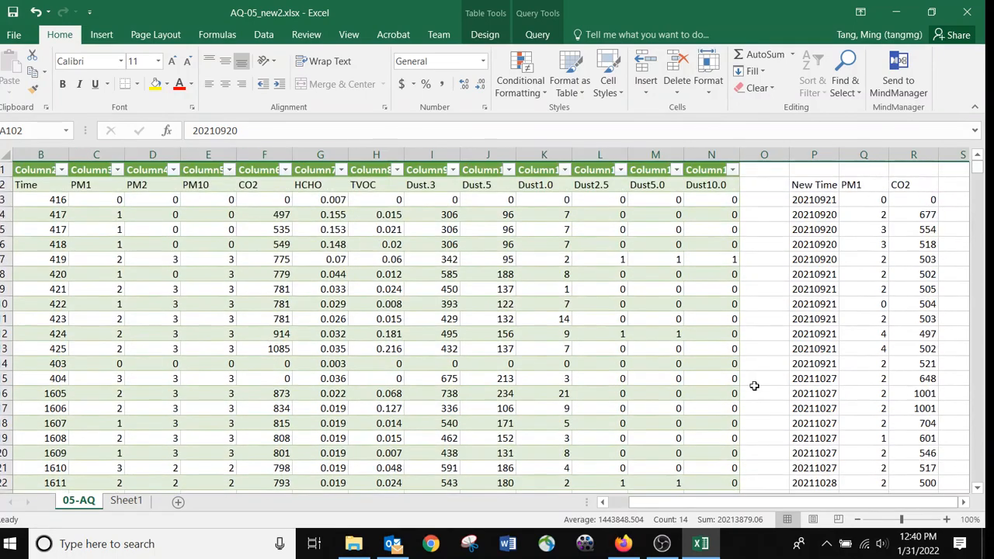
Check the source dust headings and add a Dust.5 heading in S2, beside the CO2 sample column
left_click(420, 187)
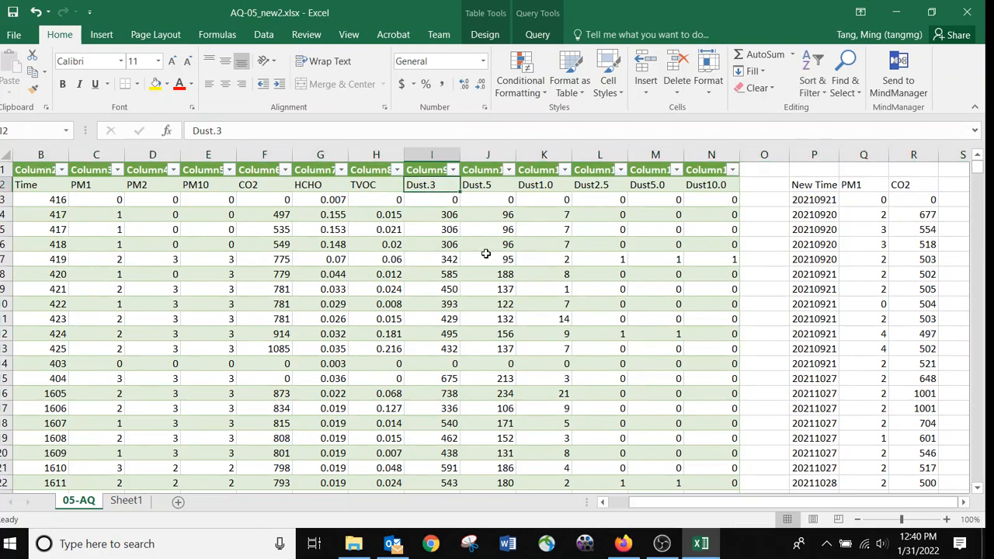
left_click(482, 189)
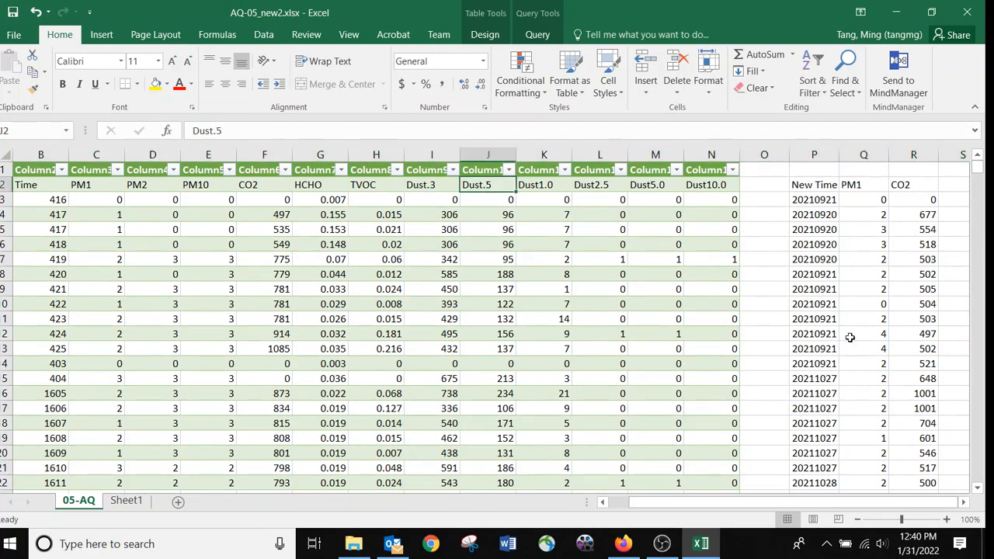
double_click(959, 184)
type("Dus")
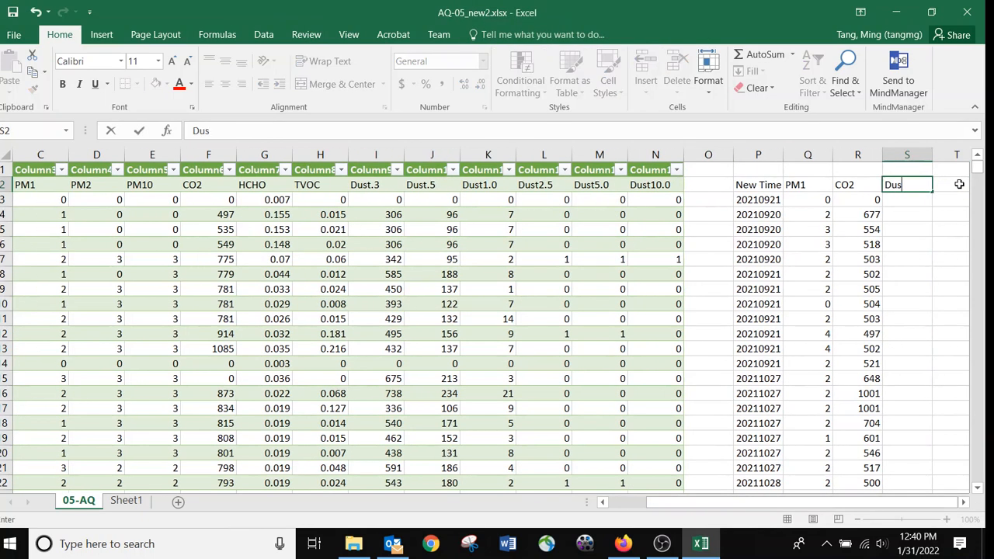
type("t.5")
key("Return")
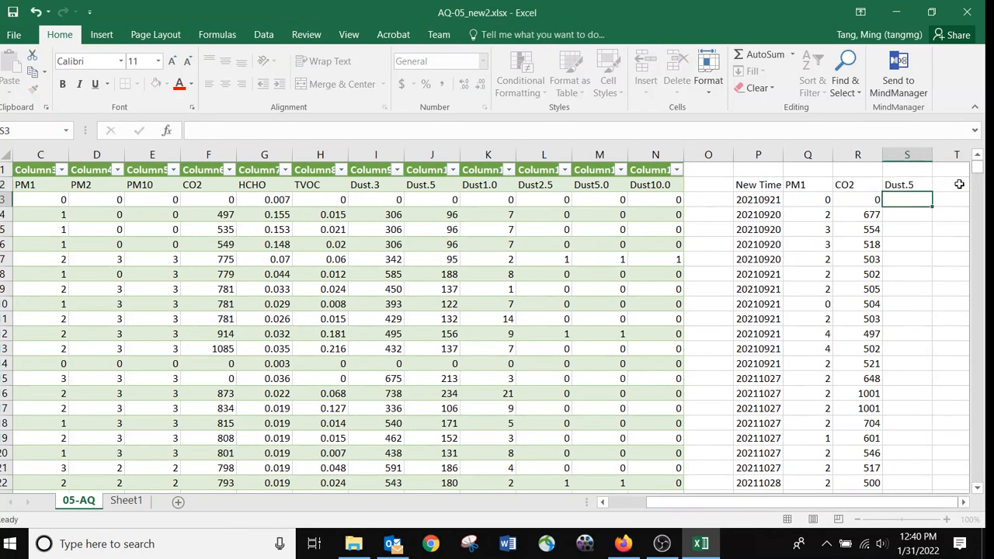
Copy the OFFSET formula from R3 into S3 under the Dust.5 heading
left_click(877, 200)
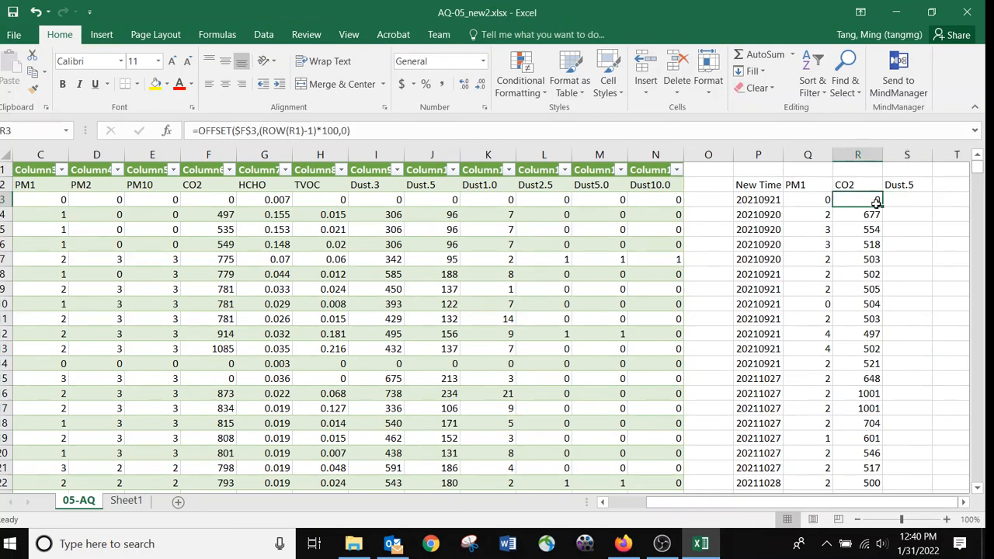
key("ctrl+c")
left_click(905, 200)
key("ctrl+v")
left_click(903, 224)
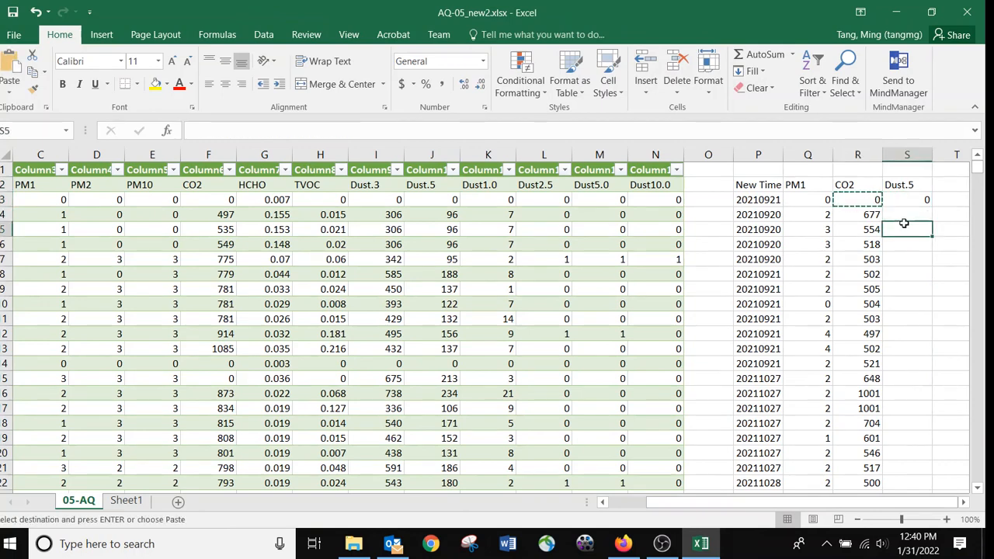
left_click(921, 200)
key("Escape")
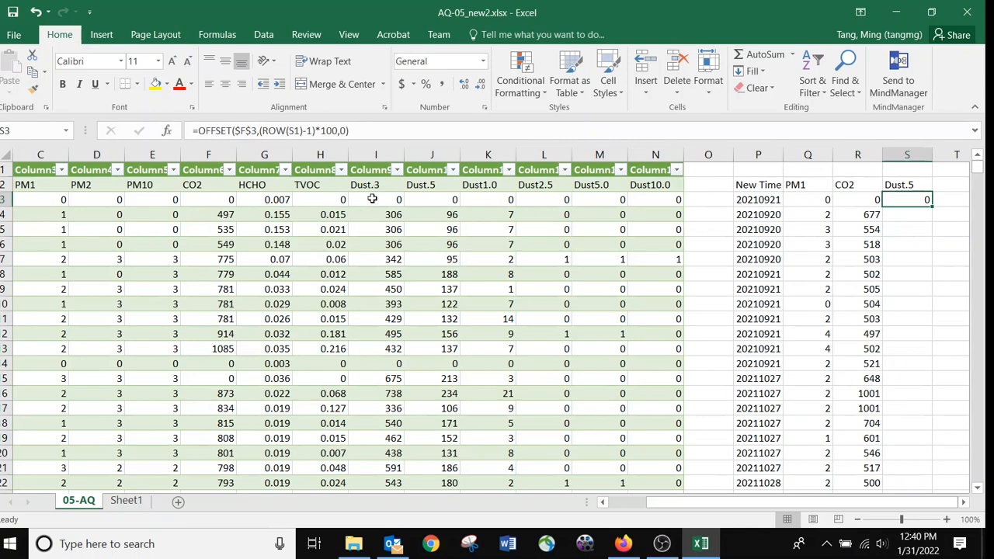
Change the reference in S3's OFFSET formula to $J$3 so it samples the Dust.5 source column
left_click(243, 130)
key("BackSpace")
type("J")
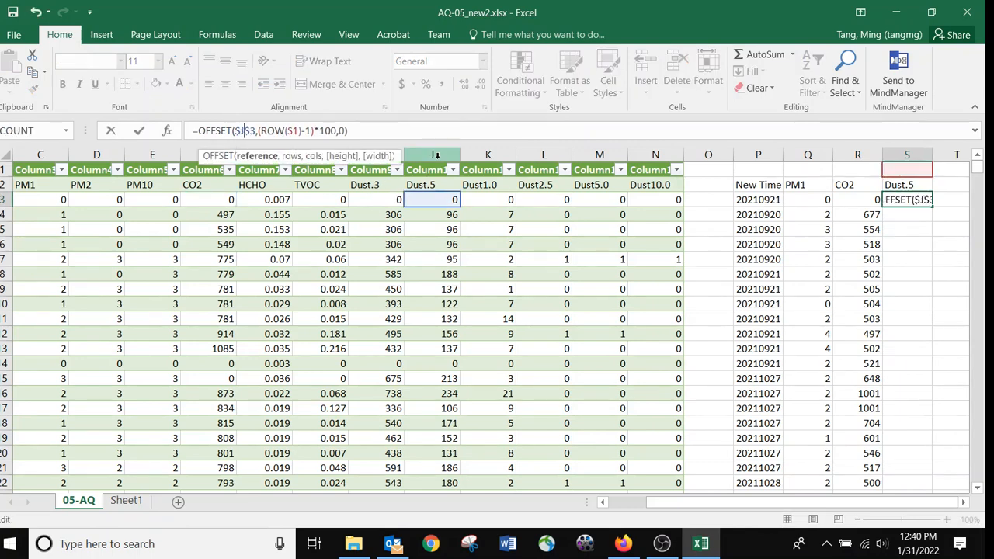
key("Return")
Copy the S3 formula down the Dust.5 column from S4 to S26
left_click(903, 202)
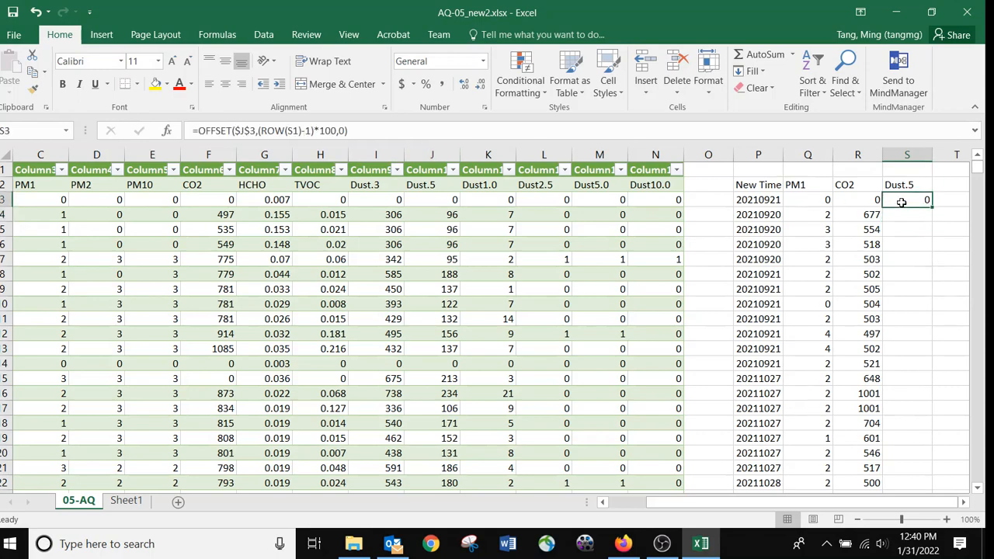
key("ctrl+c")
left_click_drag(919, 215, 912, 466)
key("ctrl+v")
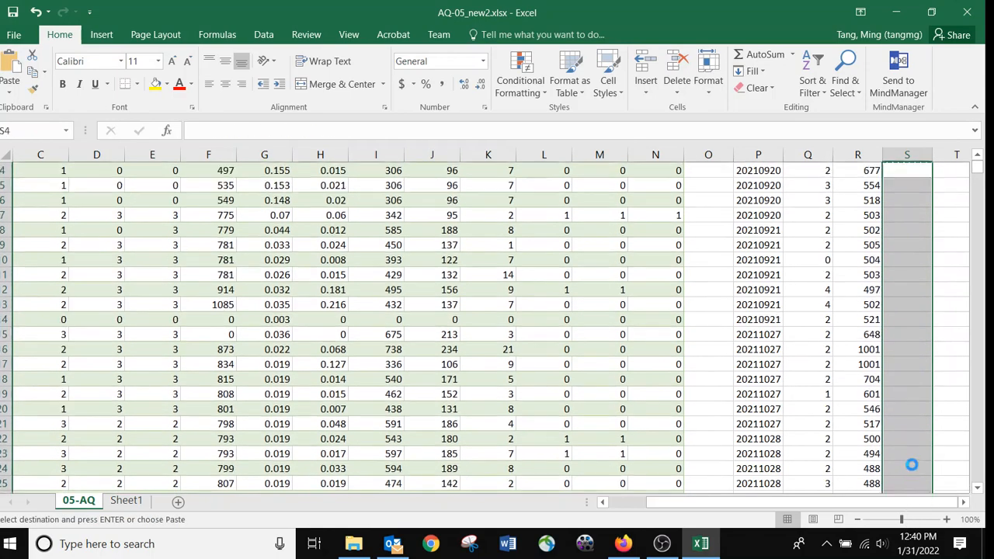
scroll(912, 466, "up", 1)
left_click(949, 403)
key("Escape")
Review the four sampled columns and compare their row 4 values with source rows 102 and 103
scroll(637, 317, "right", 3)
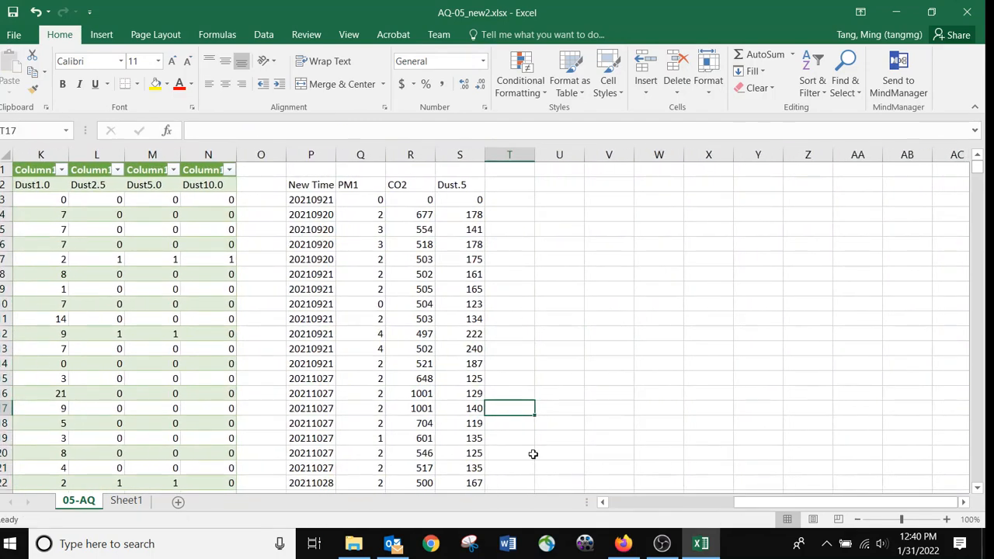
left_click_drag(822, 505, 769, 513)
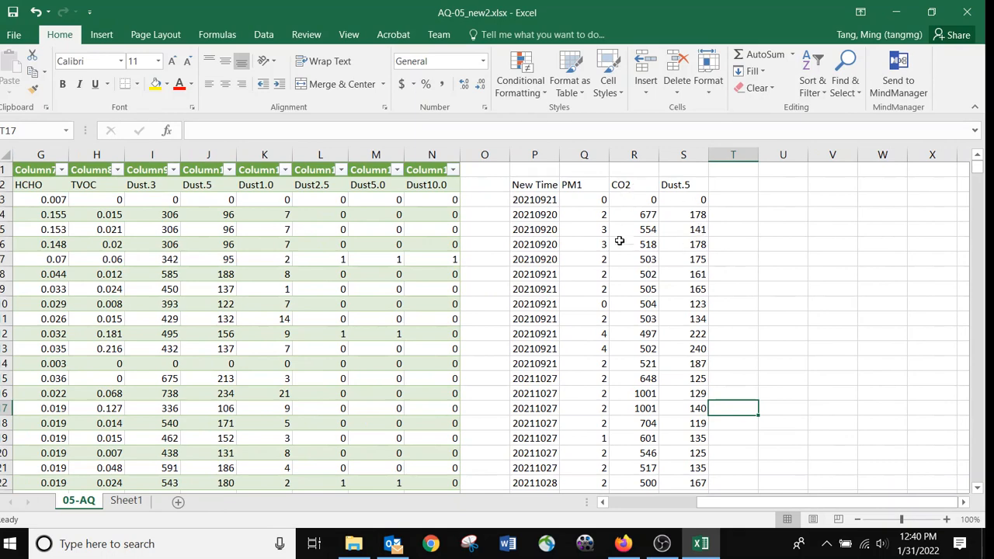
left_click_drag(514, 189, 670, 449)
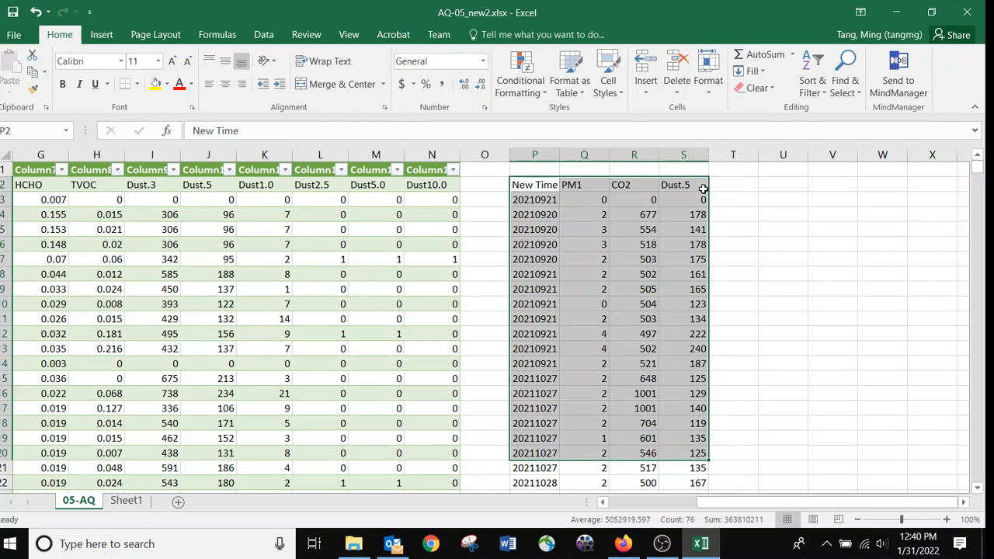
scroll(317, 358, "down", 8)
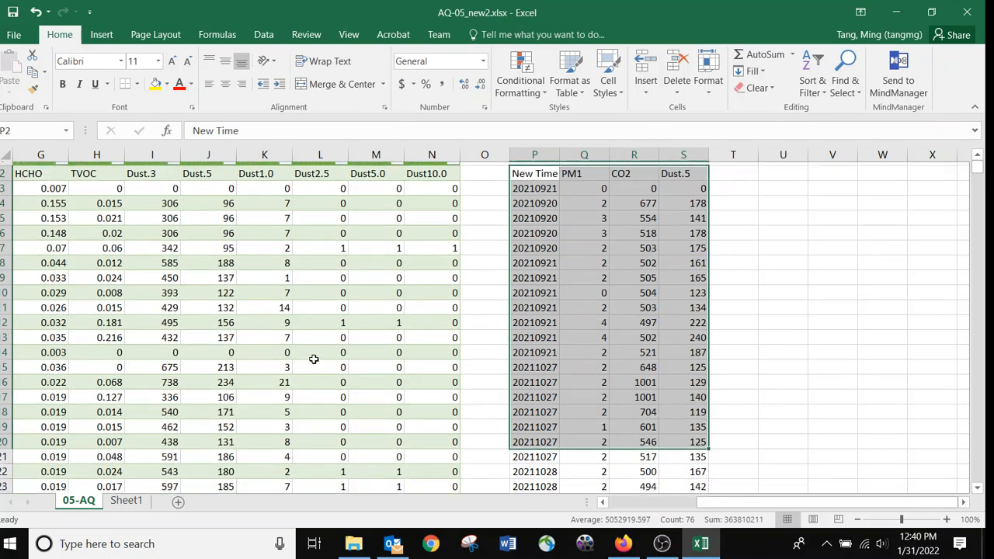
scroll(317, 358, "down", 8)
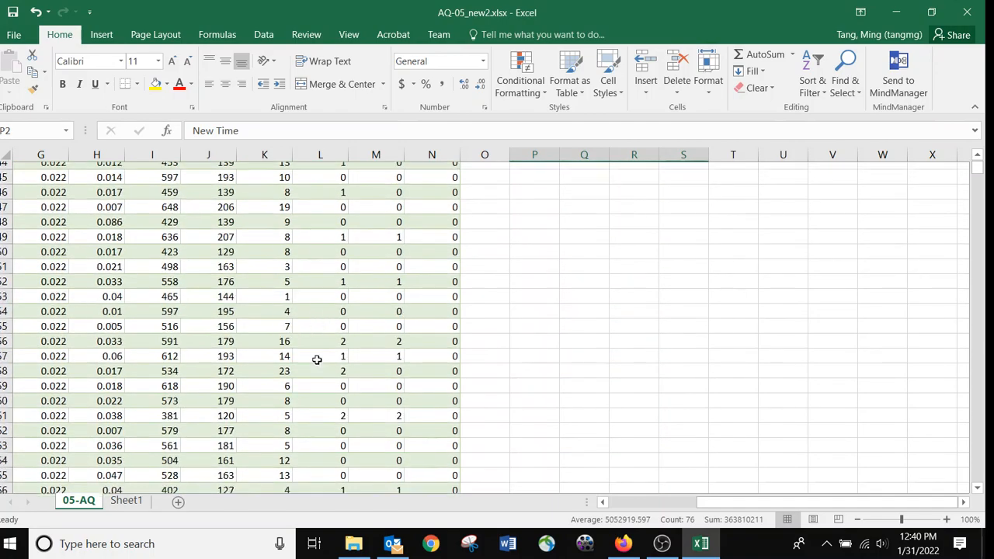
scroll(316, 363, "up", 16)
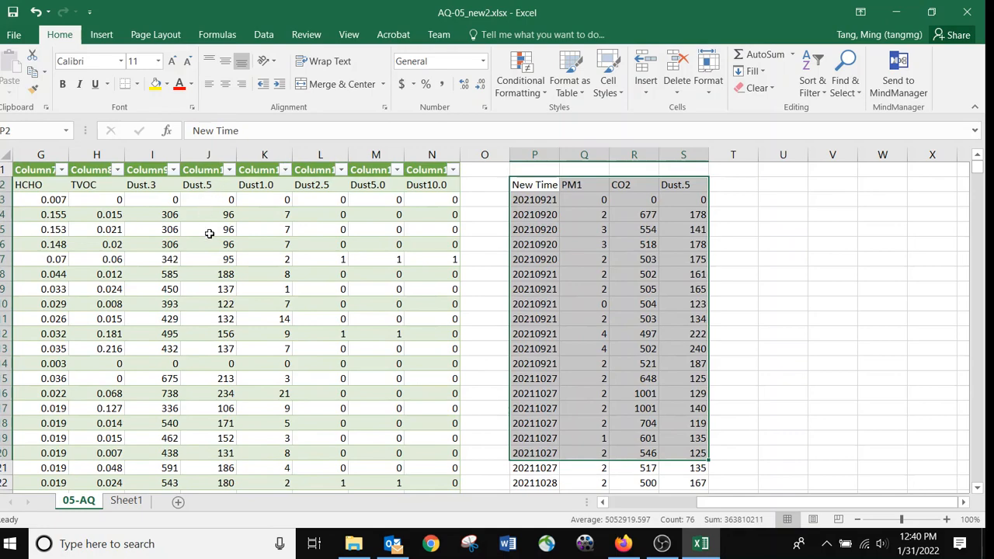
scroll(206, 340, "down", 3)
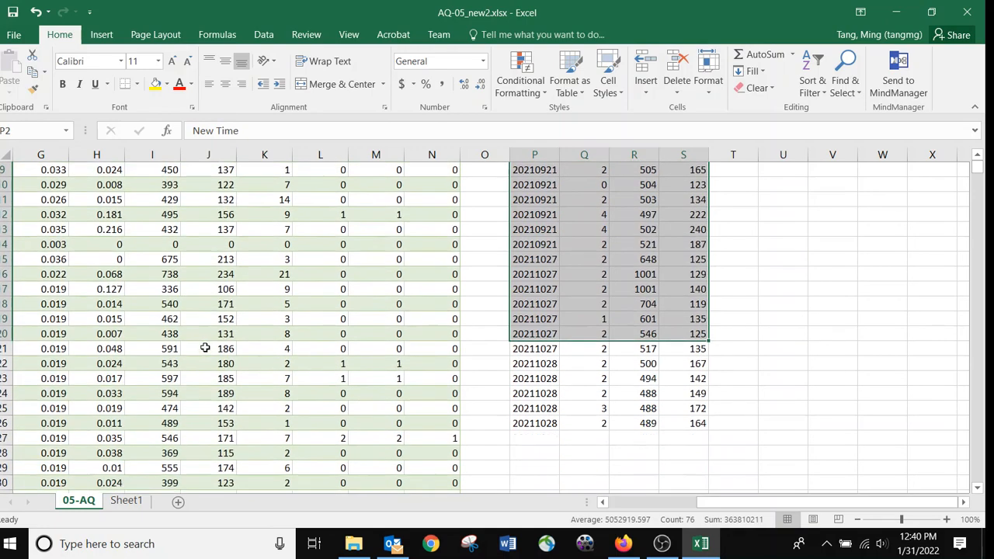
scroll(199, 373, "down", 10)
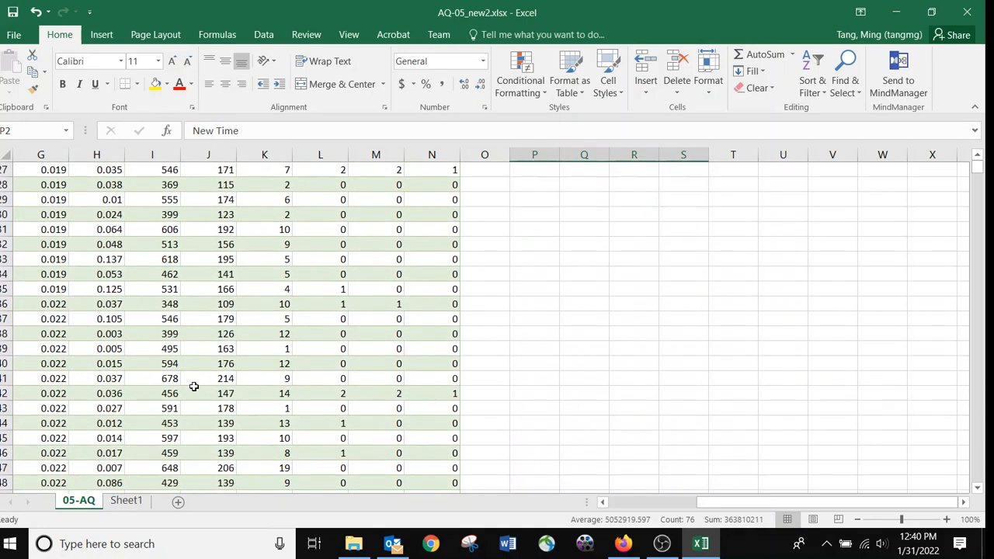
scroll(194, 387, "down", 20)
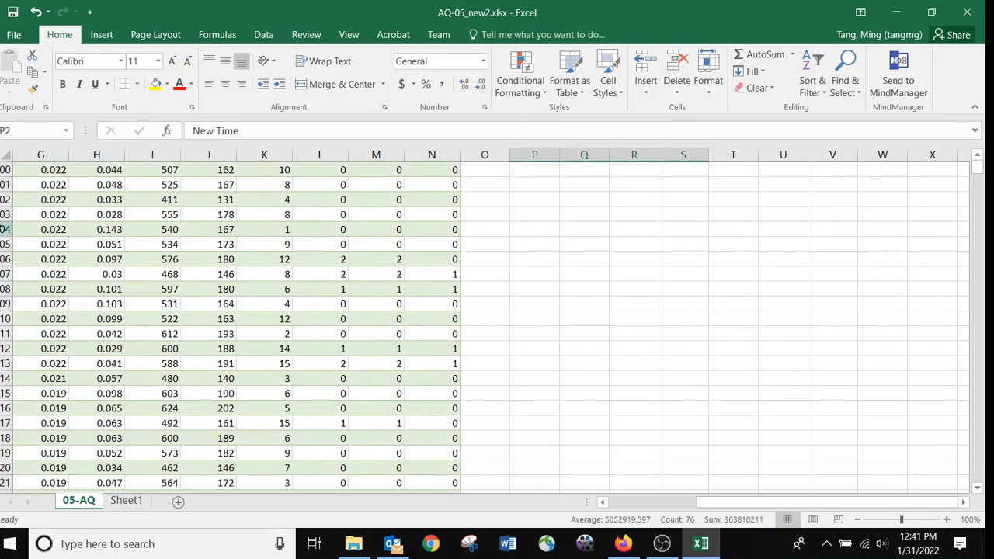
left_click(4, 199)
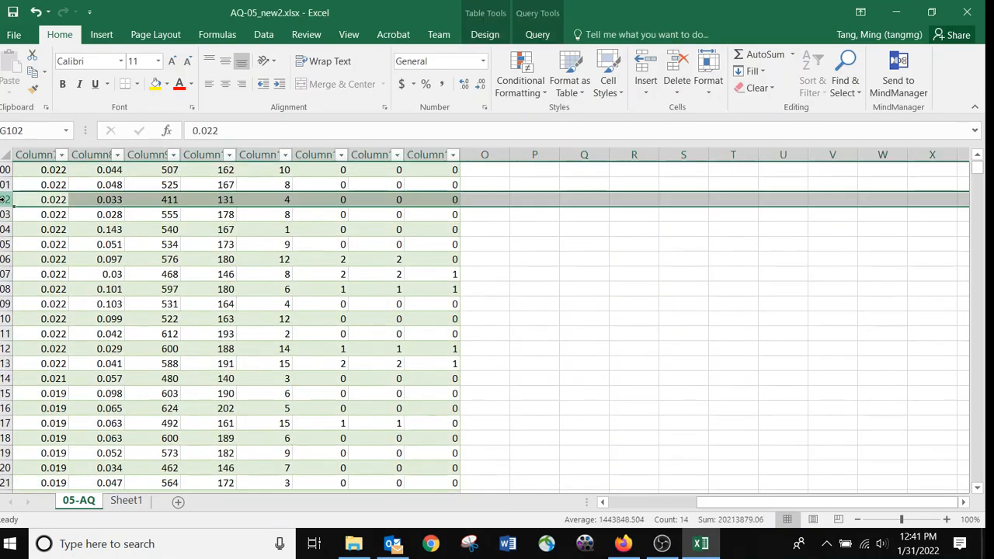
left_click(4, 214)
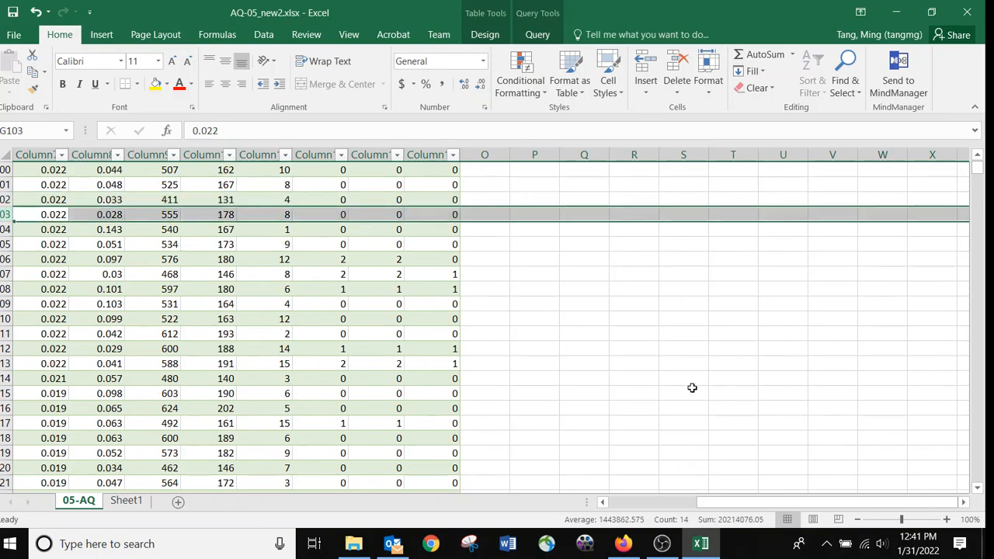
scroll(692, 387, "up", 20)
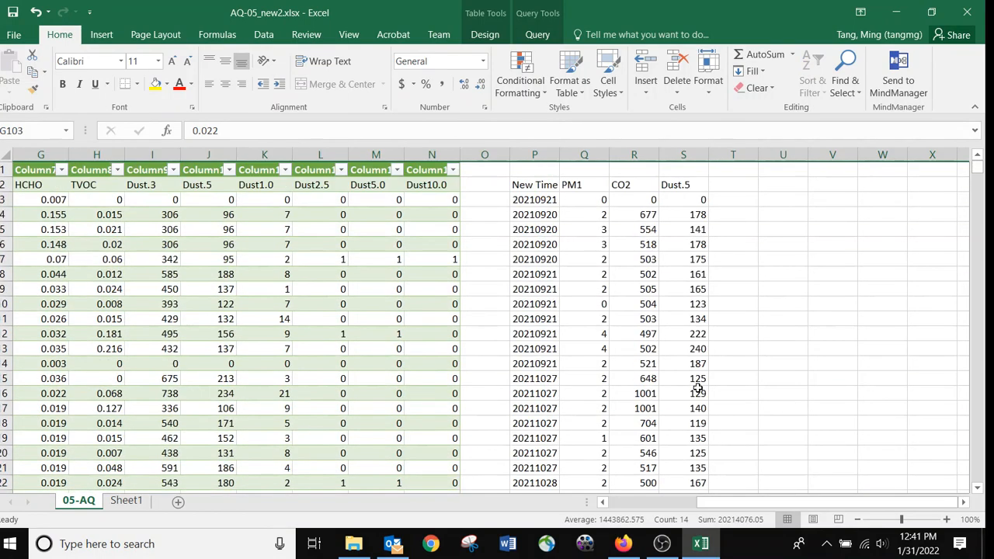
scroll(698, 387, "down", 20)
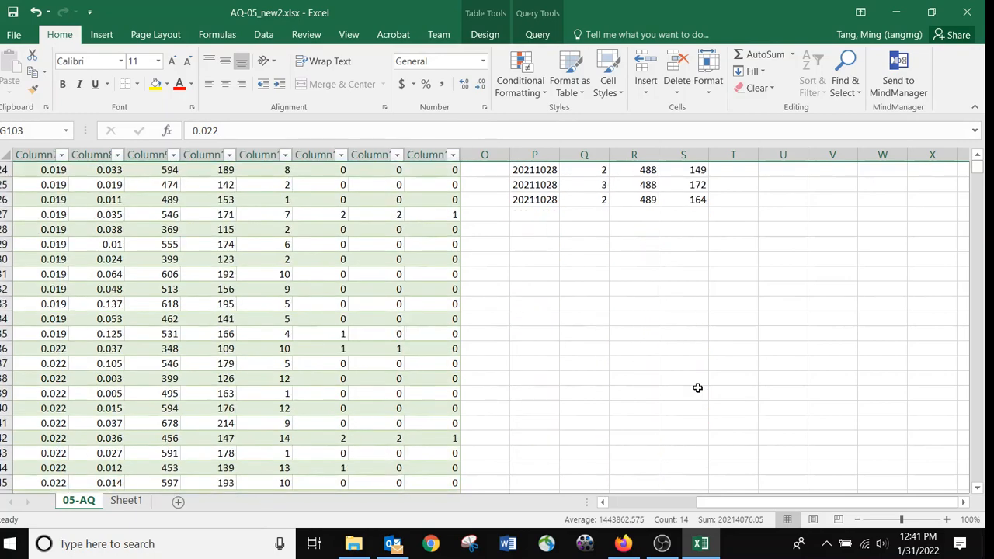
scroll(698, 387, "down", 3)
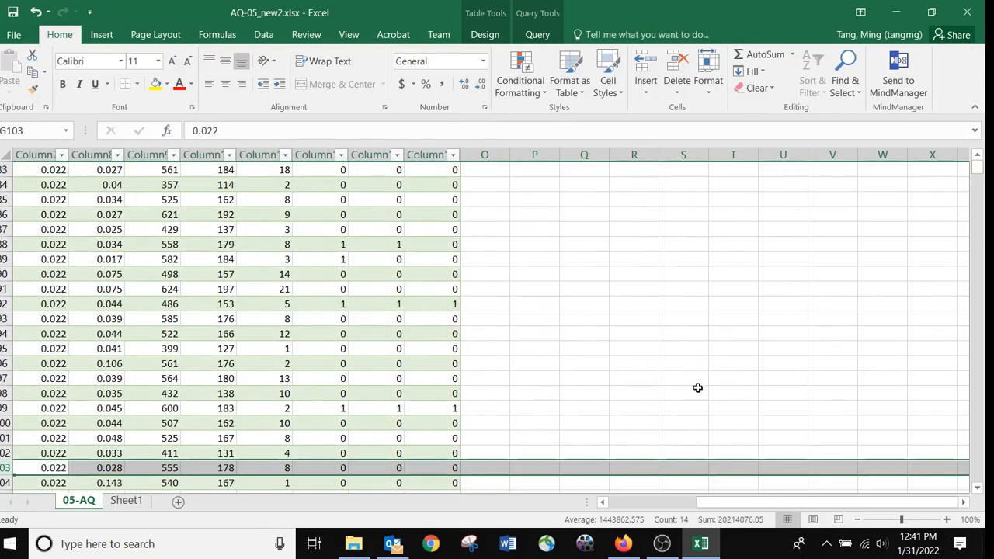
scroll(697, 387, "down", 1)
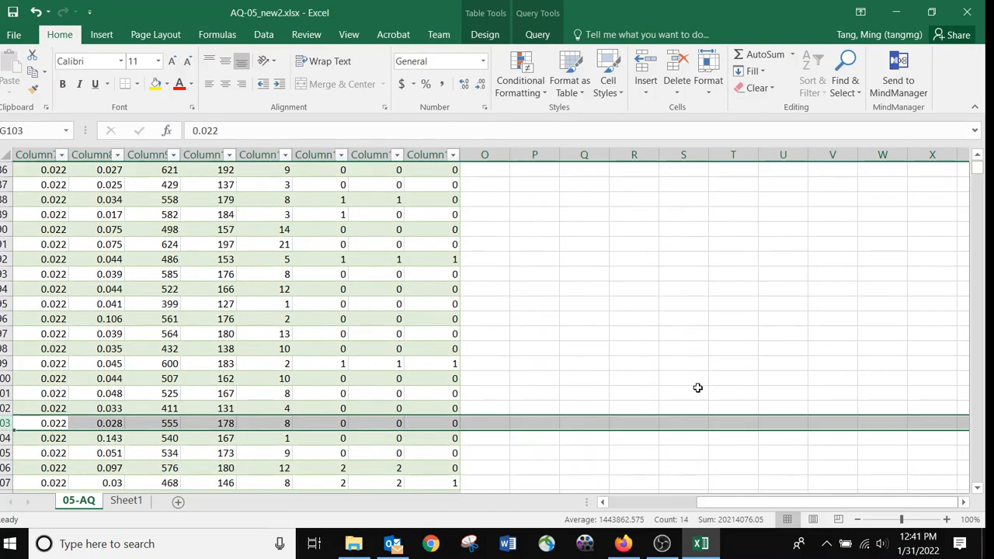
left_click_drag(761, 506, 730, 509)
scroll(719, 329, "up", 20)
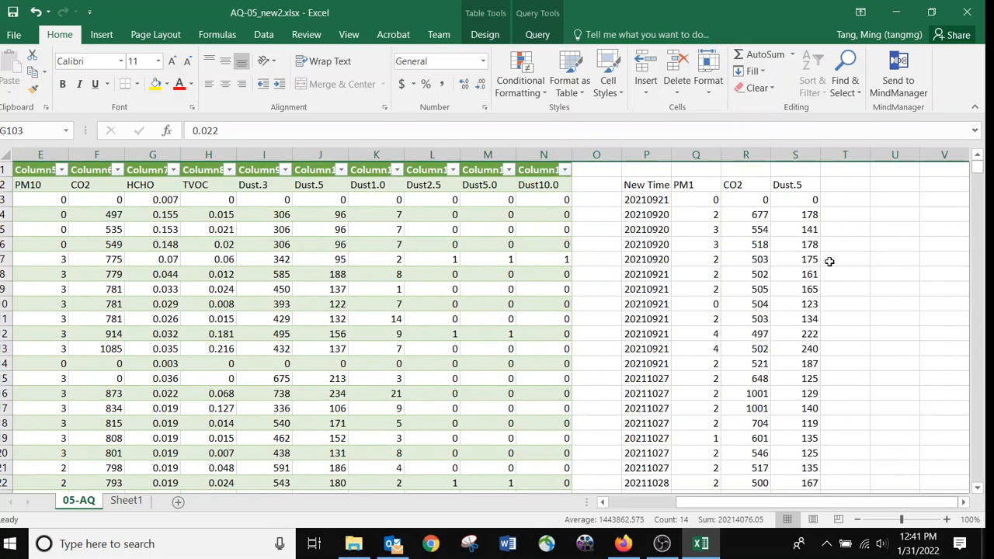
Save the workbook and make the New Time, PM1, CO2 and Dust.5 headings in P2:S2 bold
left_click(14, 11)
left_click_drag(629, 187, 788, 184)
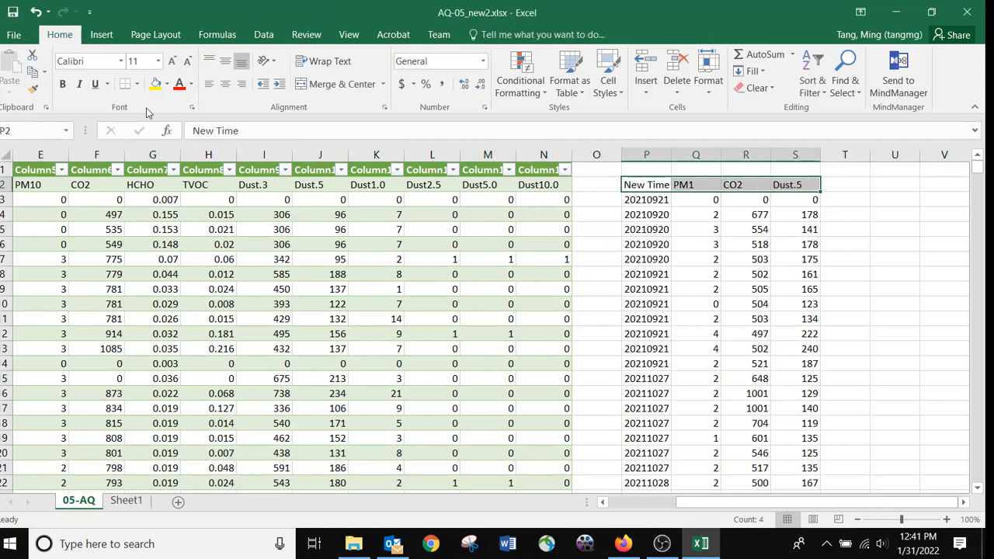
left_click(62, 84)
left_click(744, 272)
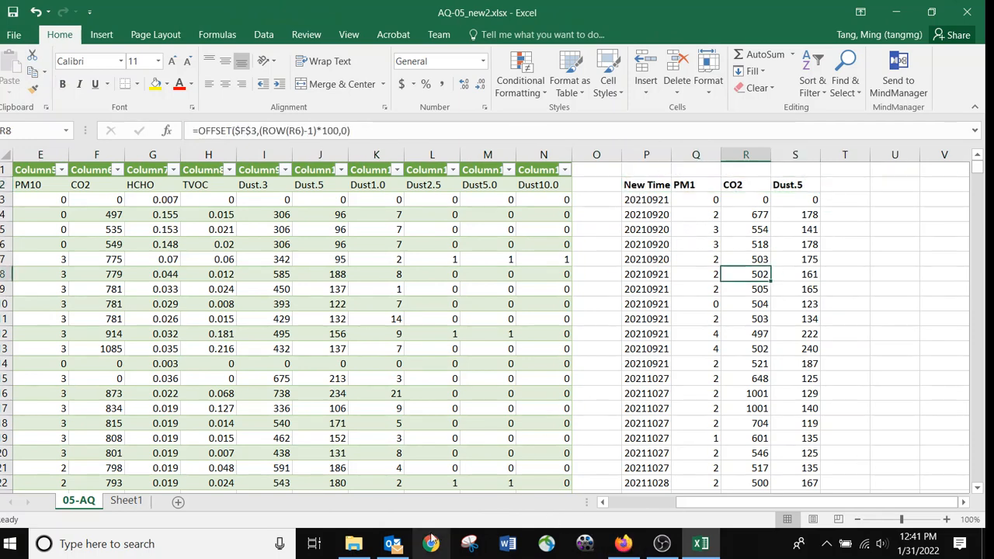
Switch to Firefox with the Exceljet article on copying a value from every nth row
left_click(624, 544)
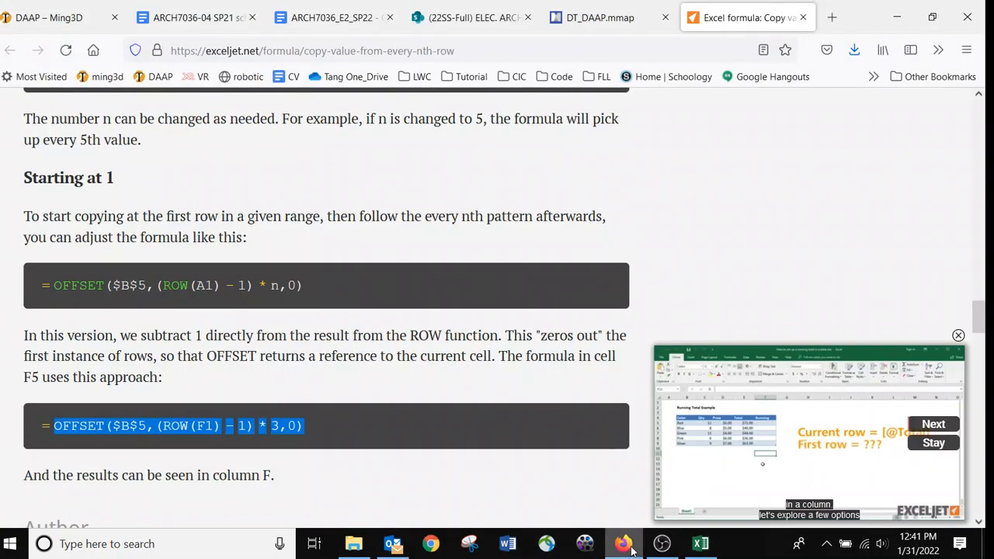
Open the digitaltwin Drive folder through the google sheet link in item 5 of the ARCH7036_E2_SP22 document
left_click(320, 18)
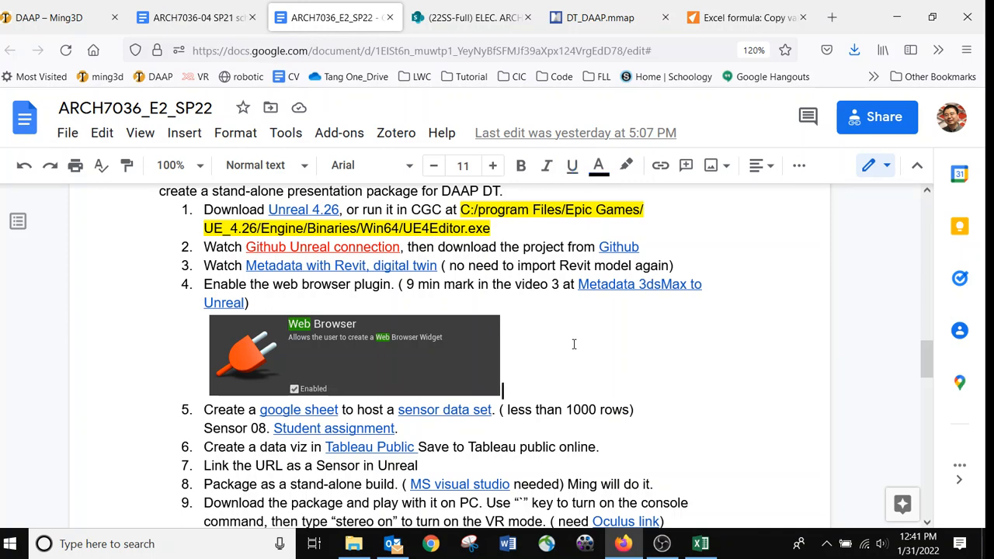
scroll(574, 345, "down", 1)
left_click(293, 380)
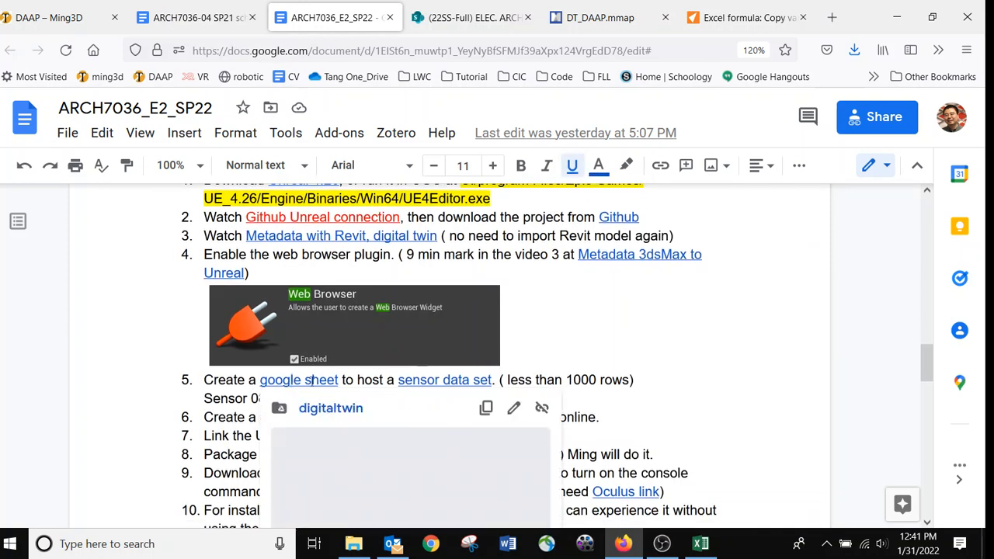
left_click(334, 409)
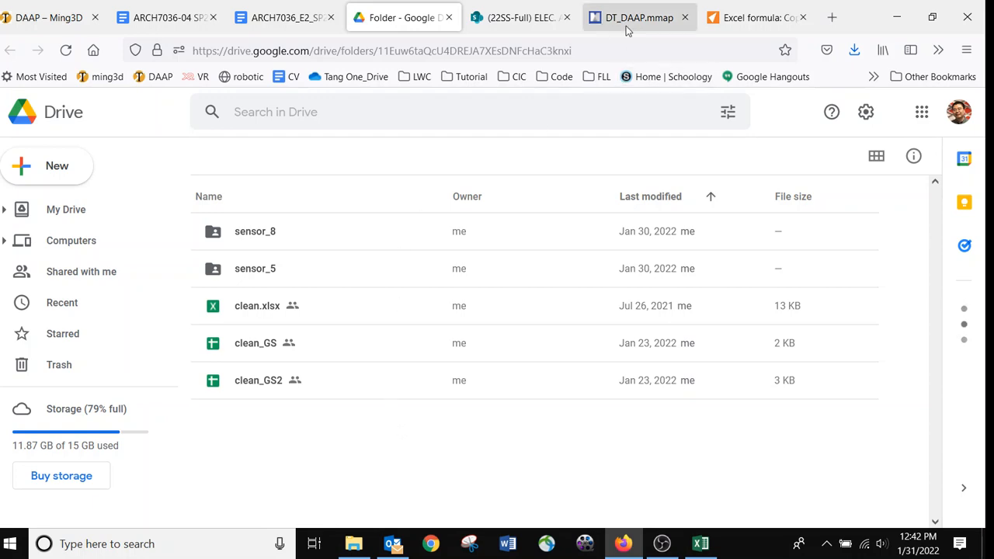
Reload the digitaltwin folder page and open its sensor_5 subfolder
left_click(505, 22)
left_click(417, 23)
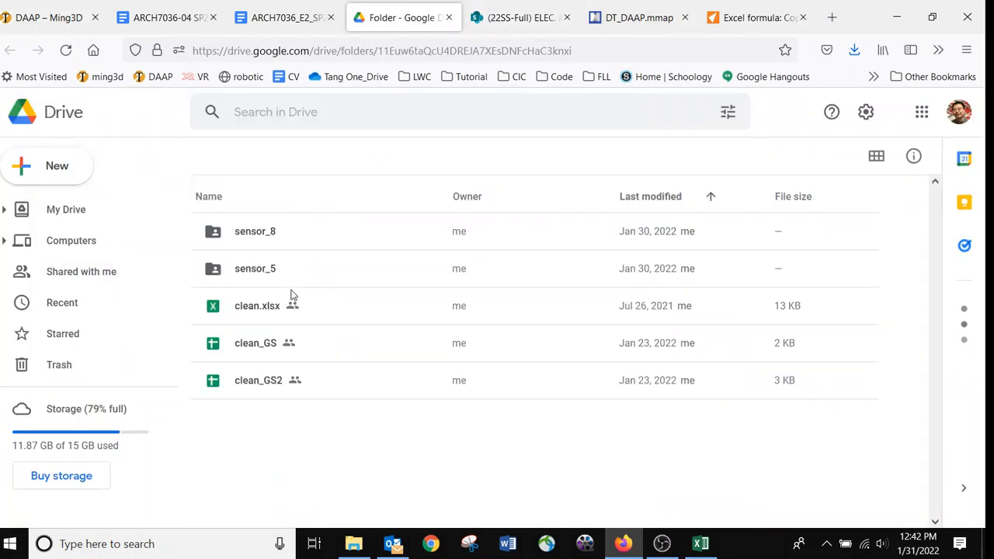
left_click(51, 166)
left_click(330, 239)
left_click(456, 51)
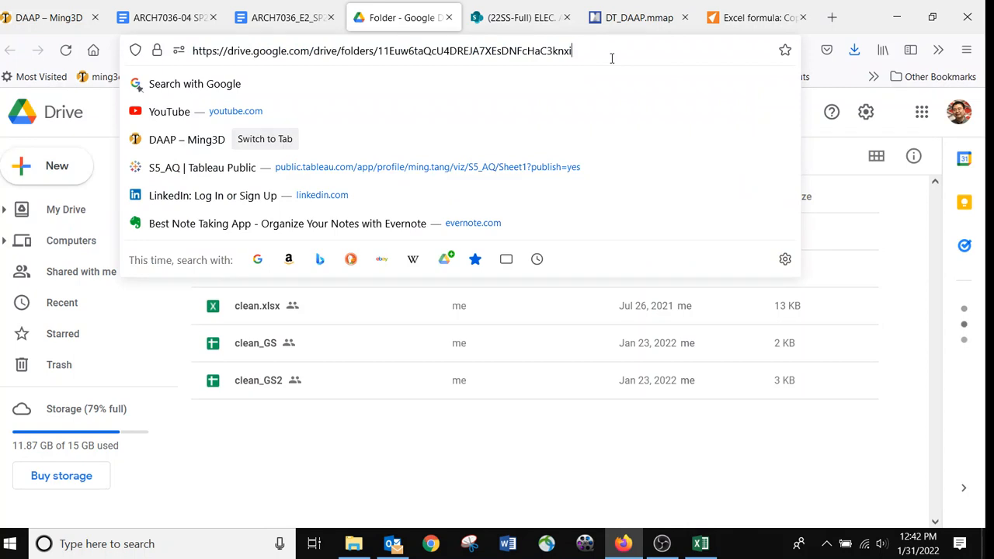
key("Return")
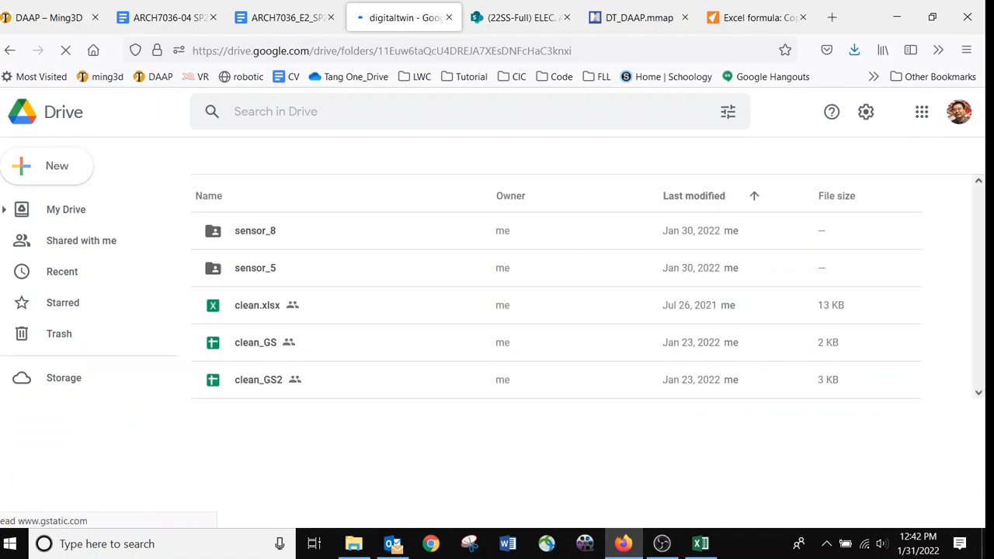
double_click(256, 272)
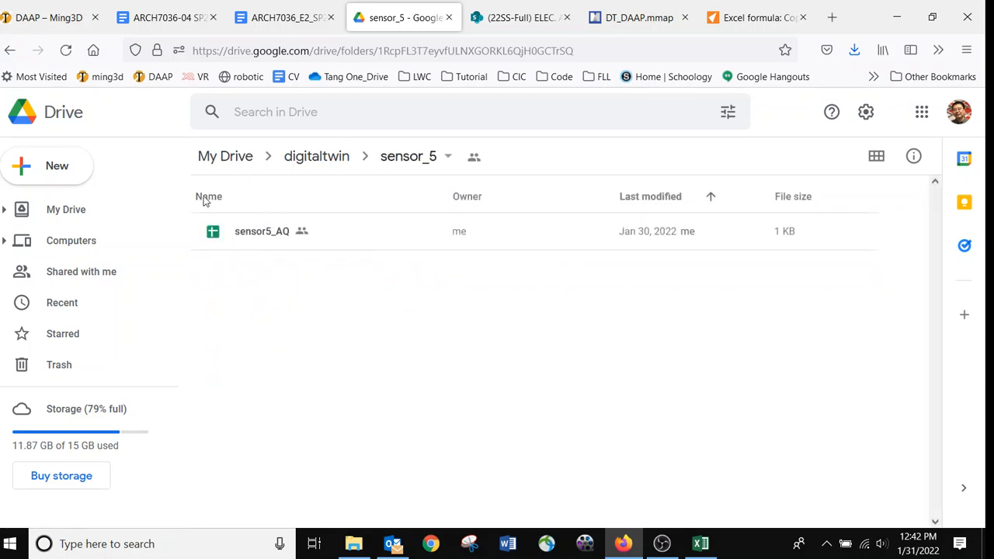
Create a new Google Sheets spreadsheet in the sensor_5 folder, sharing it with the same people as the folder
left_click(64, 177)
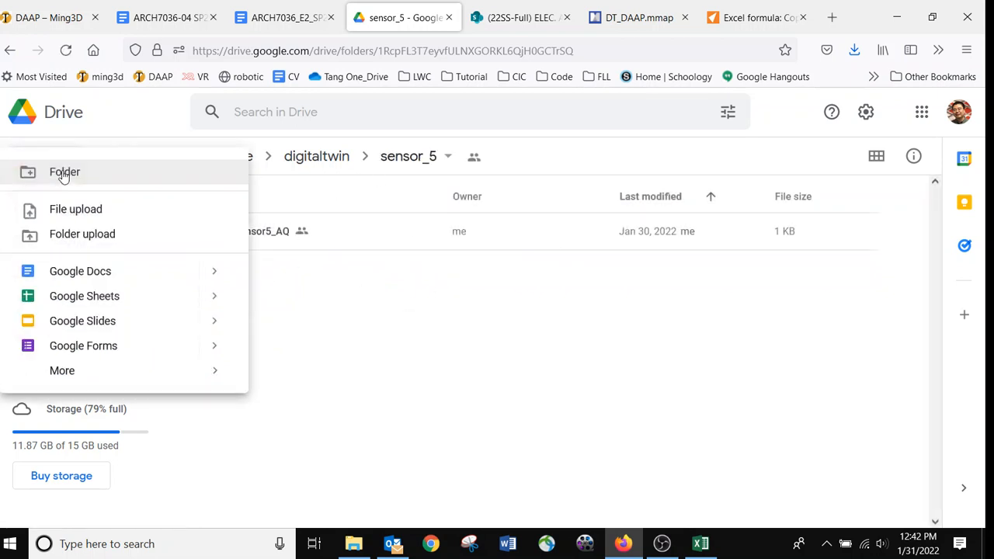
left_click(103, 299)
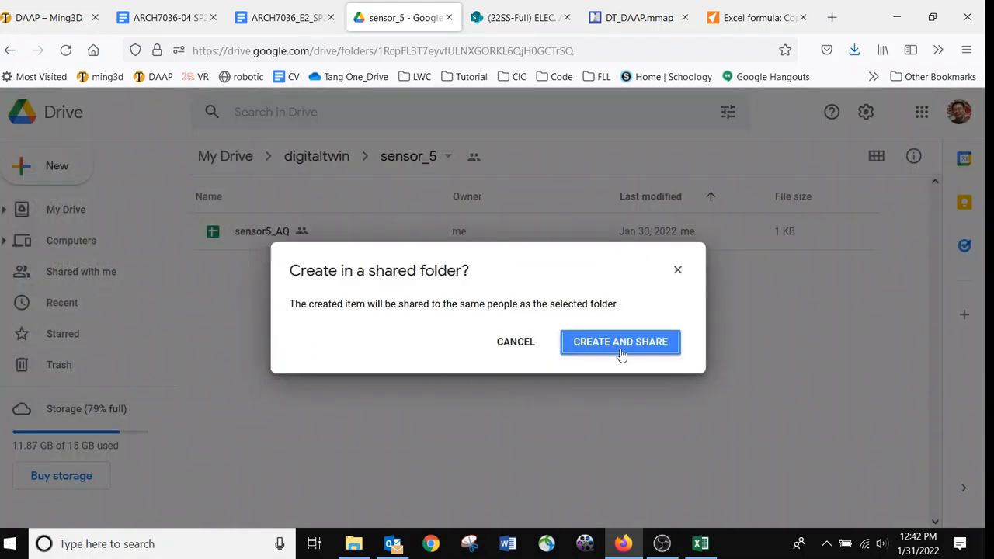
left_click(631, 351)
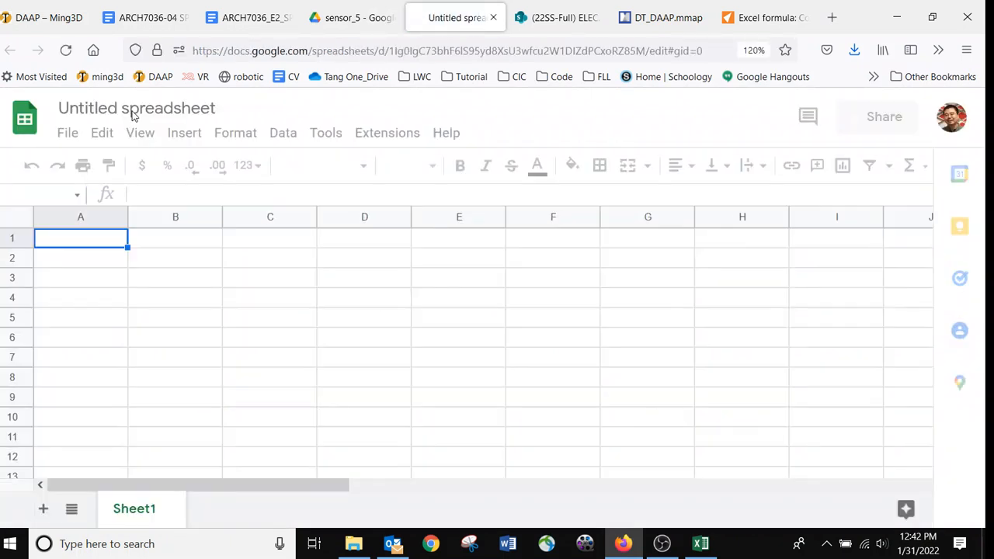
Rename the new spreadsheet as sensor5_AQ2
left_click(183, 108)
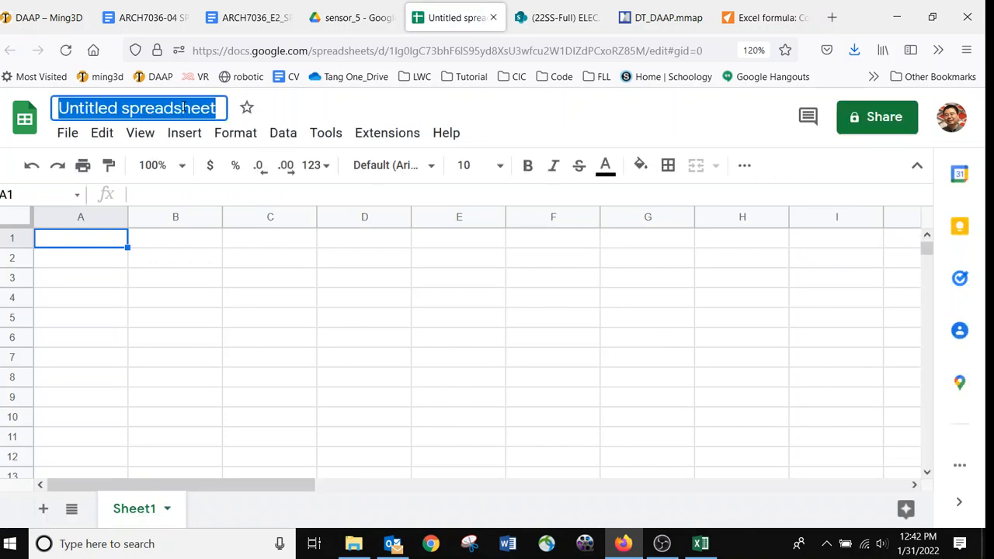
type("sens")
key("BackSpace")
key("BackSpace")
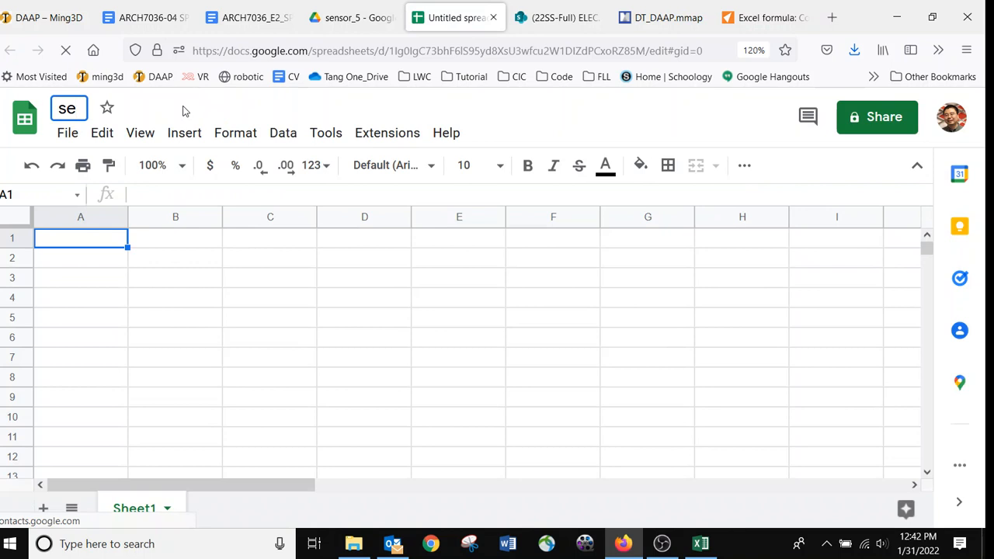
type("nsor5_AW")
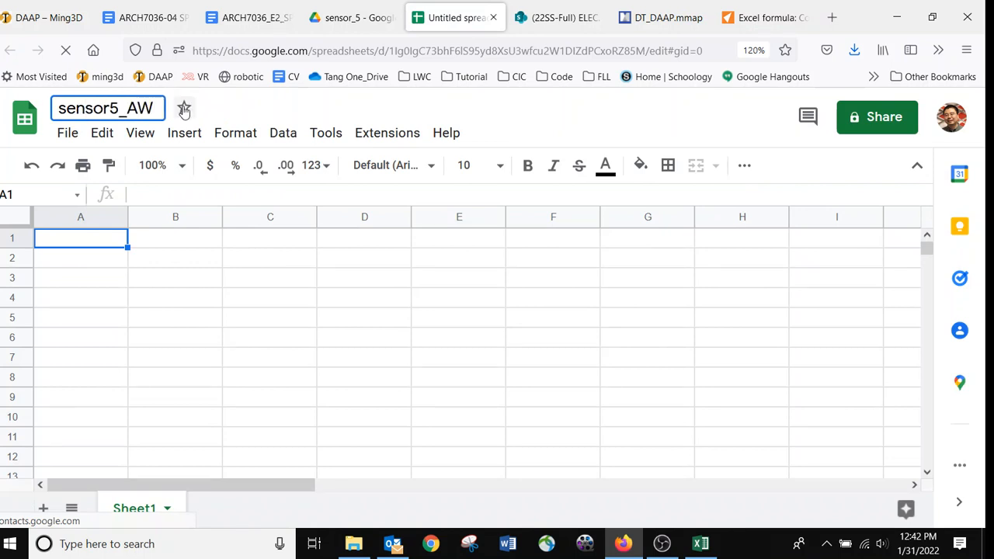
key("BackSpace")
type("Q2")
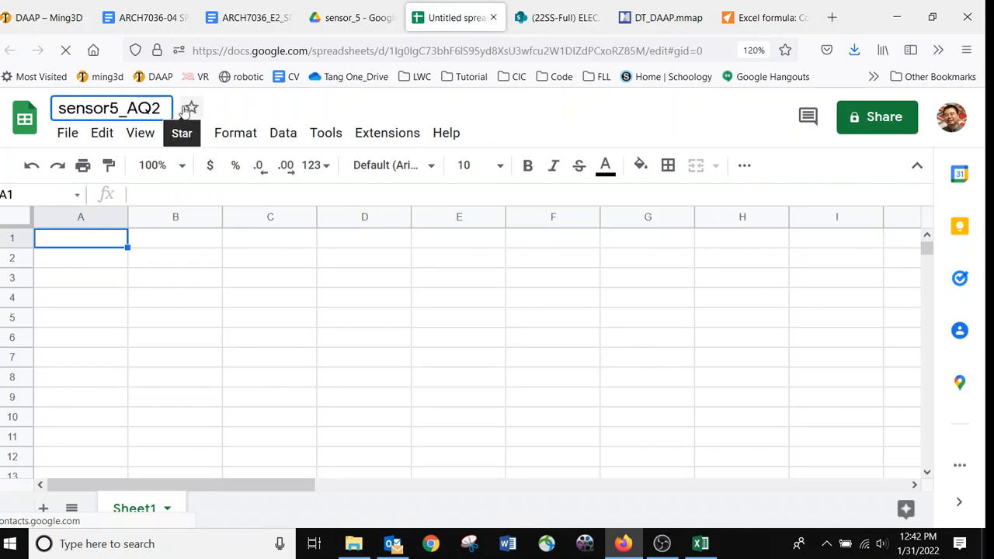
key("Return")
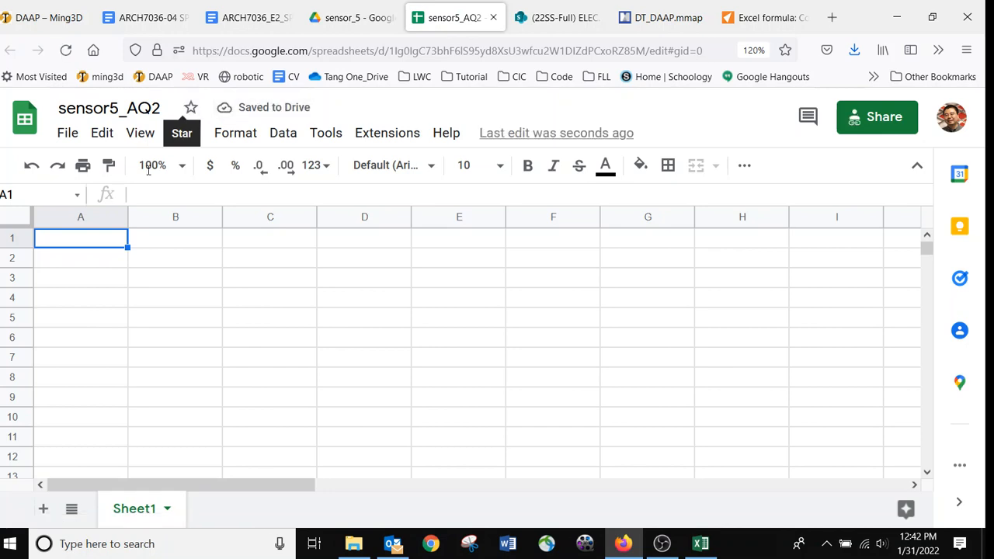
Switch to Excel and copy the New Time, PM1, CO2 and Dust.5 table, cells P2:S26, from AQ-05_new2.xlsx
left_click(701, 544)
left_click(637, 184)
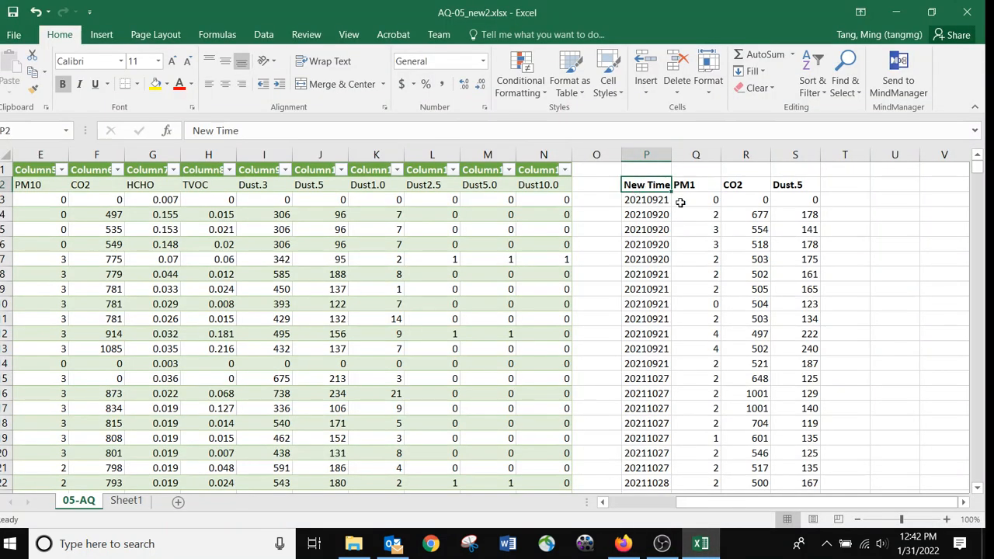
scroll(741, 344, "down", 5)
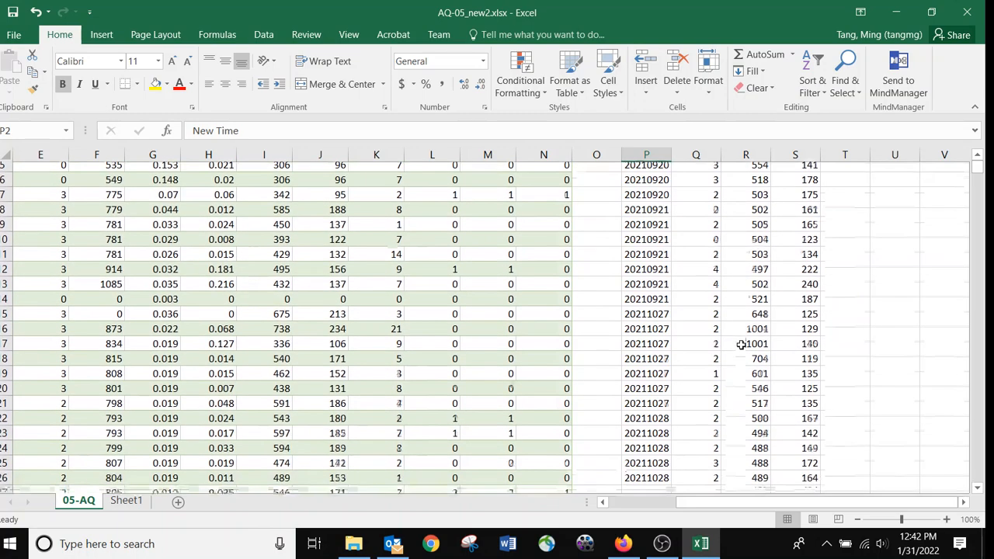
left_click(814, 321, "shift")
scroll(759, 349, "up", 5)
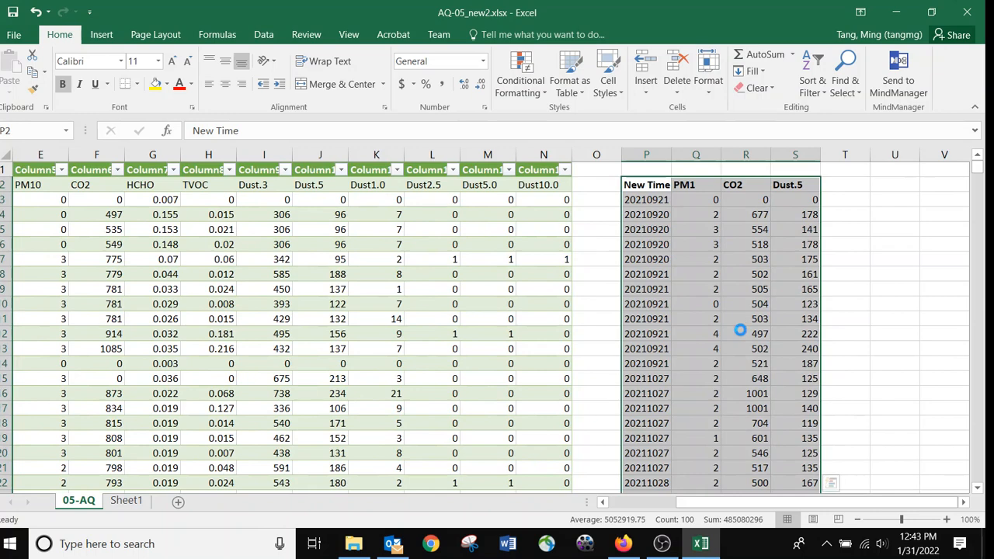
key("ctrl+c")
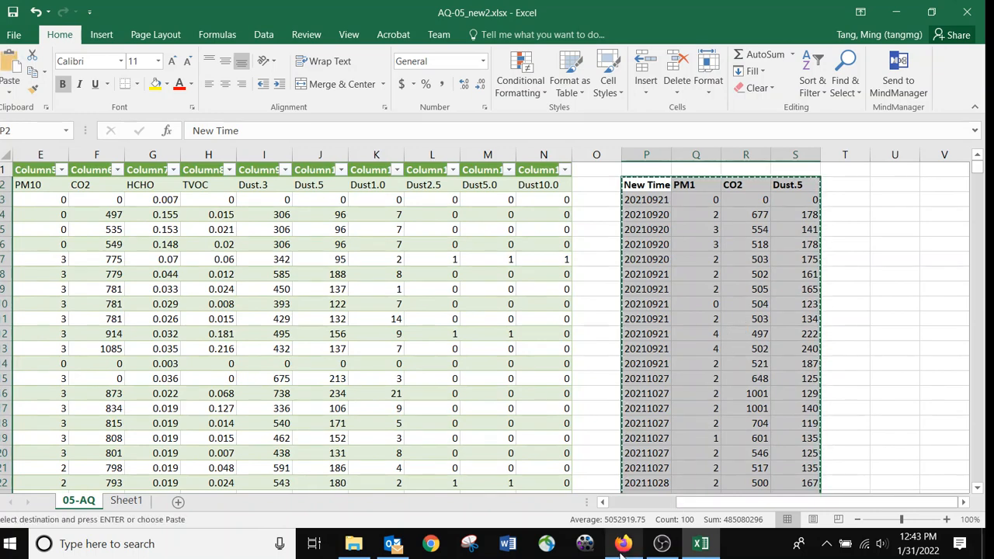
Switch to Firefox, paste the copied table into sensor5_AQ2 starting at cell A1, and check its headers and rows
left_click(623, 543)
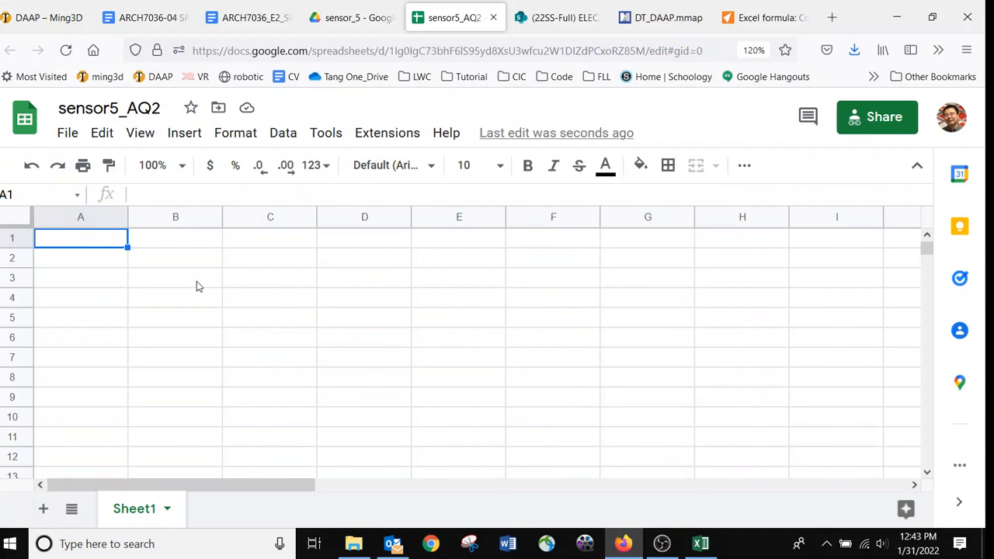
key("ctrl+v")
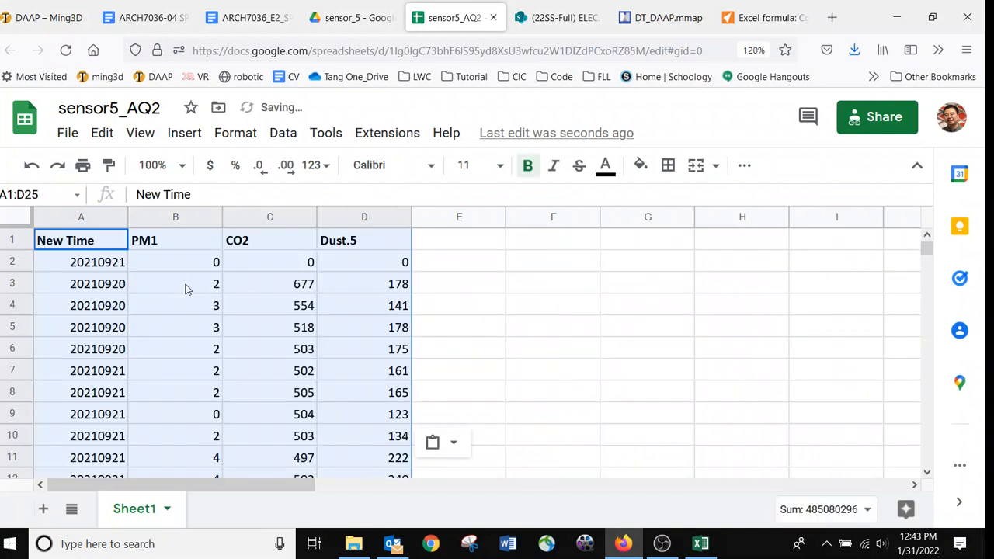
left_click(491, 312)
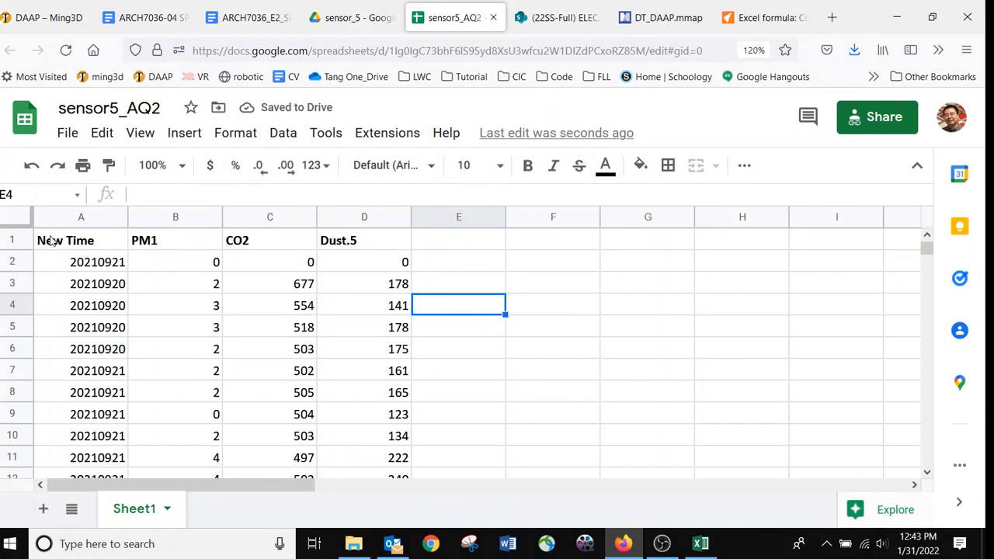
left_click(53, 241)
left_click(210, 244)
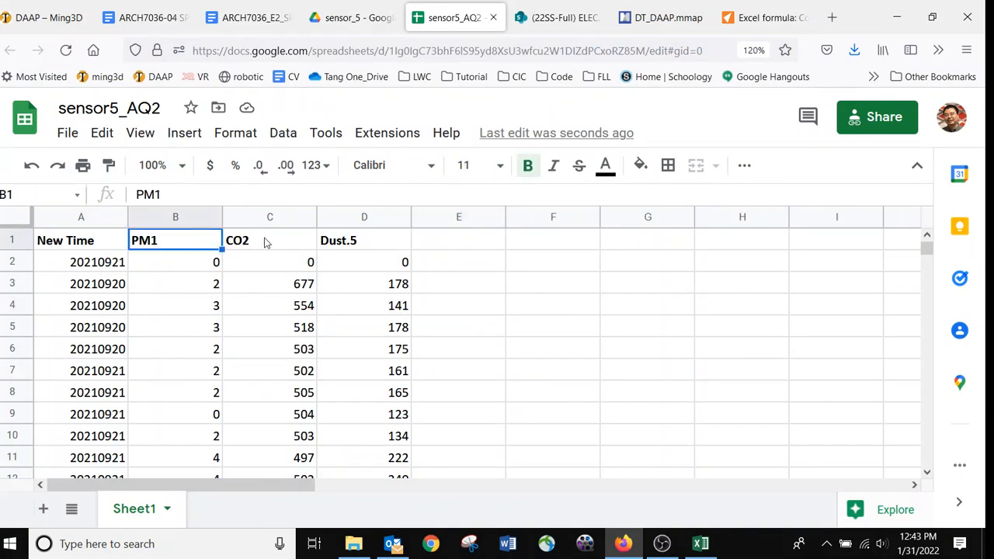
left_click(282, 243)
left_click(366, 244)
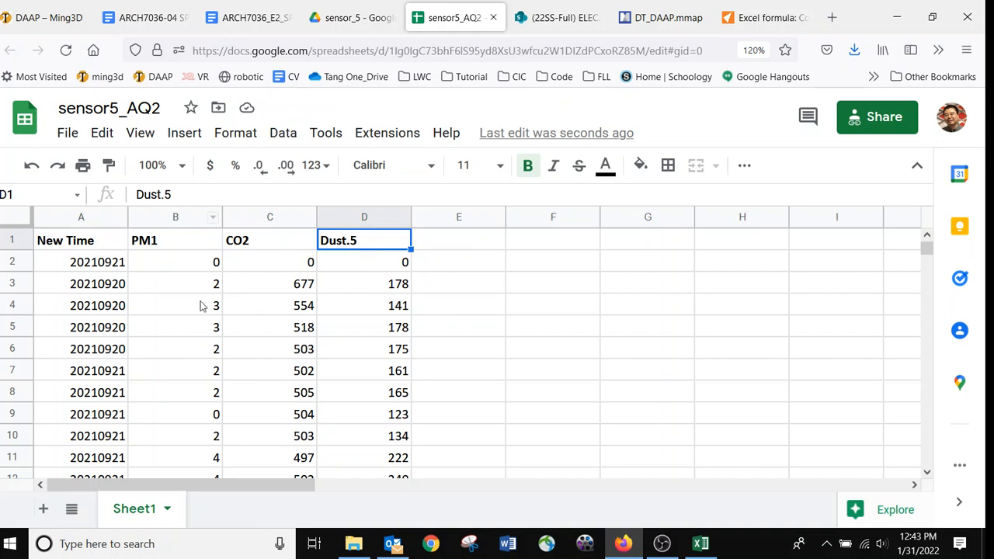
scroll(278, 328, "down", 2)
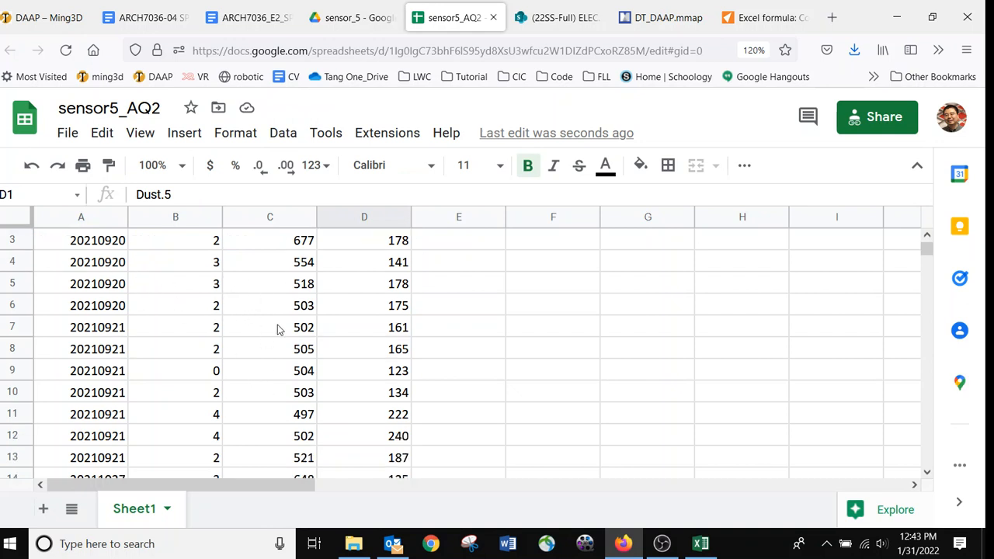
scroll(278, 330, "up", 2)
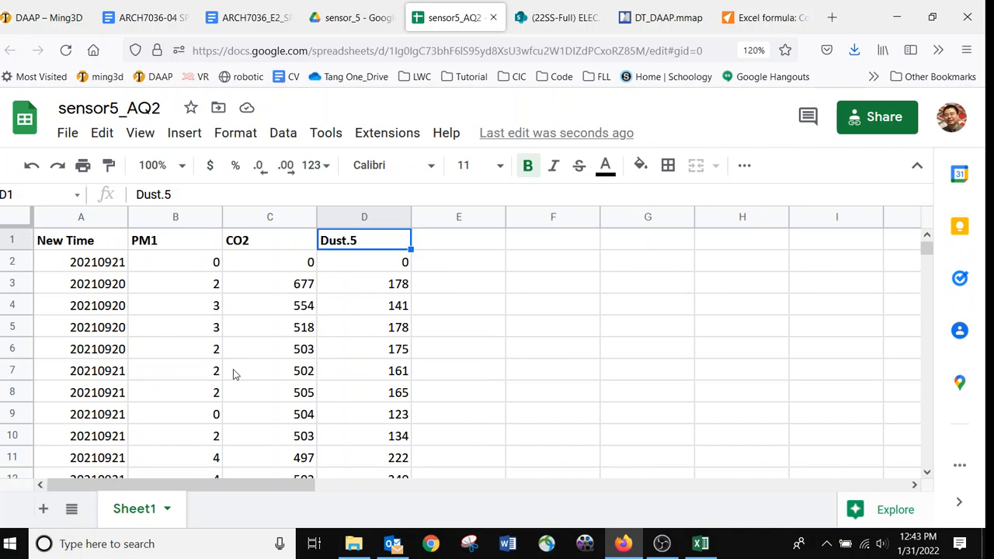
Delete row 2, the zero-value record directly below the headers, and review the remaining data
left_click(13, 261)
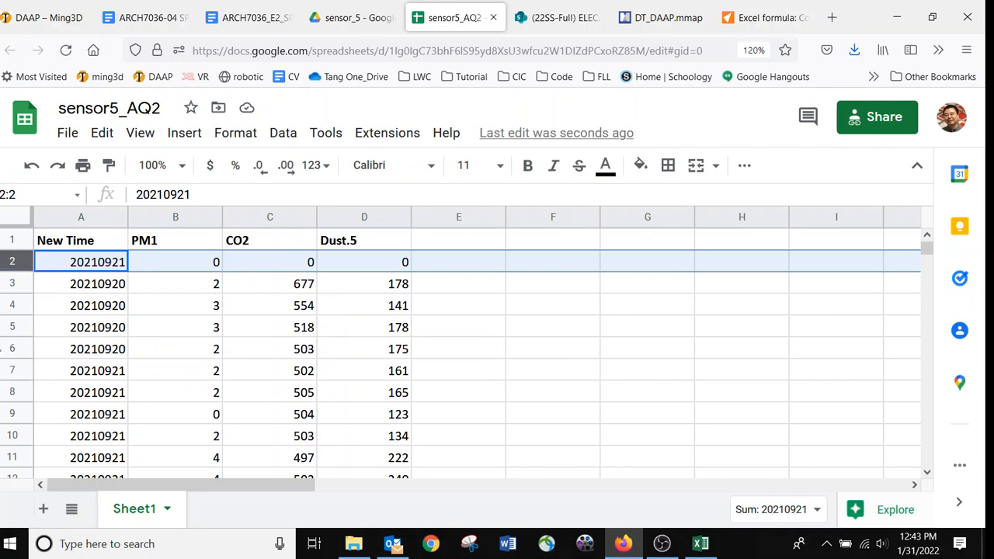
right_click(8, 261)
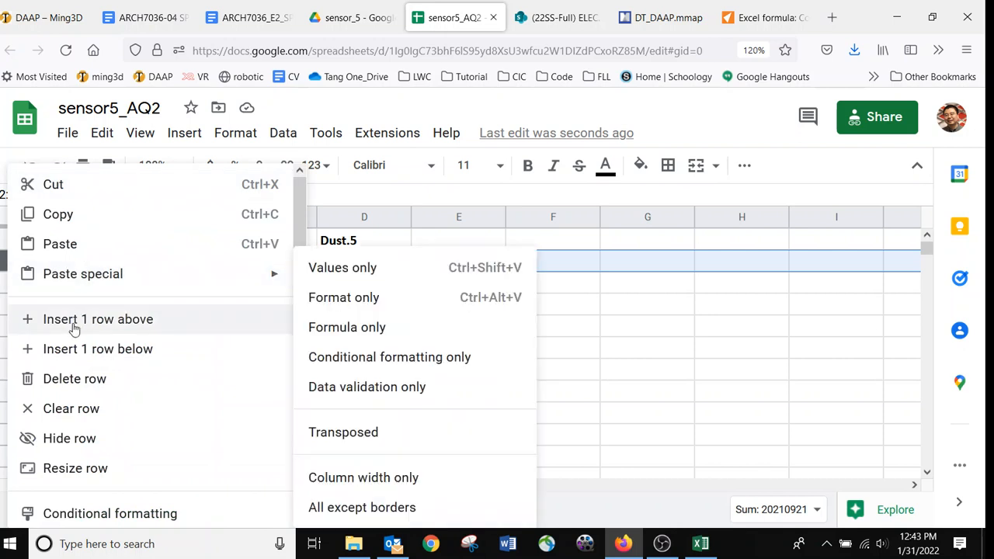
left_click(72, 381)
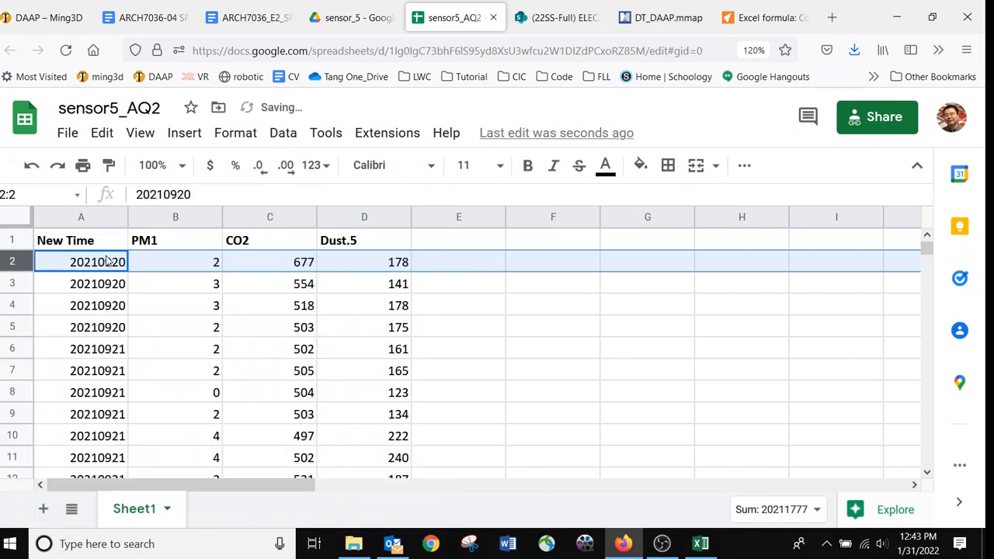
scroll(307, 336, "down", 7)
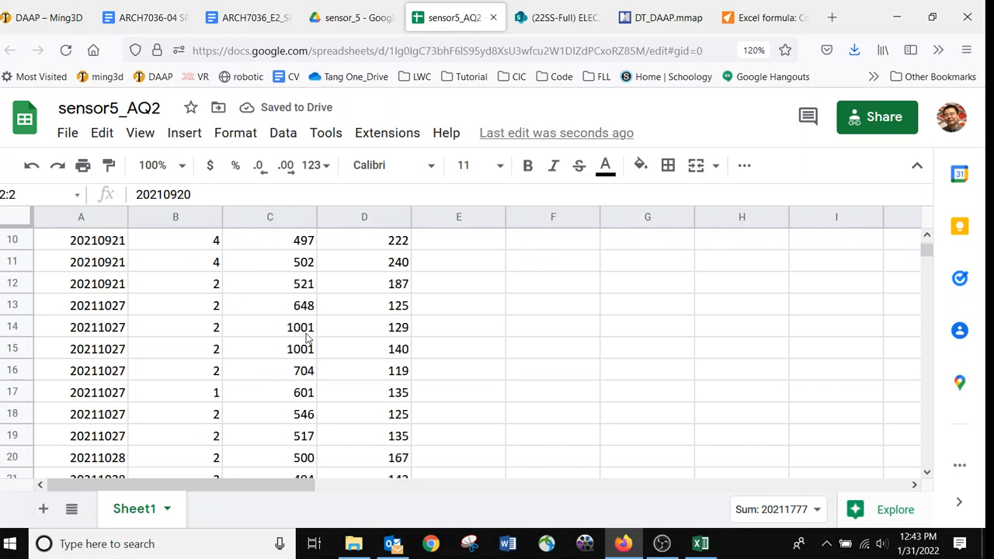
scroll(304, 344, "up", 1)
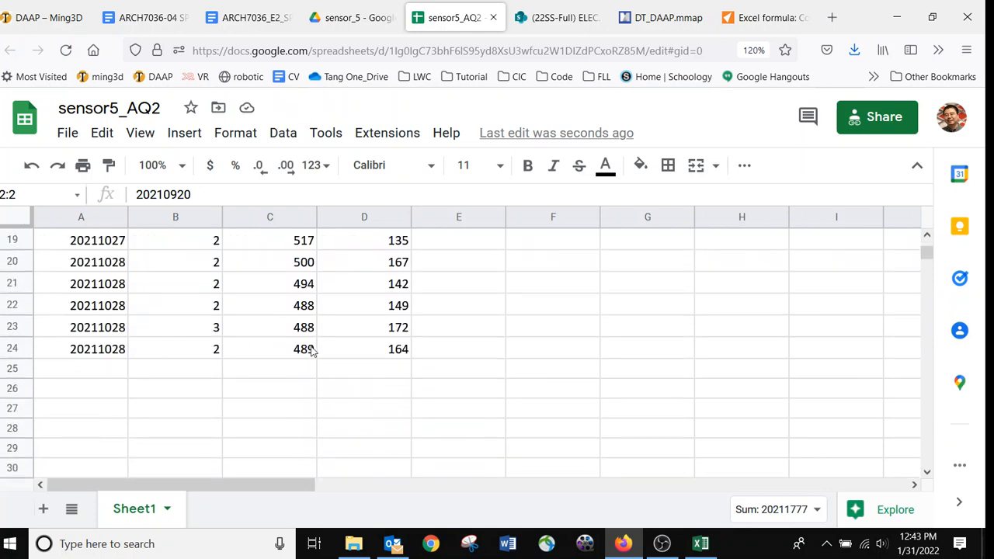
scroll(311, 351, "up", 6)
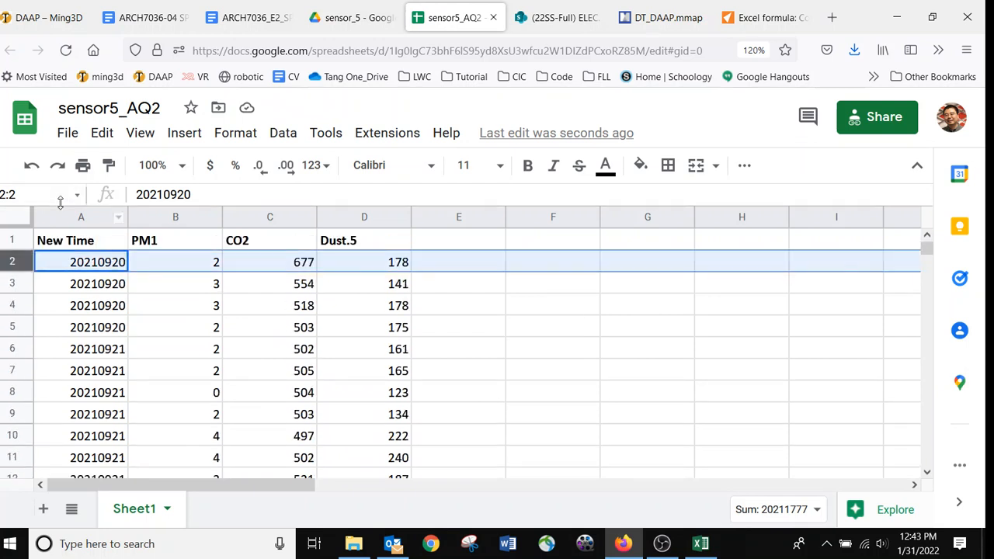
left_click(258, 311)
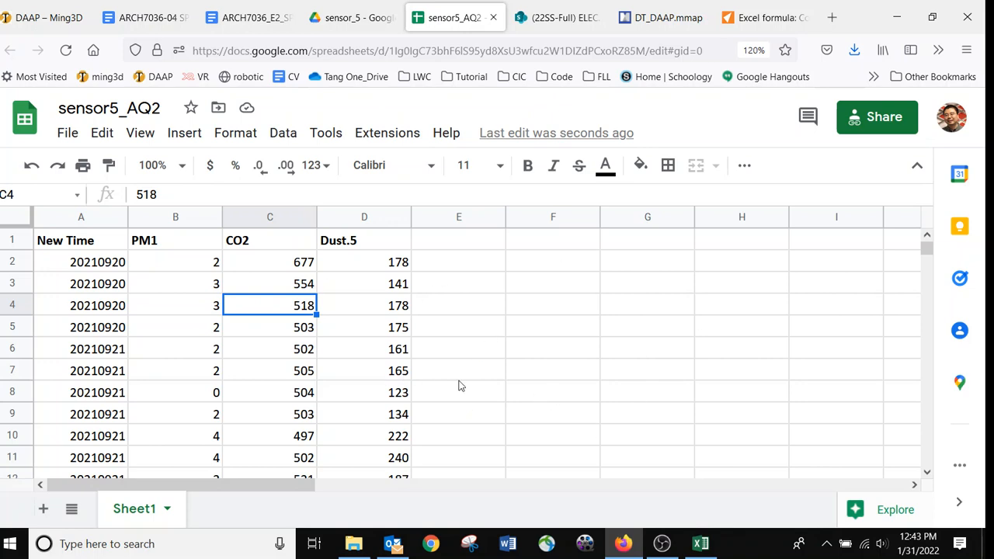
Launch Tableau Public 2021.4 and start a Google Sheets connection from its installed connectors
key("super")
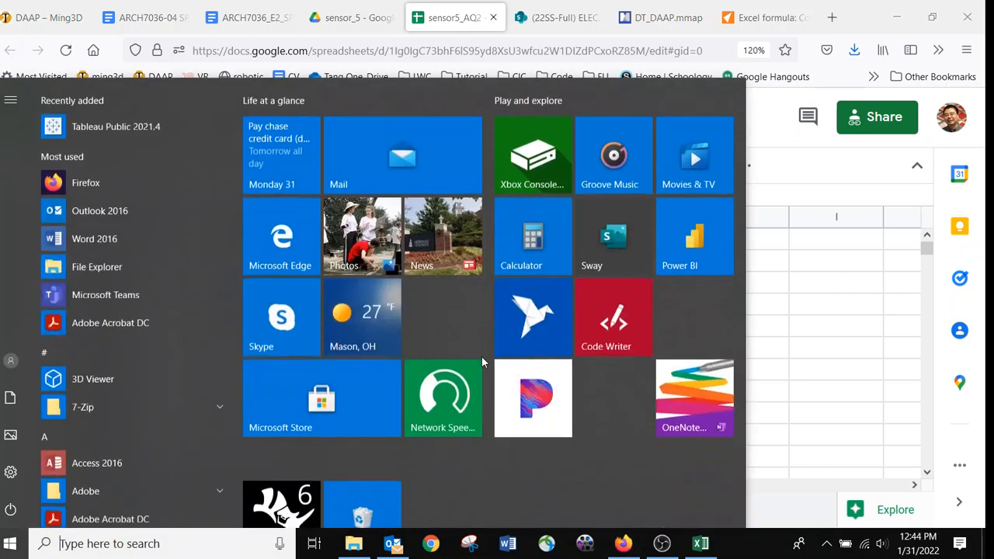
type("table")
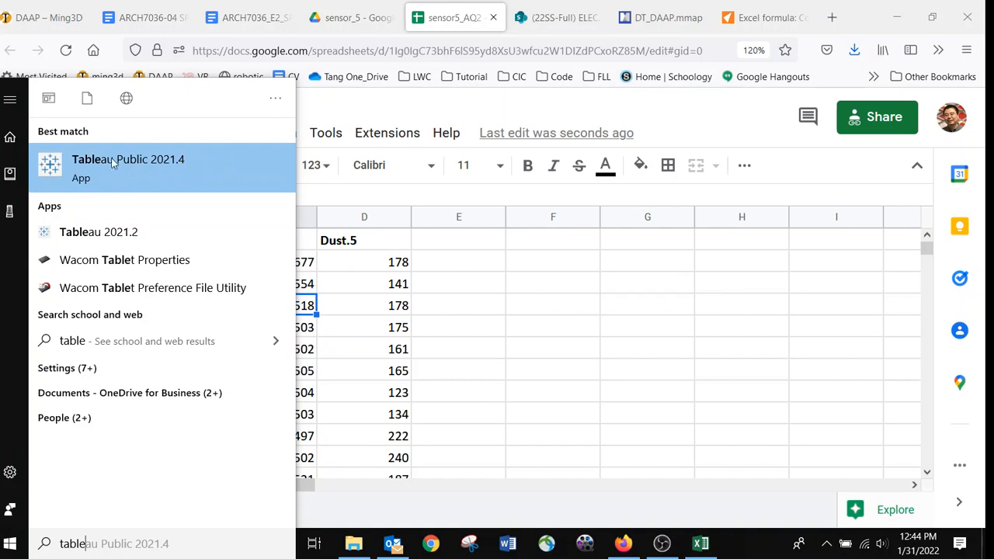
left_click(164, 178)
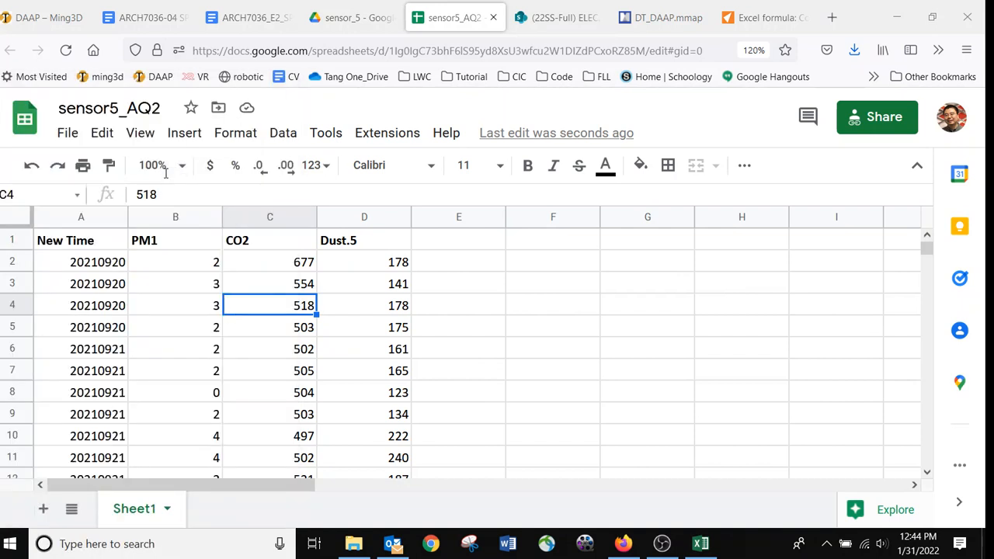
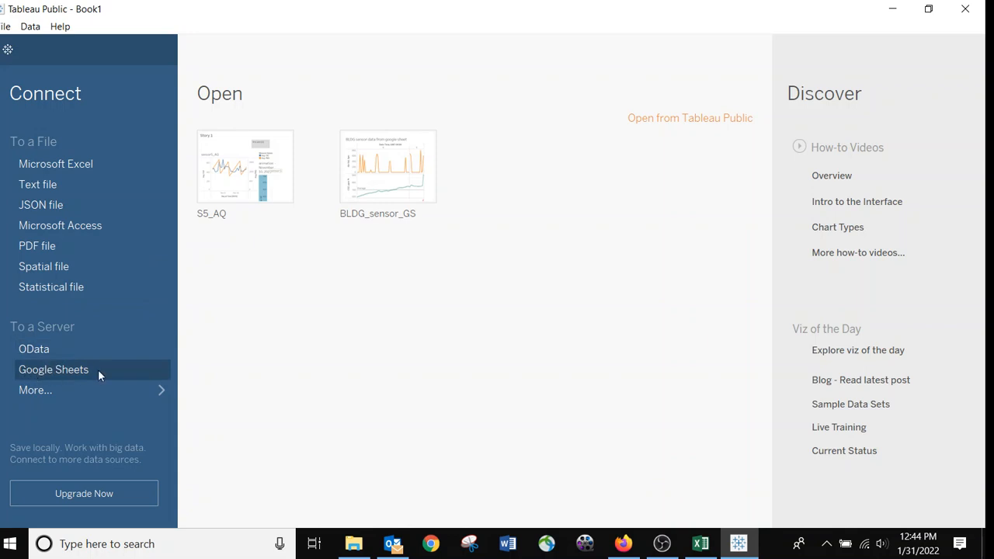
left_click(56, 392)
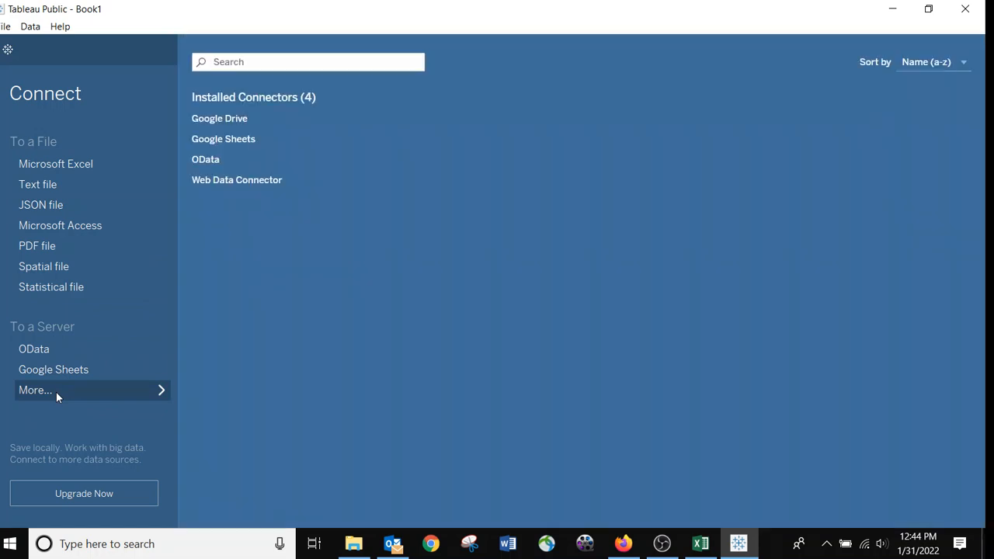
left_click(226, 148)
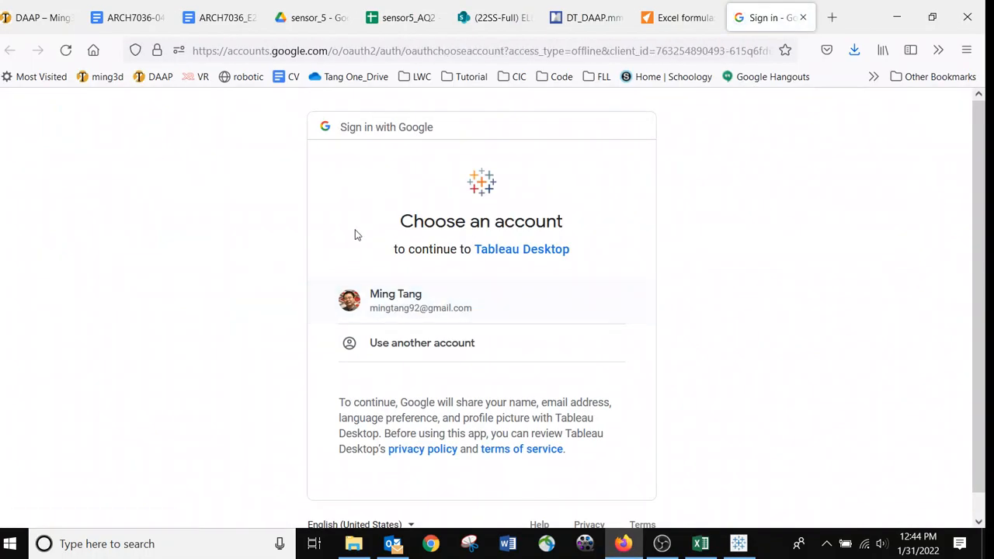
Choose the listed Google account and allow Tableau Desktop to see and download its Google Drive files
left_click(466, 299)
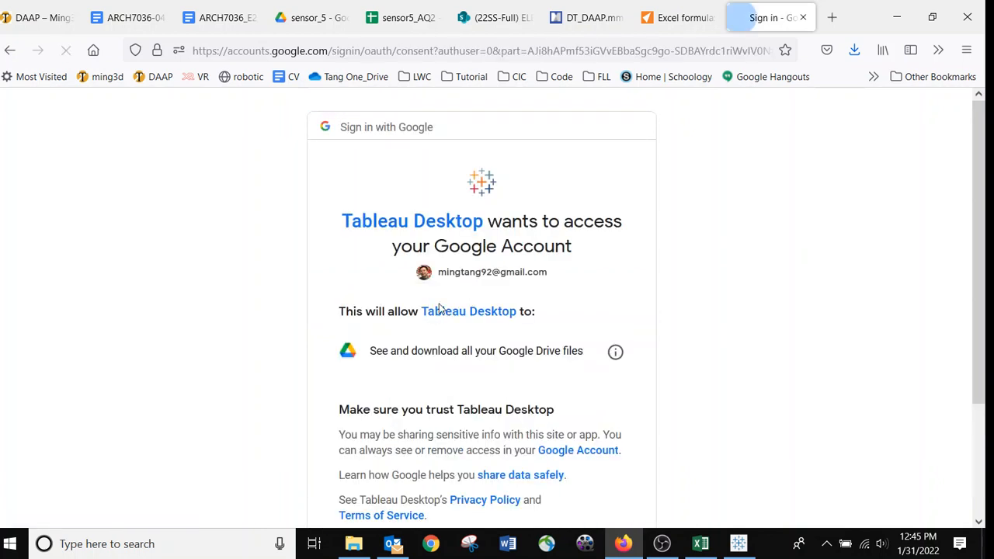
scroll(614, 392, "down", 2)
scroll(615, 393, "down", 3)
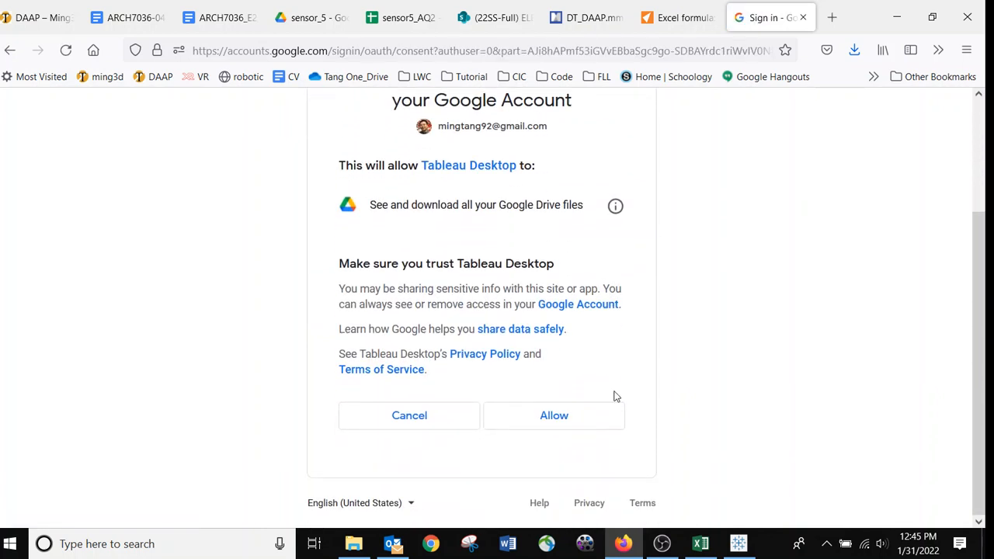
left_click(554, 416)
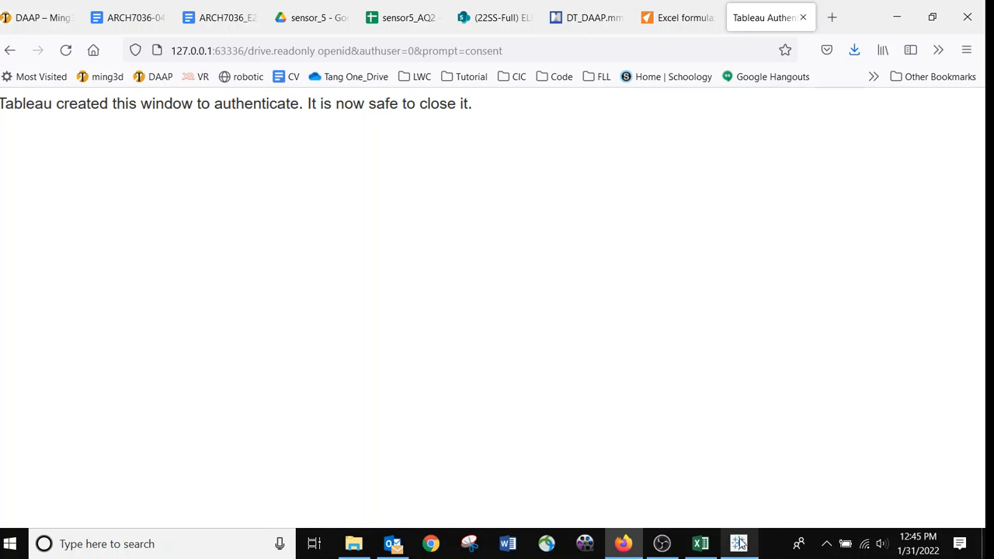
Switch back to Tableau Public and connect to the sensor5_AQ2 spreadsheet
mouse_move(743, 541)
left_click(761, 495)
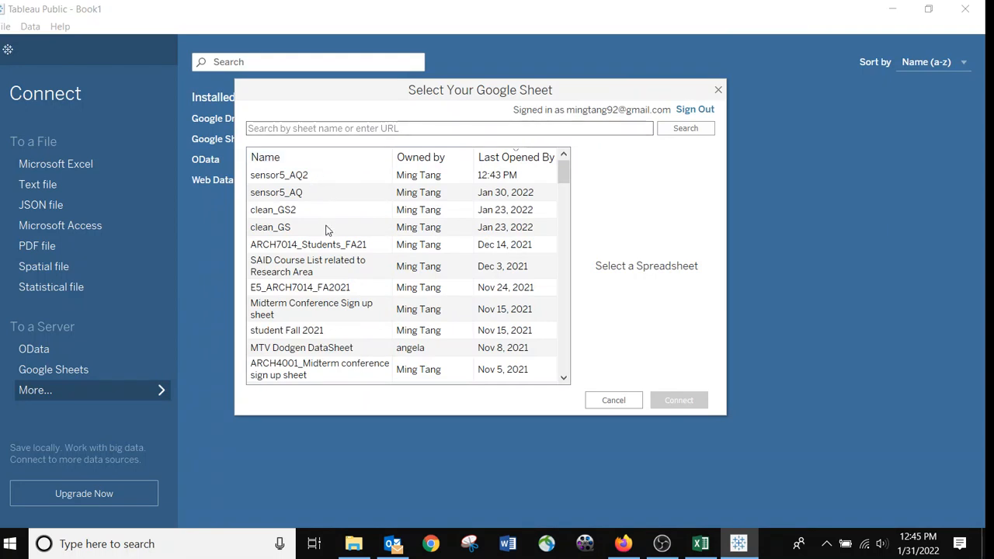
left_click(306, 179)
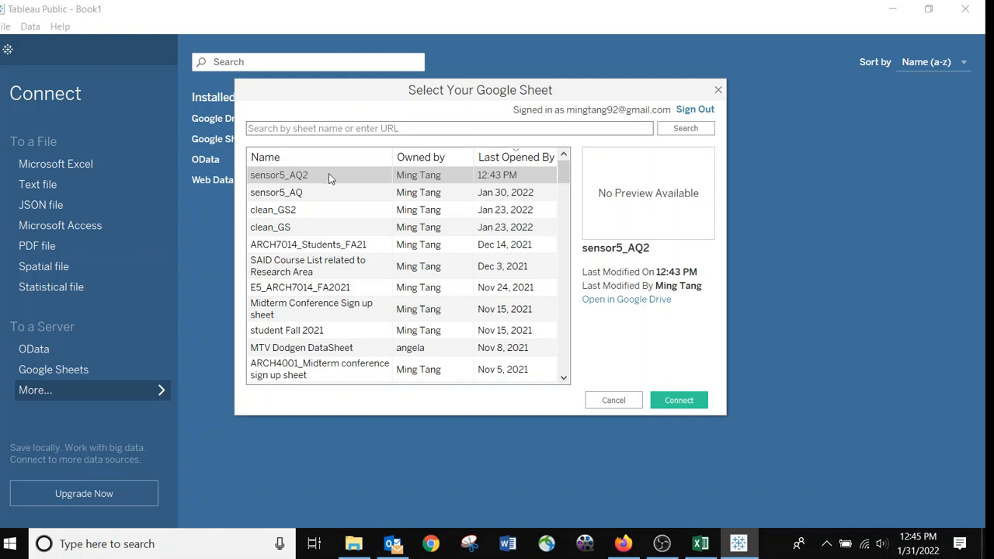
left_click(677, 400)
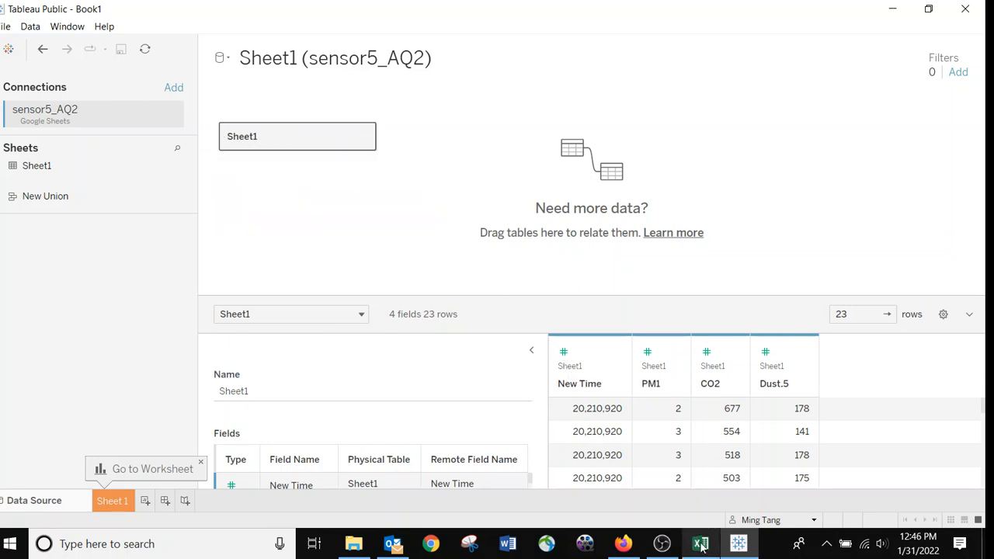
Switch to Firefox and rename Sheet1 in the sensor5_AQ2 spreadsheet as AQ_S5
left_click(623, 544)
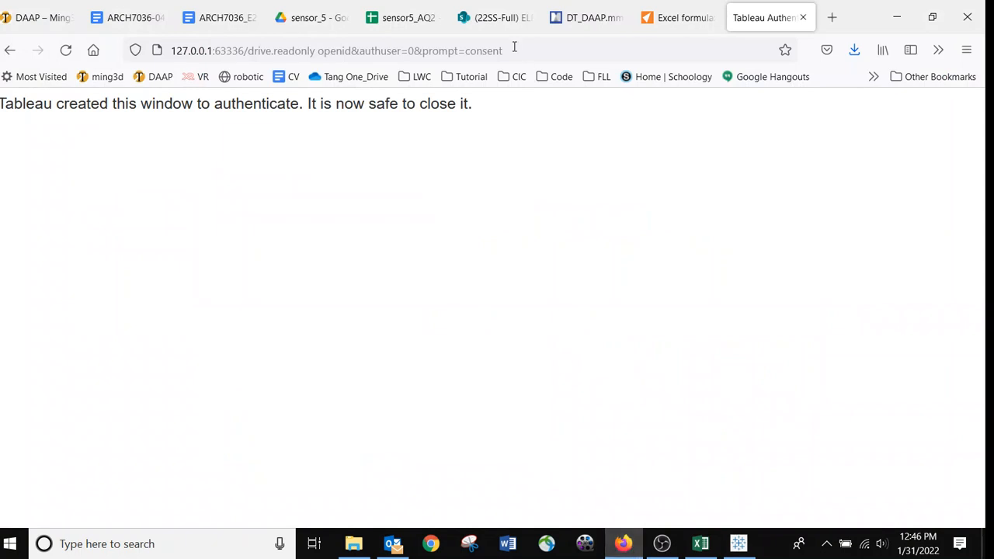
left_click(406, 18)
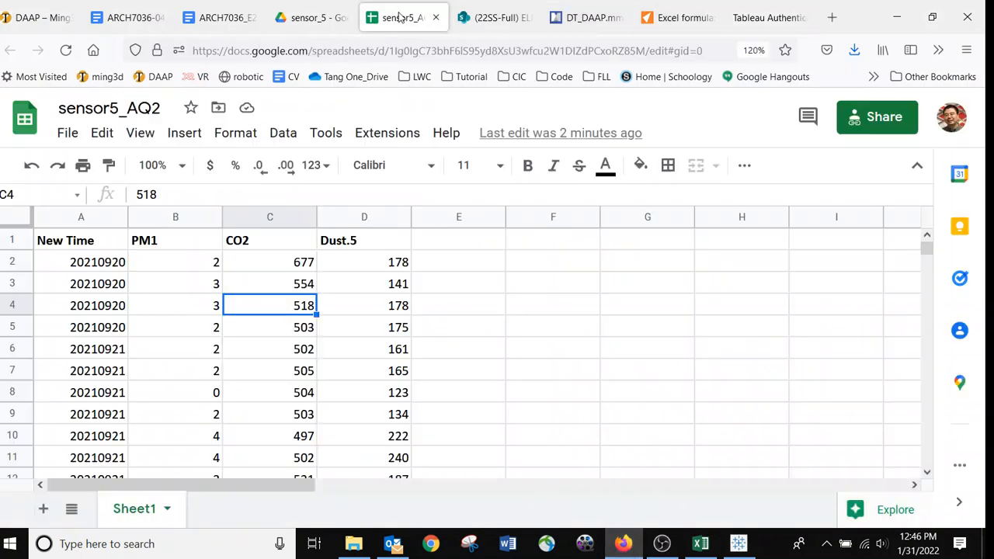
left_click(167, 510)
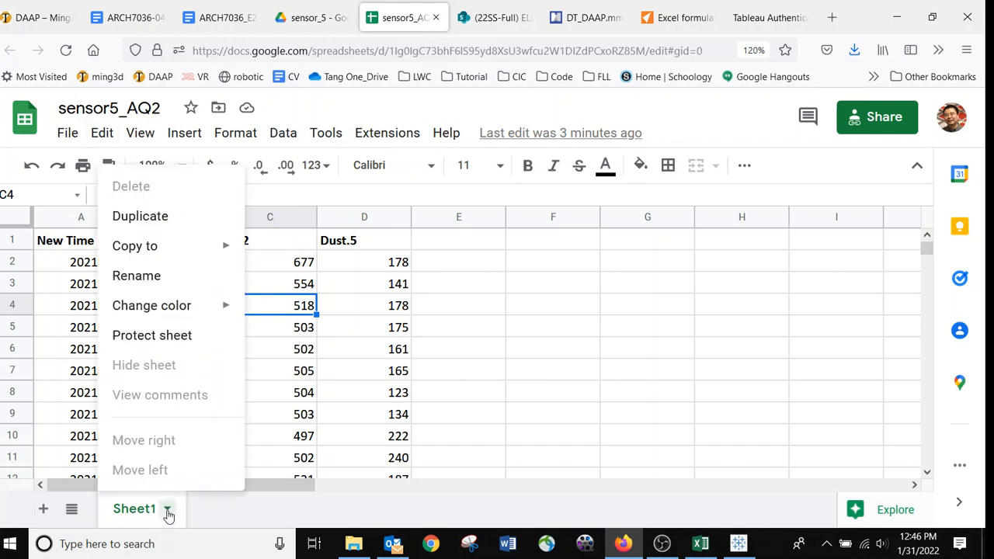
left_click(151, 278)
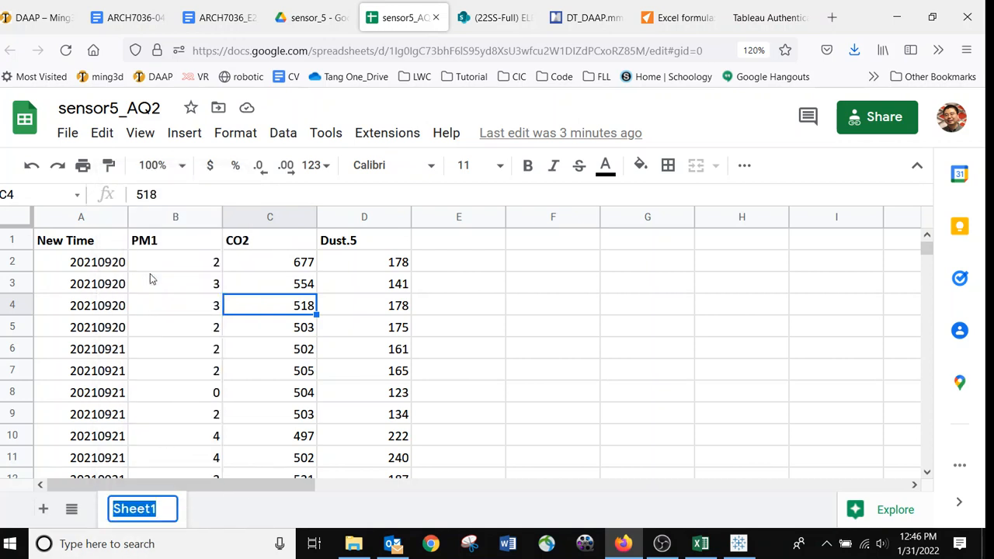
type("AQ_S")
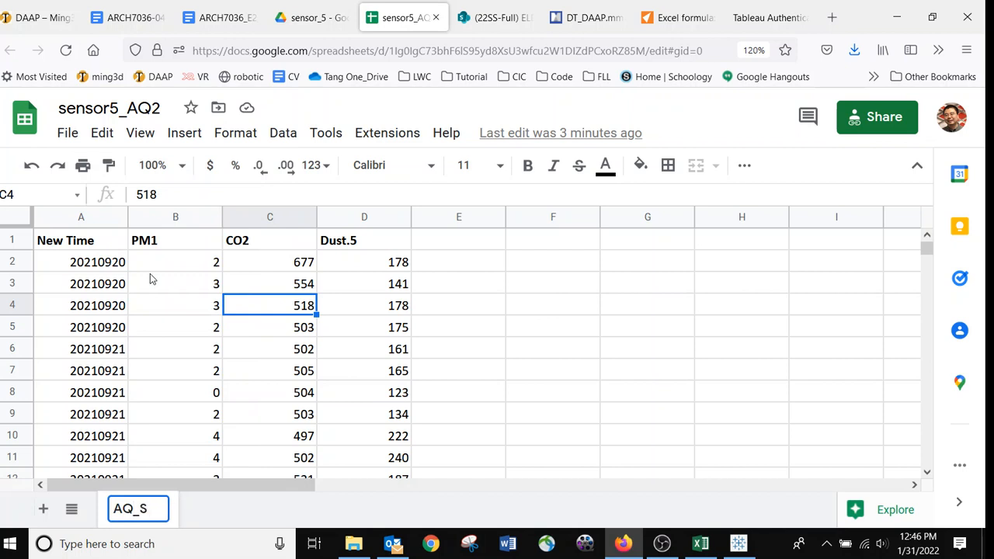
type("5")
key("Return")
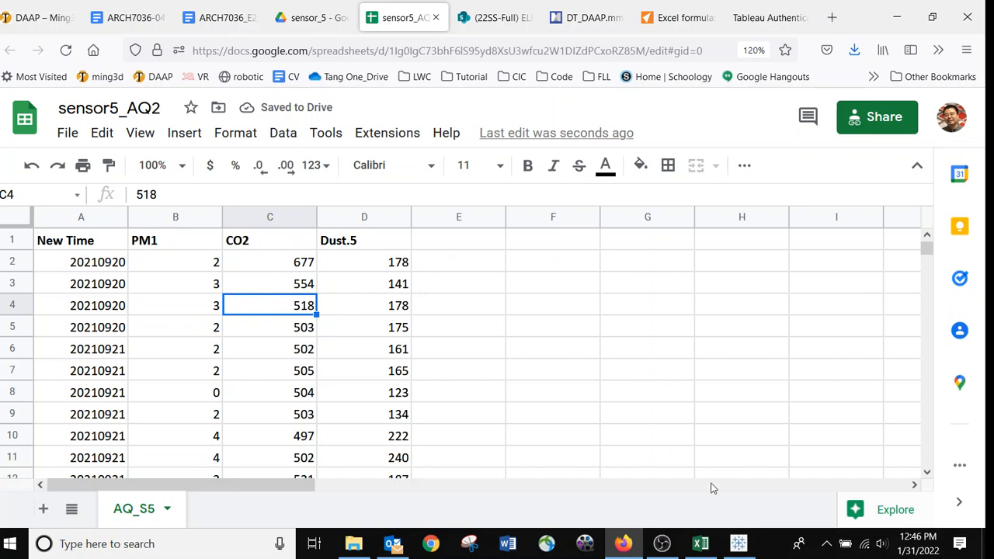
Switch to Tableau Public and refresh the sensor5_AQ2 data source, agreeing to replace the existing data
left_click(738, 544)
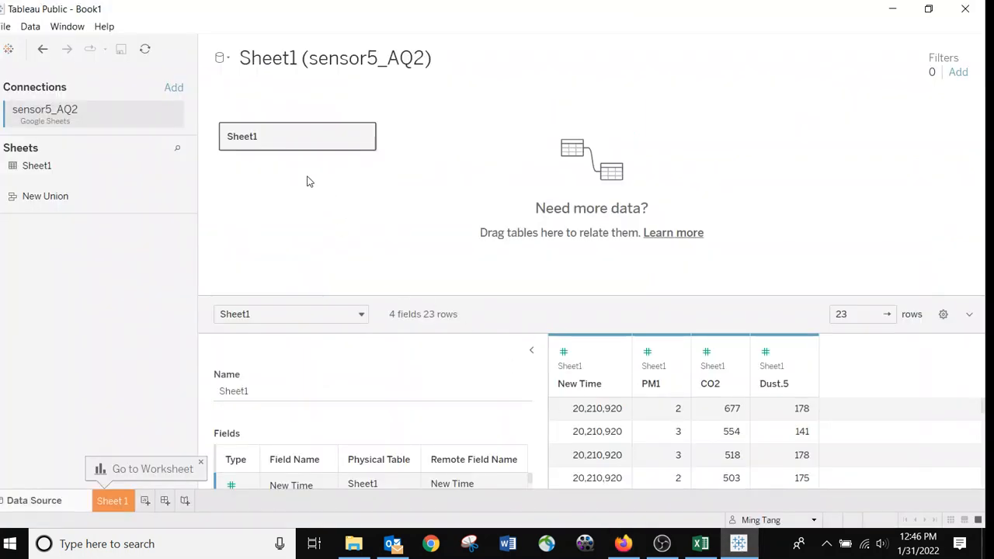
left_click(146, 50)
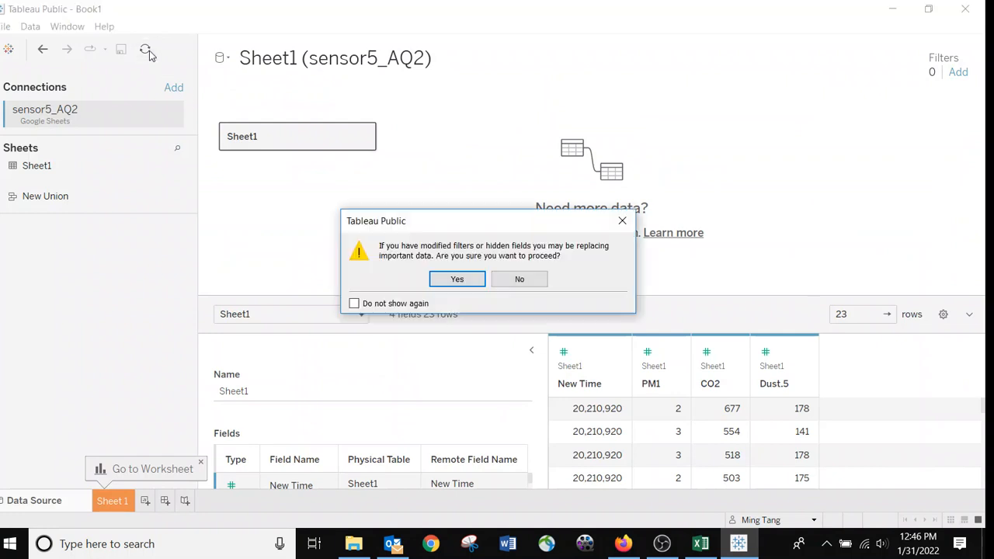
left_click(458, 281)
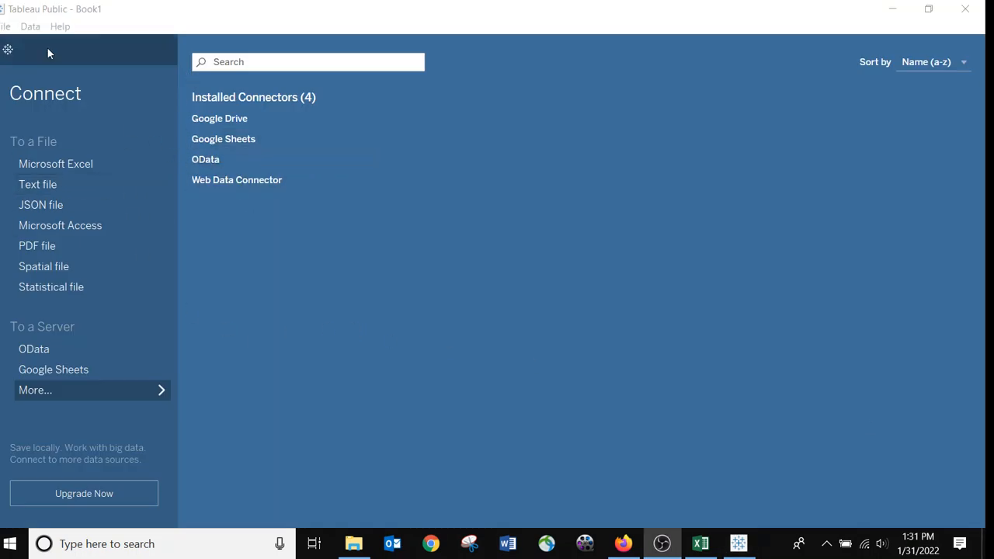
Start a new Google Sheets connection, grant Tableau Desktop access with the listed Google account, and close the authentication page
left_click(83, 396)
left_click(121, 395)
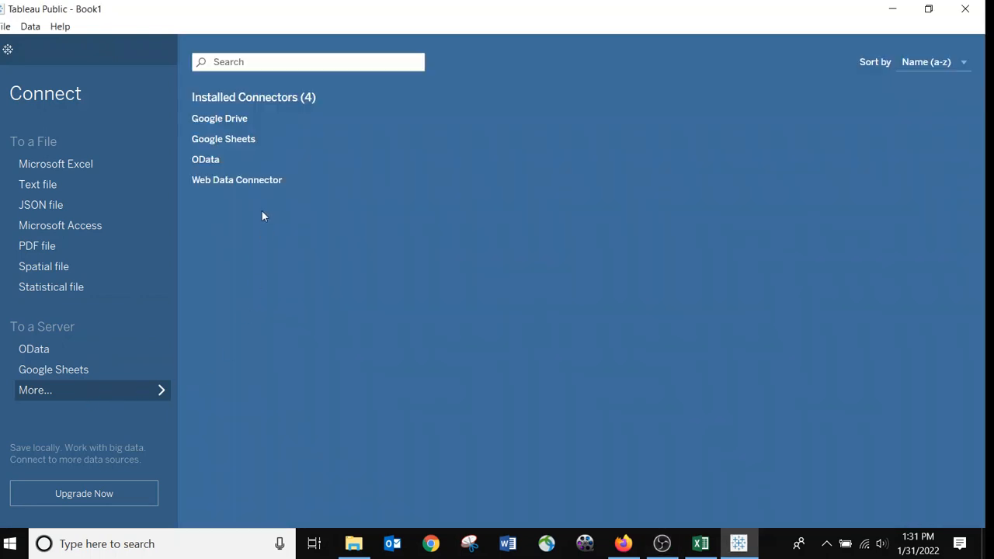
left_click(254, 143)
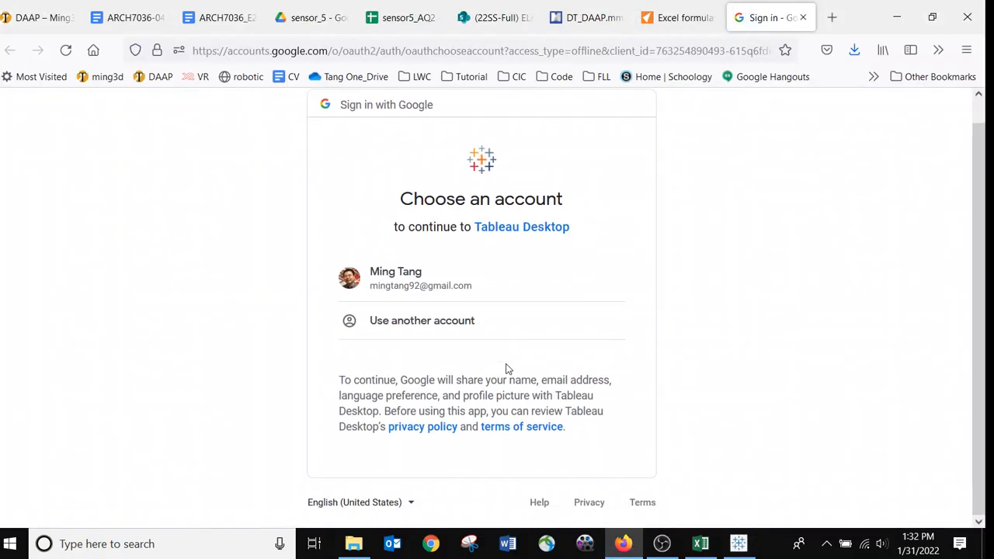
left_click(409, 268)
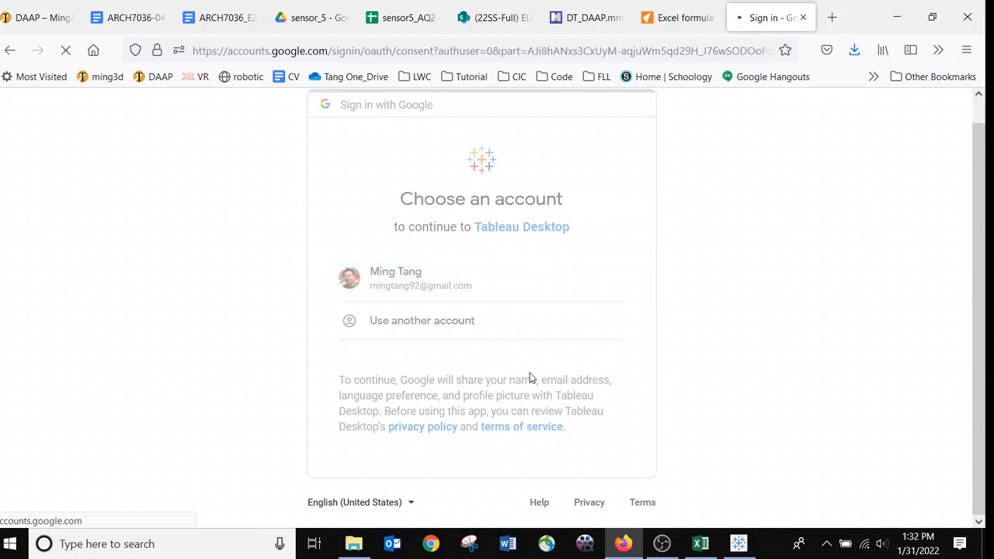
scroll(498, 386, "down", 2)
scroll(498, 386, "down", 1)
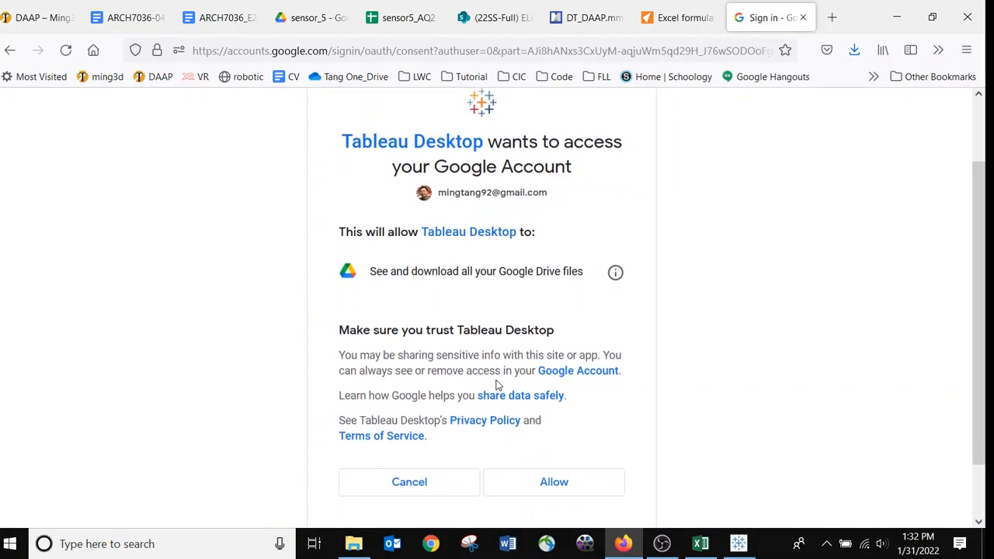
left_click(547, 467)
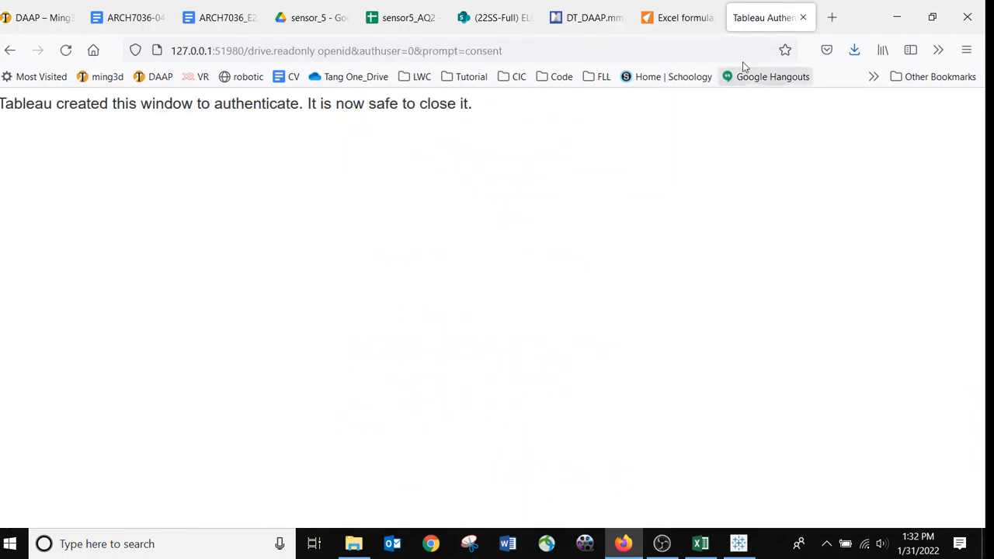
left_click(803, 17)
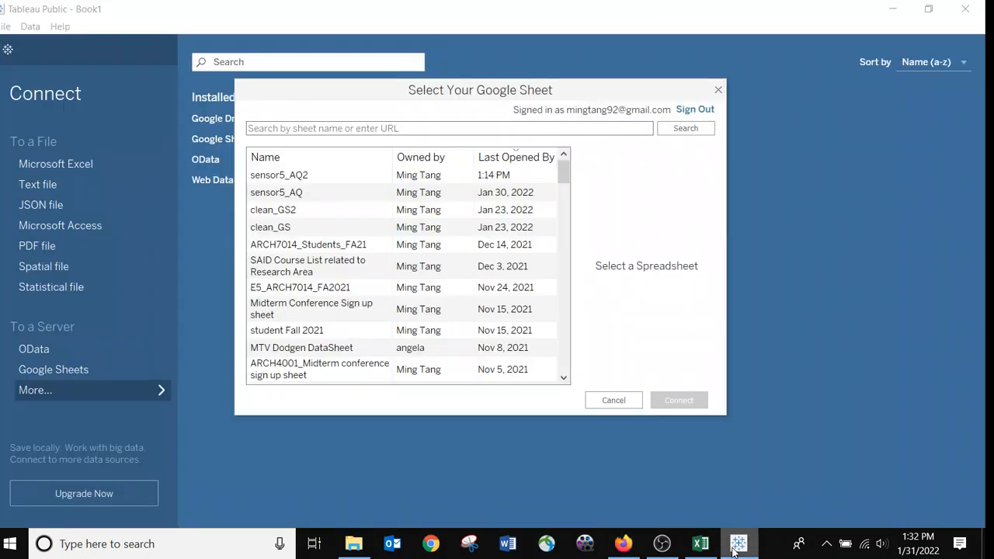
Return to Tableau Public and load the sensor5_AQ2 spreadsheet as the data source for the new connection
left_click(738, 544)
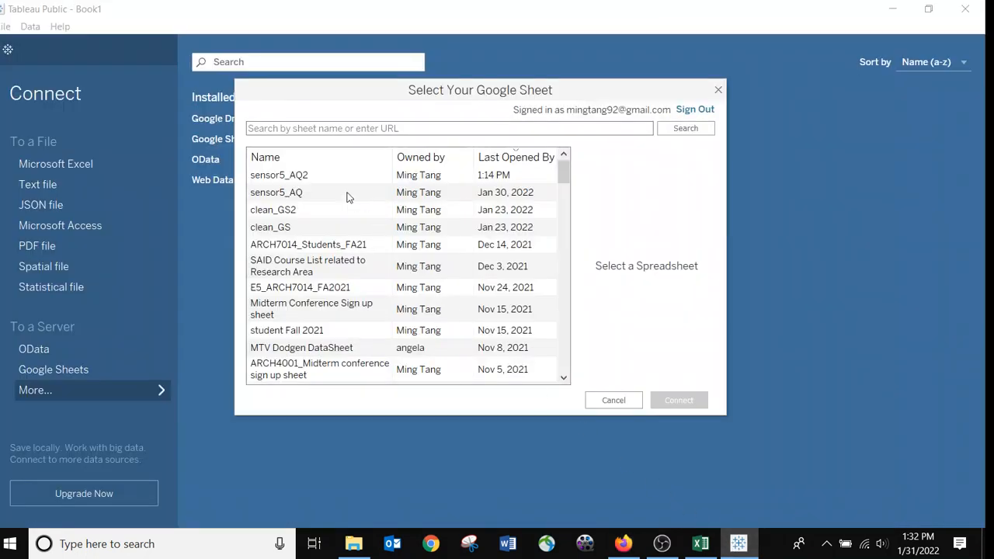
left_click(308, 175)
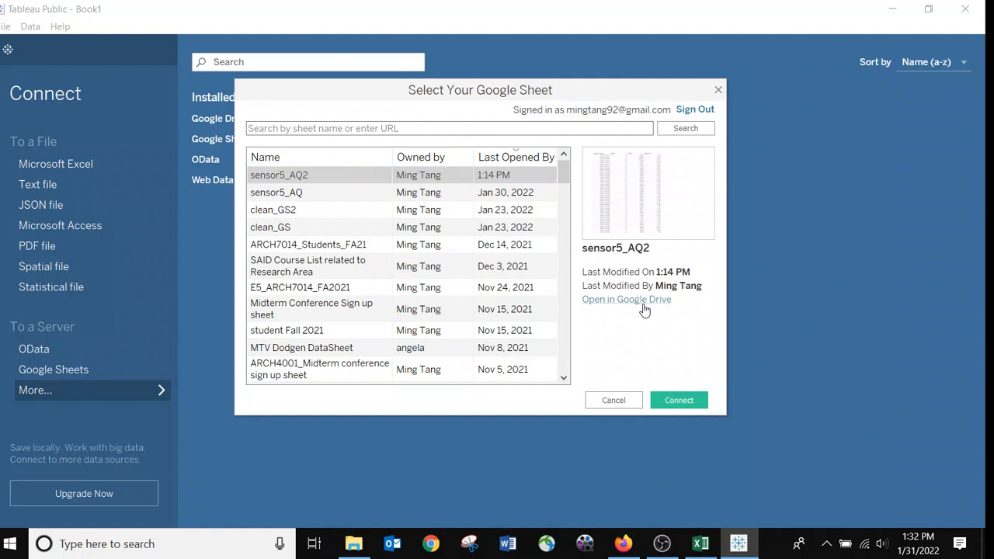
left_click(677, 402)
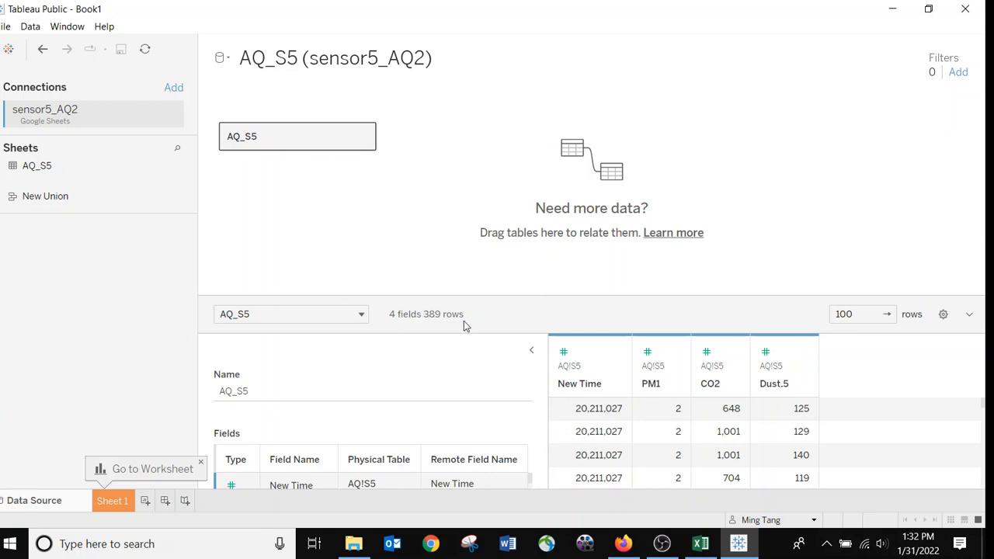
Switch to the AQ-05_new2.xlsx workbook and review the reduced New Time, PM1, CO2 and Dust.5 rows from the start to the last dated row
left_click(701, 544)
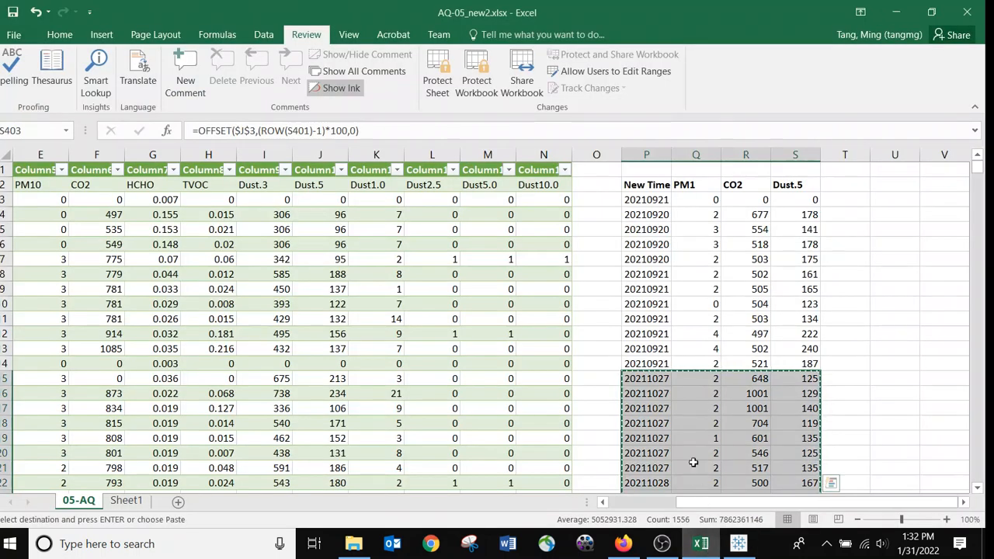
left_click(659, 334)
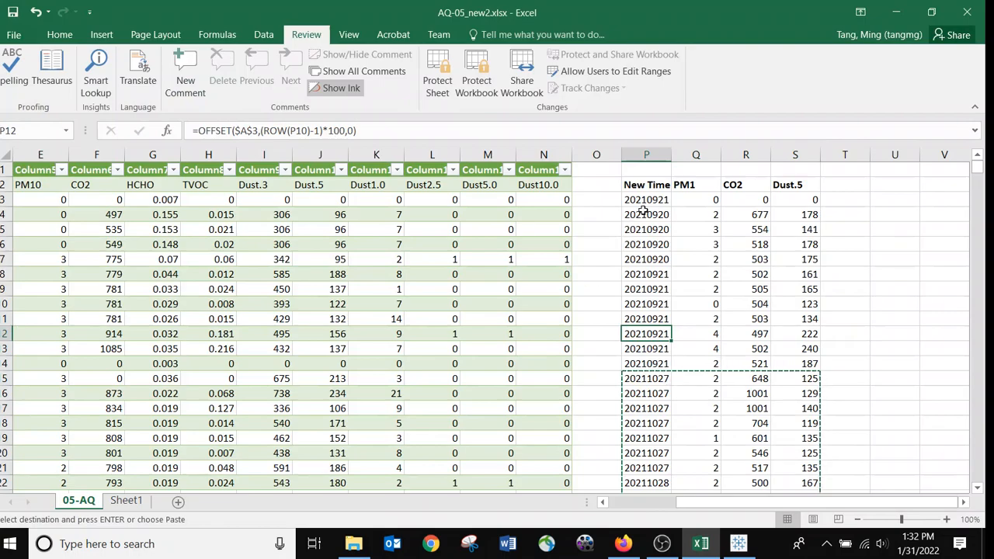
left_click(646, 244)
scroll(678, 331, "down", 3)
scroll(678, 331, "down", 20)
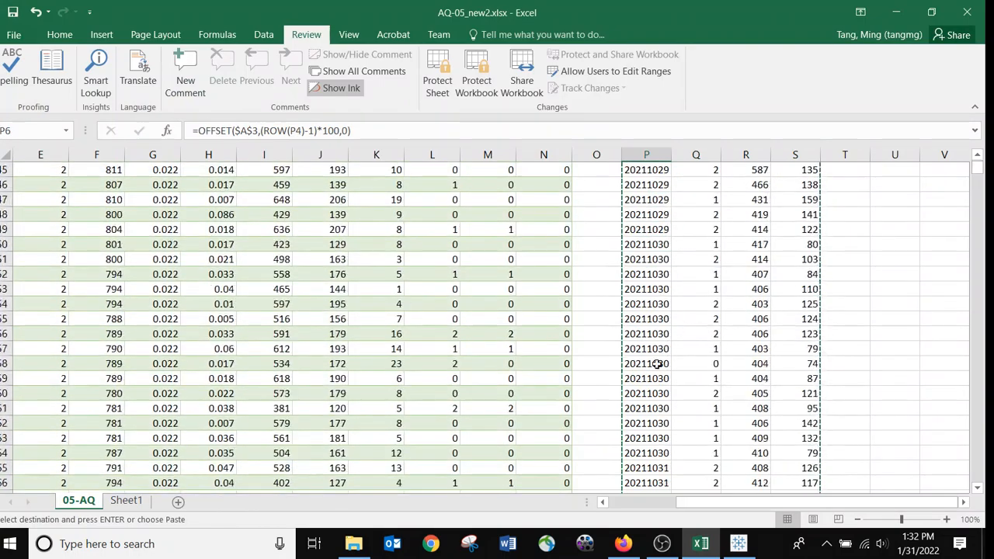
scroll(649, 390, "down", 20)
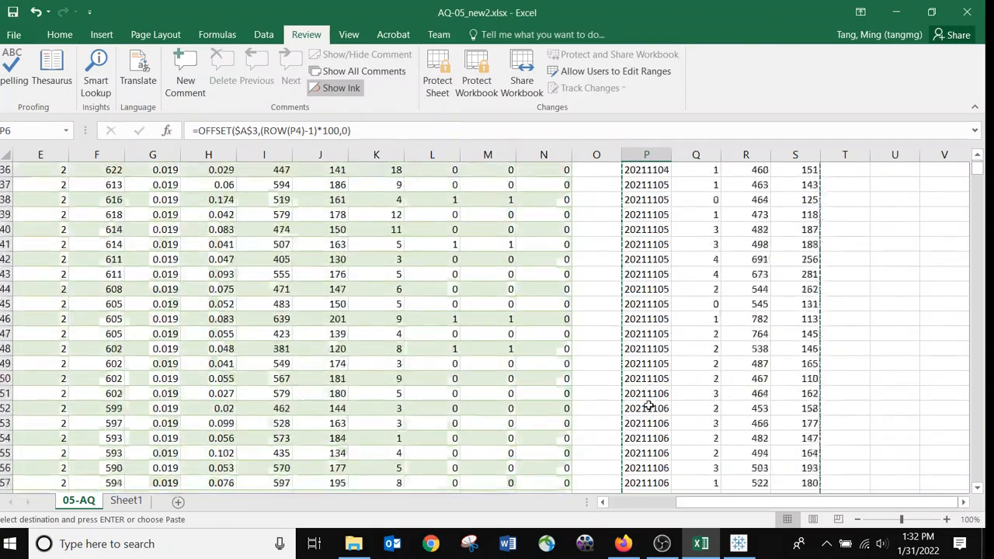
scroll(648, 423, "down", 20)
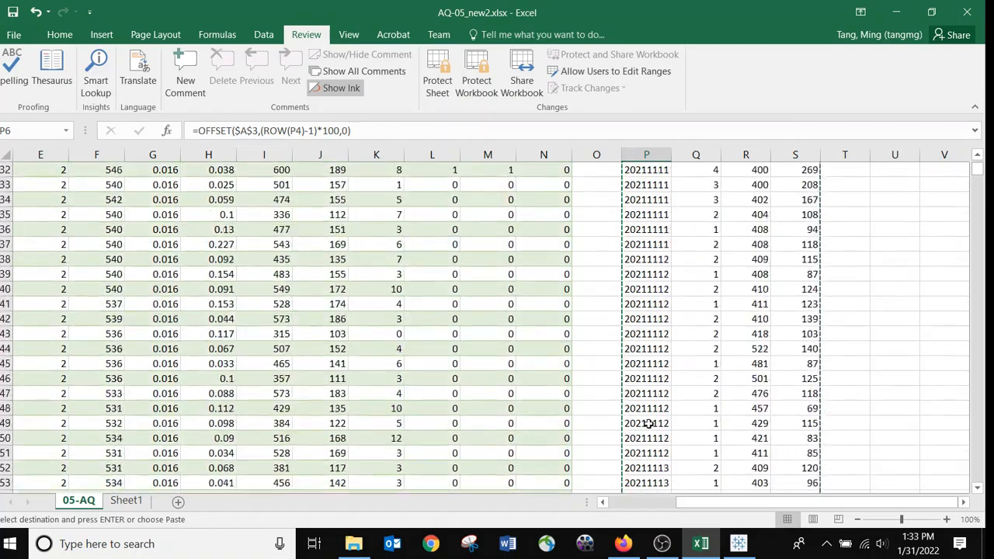
scroll(649, 430, "down", 20)
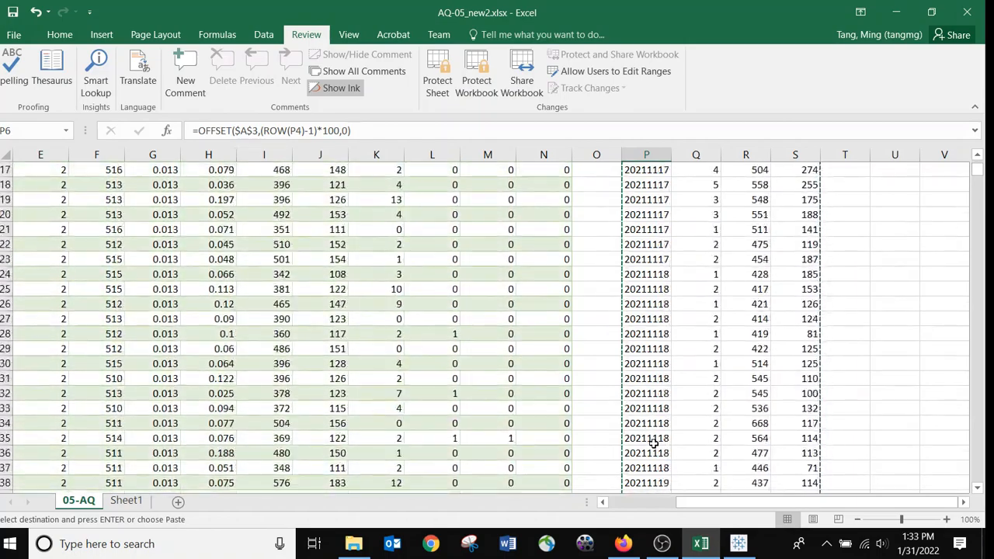
scroll(703, 470, "down", 14)
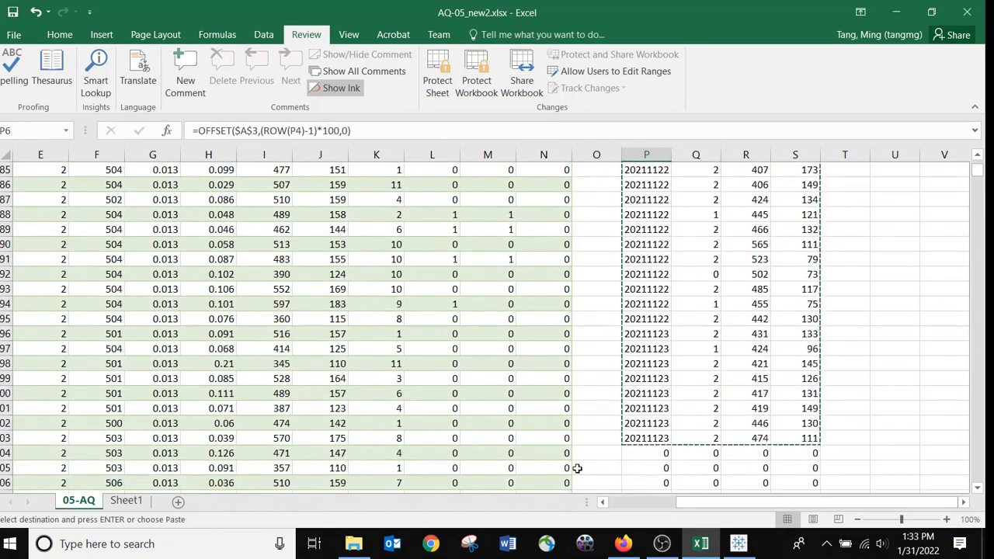
left_click(710, 258)
left_click(708, 229)
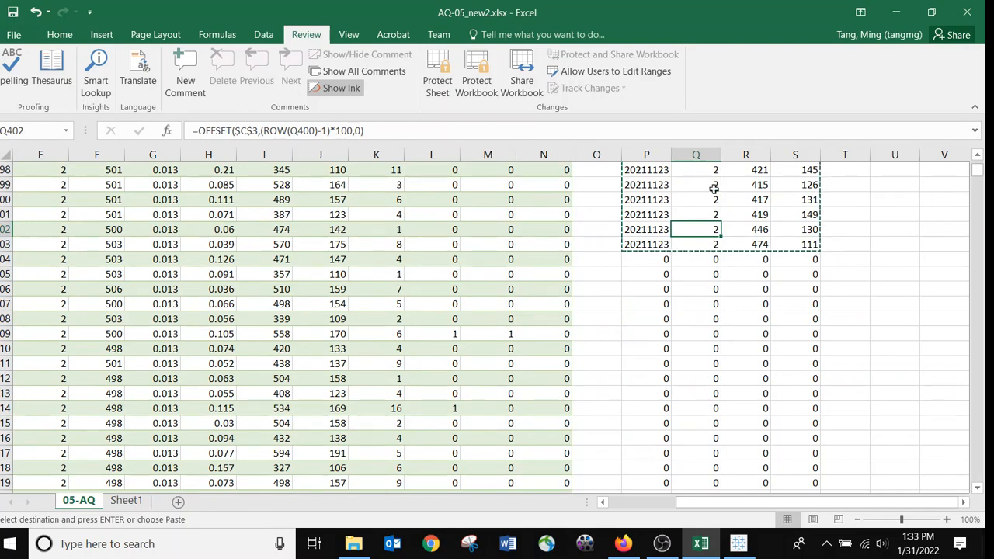
scroll(654, 271, "up", 5)
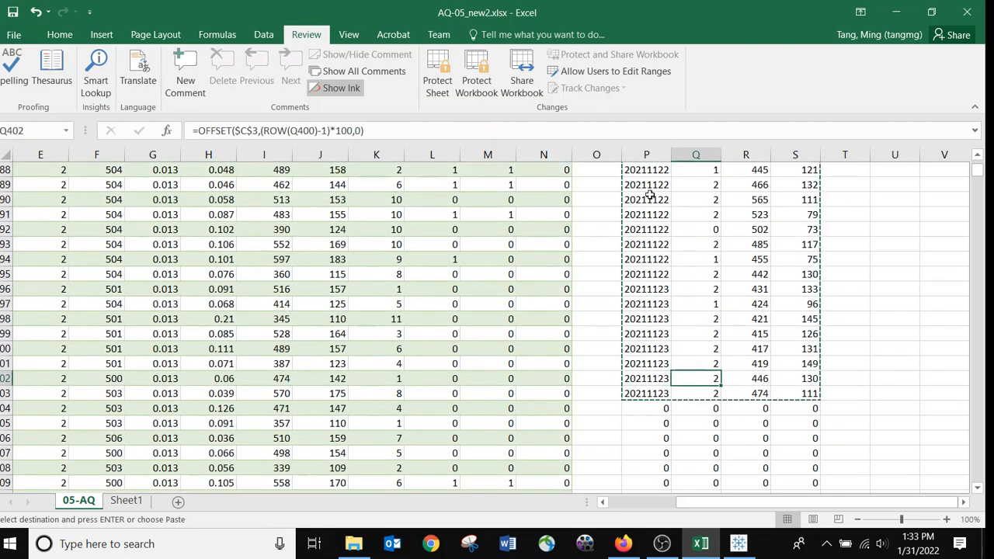
Switch to Firefox and check the rows of the sensor5_AQ2 Google Sheet back up to the first New Time value
left_click(623, 544)
left_click(564, 20)
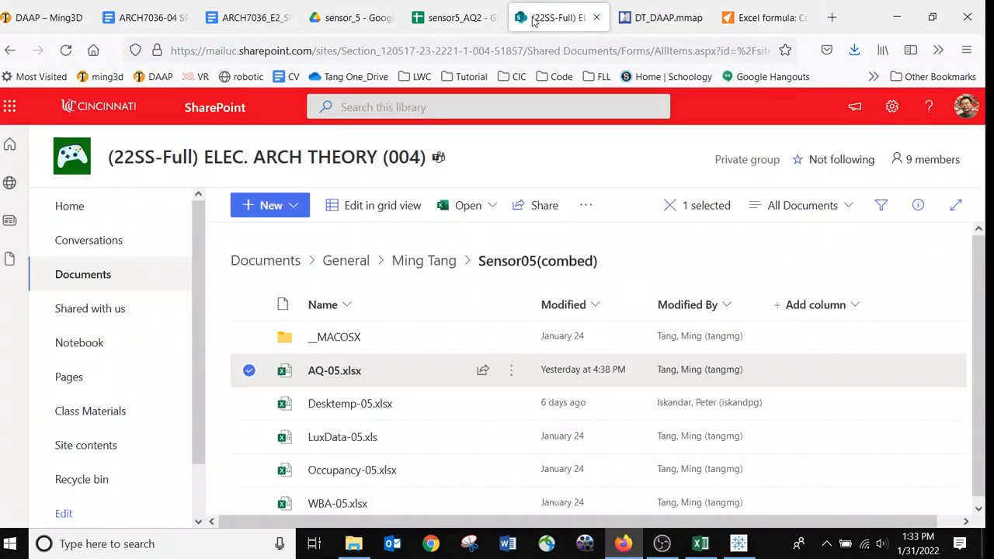
left_click(453, 21)
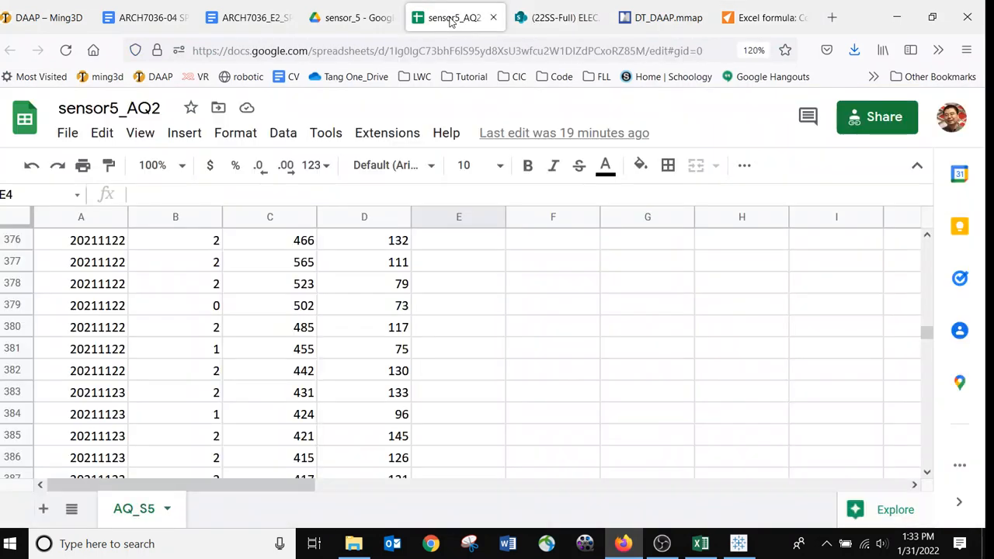
scroll(99, 267, "up", 20)
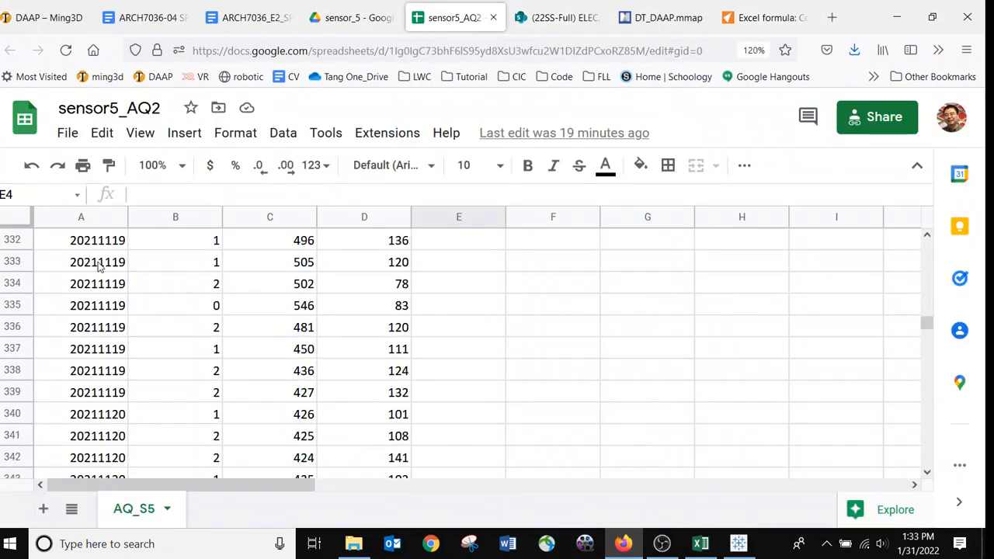
scroll(445, 307, "up", 6)
left_click_drag(929, 309, 936, 186)
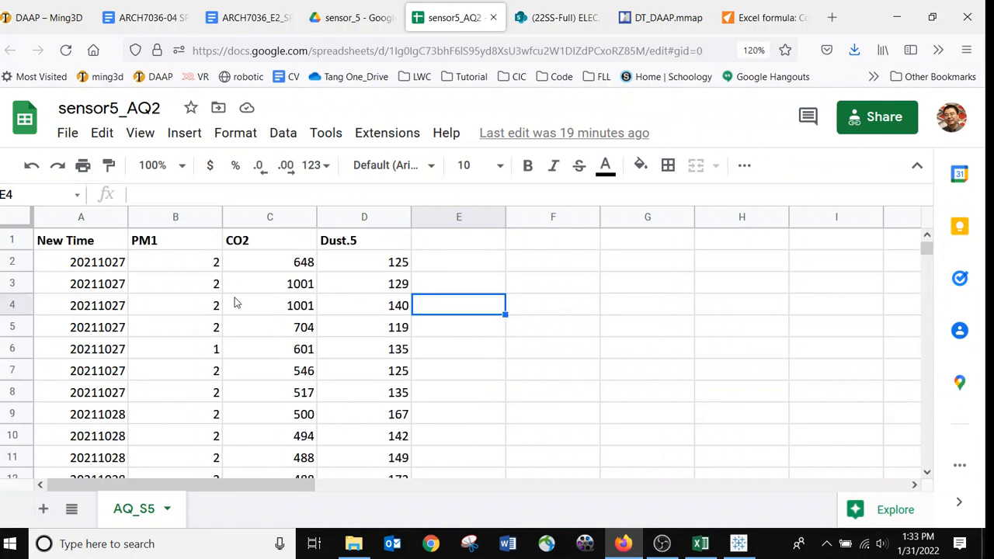
left_click(98, 265)
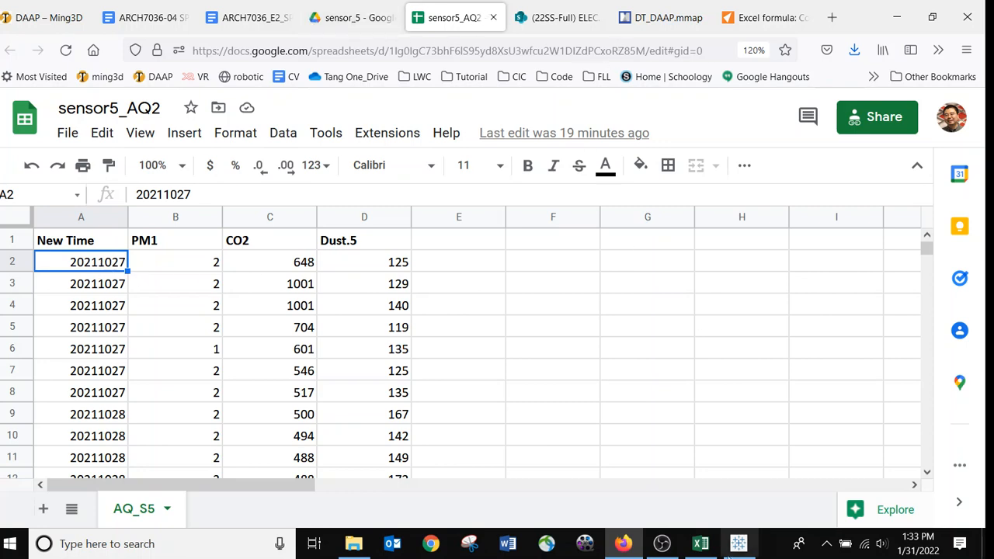
Compare the first copied row of the reduced data in Excel with the start of the sensor5_AQ2 Google Sheet
left_click(713, 556)
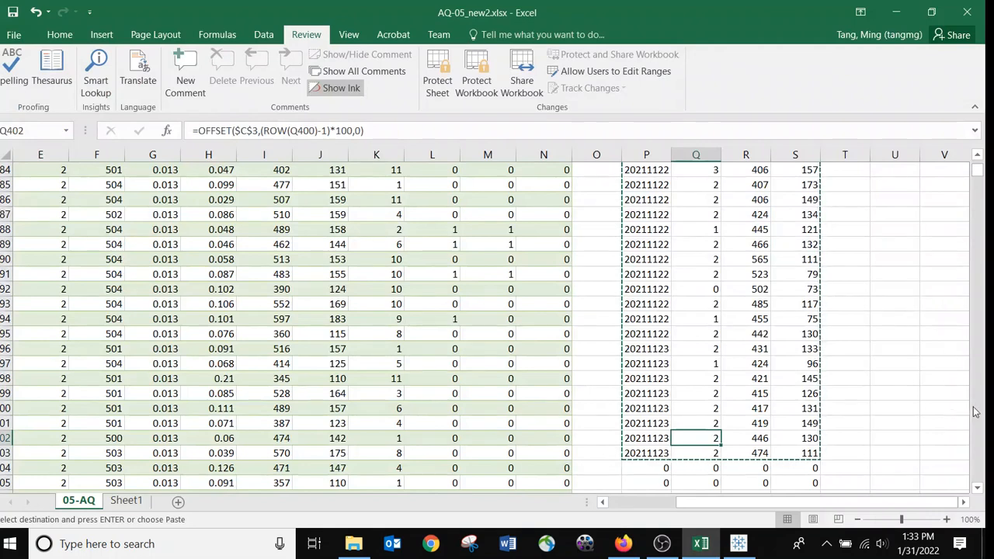
left_click_drag(977, 174, 977, 164)
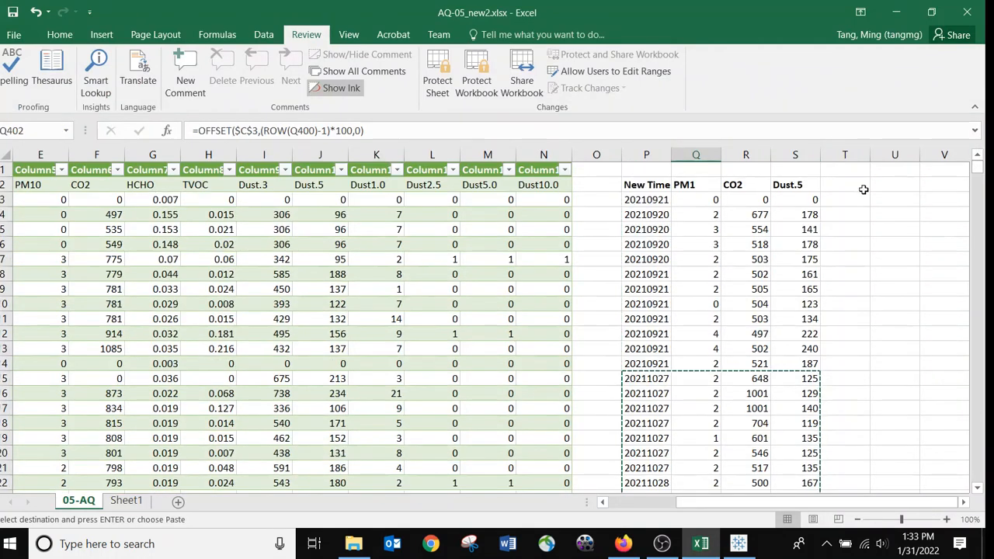
left_click(660, 364)
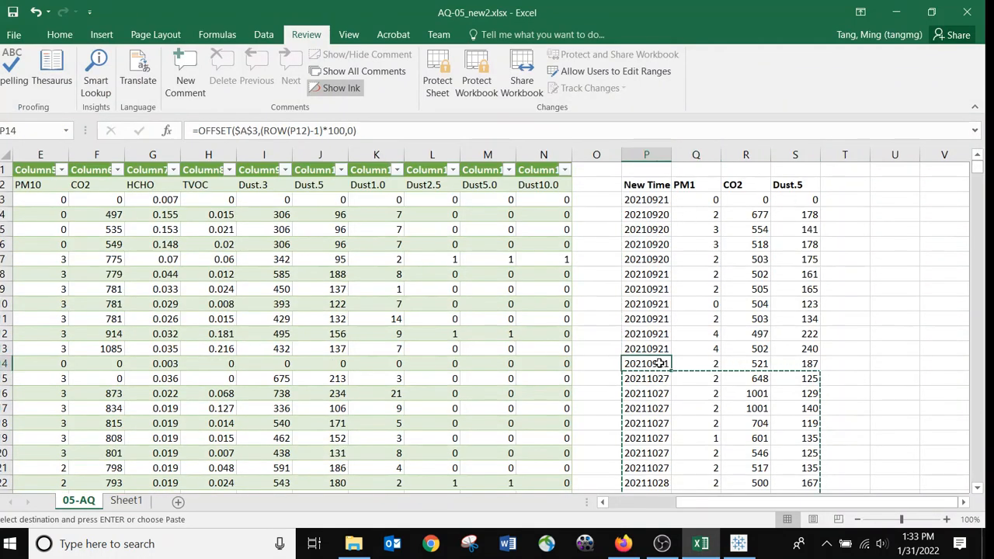
left_click(659, 378)
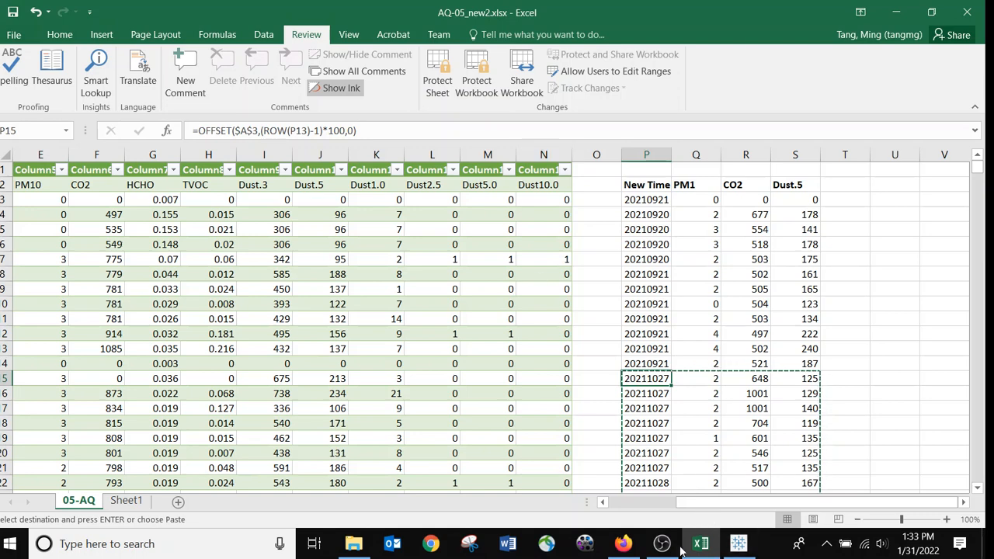
left_click(631, 548)
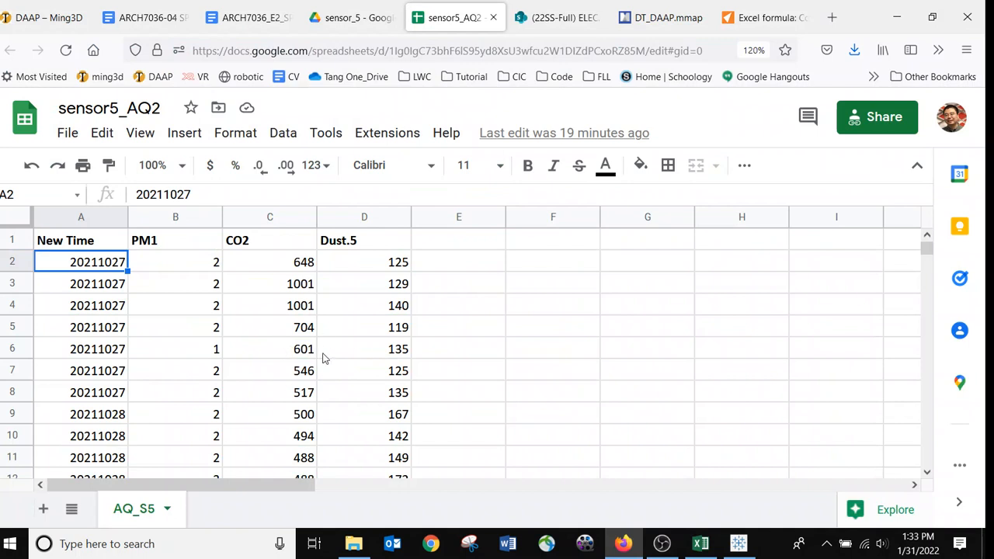
Switch to Tableau Public and change the New Time field's data type to Date
left_click(739, 544)
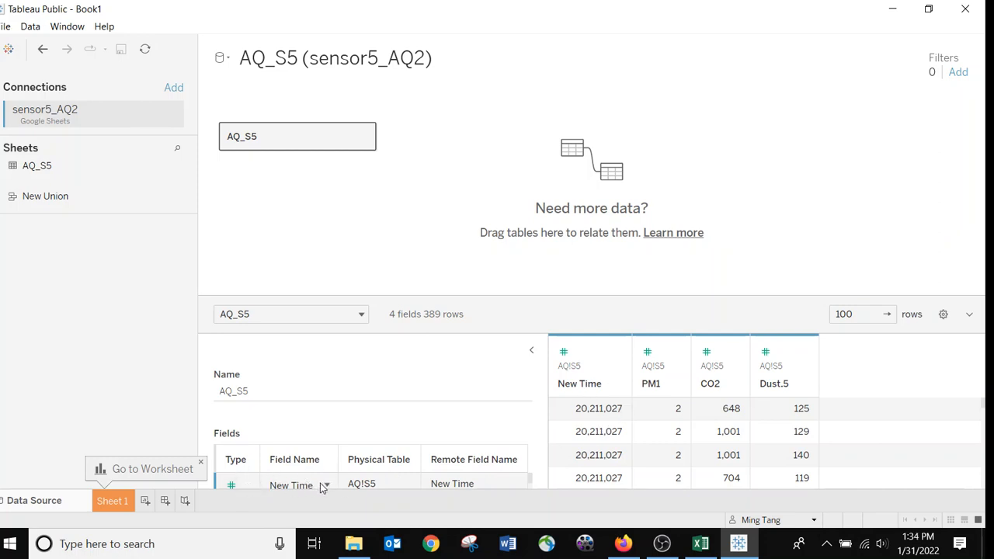
left_click(231, 484)
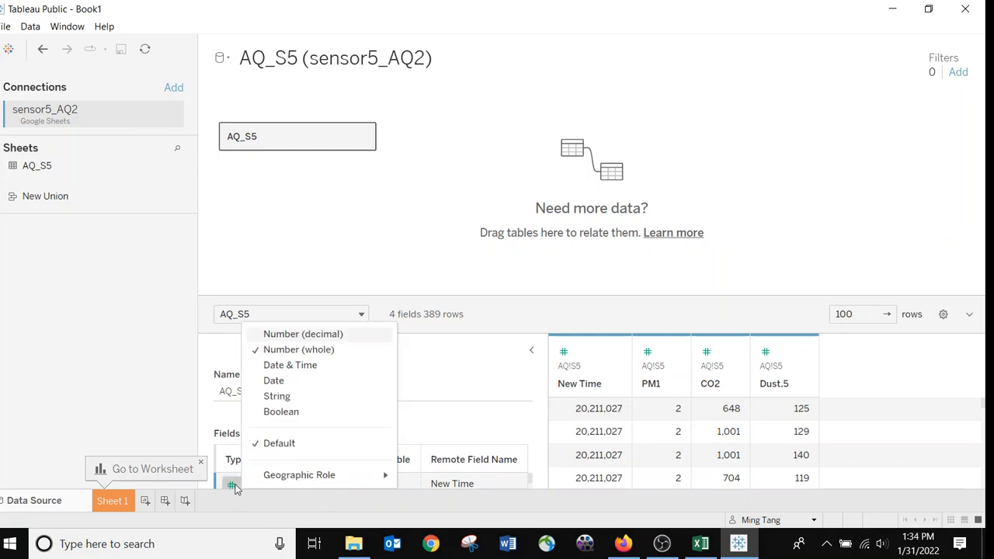
left_click(273, 381)
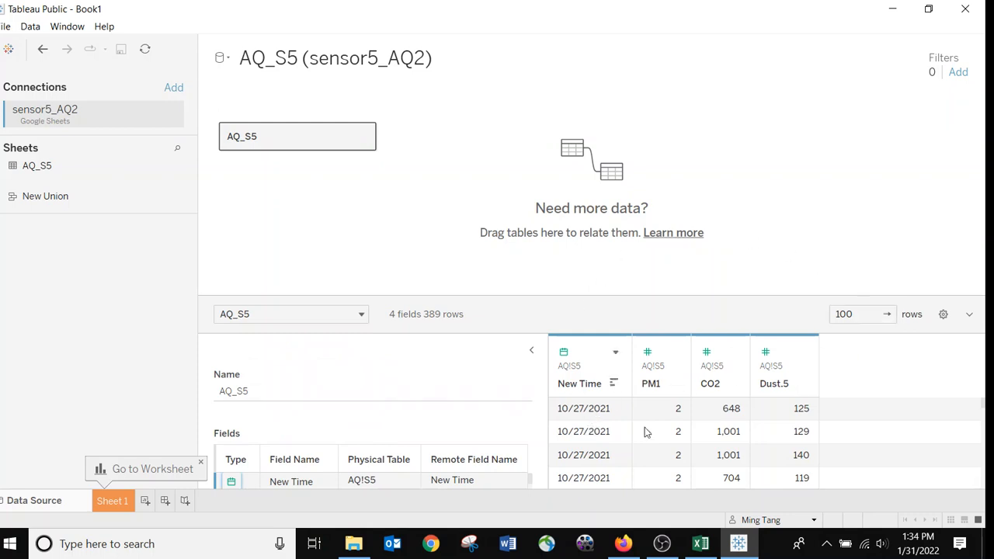
left_click(943, 314)
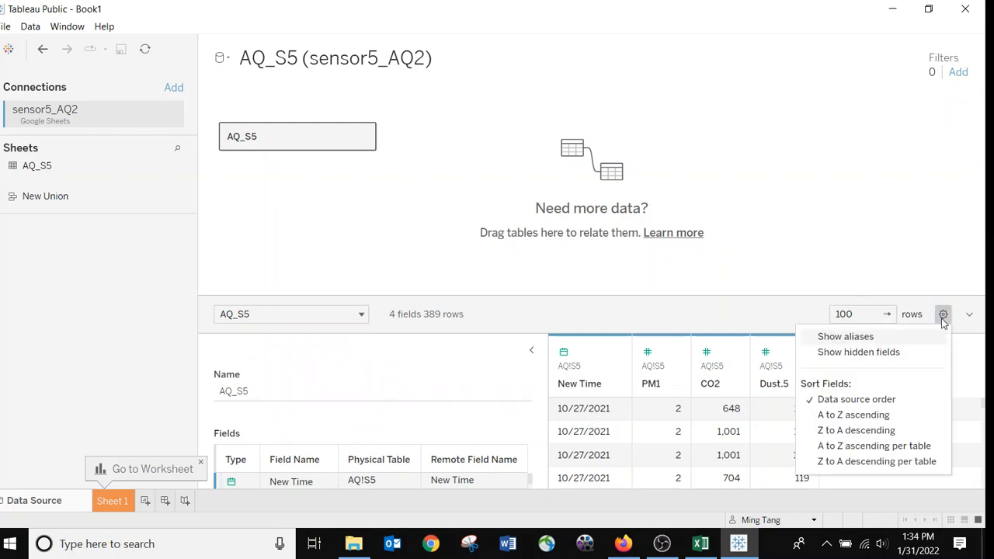
left_click(359, 253)
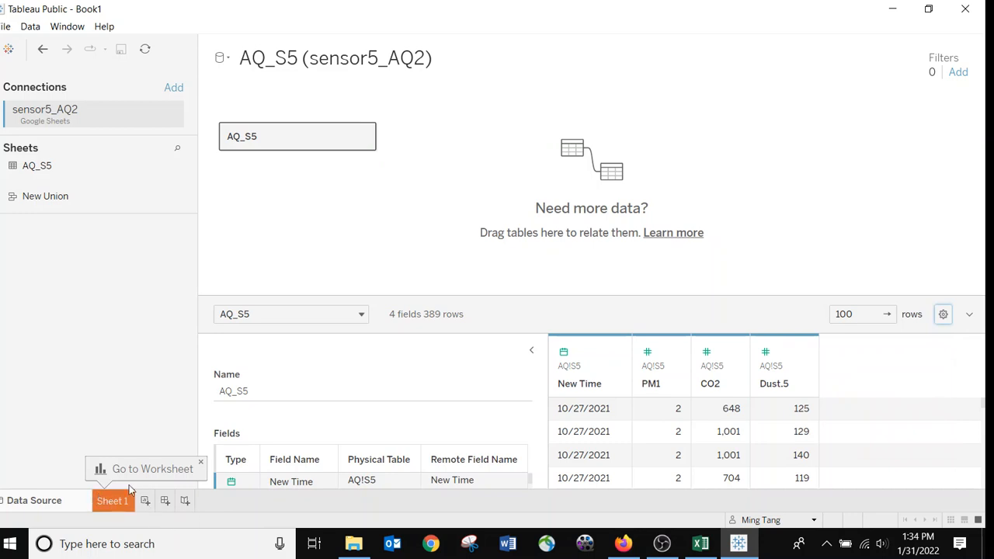
Open the Sheet 1 worksheet and rename it as AQ
left_click(117, 500)
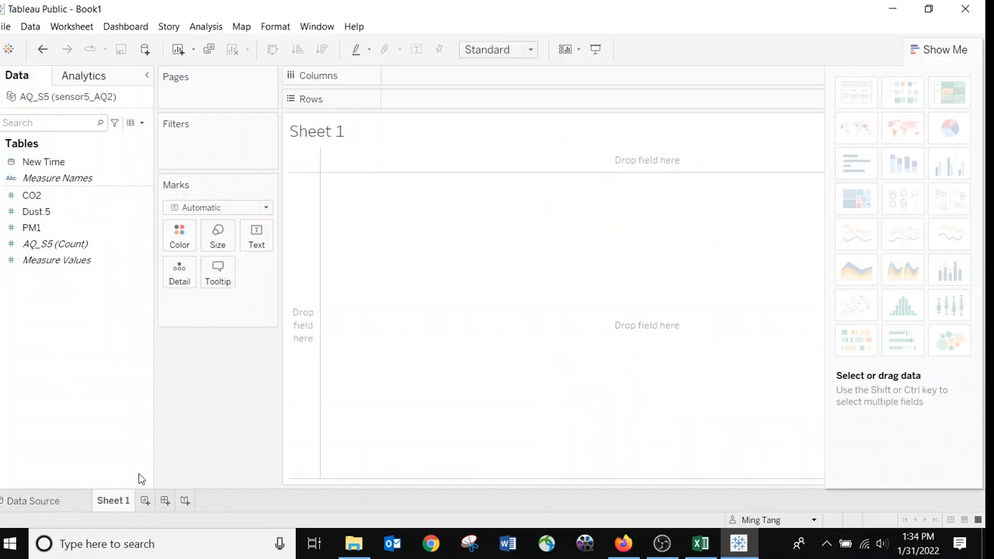
right_click(113, 505)
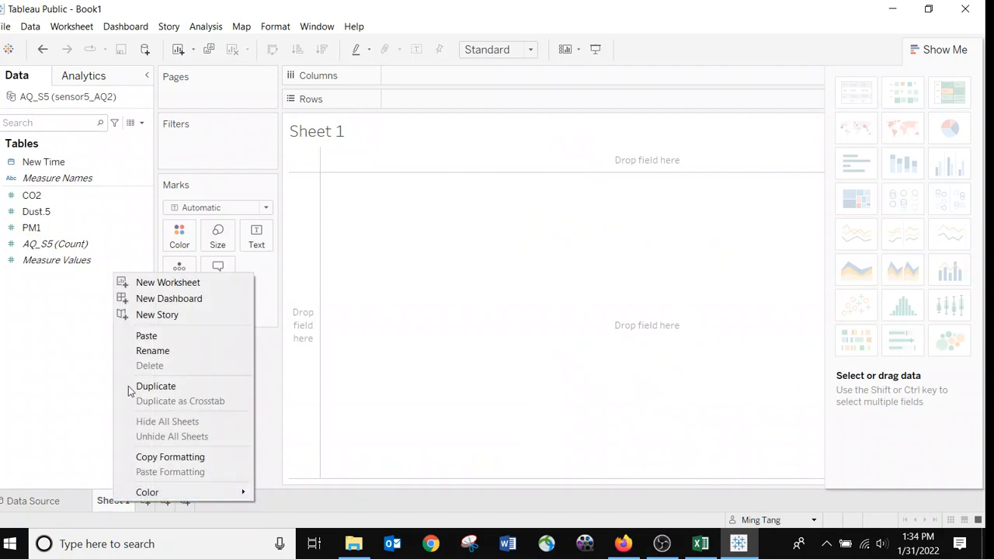
left_click(133, 351)
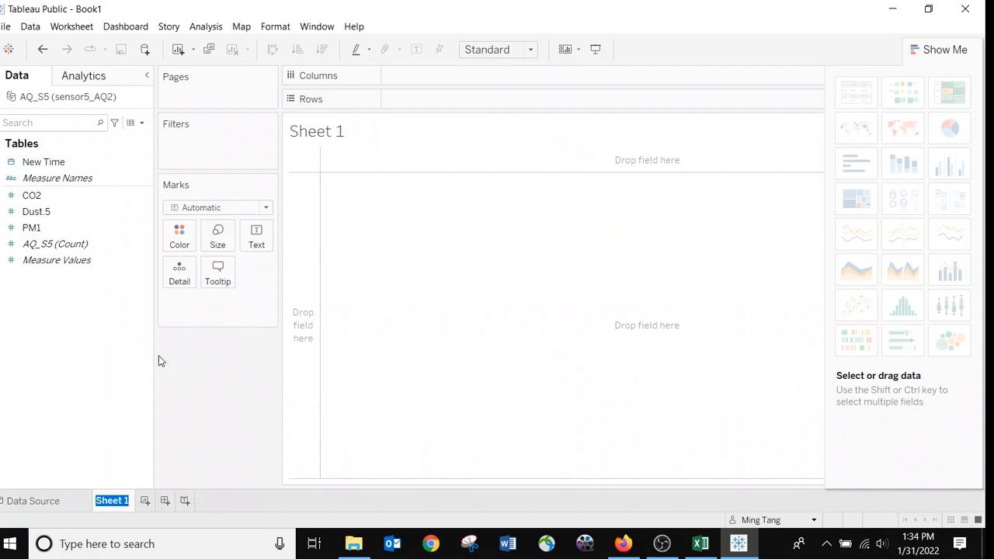
type("AQ")
key("Return")
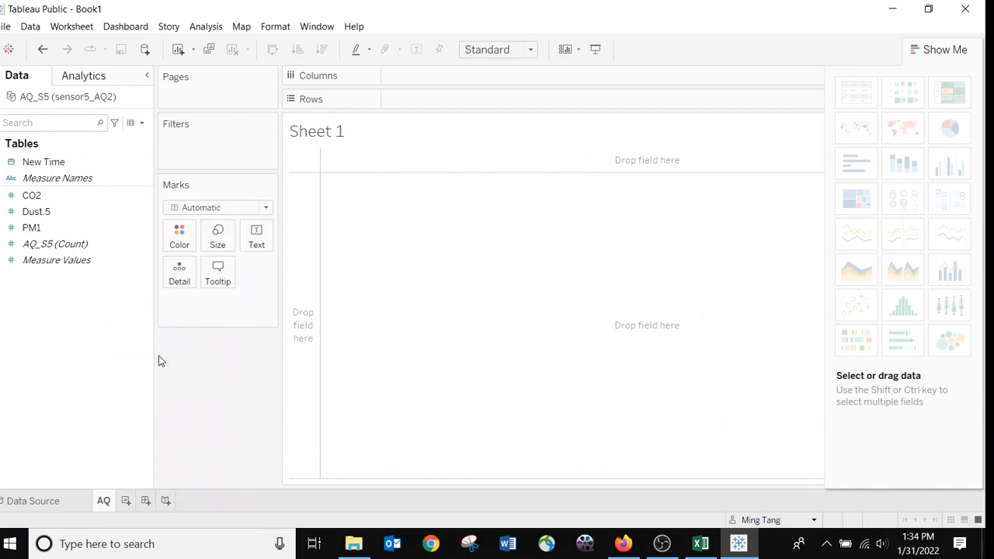
Place the CO2 field on the rows of the AQ worksheet and aggregate it as Average
left_click(62, 210)
left_click(18, 229)
left_click(52, 198)
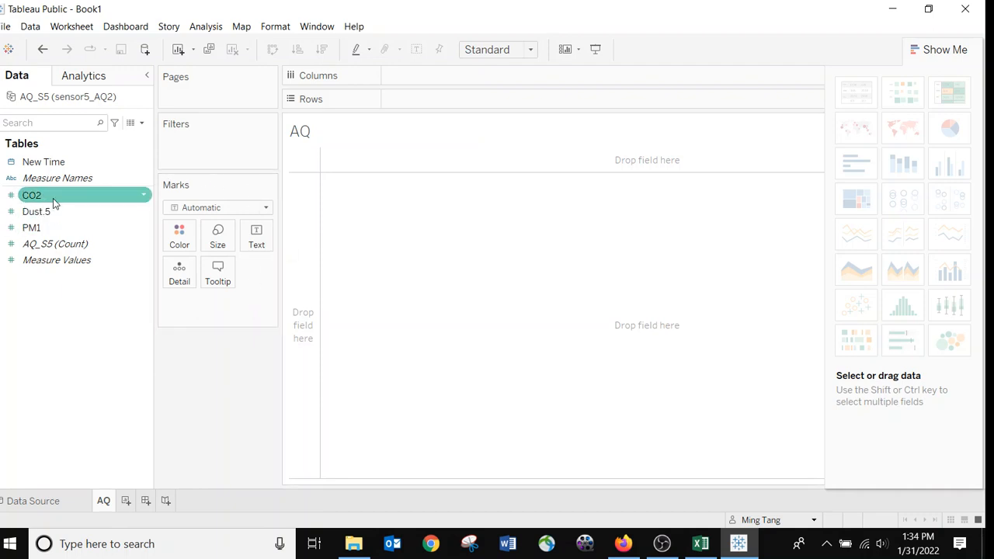
left_click_drag(53, 198, 418, 100)
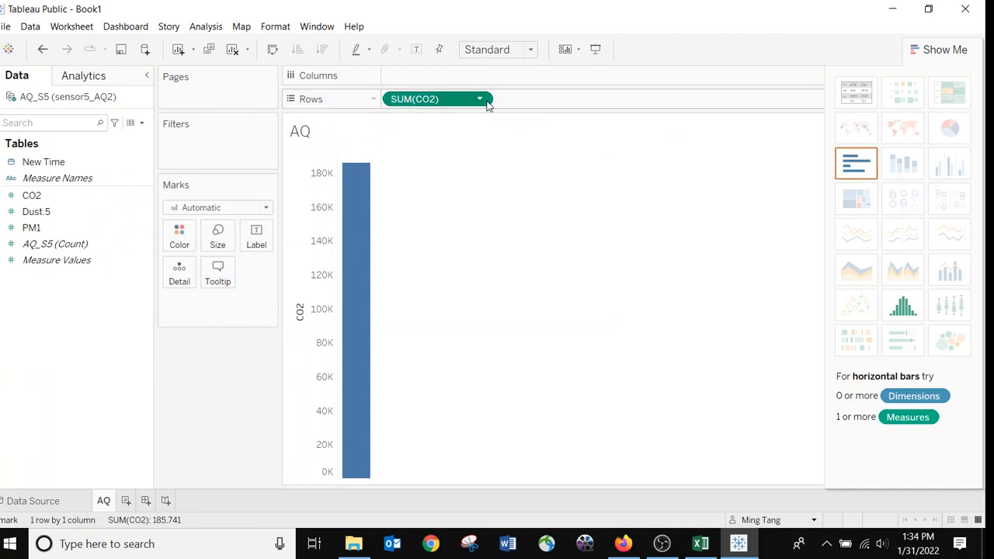
left_click(480, 99)
mouse_move(489, 244)
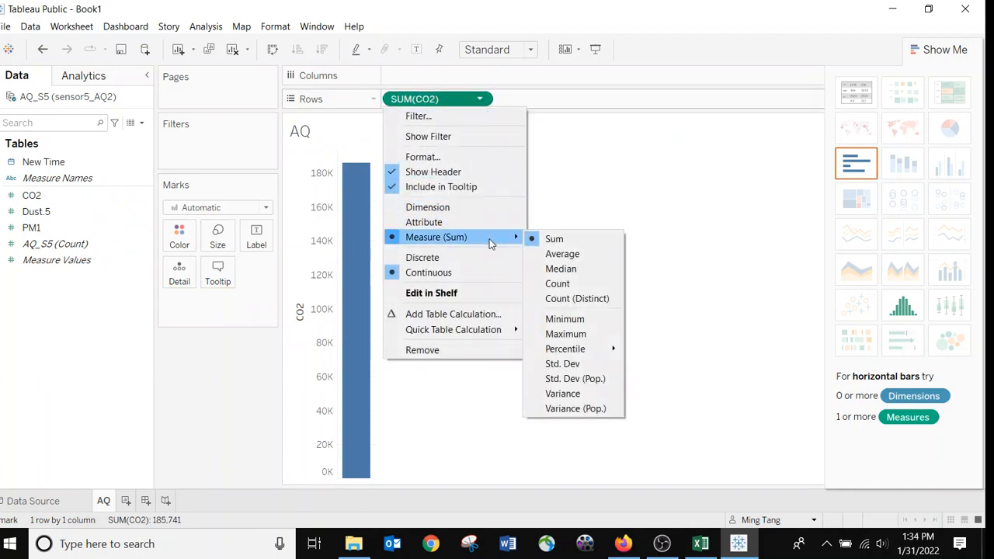
left_click(567, 254)
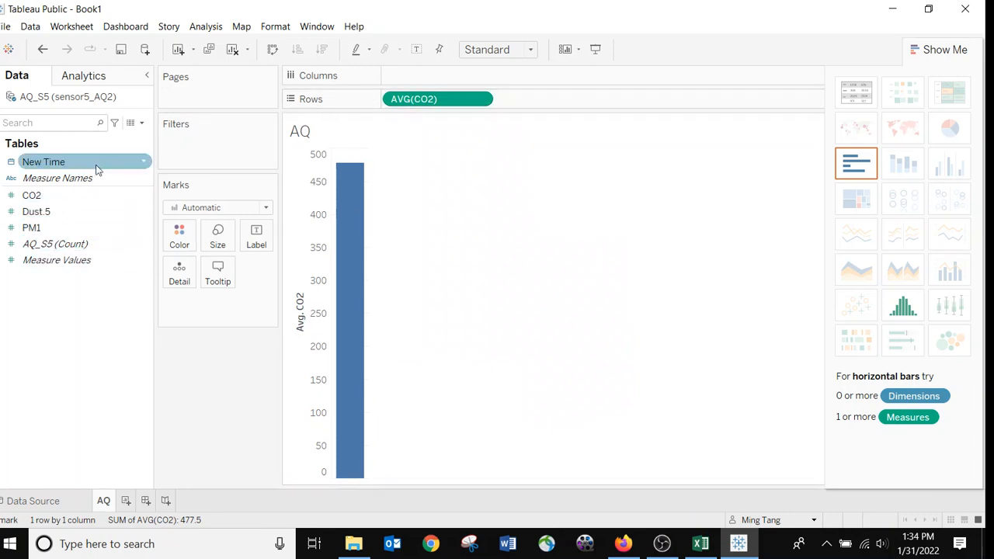
Place New Time on the columns and set its date level to the continuous Day format (May 8, 2015)
left_click_drag(95, 171, 425, 78)
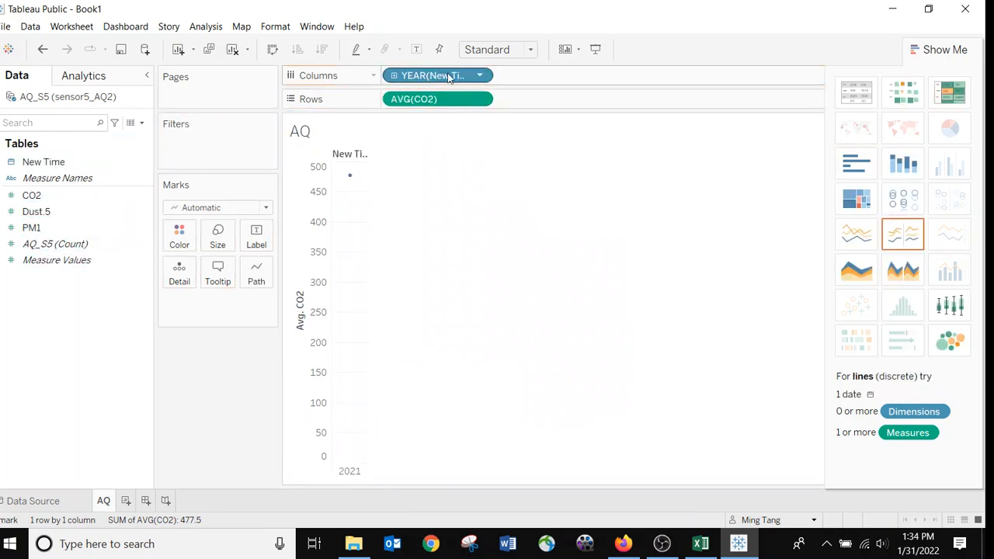
left_click(477, 75)
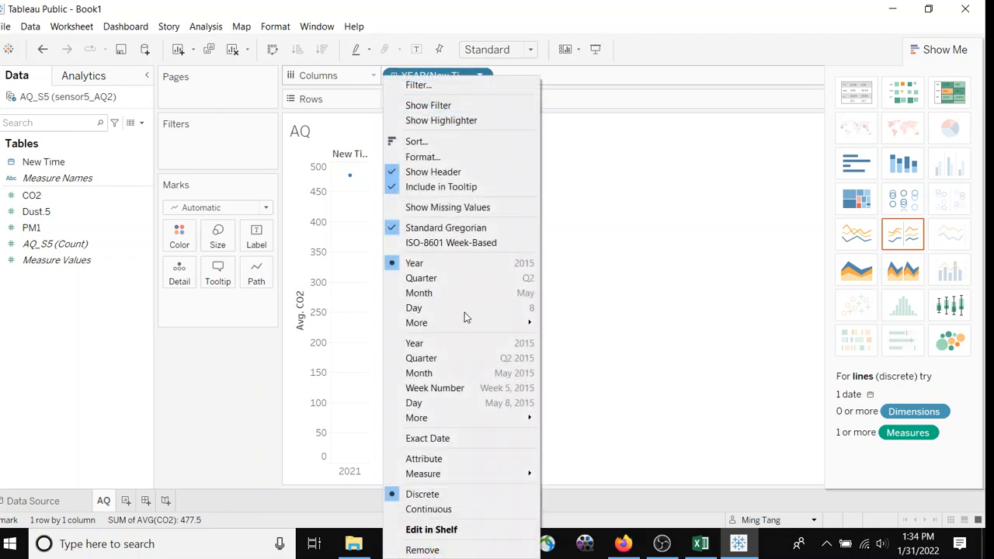
left_click(433, 404)
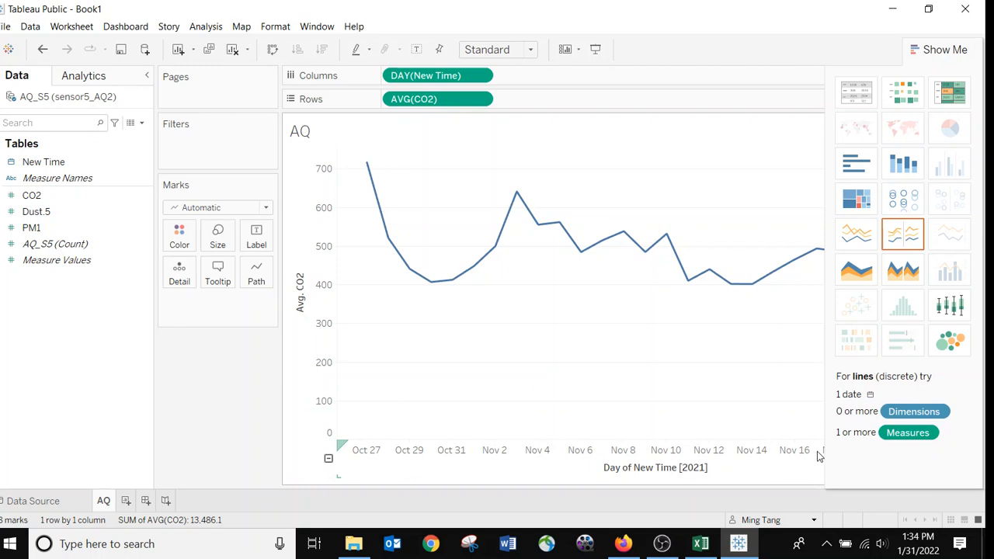
Add Dust.5 to the rows of the AQ worksheet aggregated as Average, and combine it with CO2 in a dual-lines chart
left_click(953, 51)
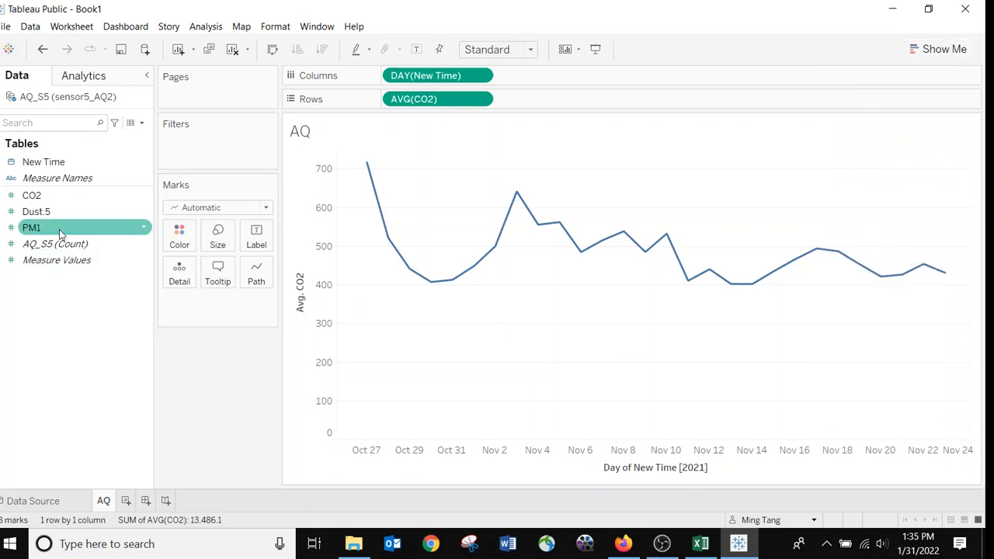
left_click_drag(36, 211, 539, 104)
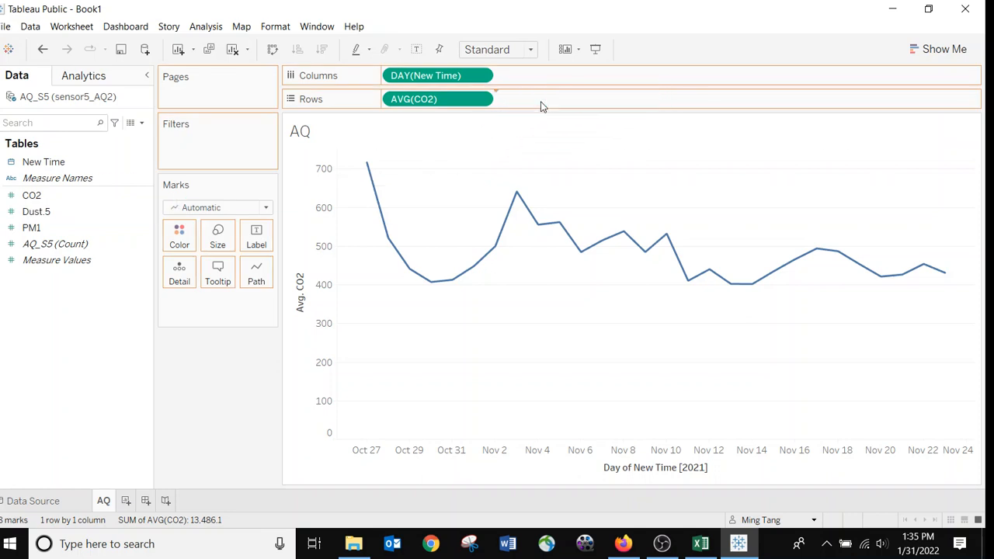
left_click(593, 100)
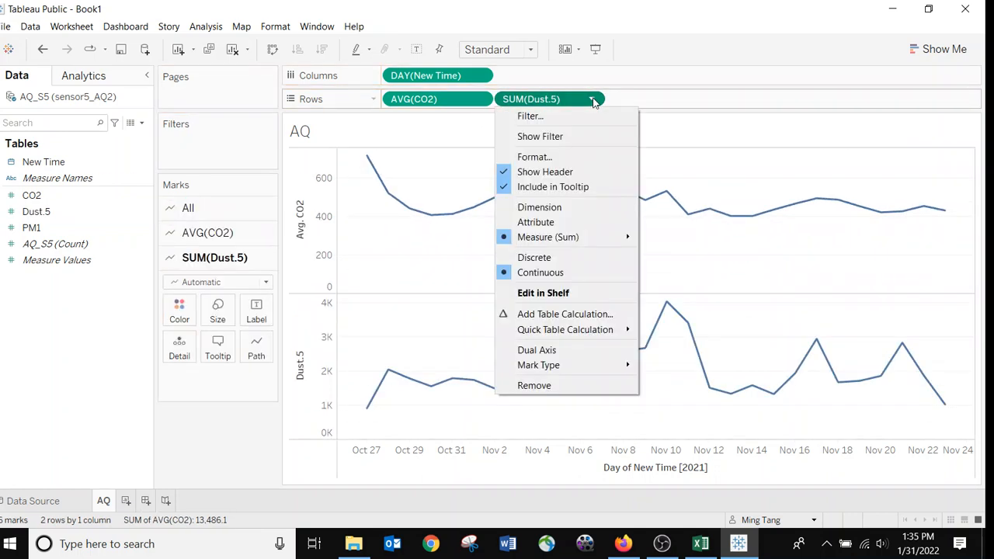
mouse_move(599, 236)
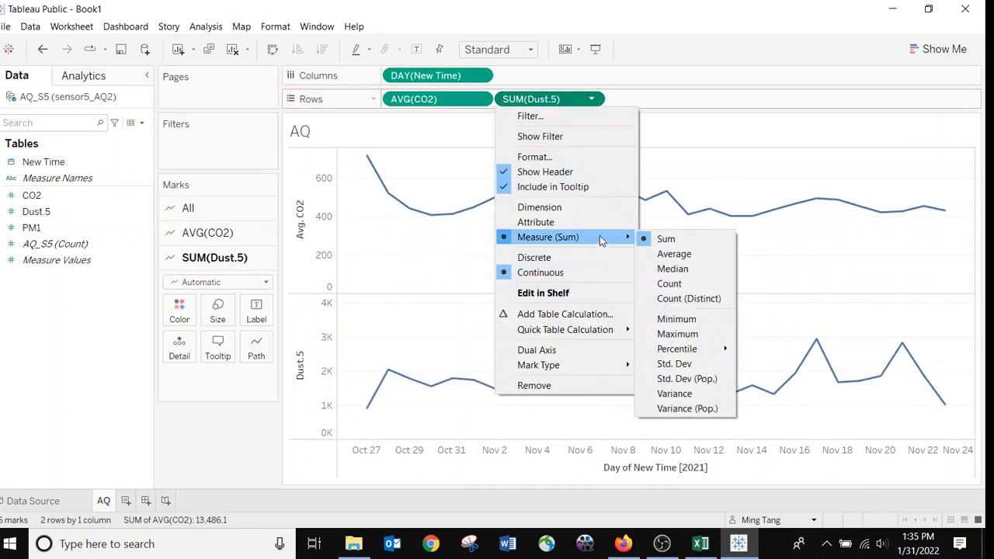
left_click(685, 252)
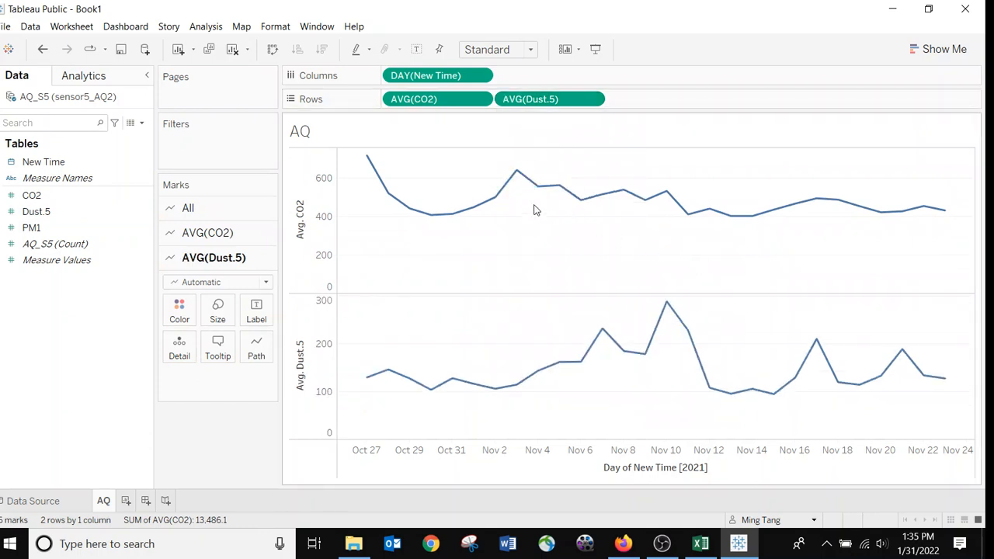
left_click(943, 49)
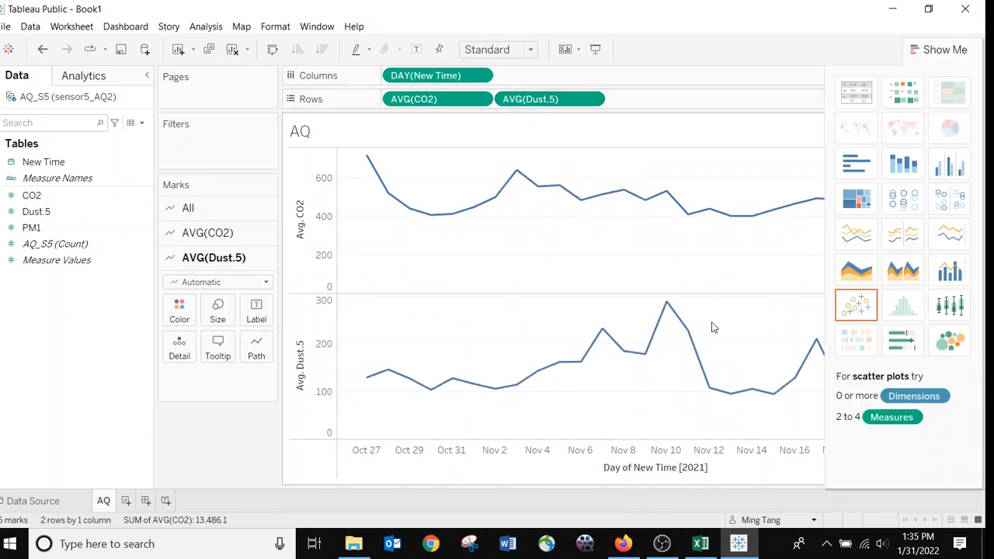
left_click(949, 239)
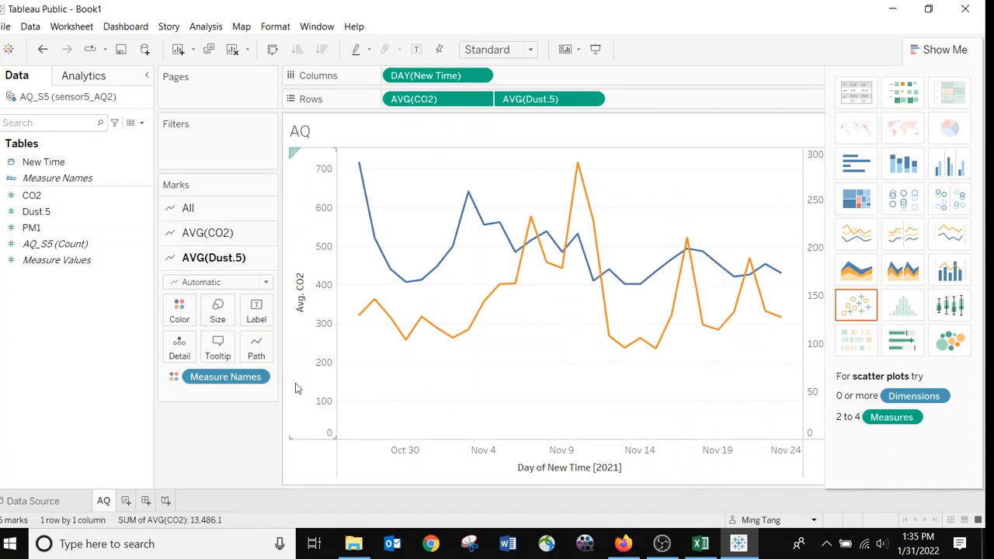
Thicken the lines of all marks in the AQ chart
left_click(194, 209)
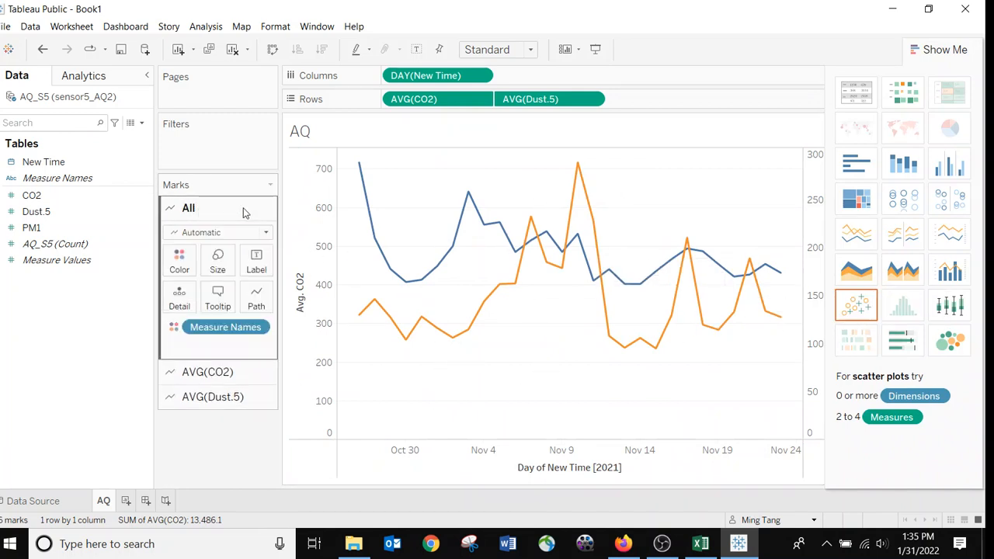
left_click(217, 260)
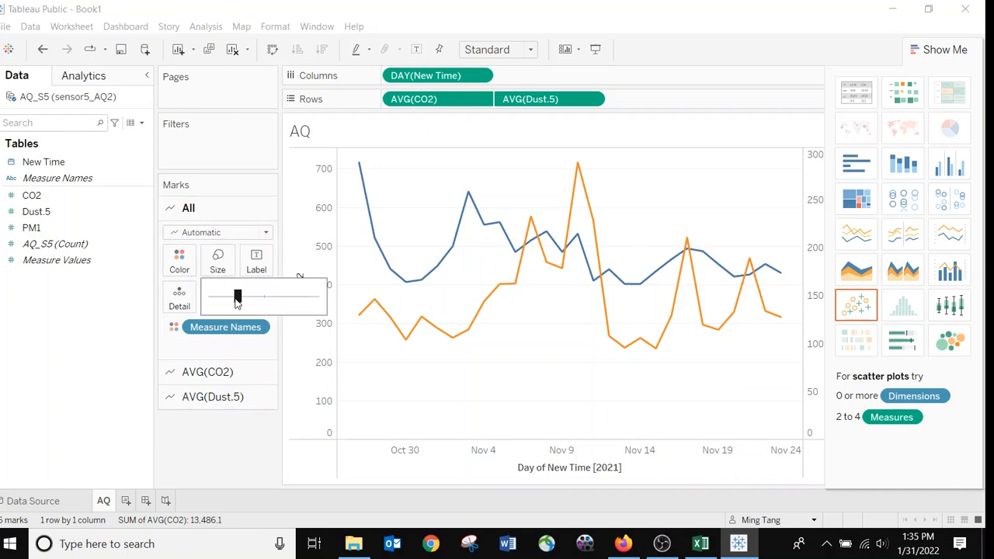
left_click_drag(238, 295, 269, 296)
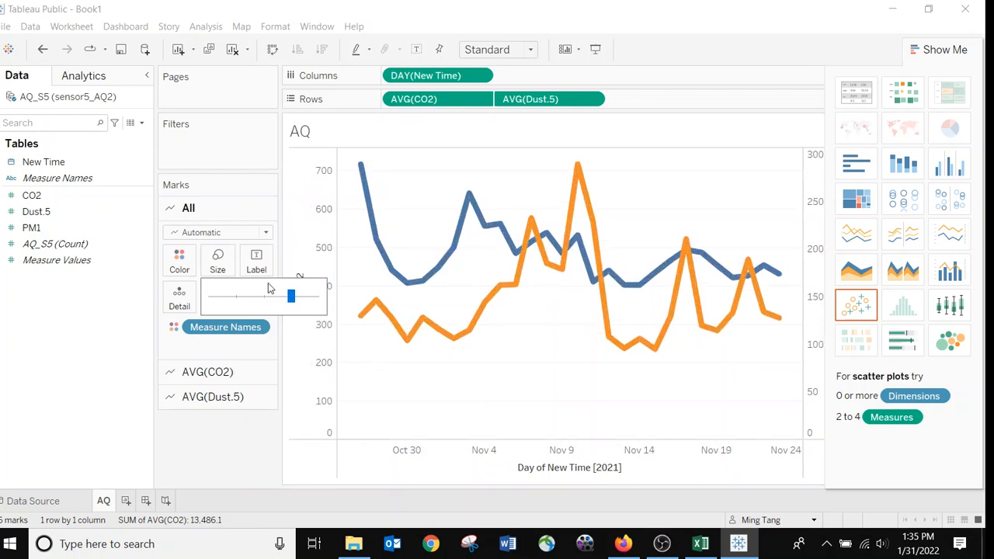
Show mark labels on all marks of the AQ chart, limited to the Min/Max points
left_click(259, 266)
left_click(295, 296)
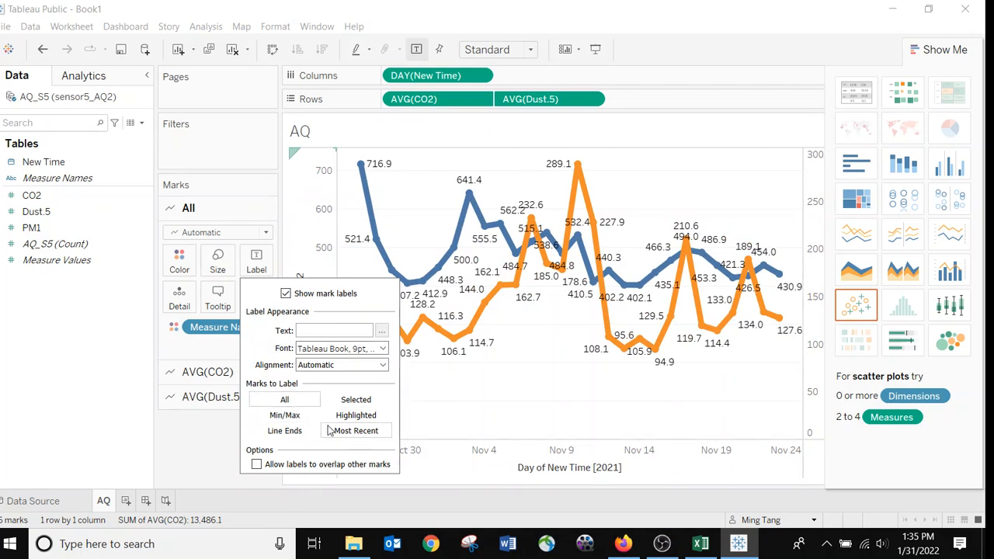
left_click(285, 415)
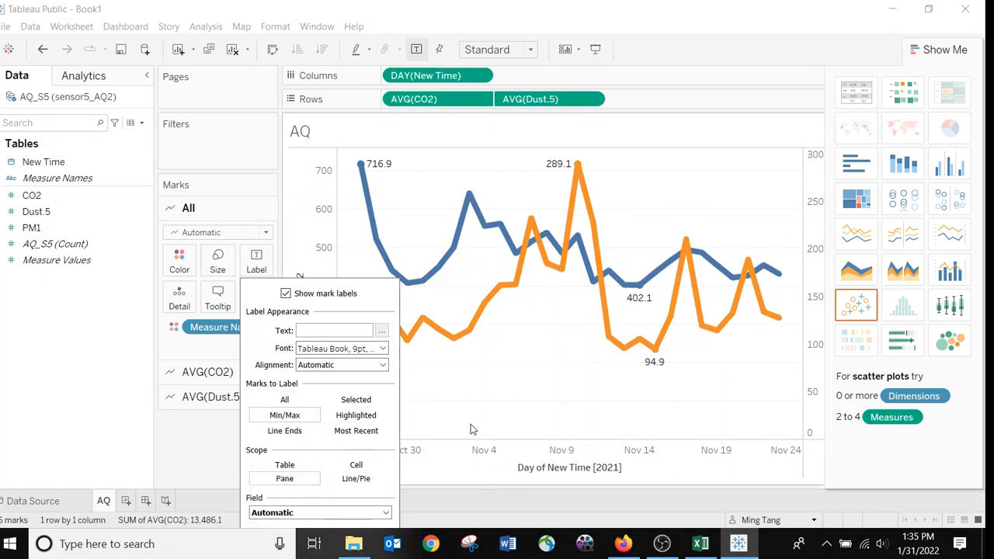
left_click(487, 396)
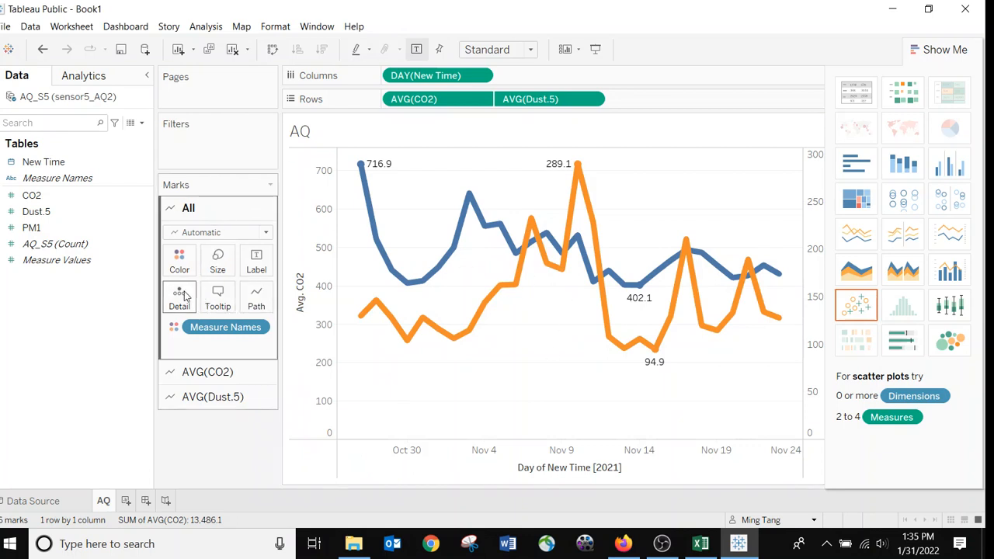
Try the step and jump line types on all marks before restoring linear lines, and review the tooltip settings
left_click(257, 300)
left_click(276, 343)
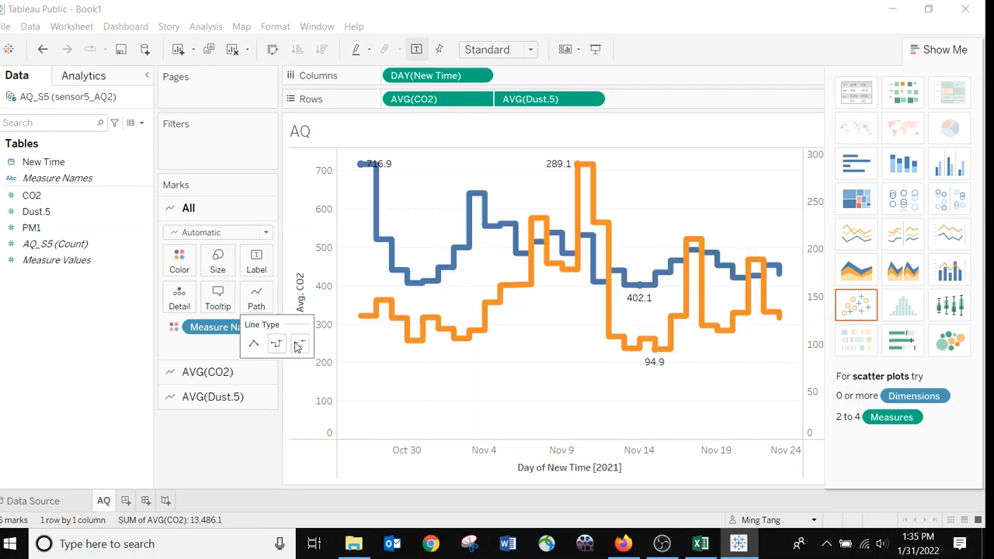
left_click(300, 343)
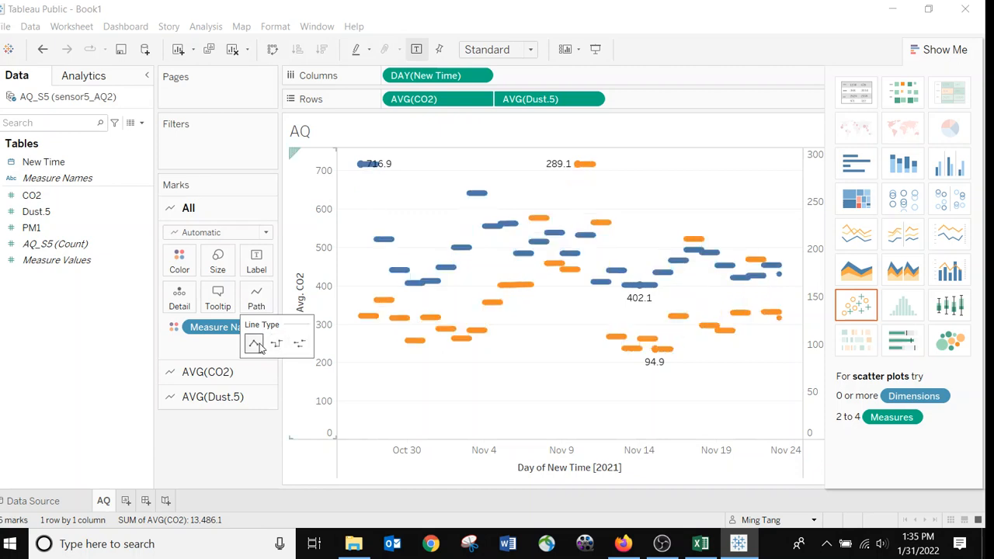
left_click(254, 344)
left_click(218, 299)
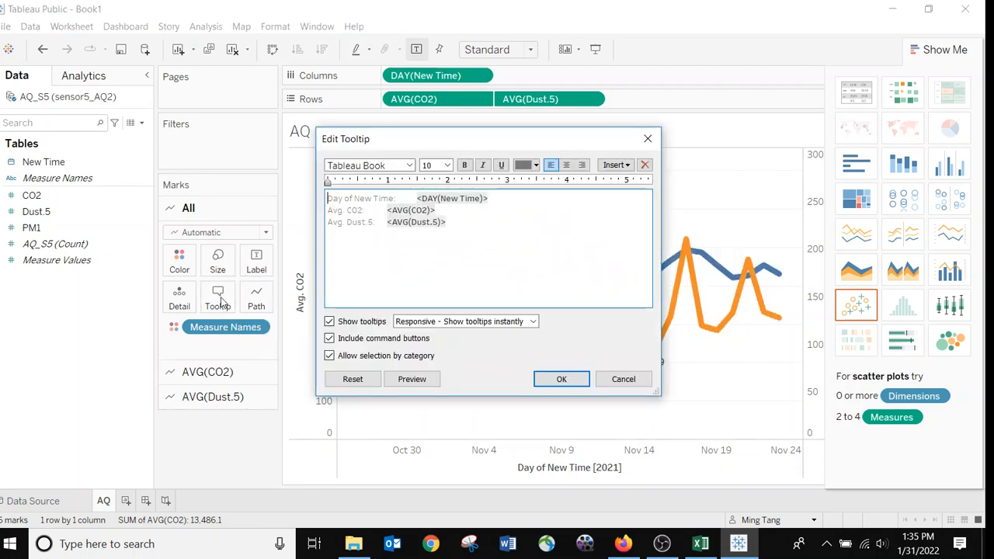
left_click(625, 379)
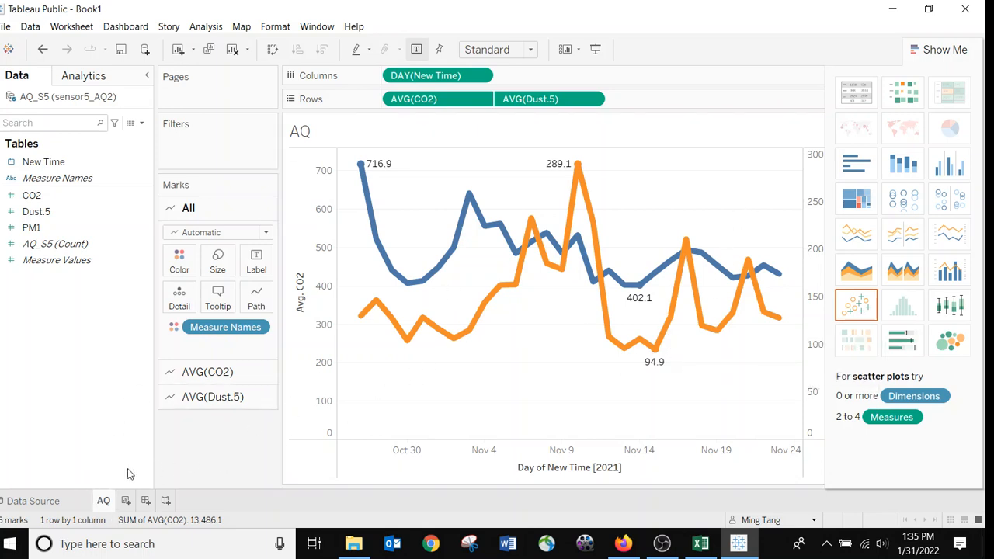
Try the continuous area, dual combination, side-by-side bar and stacked bar chart types on the AQ worksheet
left_click(862, 272)
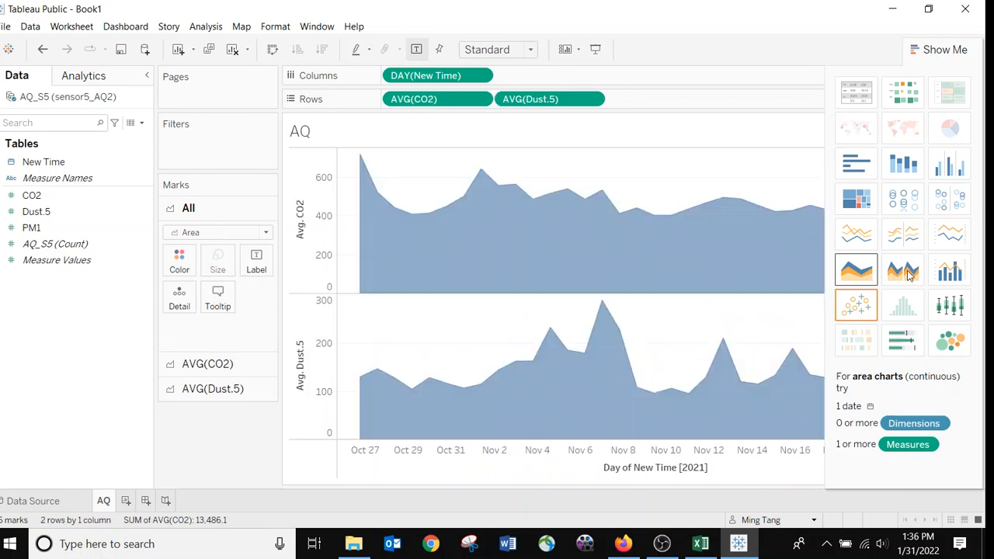
left_click(950, 272)
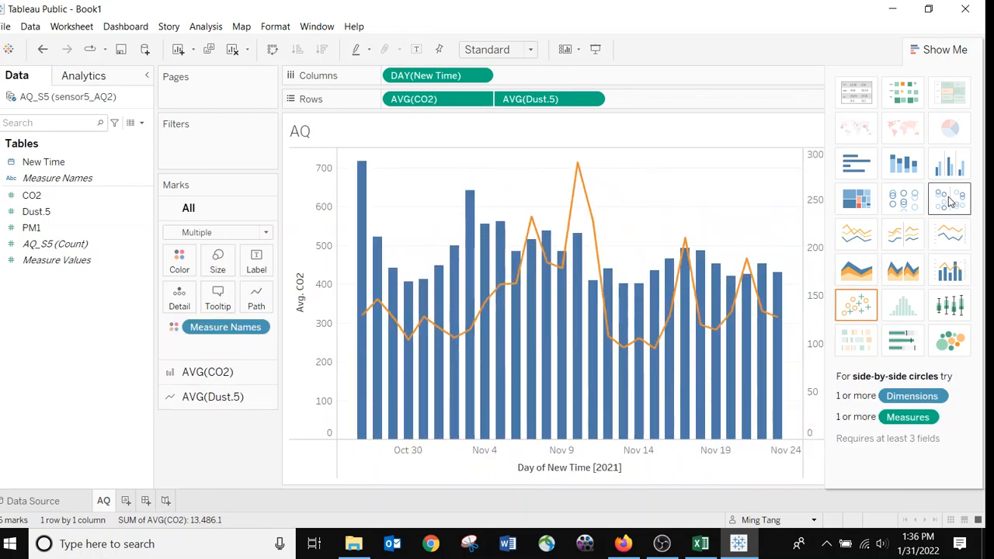
left_click(952, 168)
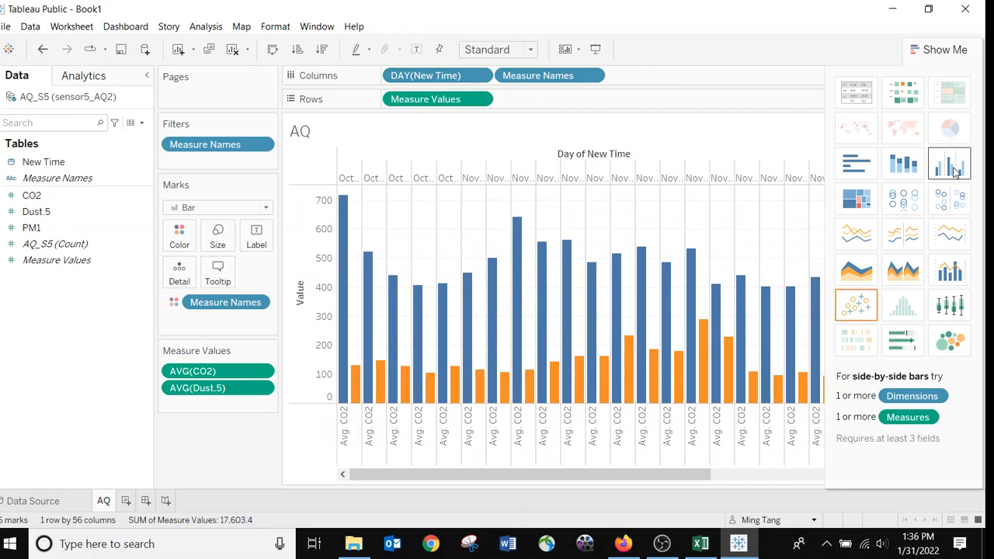
left_click(897, 170)
left_click(948, 168)
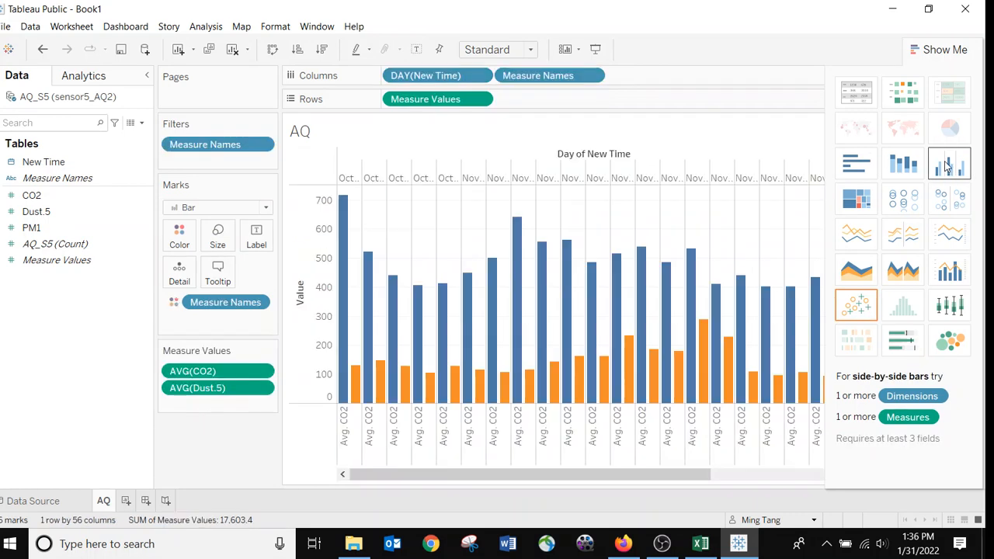
Set the AQ chart type to dual lines and make the lines of all marks thicker
left_click(951, 236)
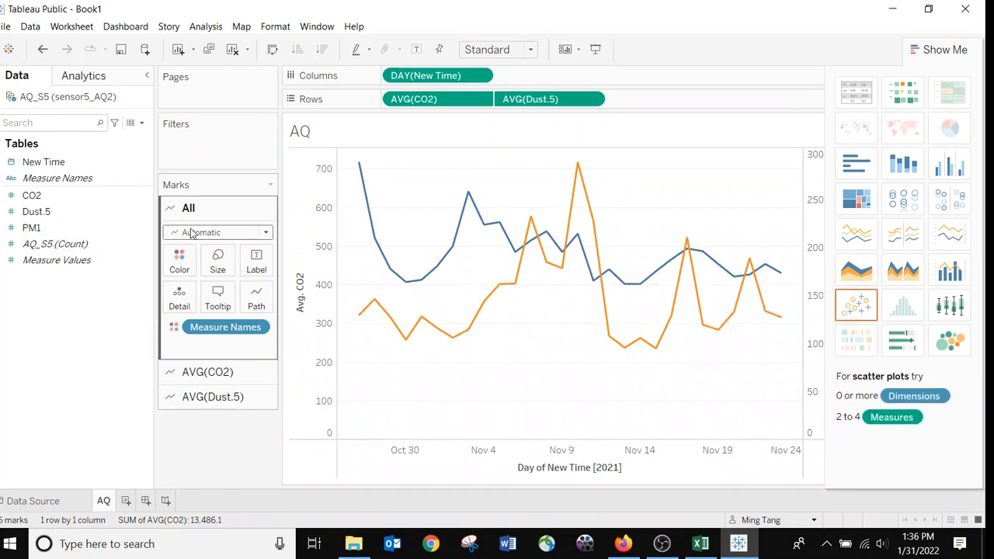
left_click(217, 260)
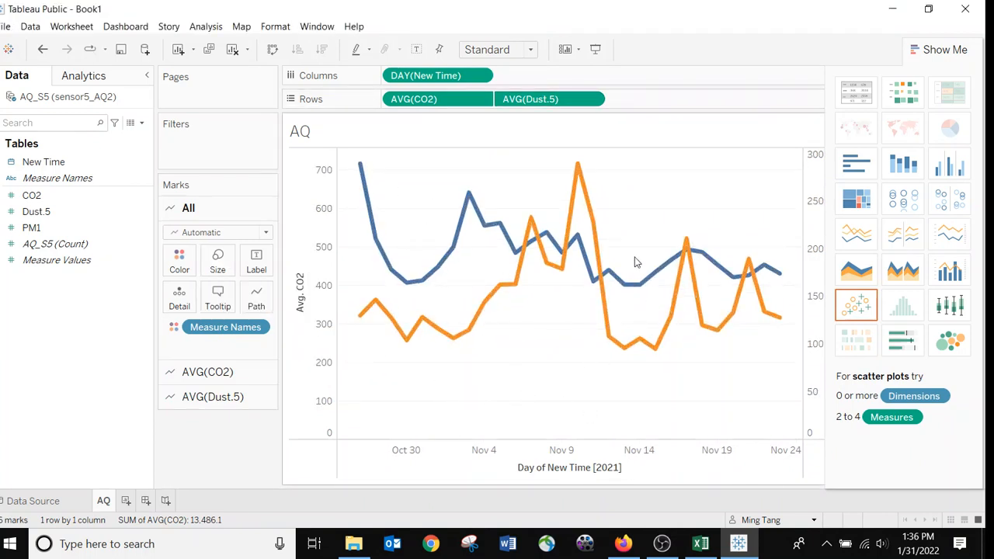
Create a new dashboard and place the AQ worksheet on it
left_click(146, 507)
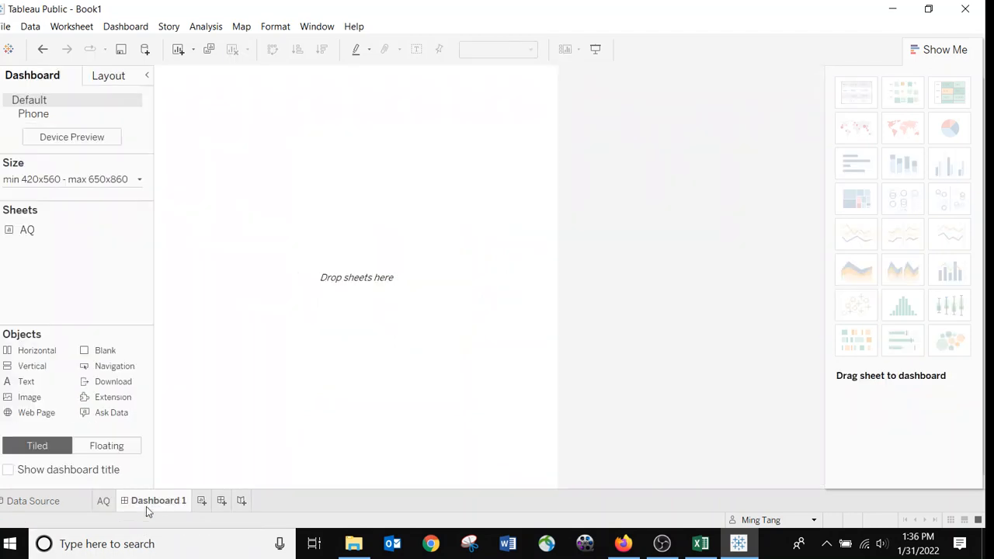
left_click_drag(44, 245, 339, 242)
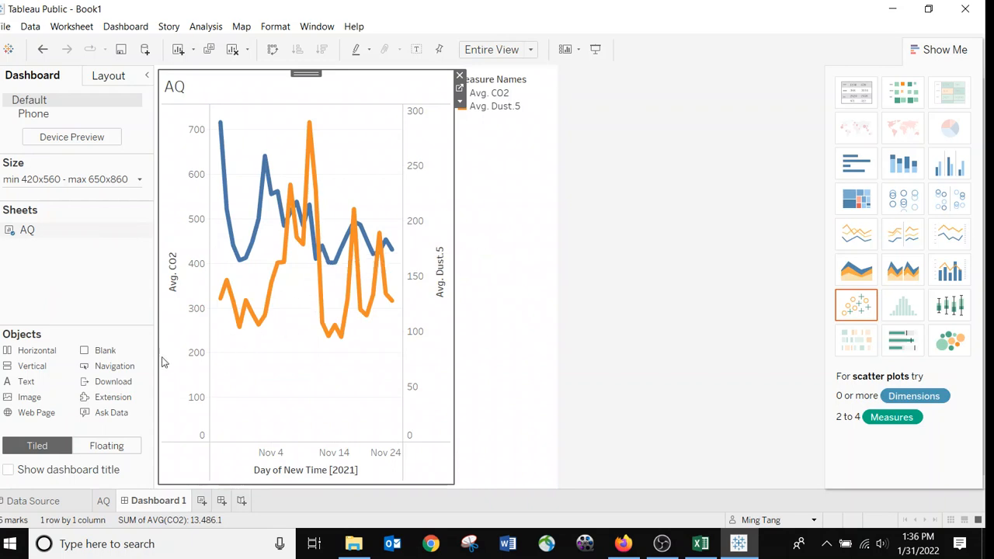
Add a new blank worksheet to the workbook after the dashboard
left_click(206, 505)
left_click(50, 194)
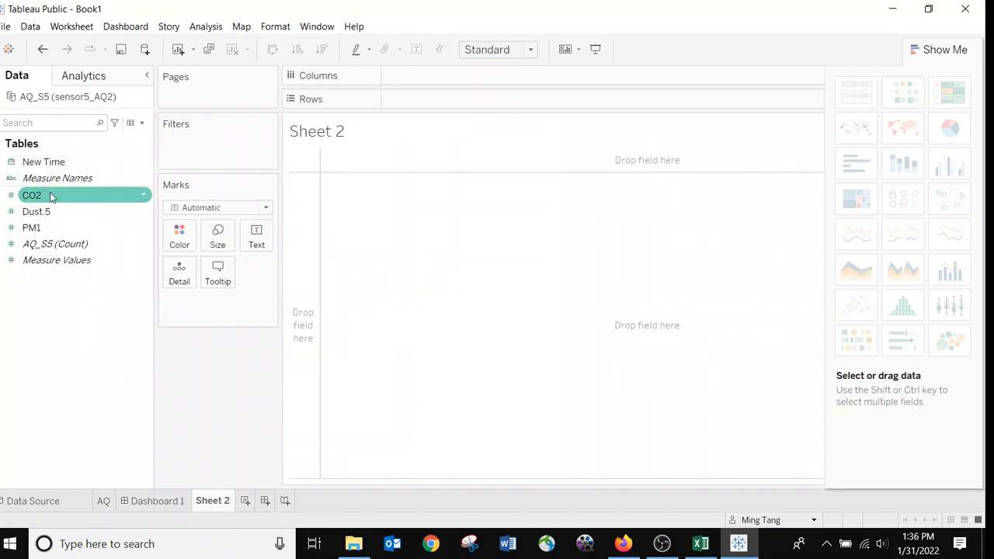
left_click(54, 211)
left_click(29, 227)
left_click(76, 213)
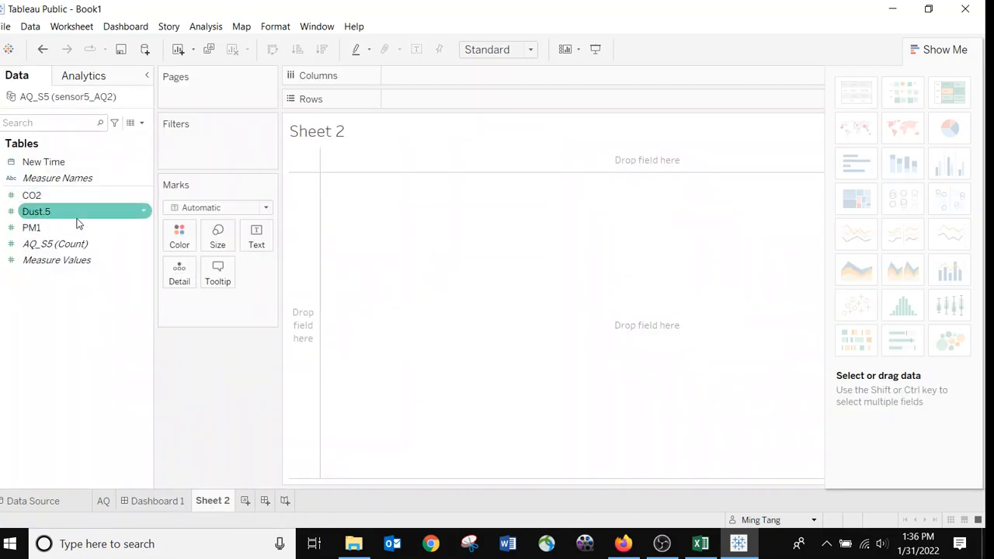
Check the contents of Dashboard 1 and return to the Sheet 2 worksheet
left_click(157, 501)
mouse_move(162, 509)
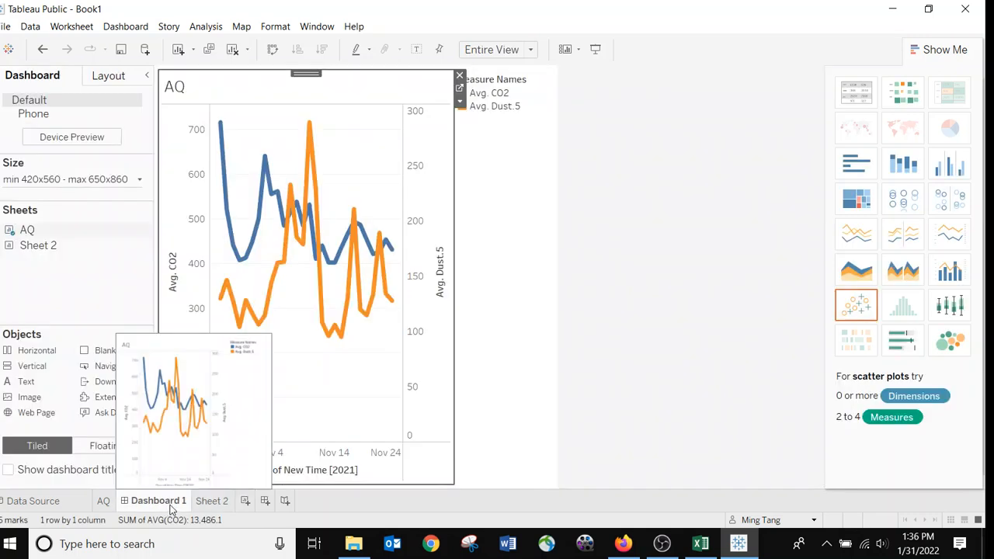
left_click(211, 502)
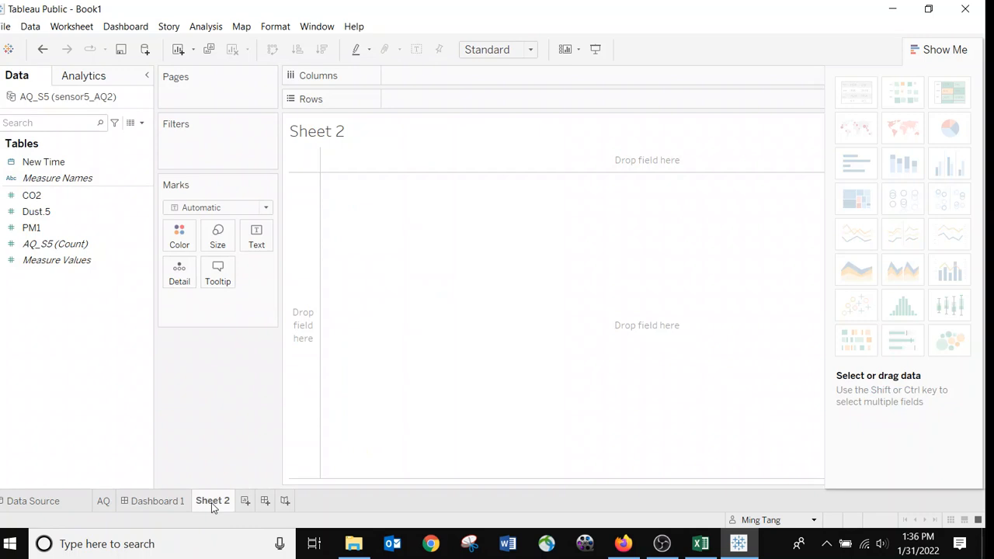
Place the PM1 field on the columns of Sheet 2 and aggregate it as Average
left_click(45, 216)
mouse_move(32, 227)
left_mouse_down()
mouse_move(422, 145)
mouse_move(433, 77)
left_mouse_up()
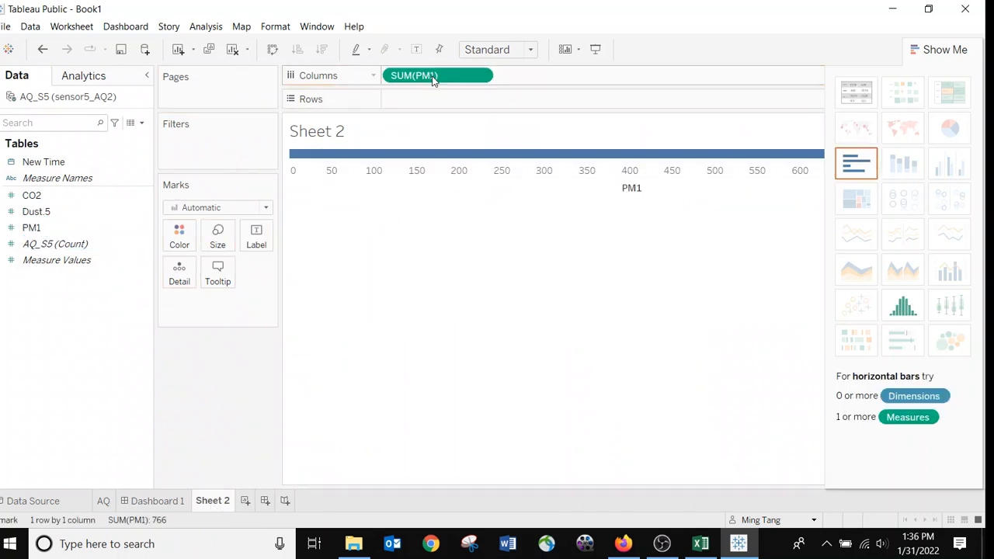
left_click(479, 76)
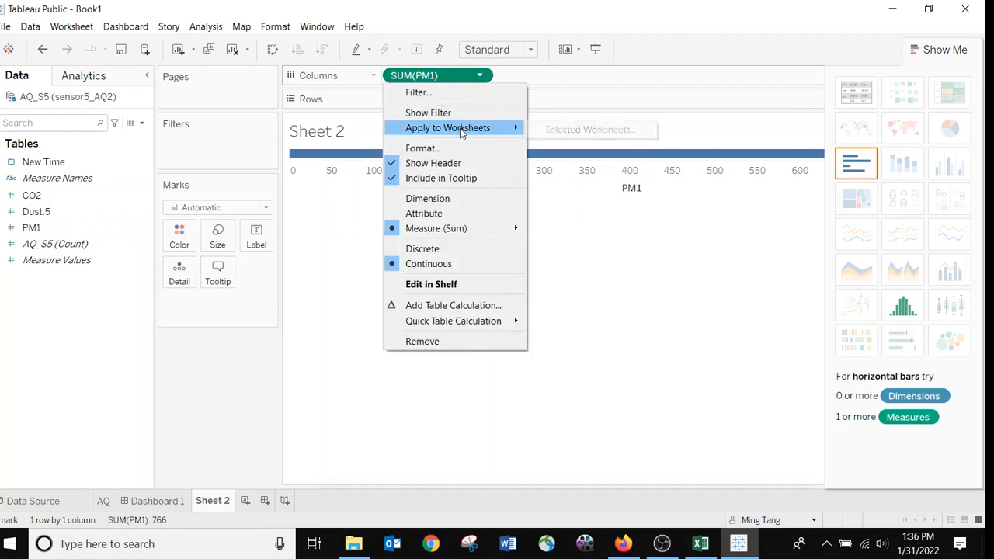
mouse_move(459, 233)
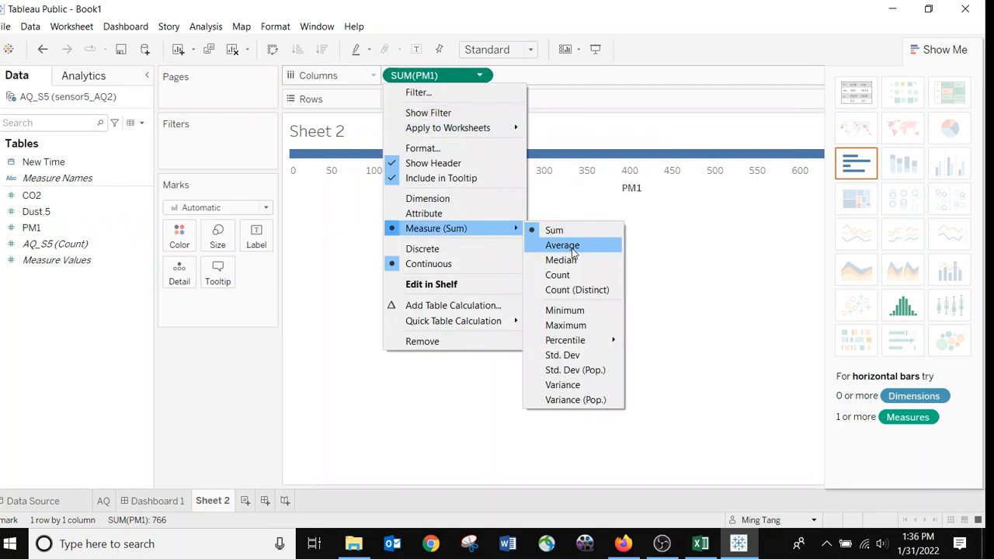
left_click(569, 247)
Arrange New Time on the columns and average PM1 on the rows, with the date level set to continuous Day (May 8, 2015)
left_click_drag(55, 165, 538, 101)
left_click_drag(419, 105, 417, 76)
left_click(480, 76)
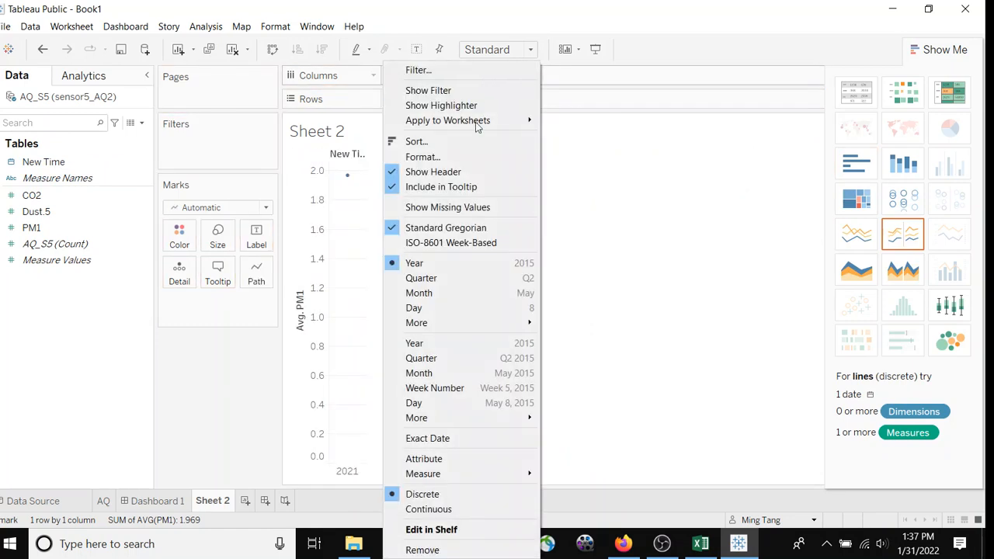
left_click(473, 406)
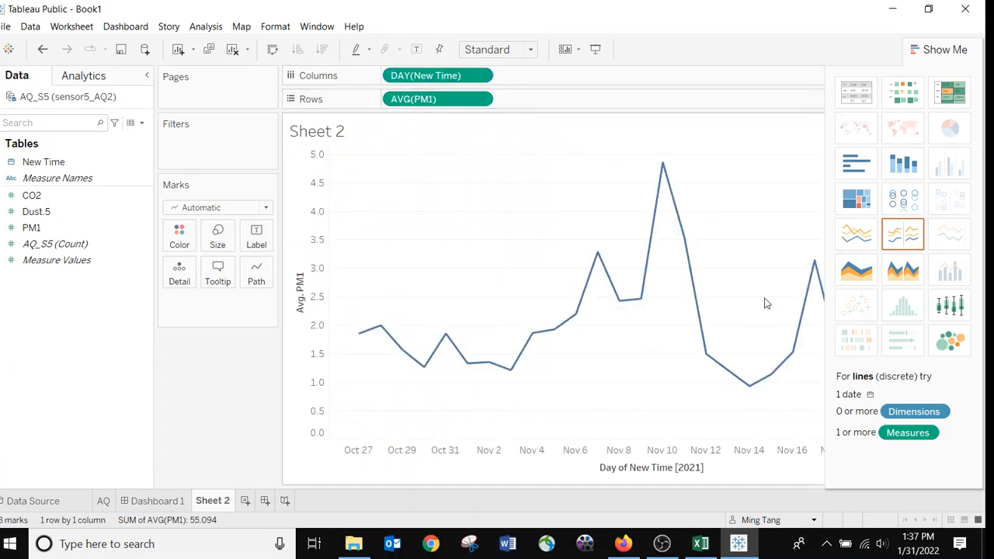
Set the color of the PM1 line in Sheet 2 to red
left_click(179, 239)
left_click(244, 317)
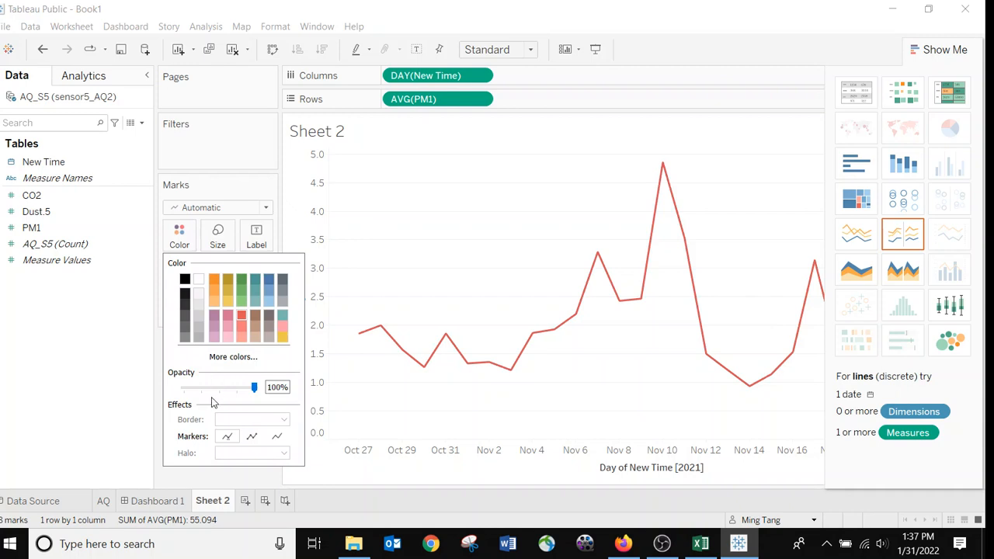
Increase the size of the PM1 line in Sheet 2 to make it noticeably thicker
left_click(422, 236)
left_click(217, 235)
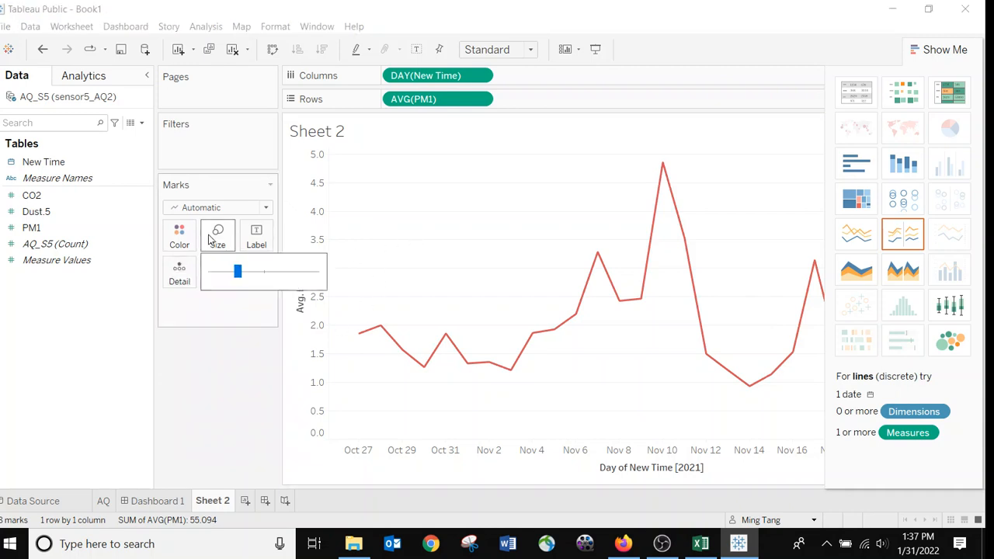
left_click(277, 272)
left_click(446, 260)
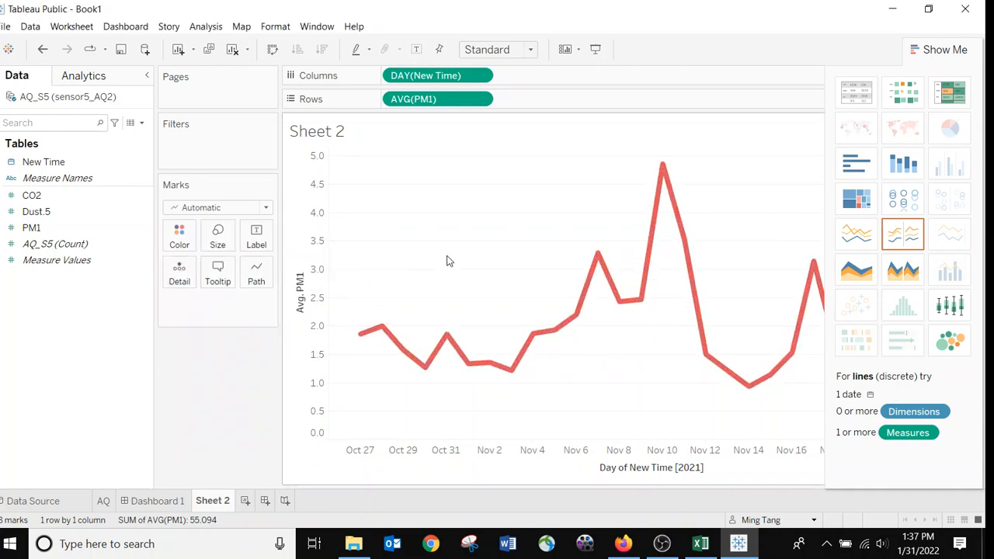
Rename the Sheet 2 worksheet as PM1
right_click(214, 506)
type("PM1")
key("Return")
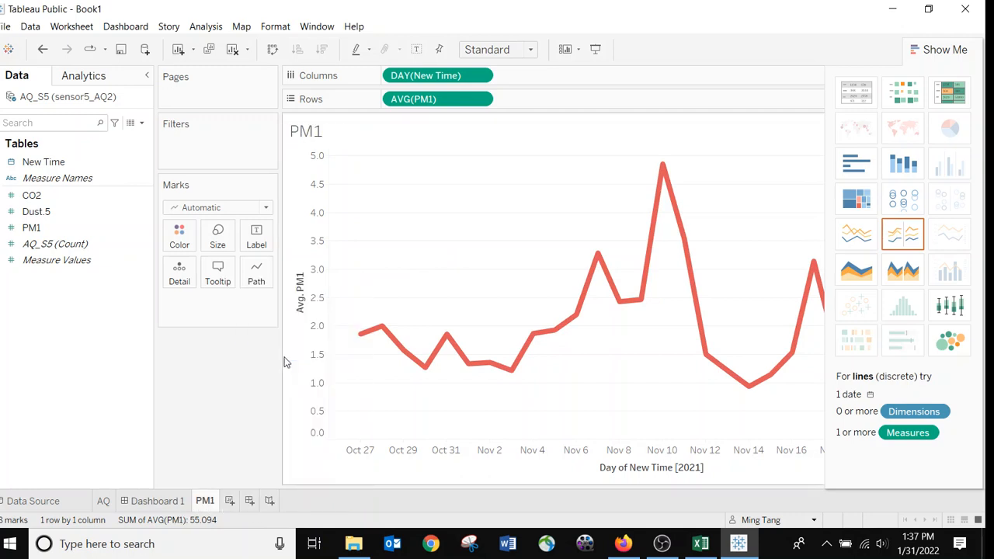
Add the PM1 worksheet to Dashboard 1 directly below the AQ chart
left_click(156, 501)
mouse_move(29, 247)
left_click_drag(30, 247, 257, 373)
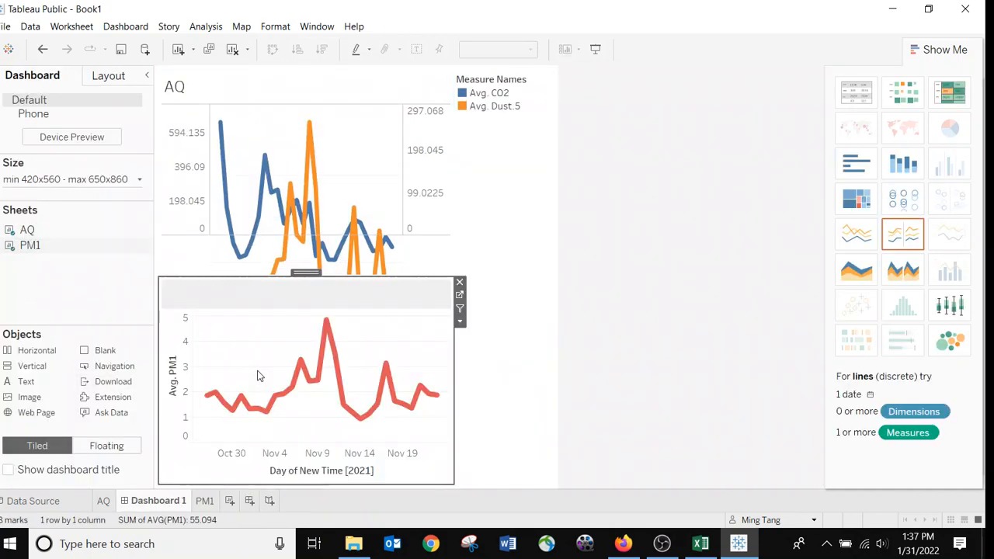
left_click(546, 253)
Inspect the November 9, 2021 point of the PM1 chart and look over the items on Dashboard 1
left_click(318, 371)
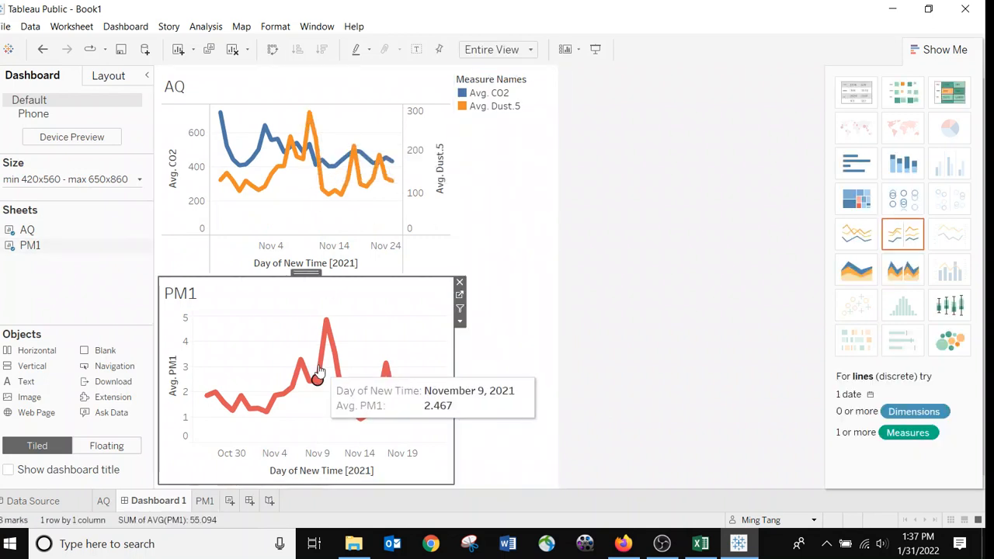
left_click(461, 310)
left_click(460, 309)
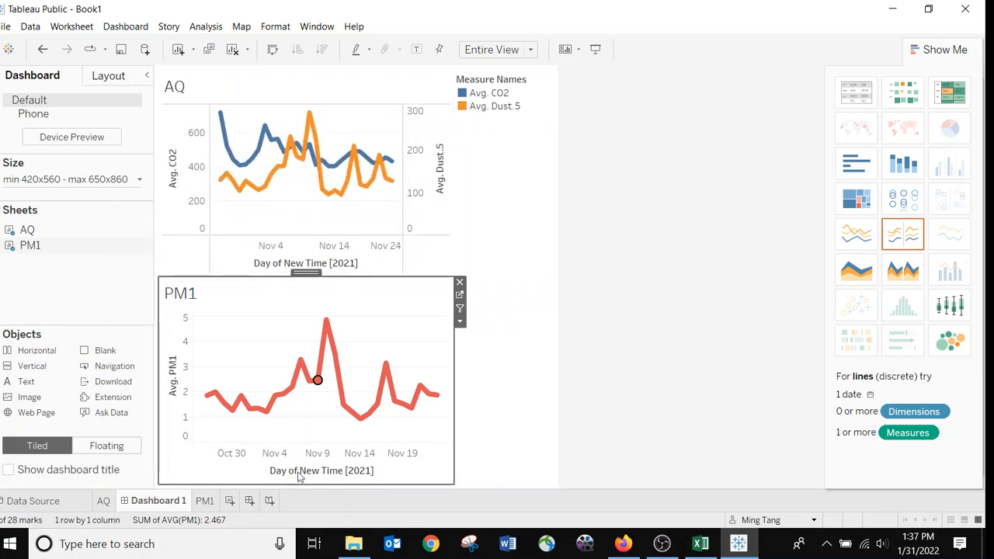
left_click(507, 233)
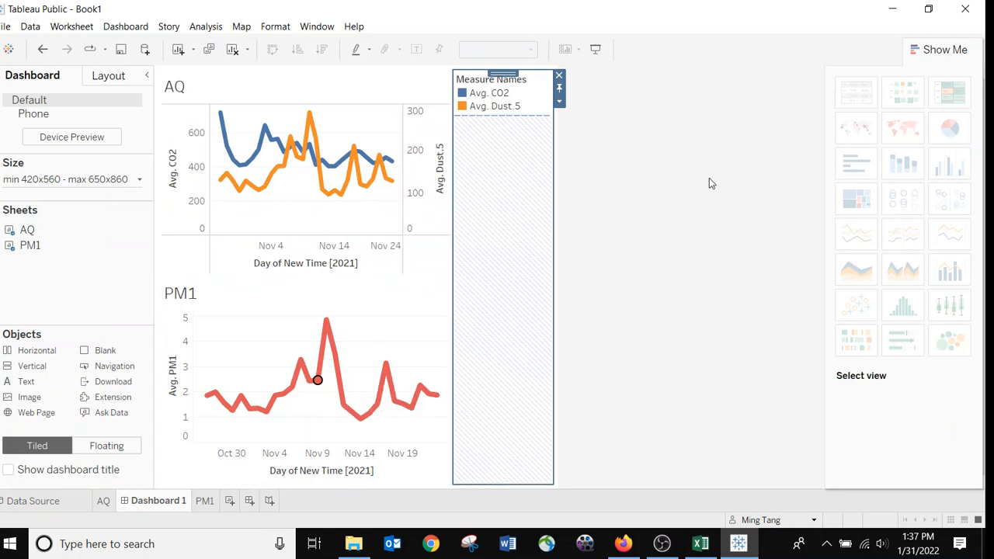
left_click(651, 217)
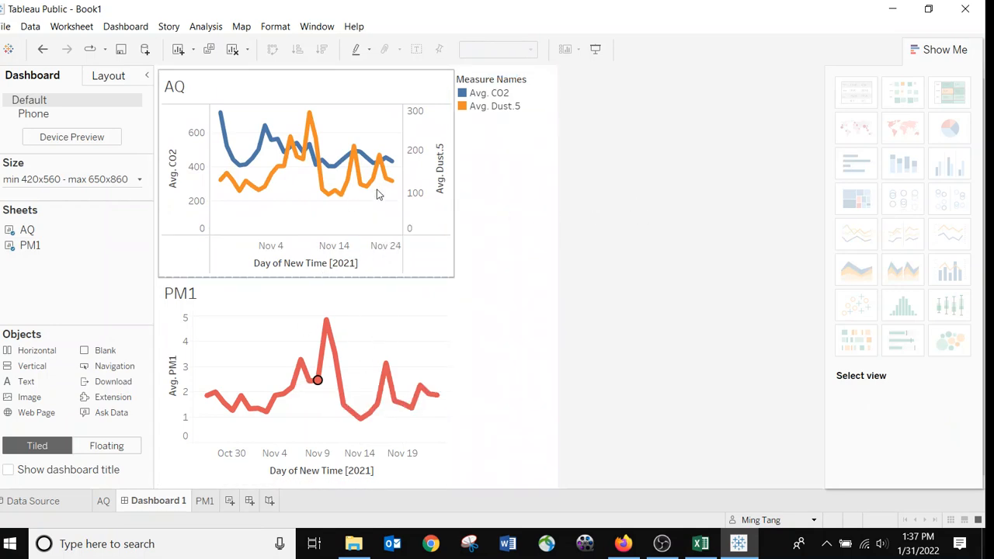
left_click(342, 335)
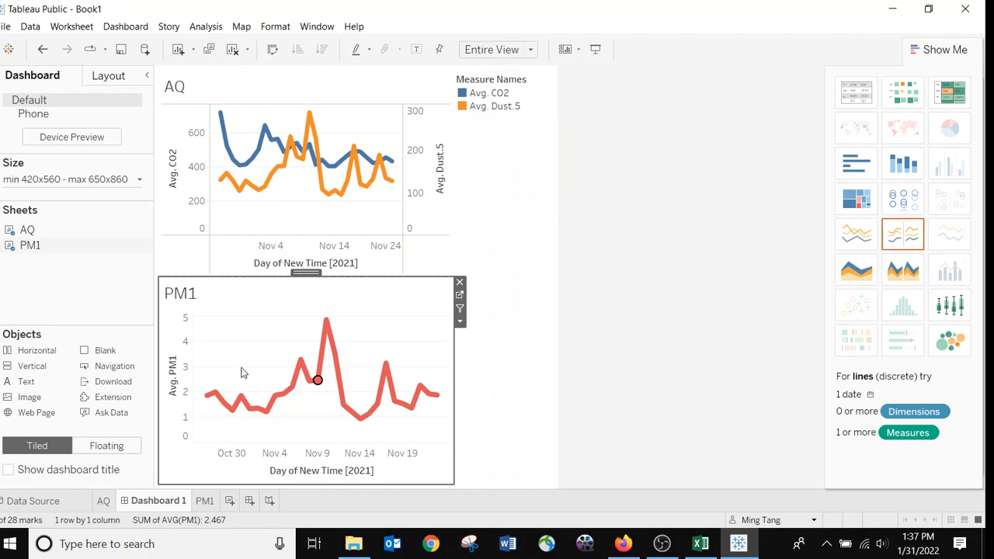
left_click(711, 236)
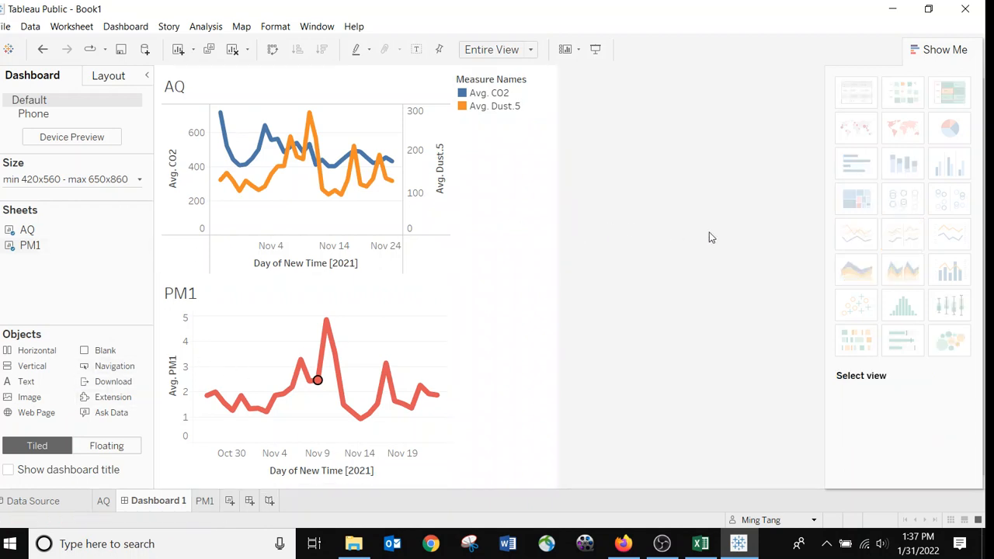
Save the workbook to Tableau Public with the title AQ_S5_3
left_click(6, 26)
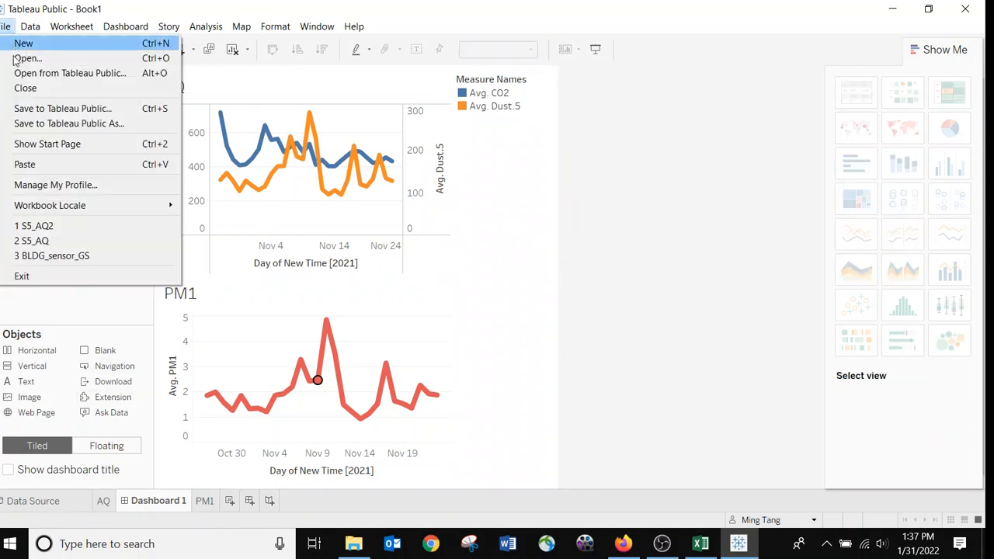
left_click(64, 109)
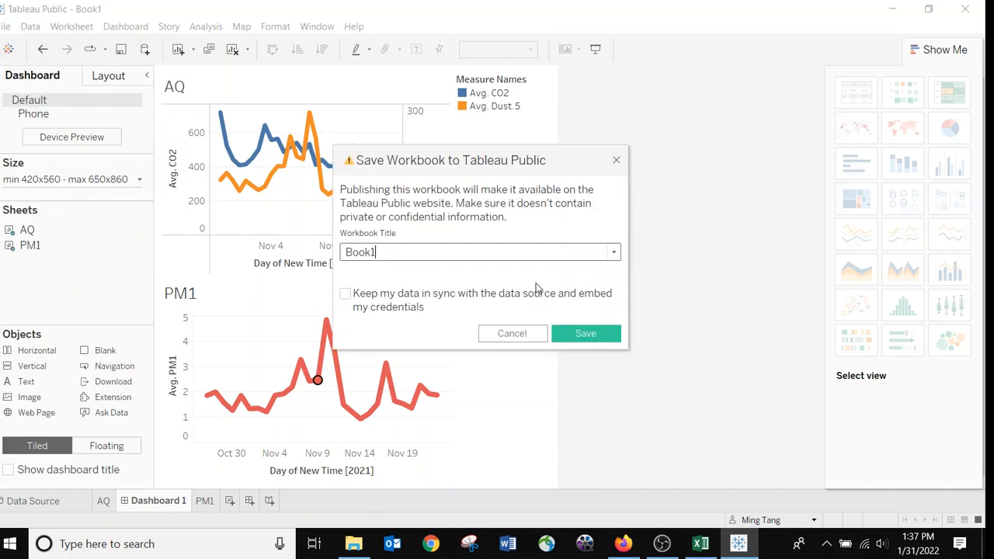
left_click_drag(389, 255, 261, 243)
type("AQ_S5_3")
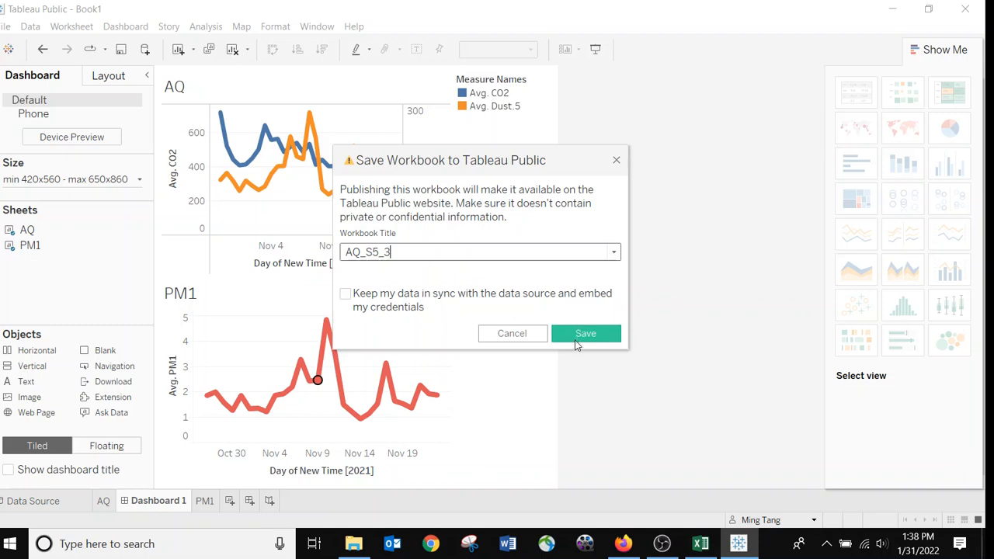
left_click(584, 334)
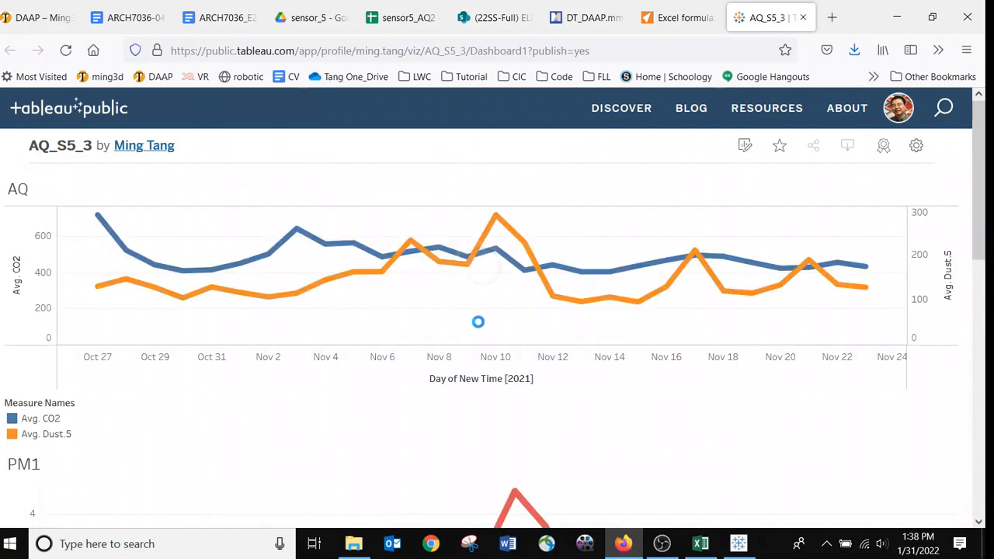
Look through the published AQ_S5_3 page from the charts to its details and check its web address
scroll(478, 322, "down", 10)
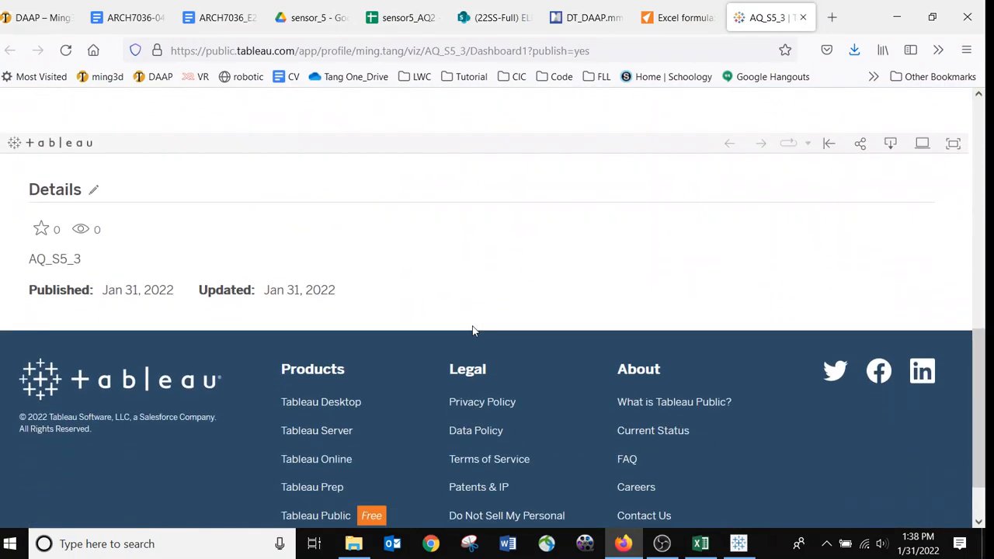
scroll(474, 330, "up", 10)
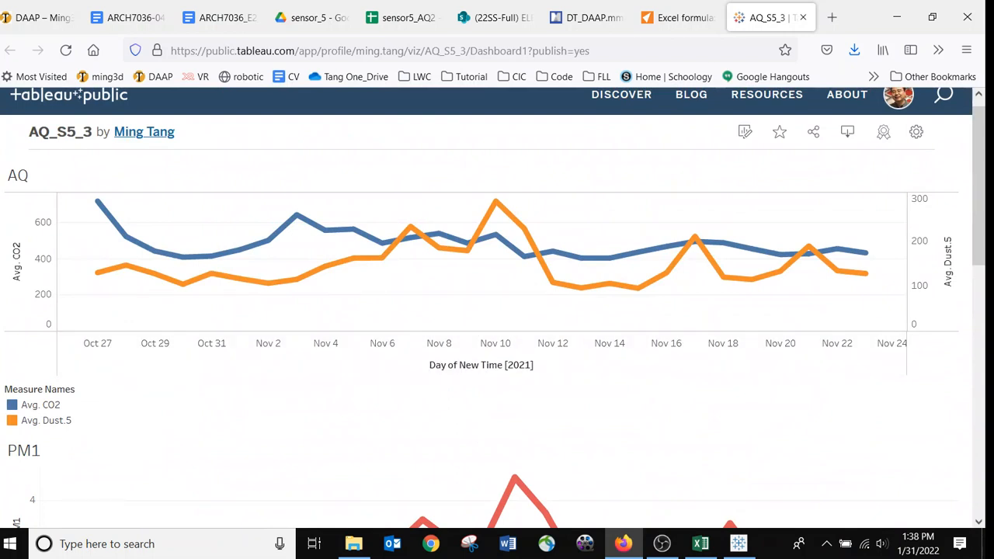
scroll(692, 102, "up", 1)
left_click(638, 49)
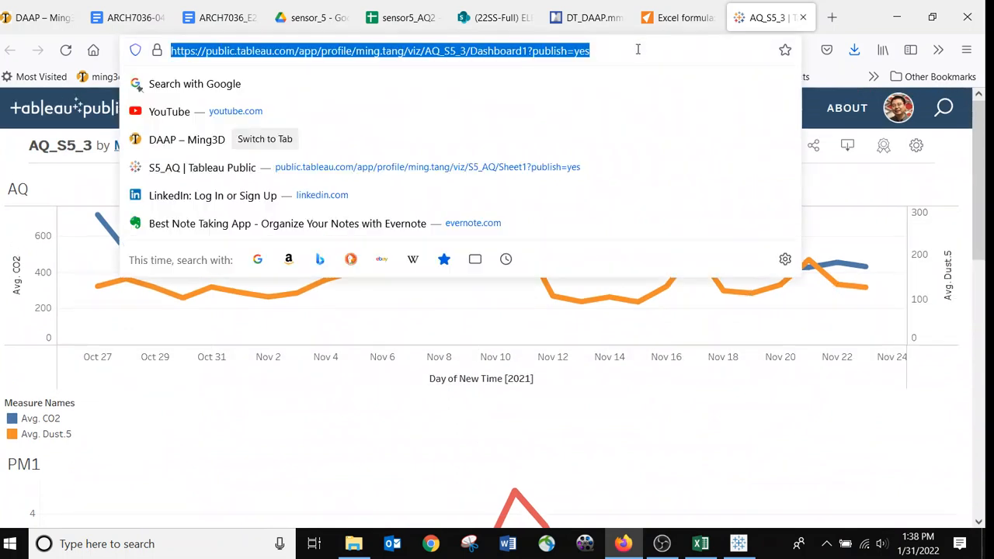
left_click(850, 195)
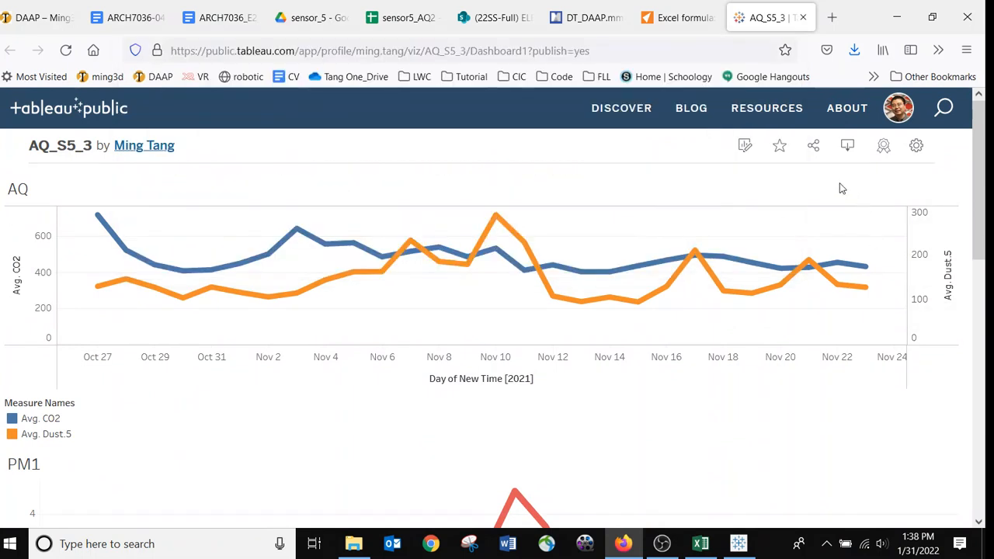
Show the sharing options of the published AQ_S5_3 dashboard and select its current-view link
left_click(813, 150)
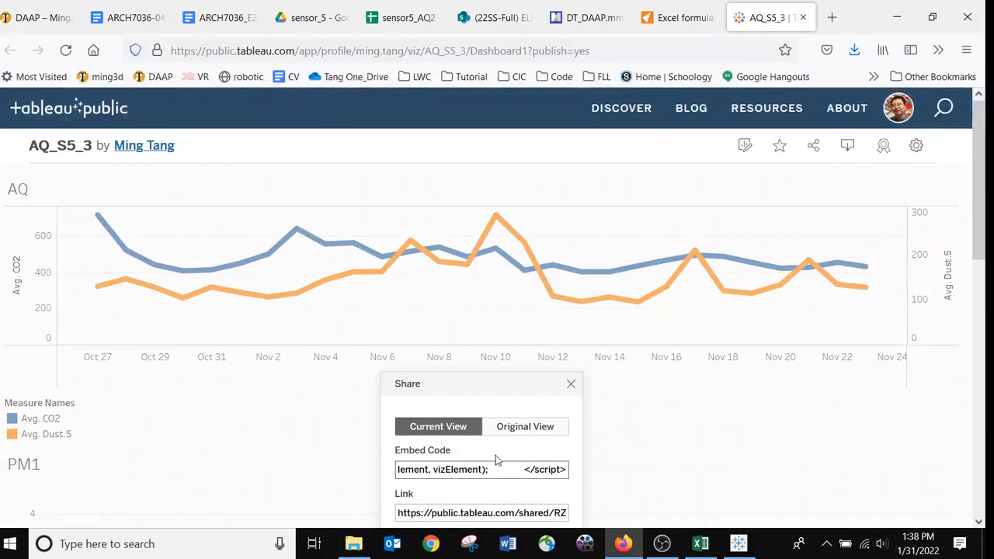
scroll(497, 463, "down", 1)
left_click(471, 475)
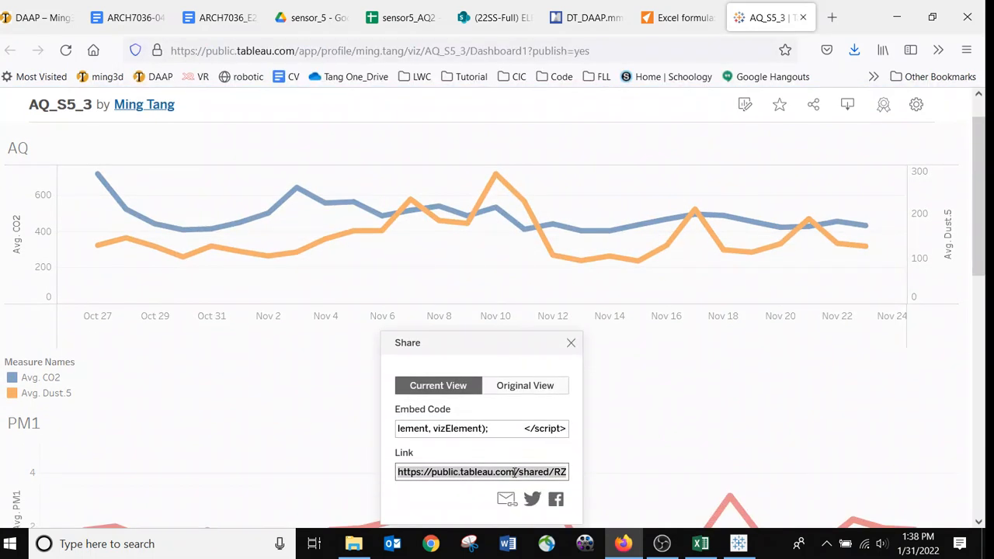
scroll(515, 472, "down", 1)
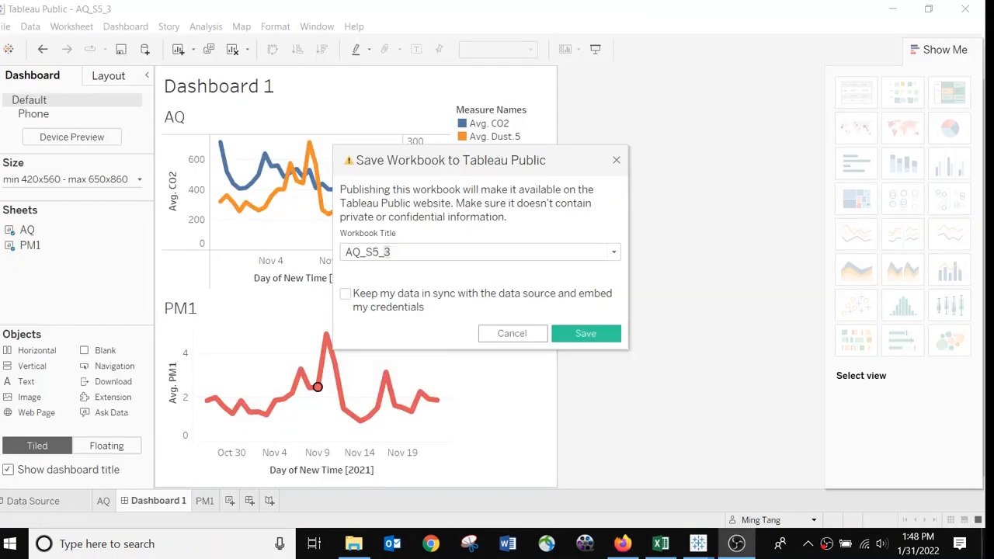
Save the workbook to Tableau Public again as AQ_S5_3, keeping data in sync with embedded credentials and overwriting the existing workbook
left_click(617, 160)
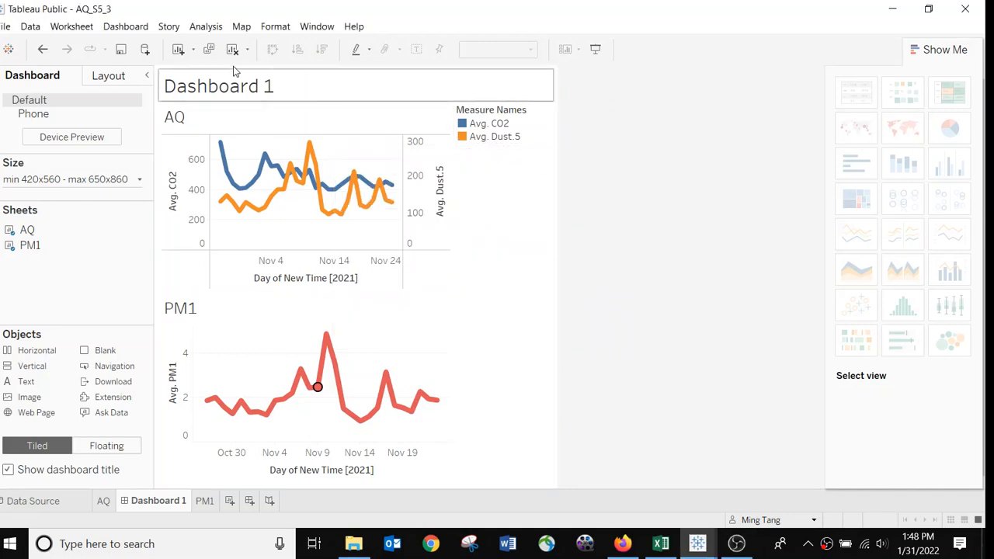
left_click(6, 27)
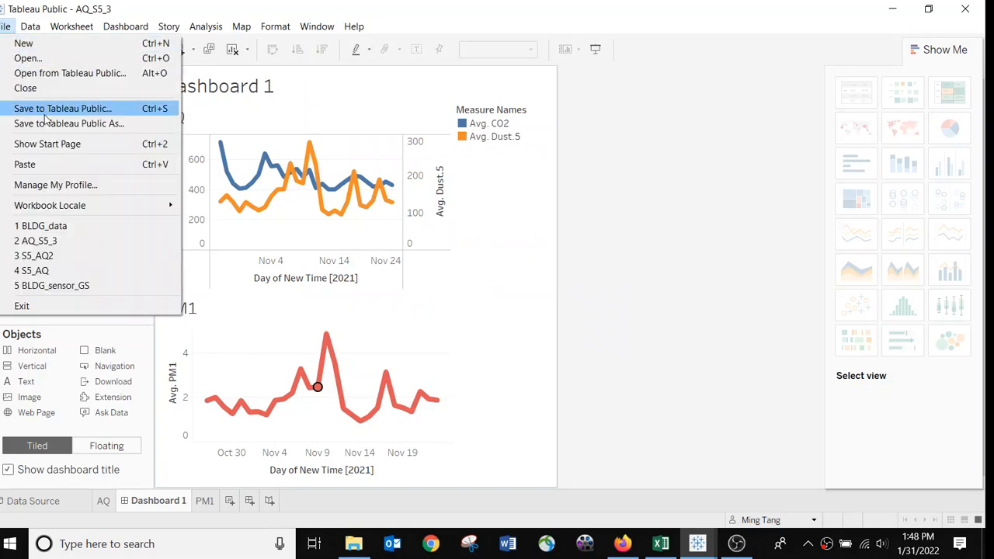
left_click(82, 129)
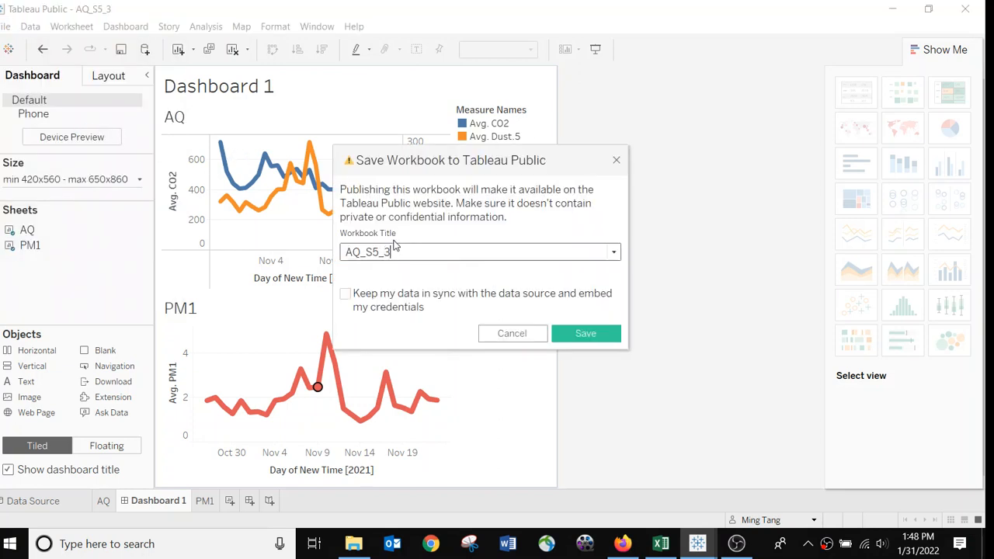
left_click(345, 294)
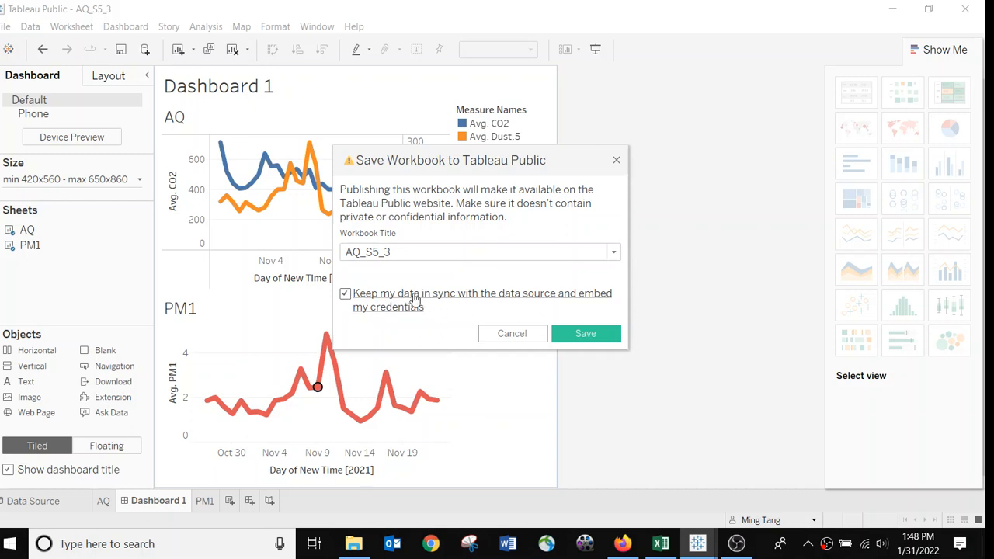
left_click(575, 335)
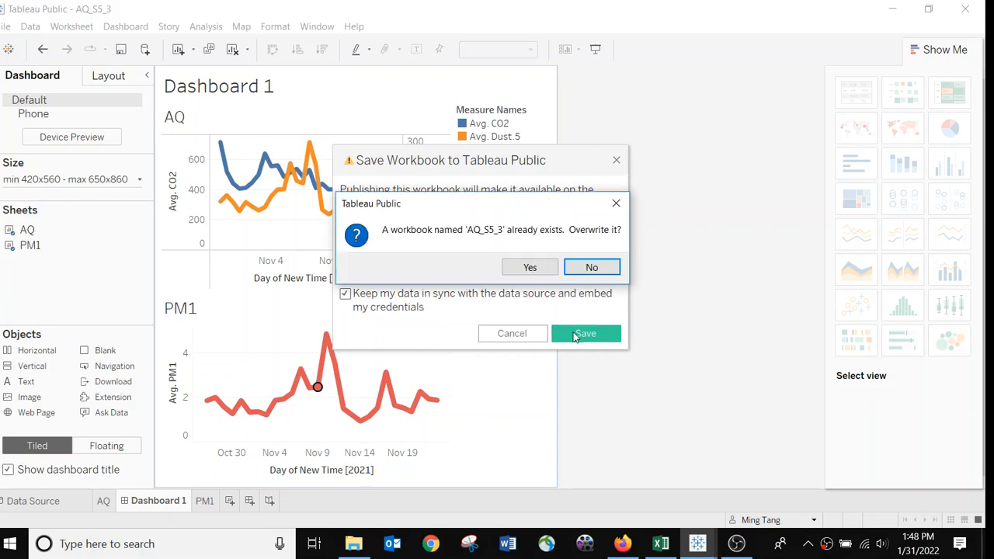
left_click(529, 269)
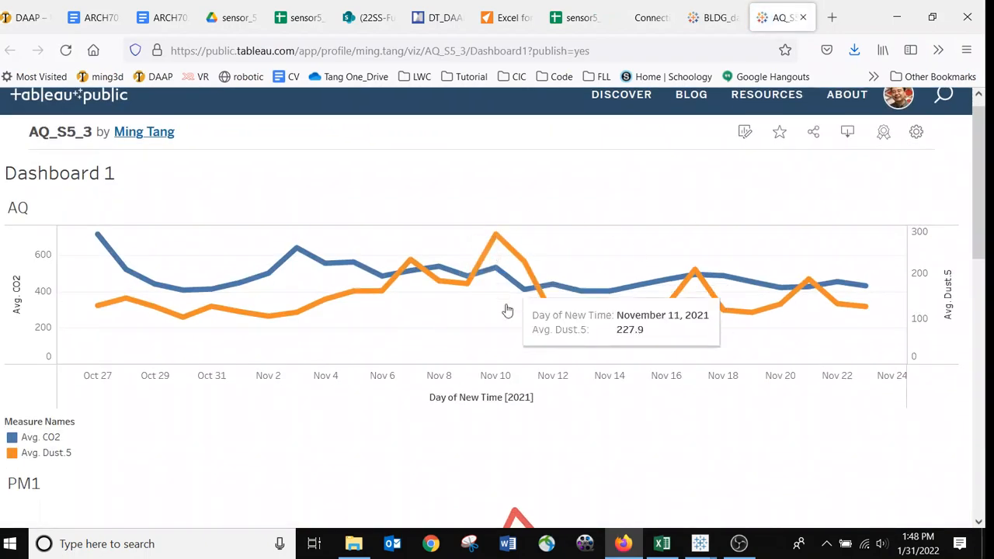
Check the data refresh details on the published page and examine the sensor5_AQ2 Google Sheet from its header to the last data row
scroll(508, 311, "down", 5)
scroll(507, 309, "down", 2)
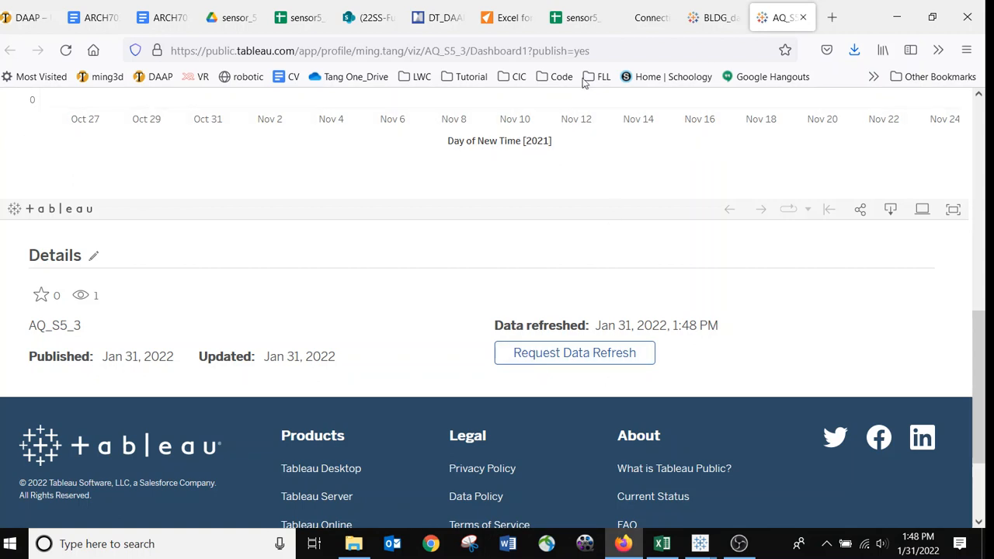
left_click(586, 18)
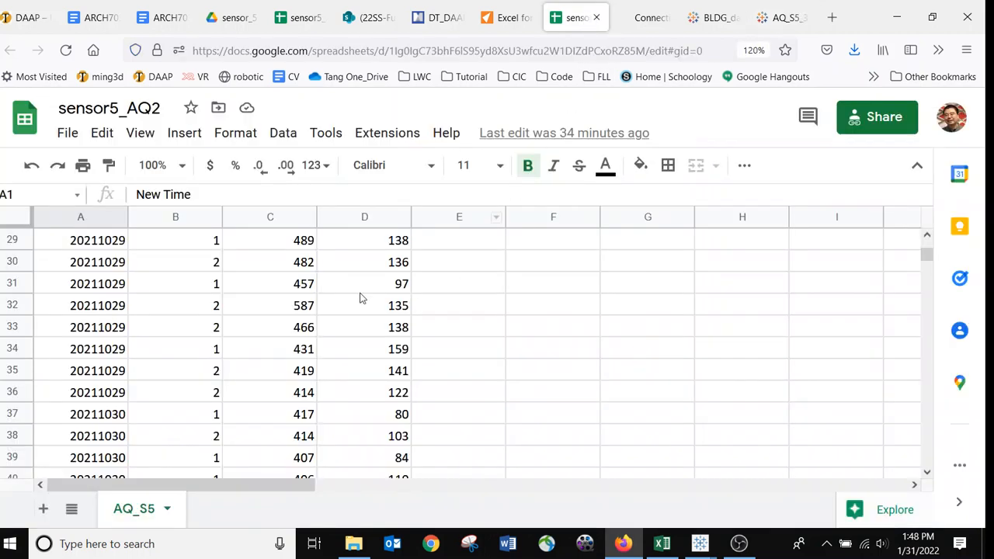
scroll(361, 295, "up", 10)
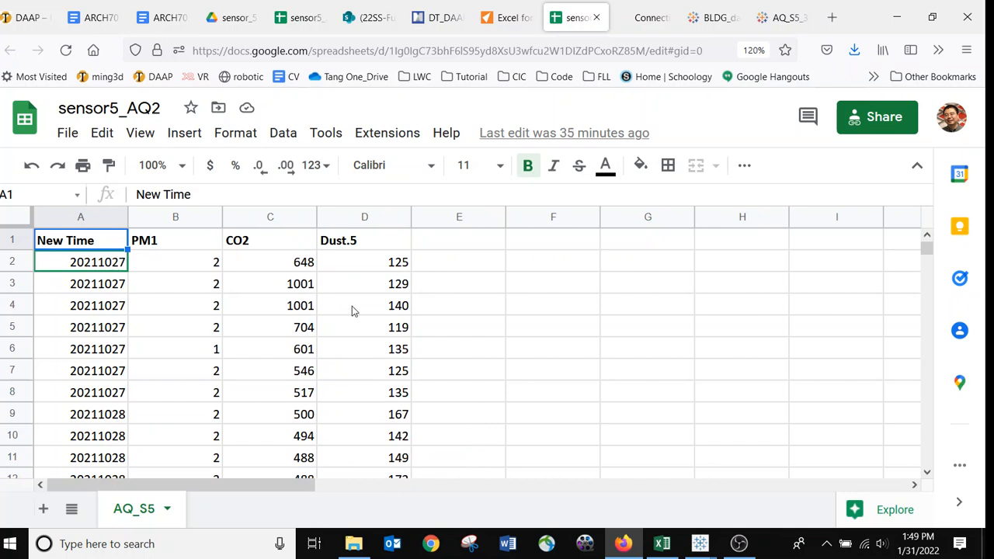
scroll(353, 328, "down", 20)
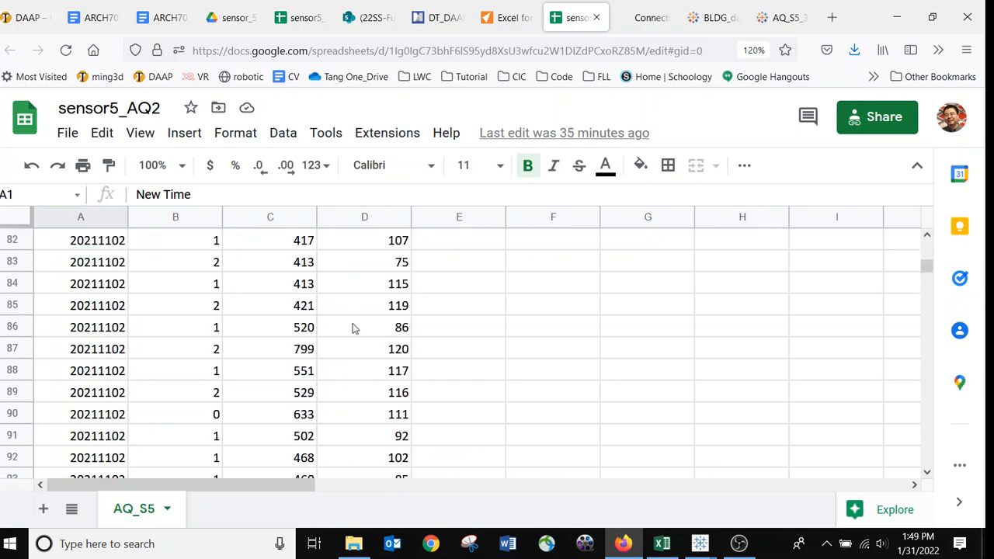
scroll(352, 327, "down", 20)
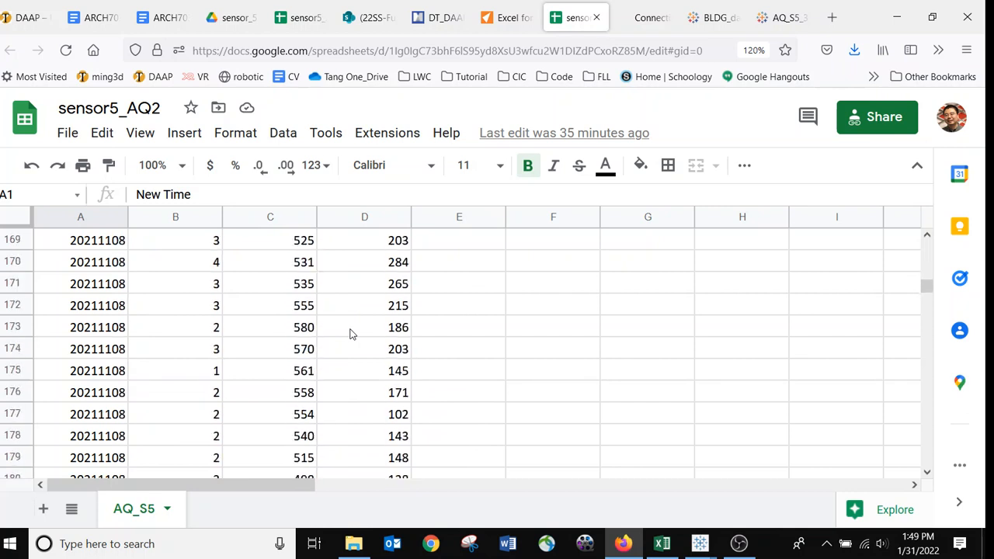
scroll(349, 334, "down", 20)
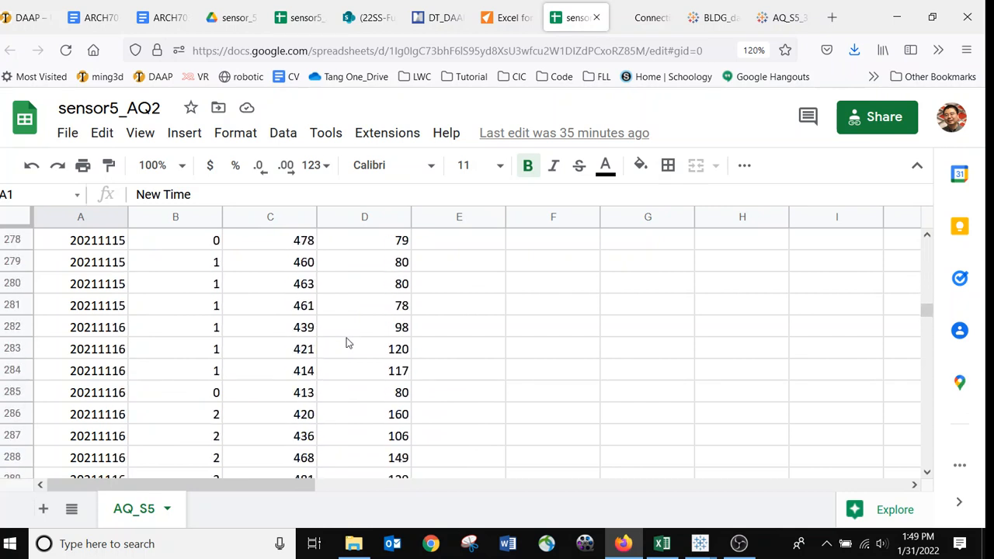
scroll(347, 343, "down", 20)
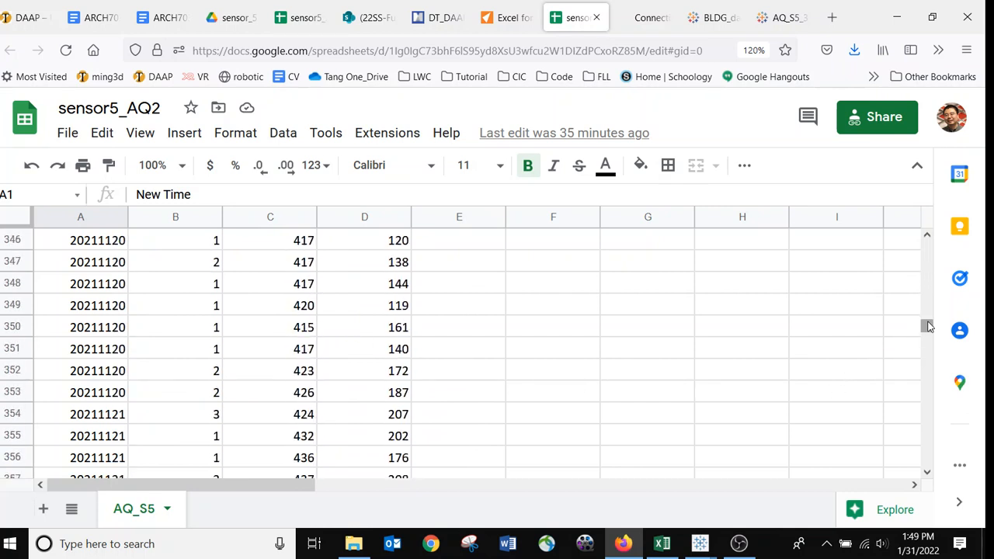
mouse_move(929, 326)
left_mouse_down()
mouse_move(931, 354)
mouse_move(935, 333)
left_mouse_up()
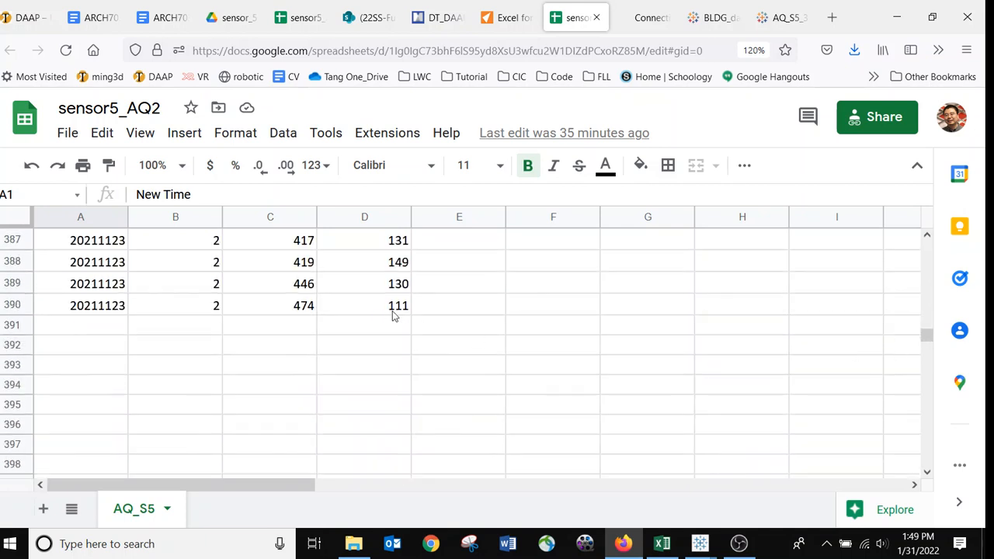
Copy the last data row, A390:D390, into row 391 of the AQ_S5 sheet
left_click_drag(400, 310, 215, 317)
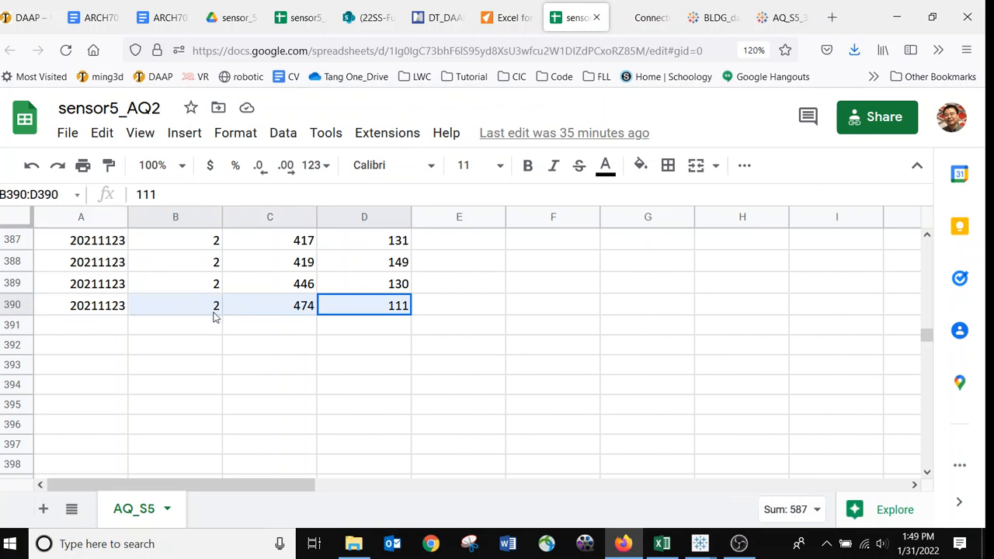
left_click_drag(151, 321, 45, 309)
key("ctrl+c")
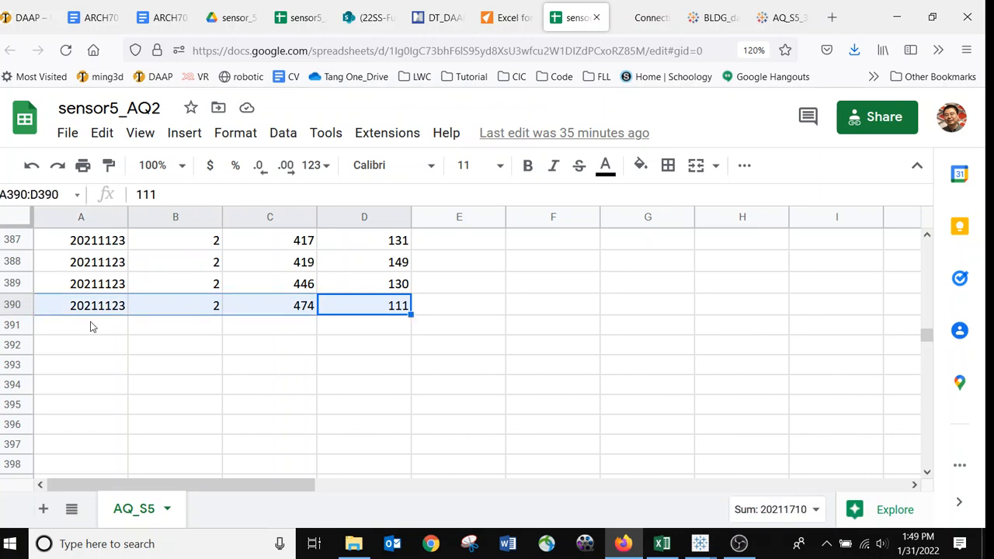
left_click(68, 335)
key("ctrl+v")
left_click(158, 337)
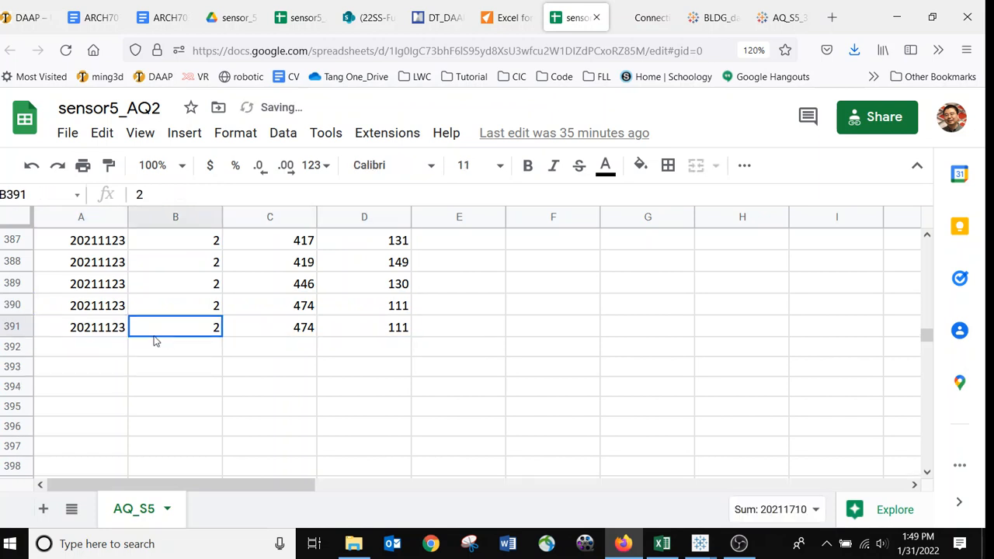
Set the New Time value in A391 to 20211124
double_click(122, 327)
left_click_drag(119, 326, 134, 332)
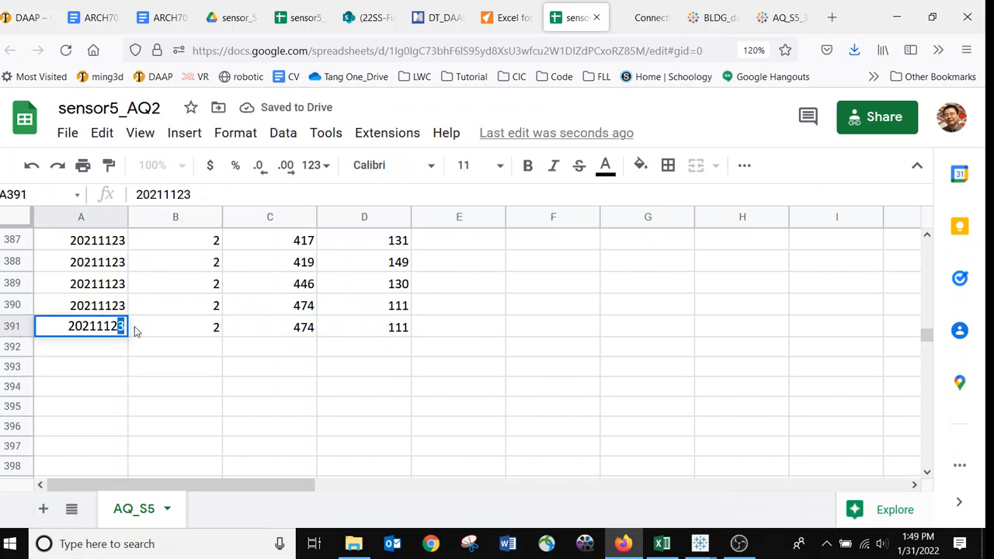
type("4")
left_click(156, 331)
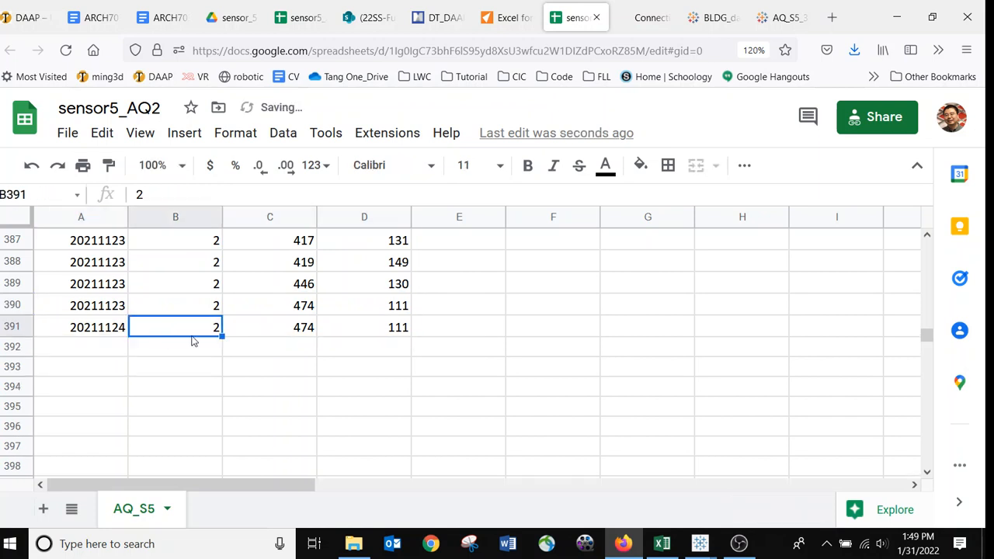
Set the remaining values of row 391 to 1110 in D391, 4740 in C391 and 20 in B391
left_click(402, 329)
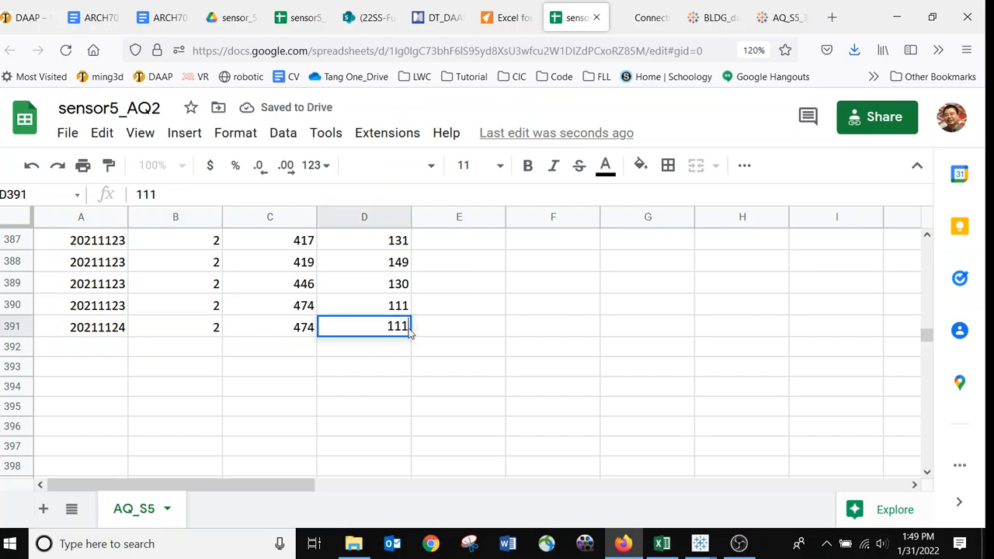
key("Return")
type("0")
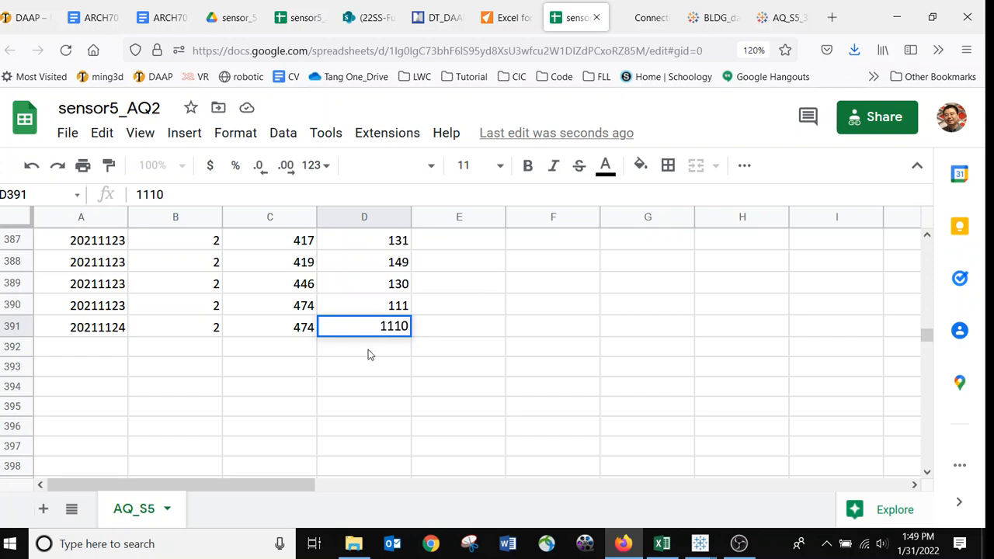
key("Return")
double_click(311, 329)
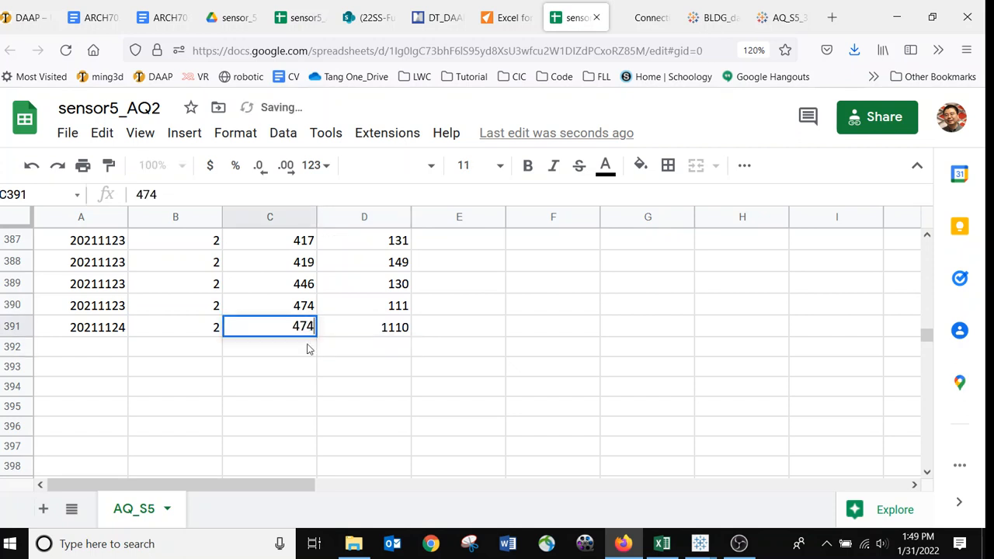
type("0")
key("Return")
left_click(218, 330)
double_click(218, 329)
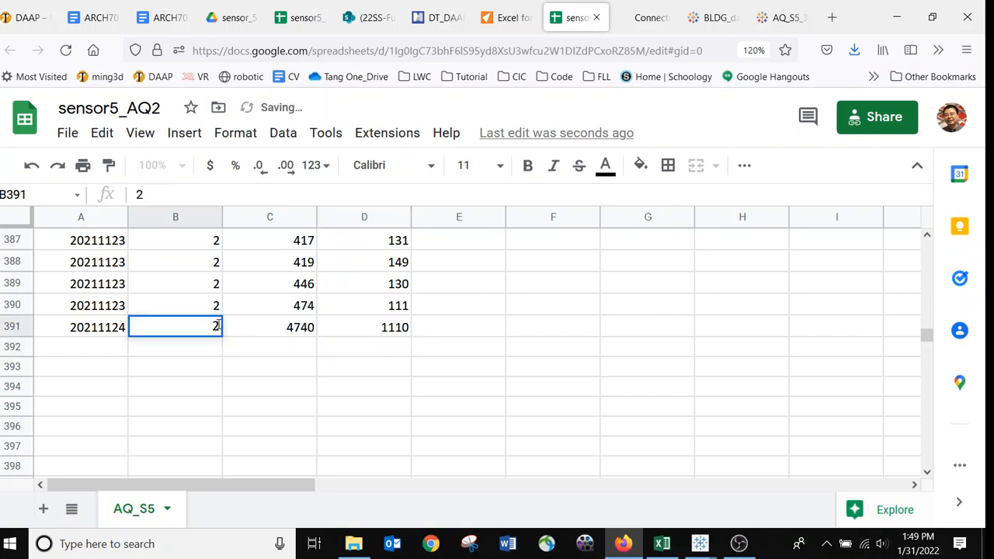
type("0")
left_click(259, 359)
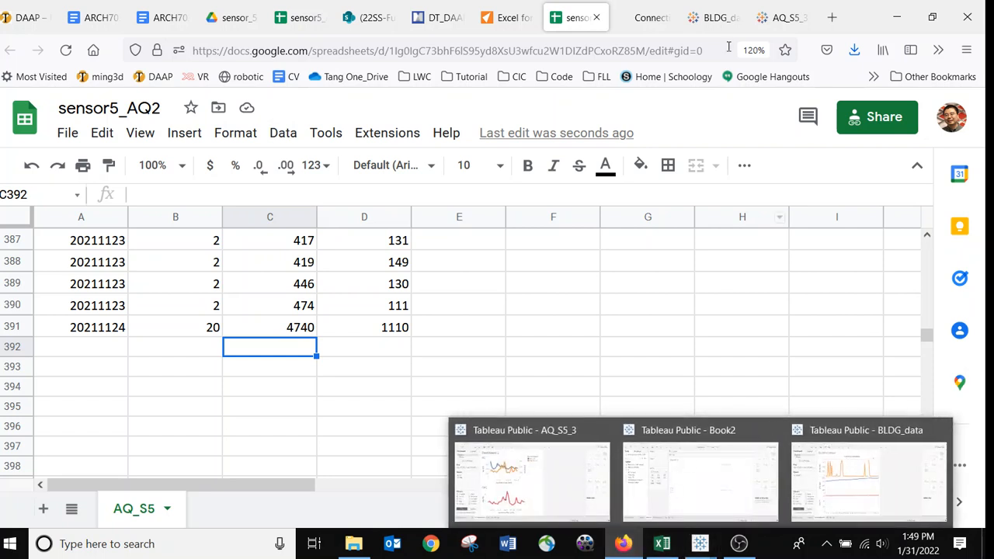
Request a data refresh on the published AQ_S5_3 page, reload it and check both charts
left_click(786, 17)
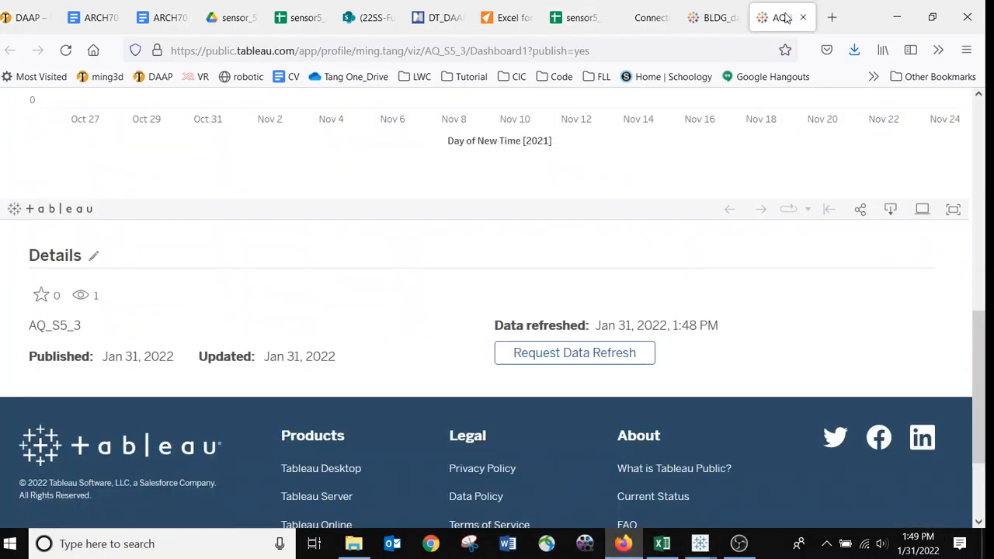
left_click(590, 360)
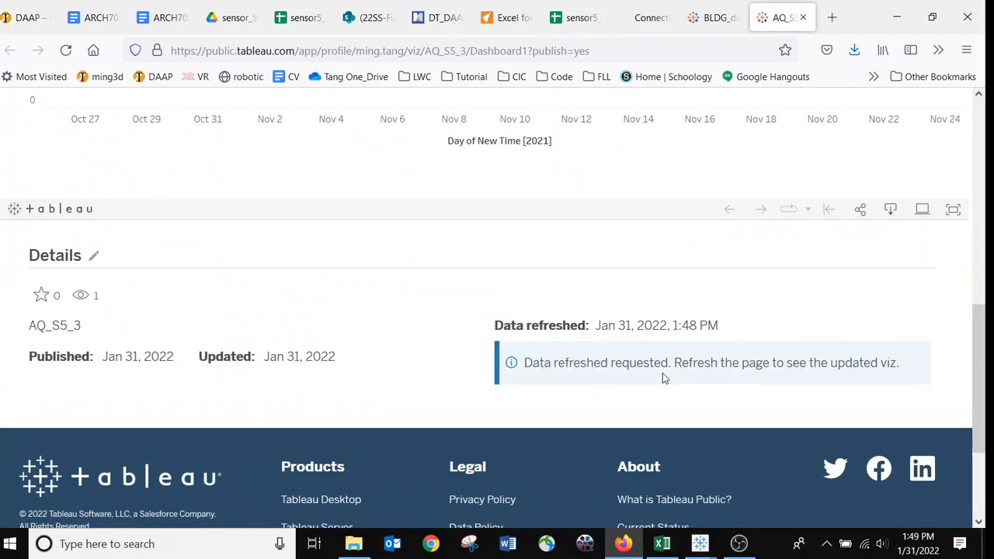
scroll(647, 362, "up", 5)
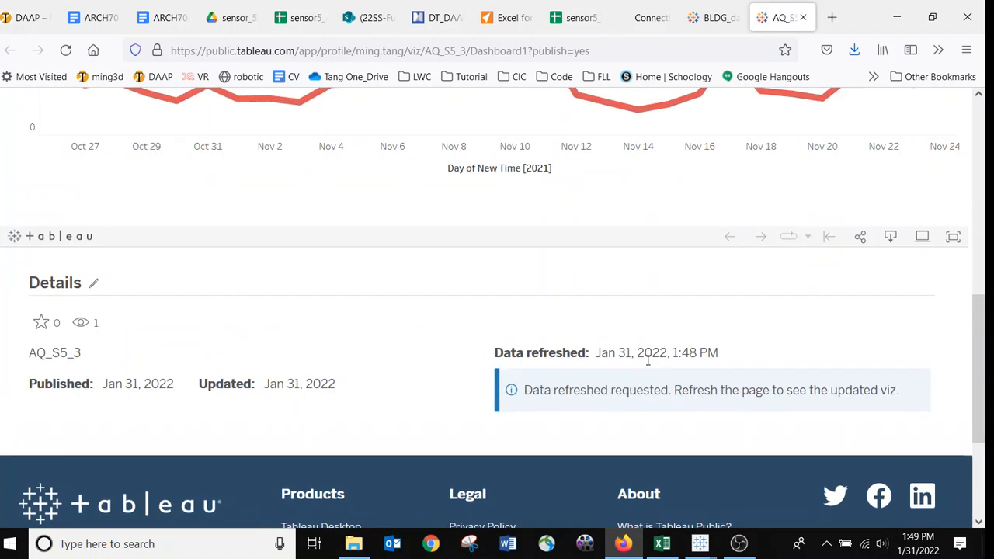
scroll(648, 363, "down", 4)
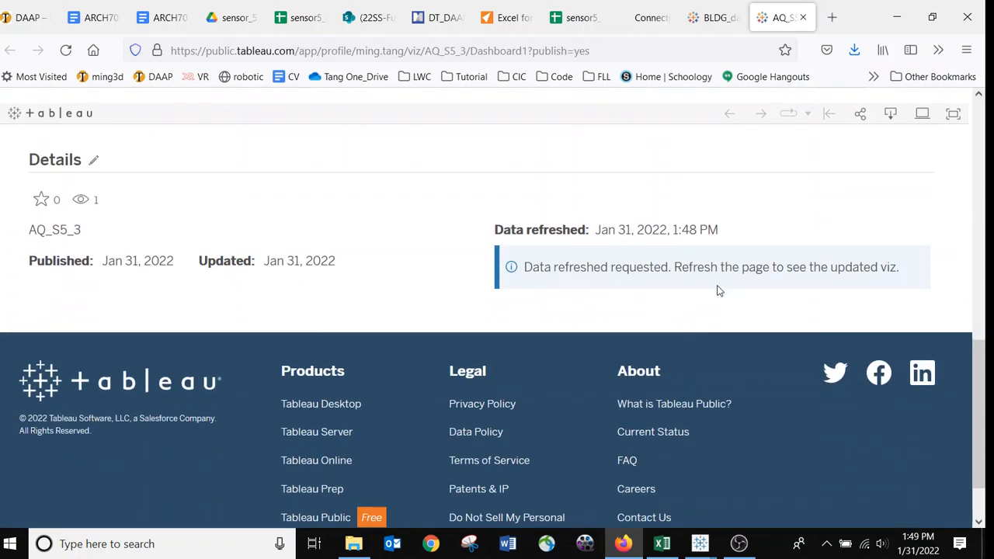
left_click(649, 44)
left_click(681, 49)
scroll(880, 255, "up", 5)
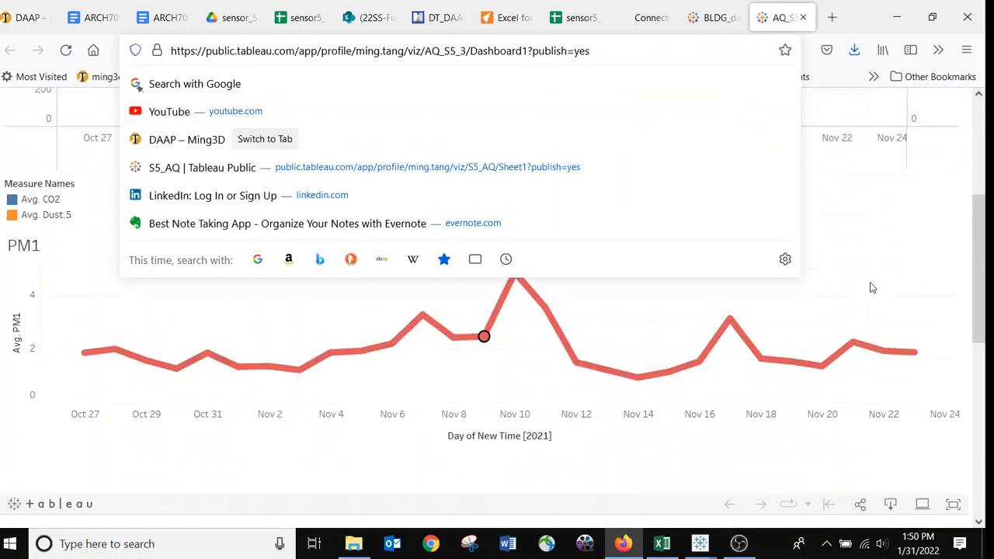
scroll(872, 289, "up", 3)
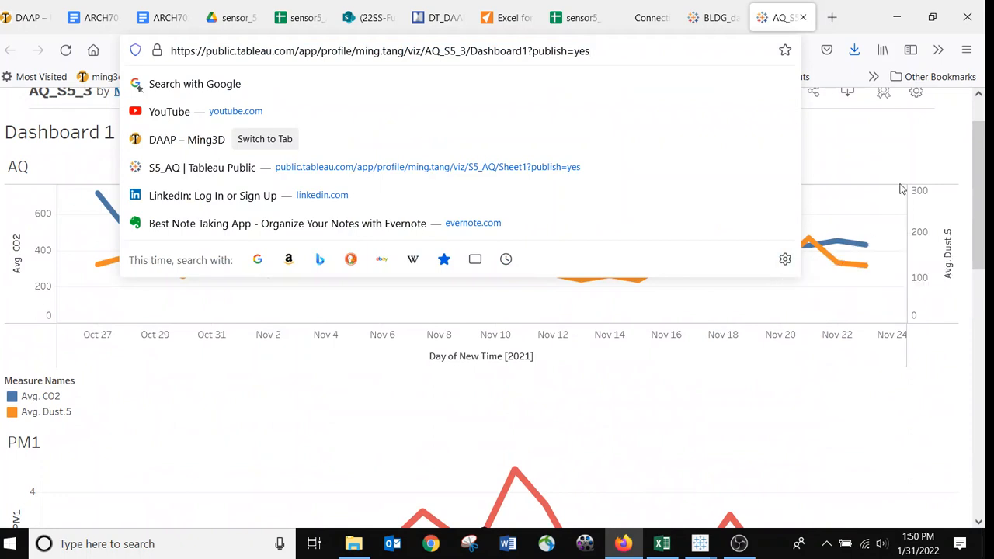
key("Return")
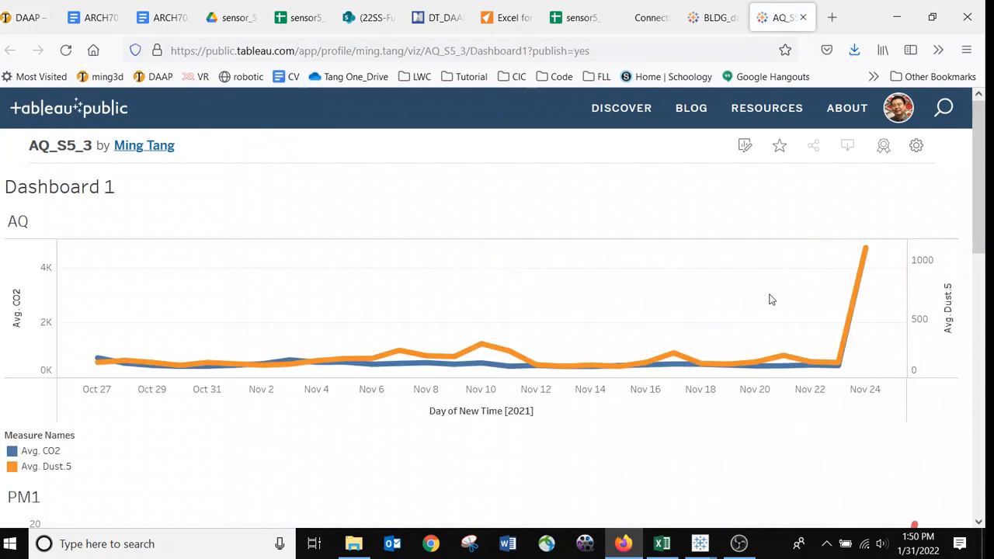
scroll(854, 406, "down", 5)
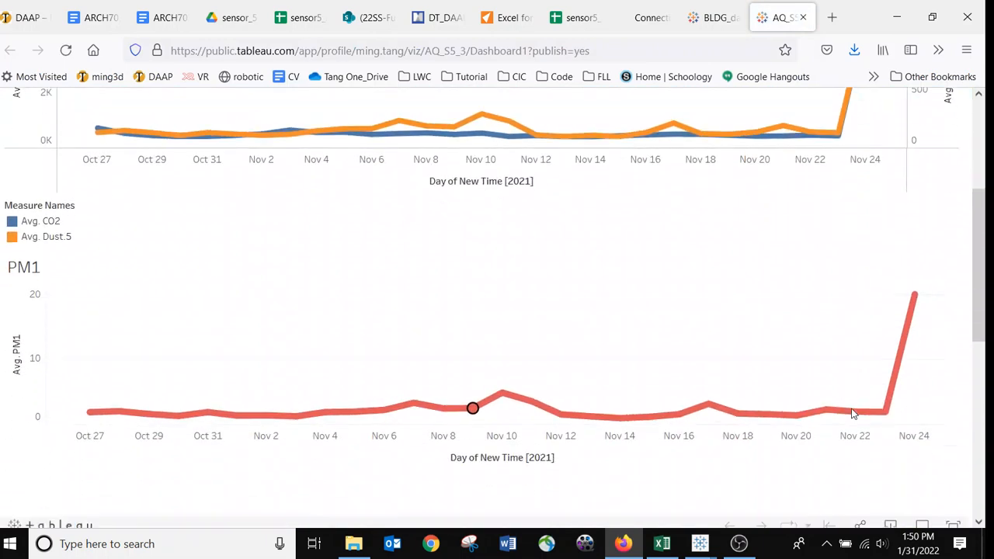
scroll(861, 317, "up", 5)
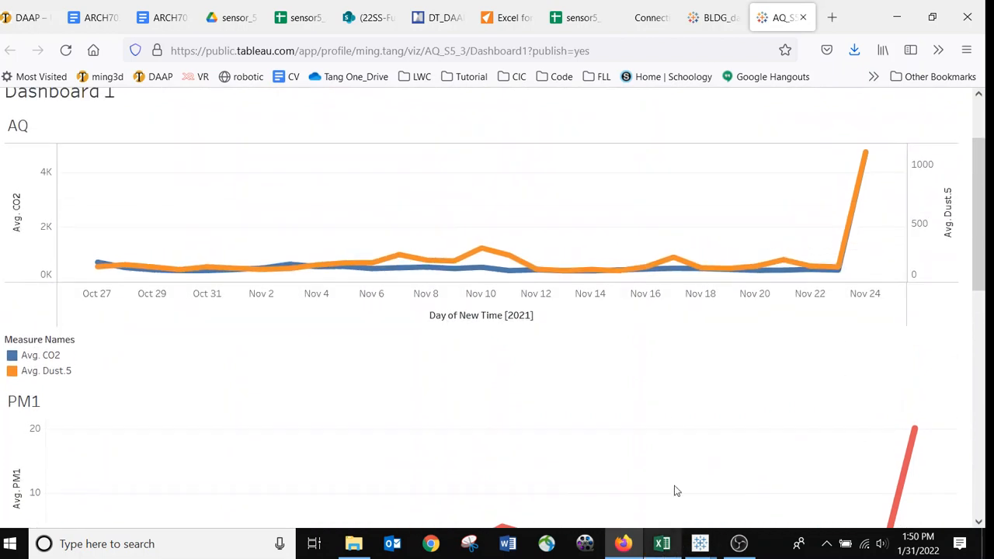
Delete the 20211124 row, row 391, from the sensor5_AQ2 sheet
left_click(595, 23)
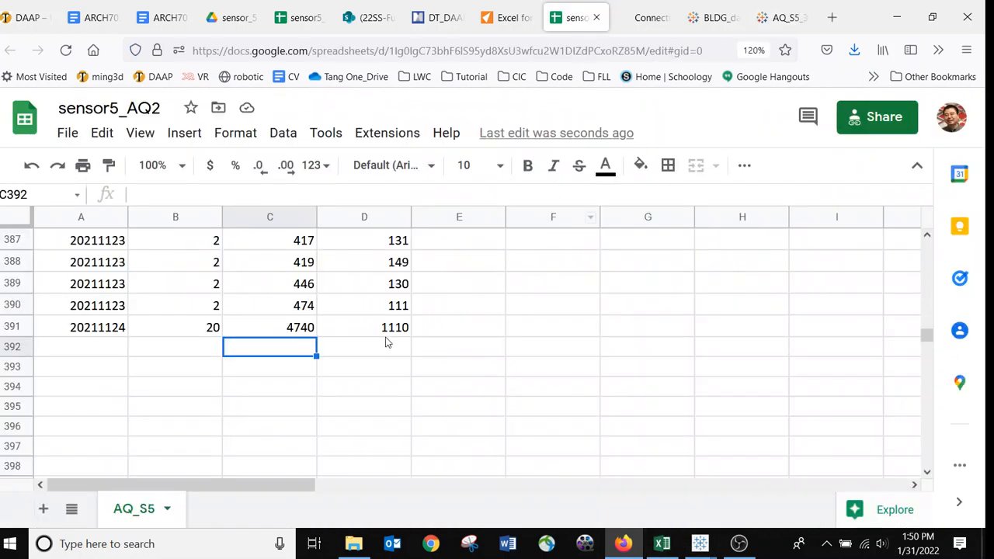
left_click(220, 330)
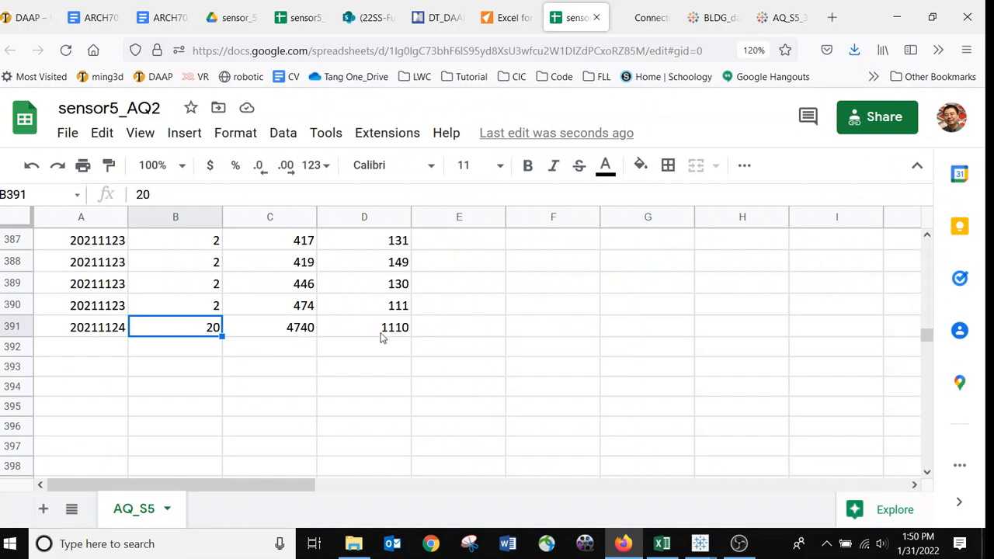
left_click_drag(88, 352, 400, 348)
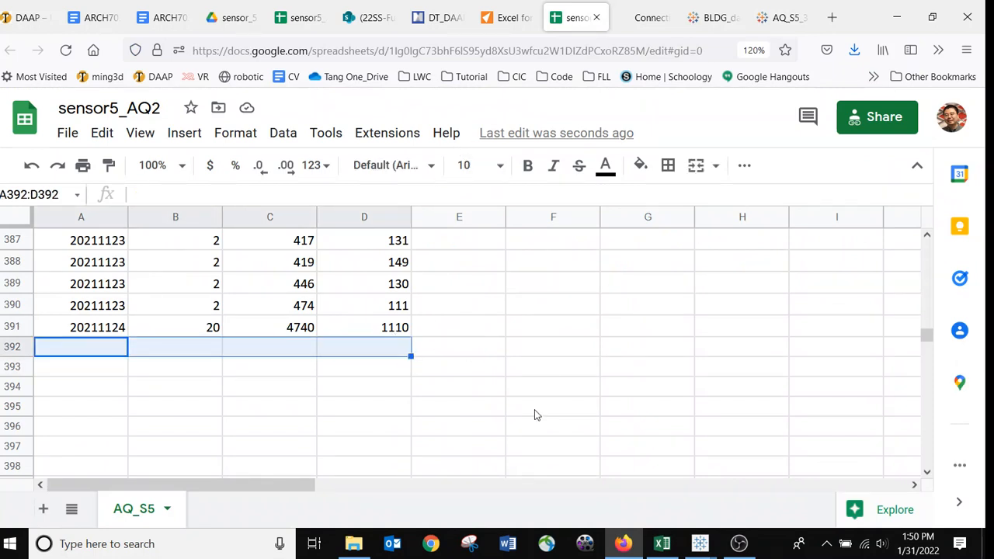
left_click_drag(408, 332, 18, 328)
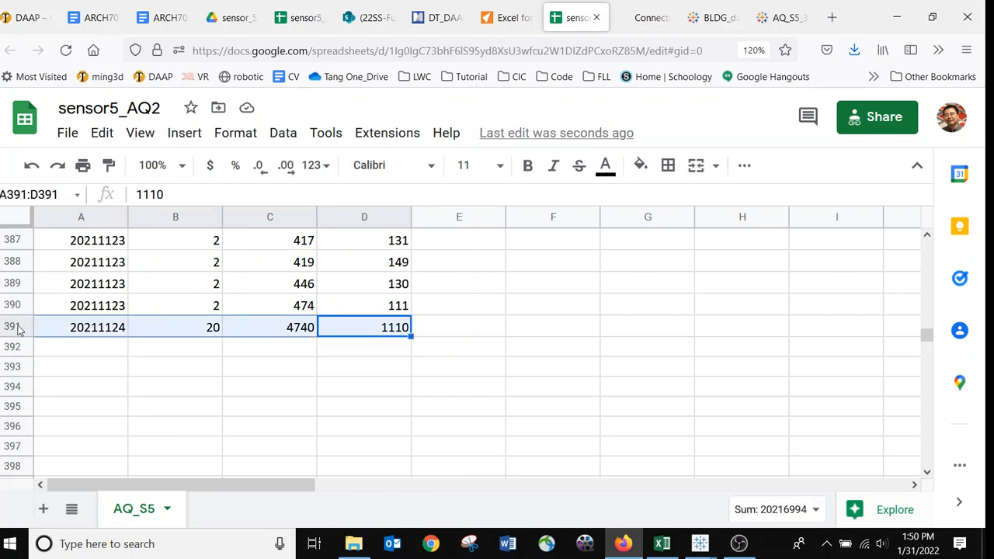
left_click(11, 327)
right_click(10, 327)
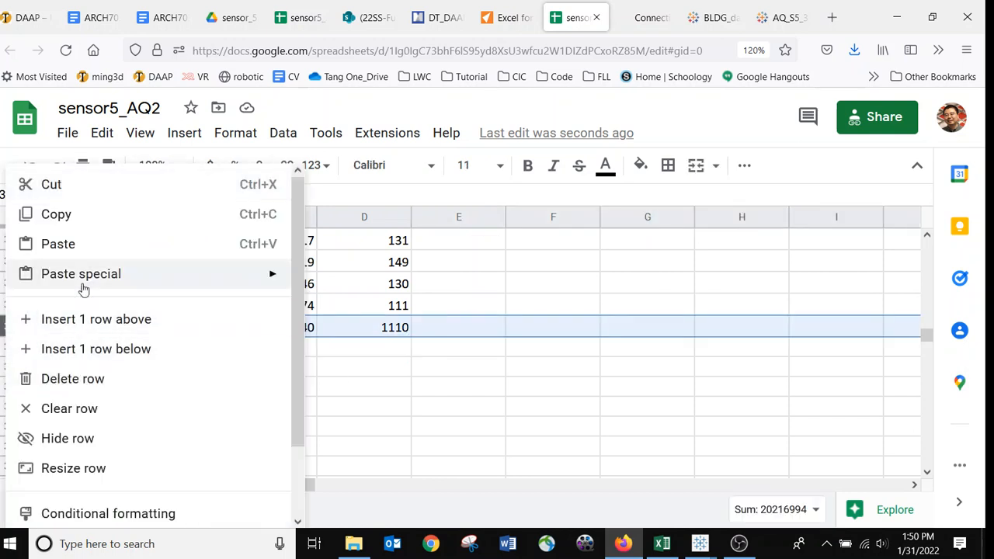
left_click(99, 379)
left_click(269, 413)
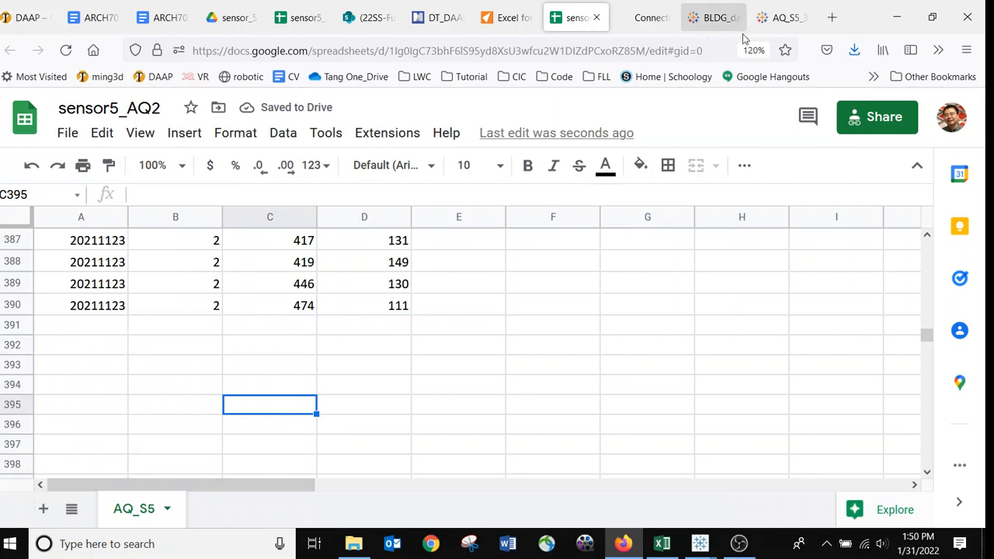
Request another data refresh on the published AQ_S5_3 page, reload it and review the AQ and PM1 charts
left_click(786, 22)
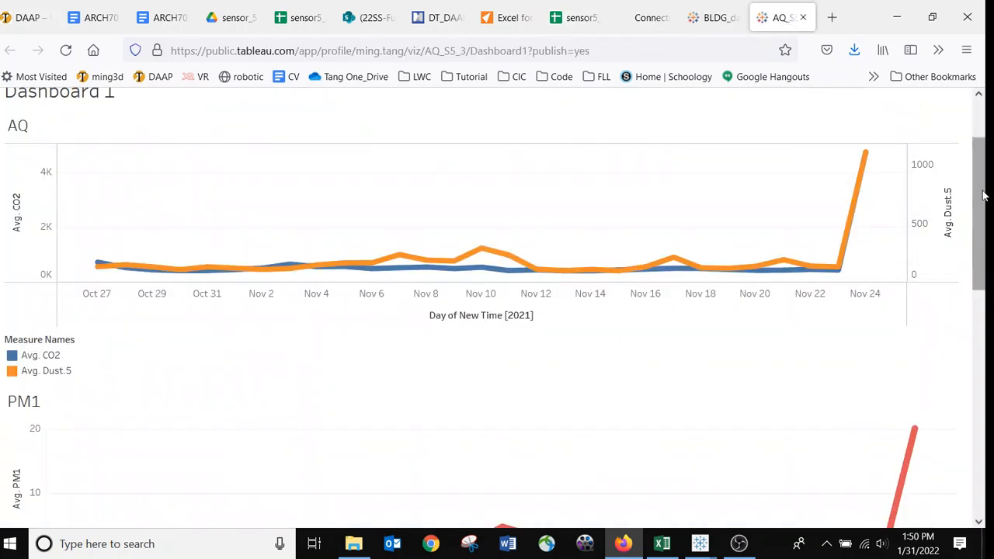
scroll(682, 365, "down", 10)
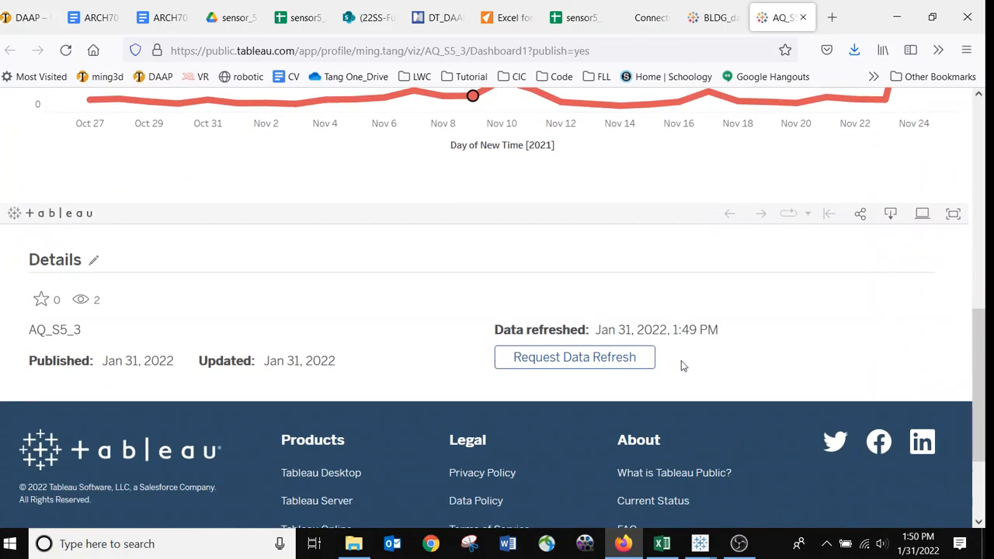
left_click(569, 359)
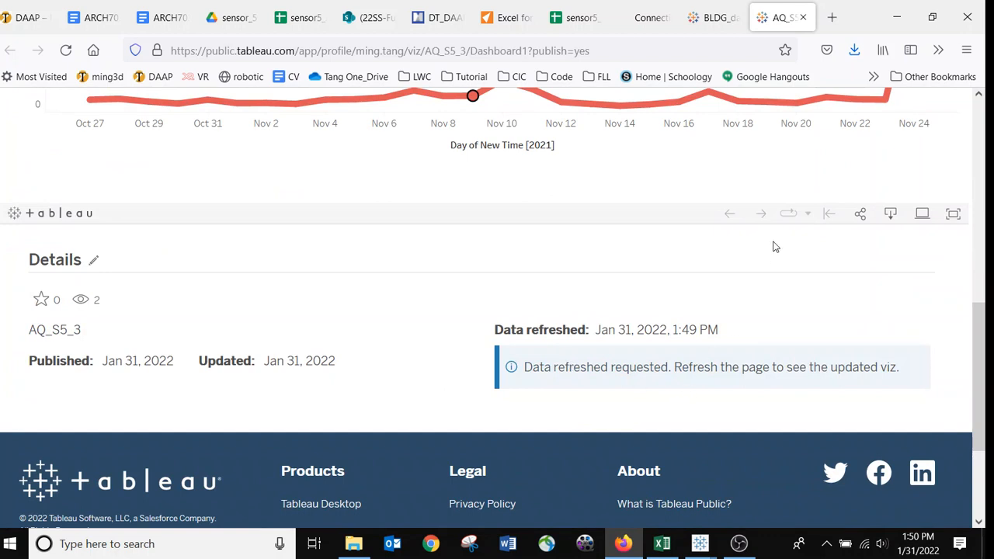
left_click(632, 50)
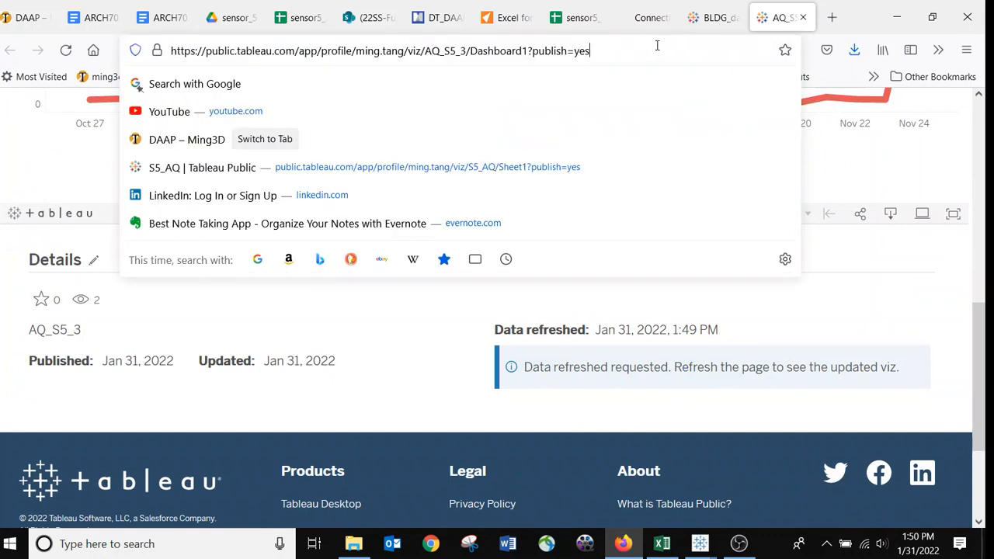
key("Return")
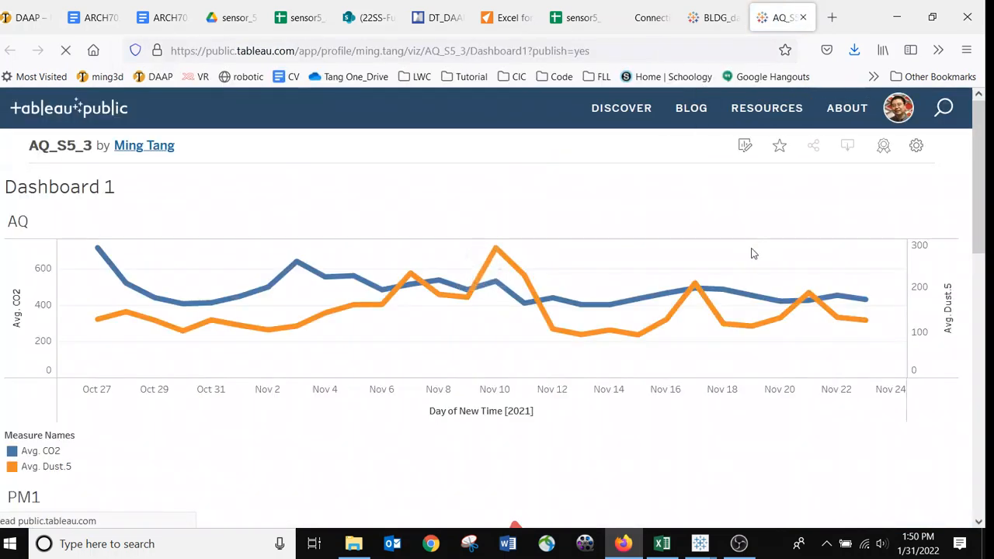
scroll(796, 318, "down", 4)
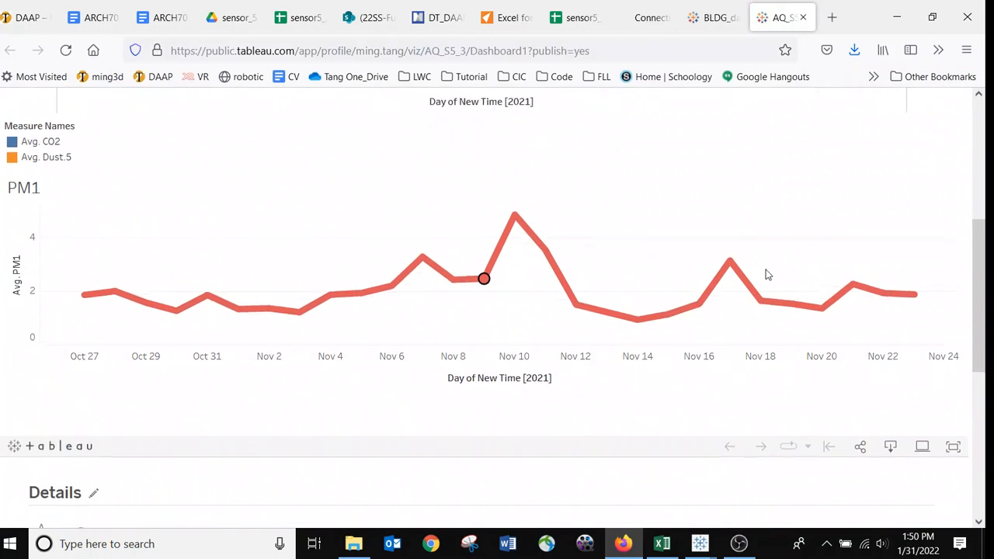
scroll(685, 286, "up", 3)
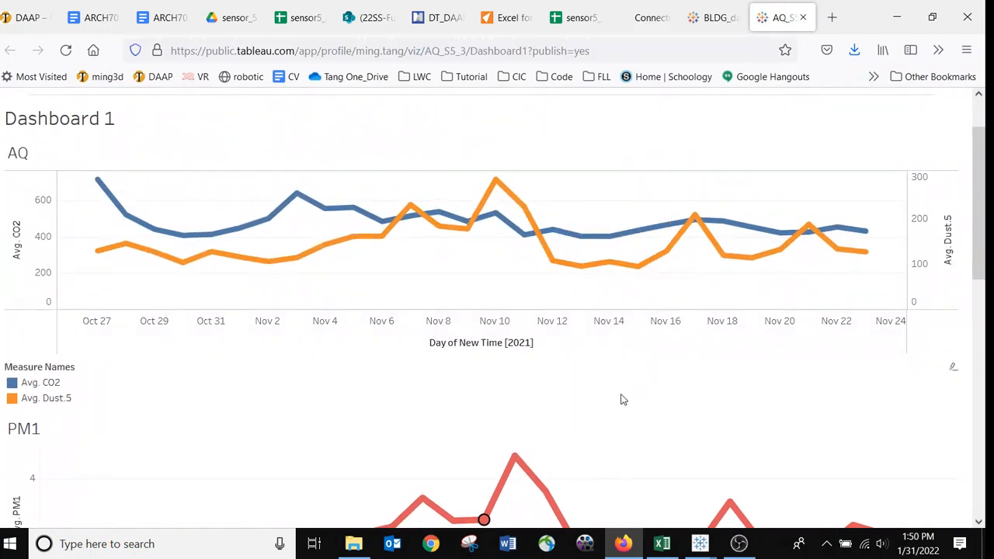
scroll(389, 377, "down", 1)
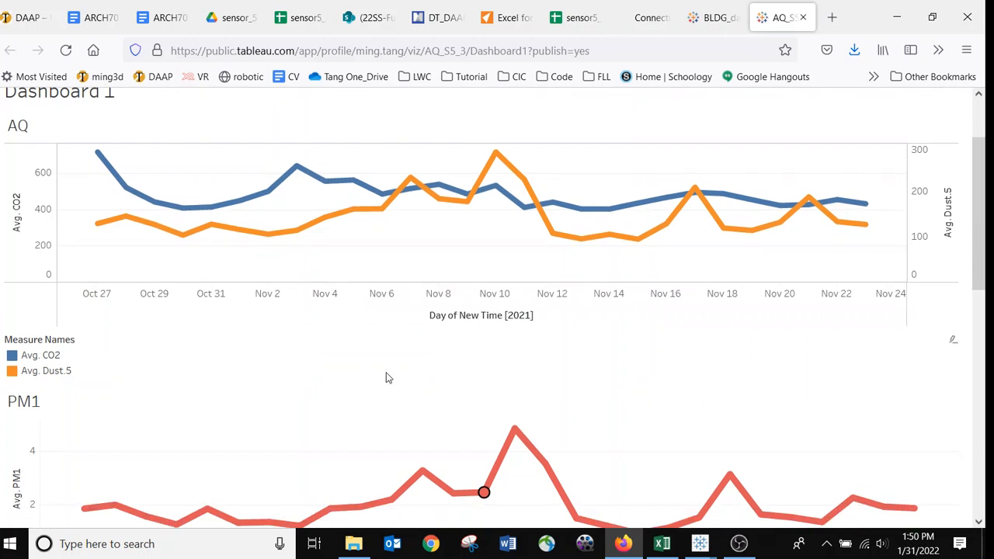
Return to the sensor5_AQ2 sheet and examine its header row, including the empty columns E to I beside Dust.5
left_click(596, 27)
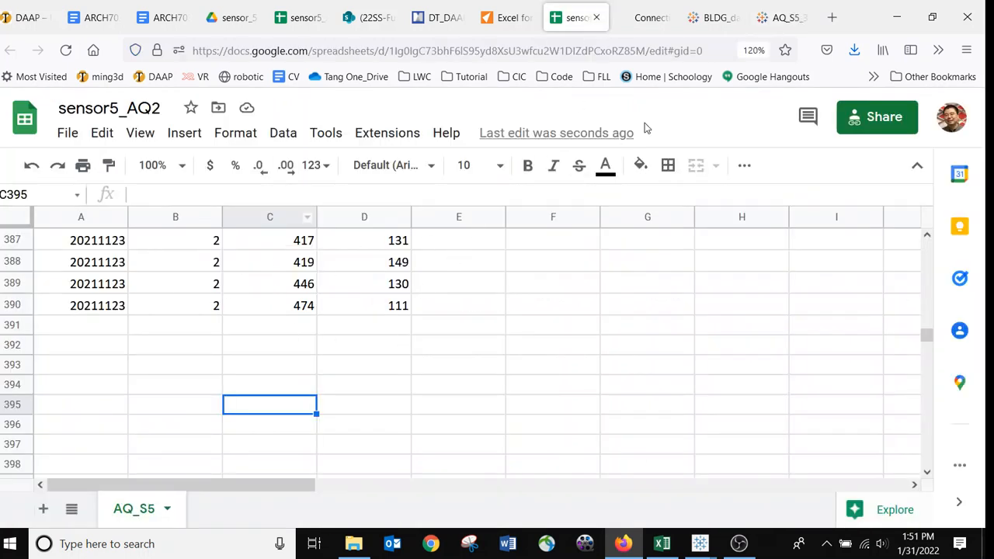
scroll(512, 321, "up", 20)
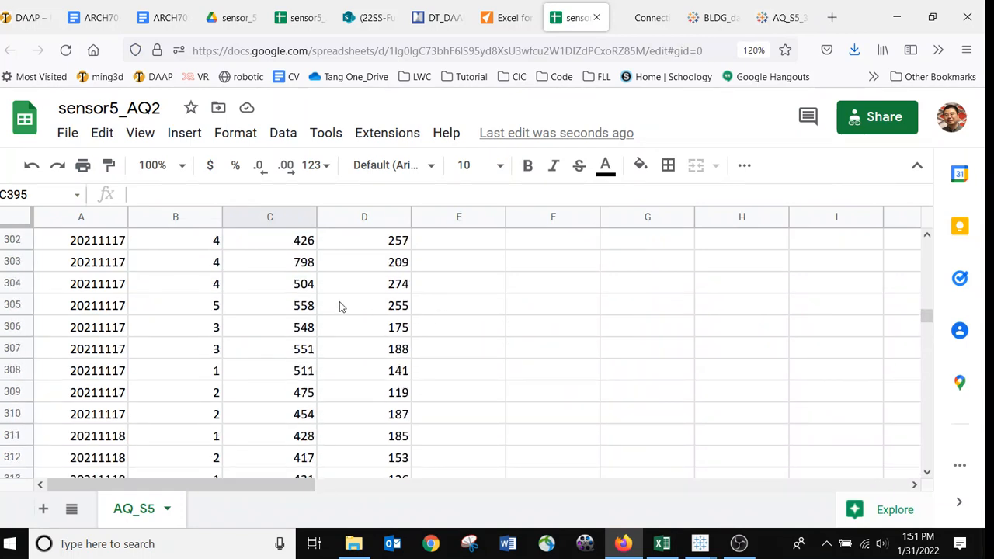
scroll(342, 306, "up", 20)
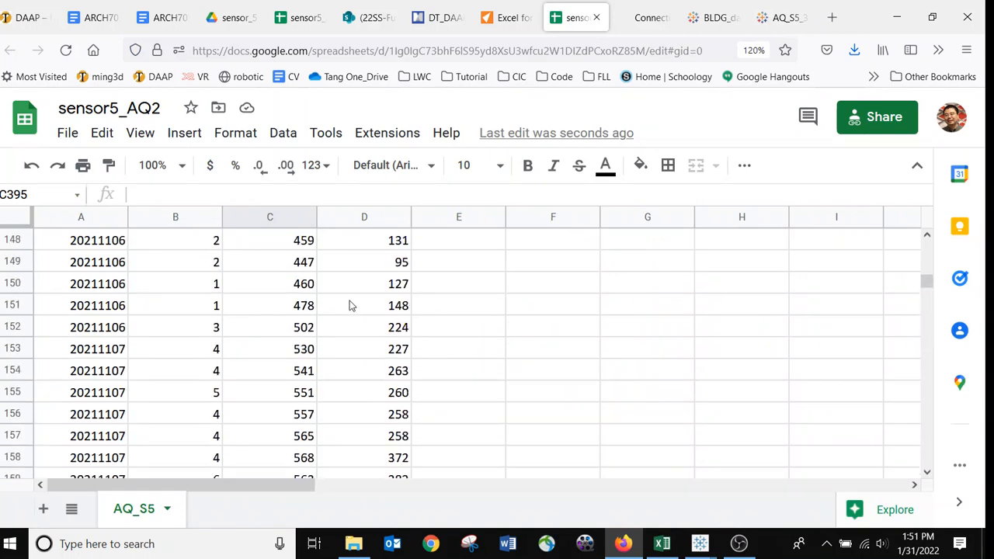
scroll(349, 305, "up", 20)
left_click_drag(928, 266, 932, 215)
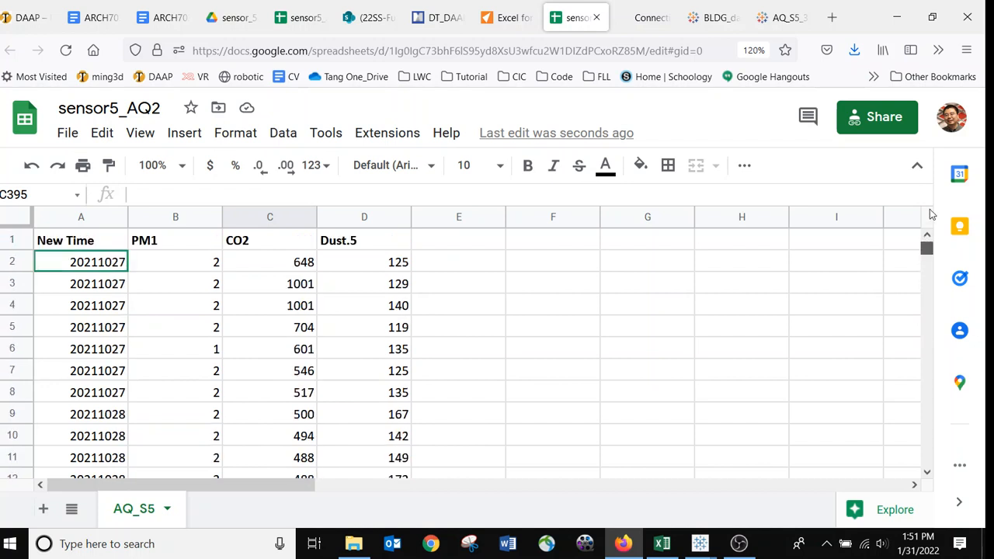
left_click(370, 247)
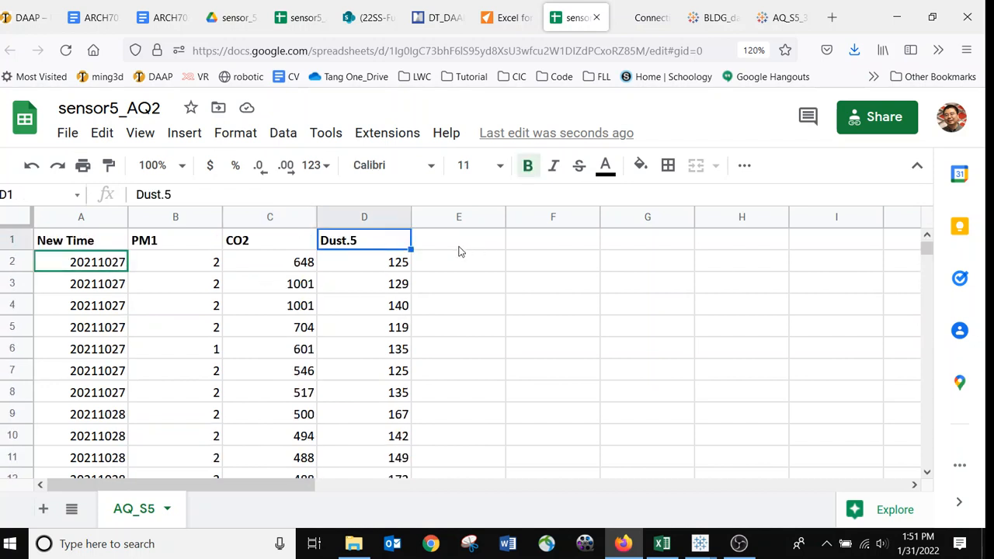
left_click(459, 247)
left_click(661, 247)
left_click(734, 247)
left_click(816, 245)
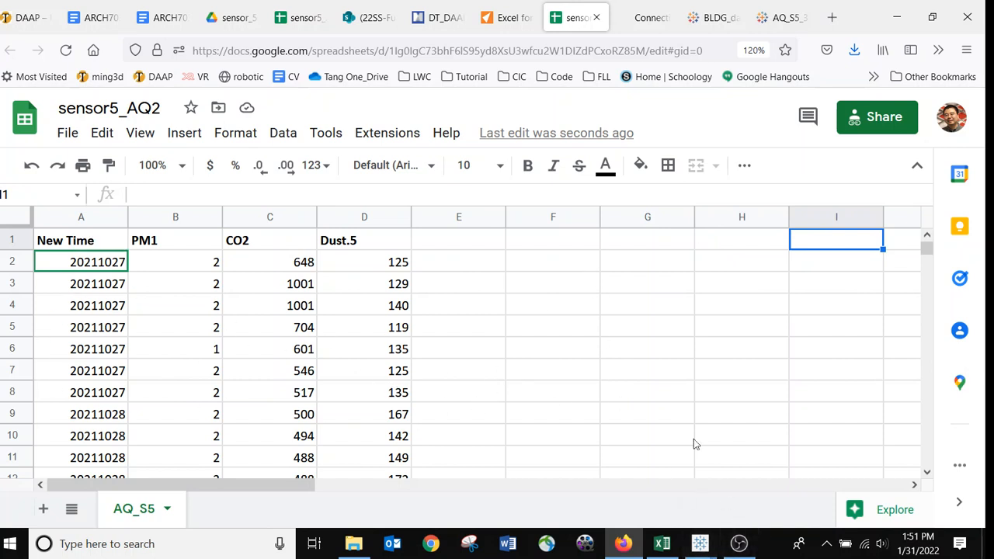
Open the sharing options of the published AQ_S5_3 dashboard on Tableau Public and select its link
left_click(792, 20)
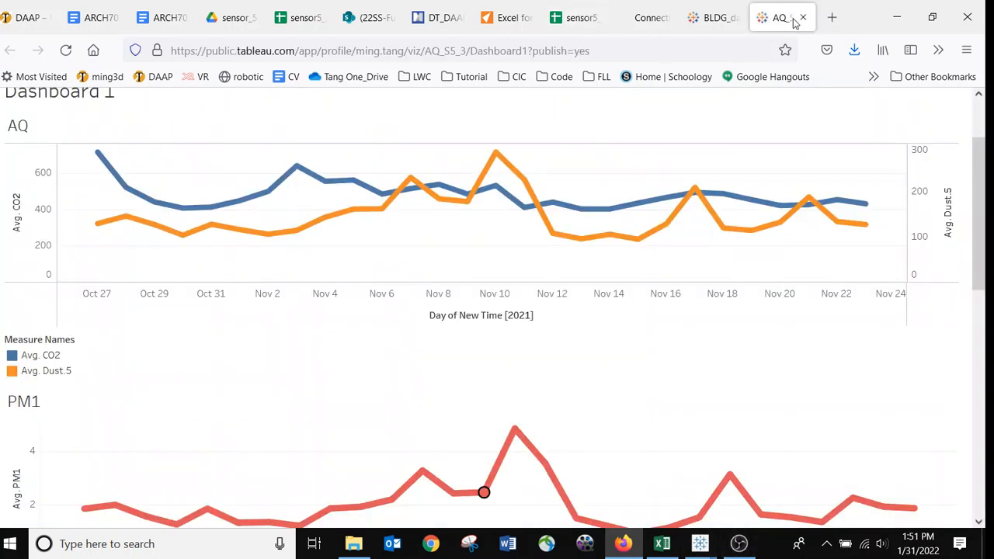
scroll(746, 315, "up", 2)
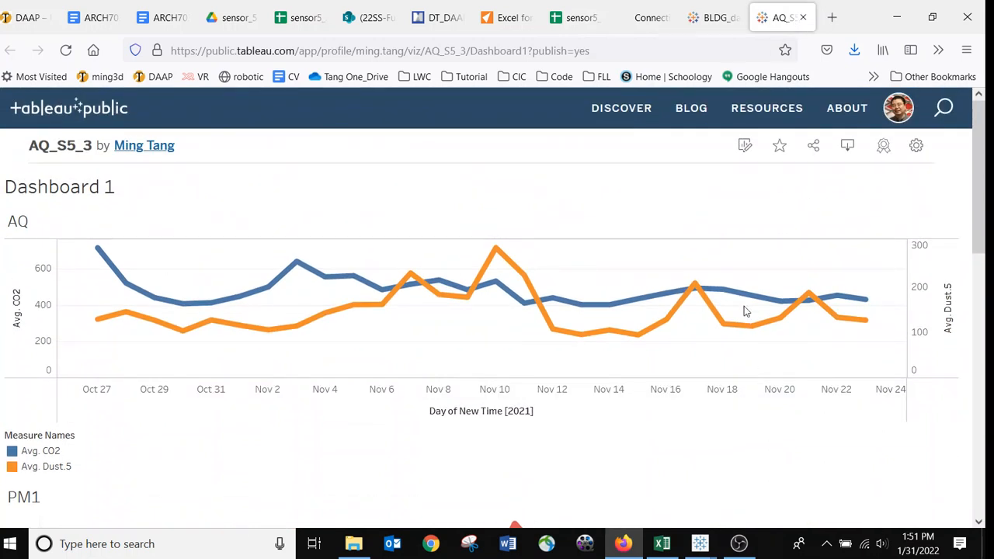
left_click(813, 146)
left_click(504, 501)
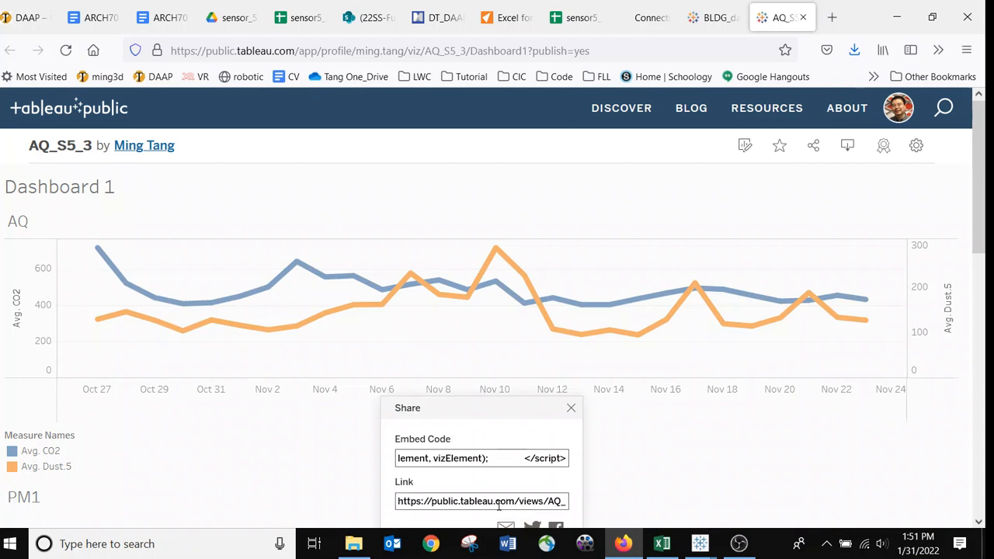